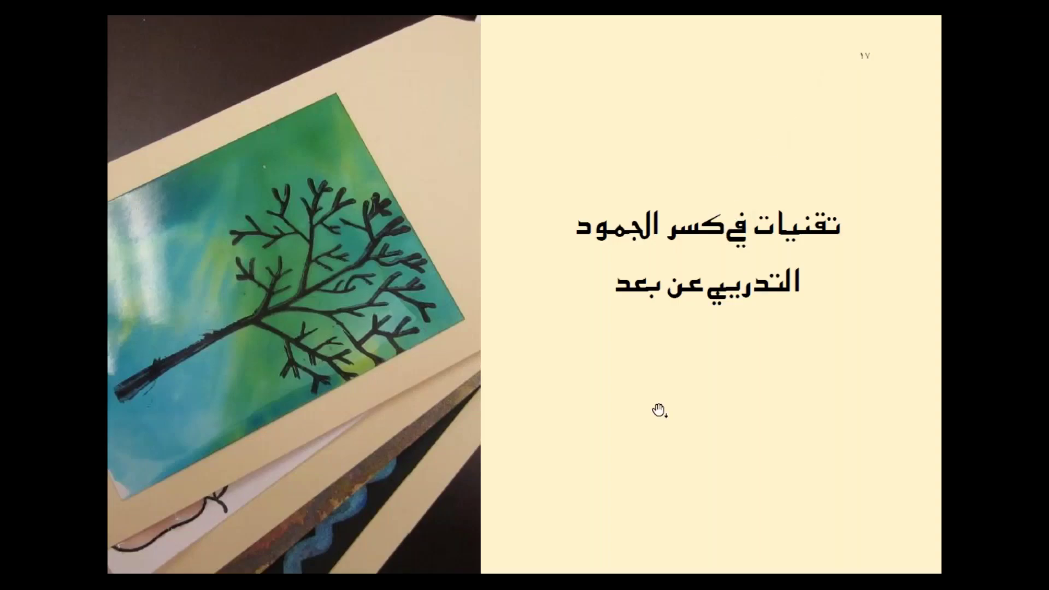
- Turn the Arabic booklet to page 18, exit full-screen reading, and show the Windows Start screen
click(623, 276)
key(Escape)
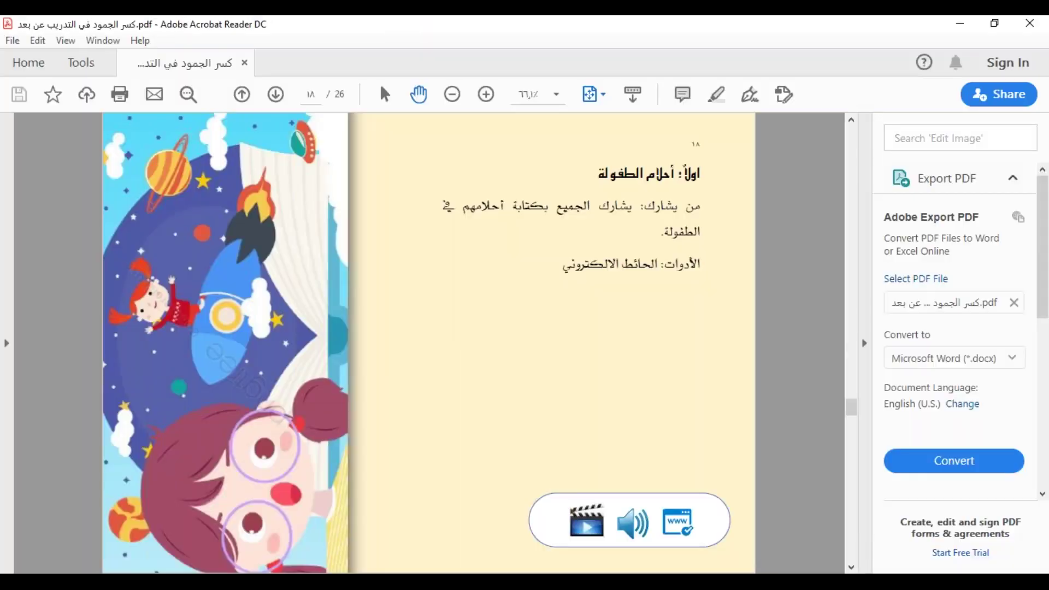
key(super)
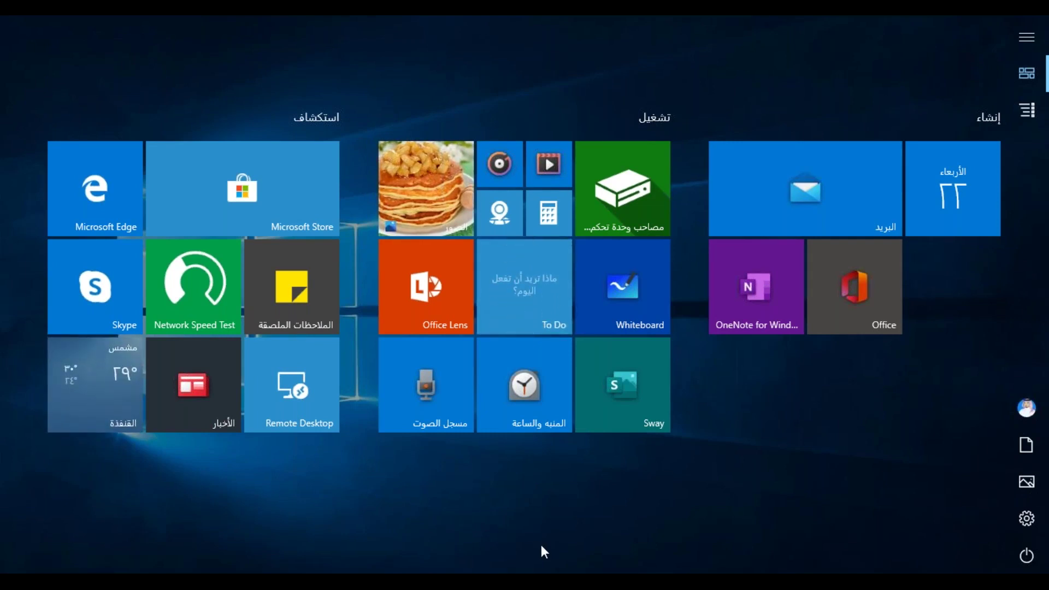
- From the GoToWebinar Chrome window, open Google Drive's My Drive in a new tab
mouse_move(583, 582)
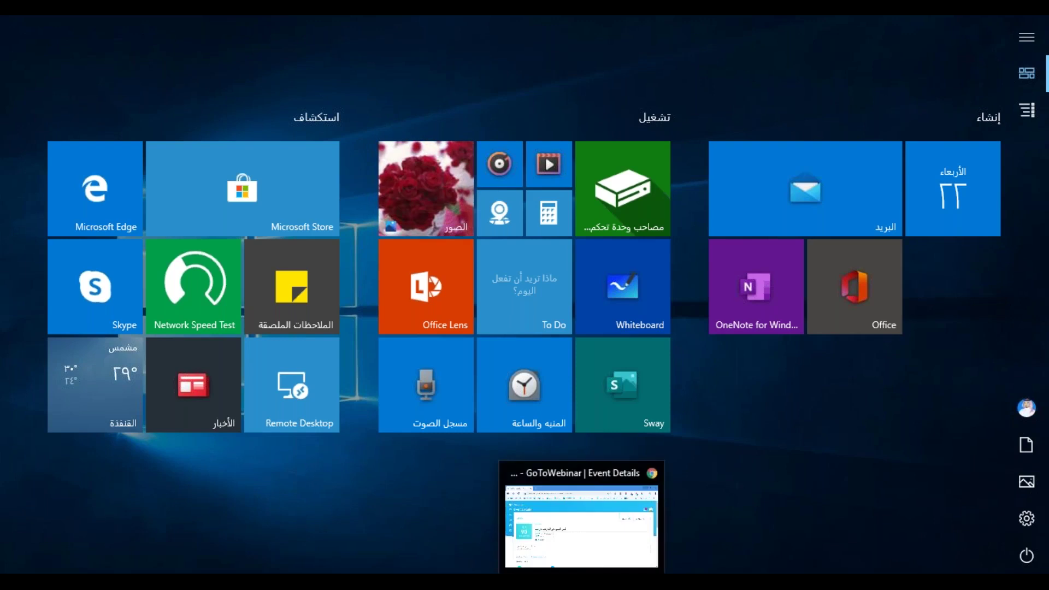
click(598, 558)
click(207, 31)
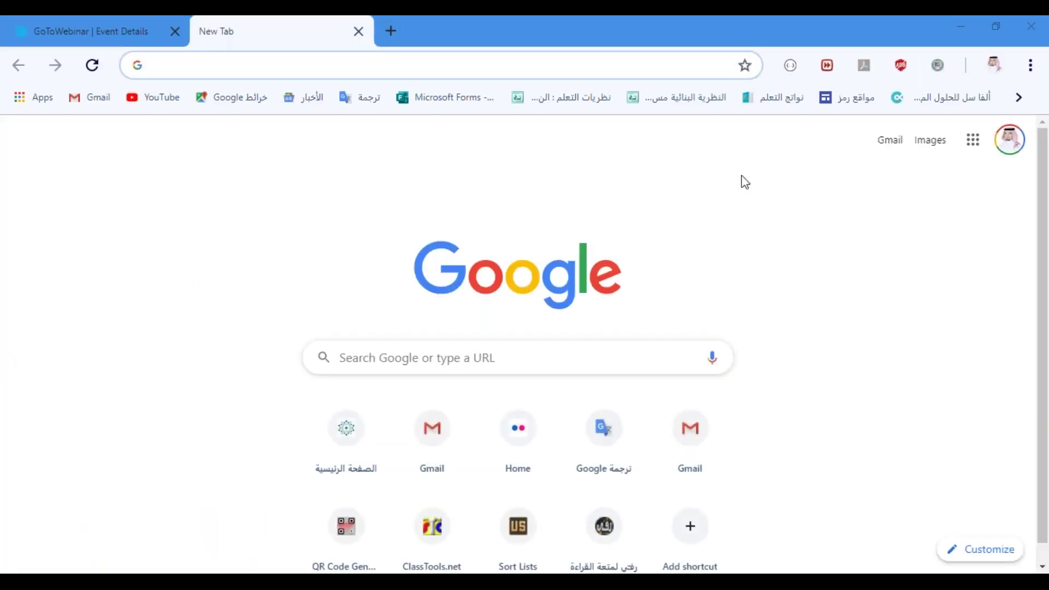
click(971, 152)
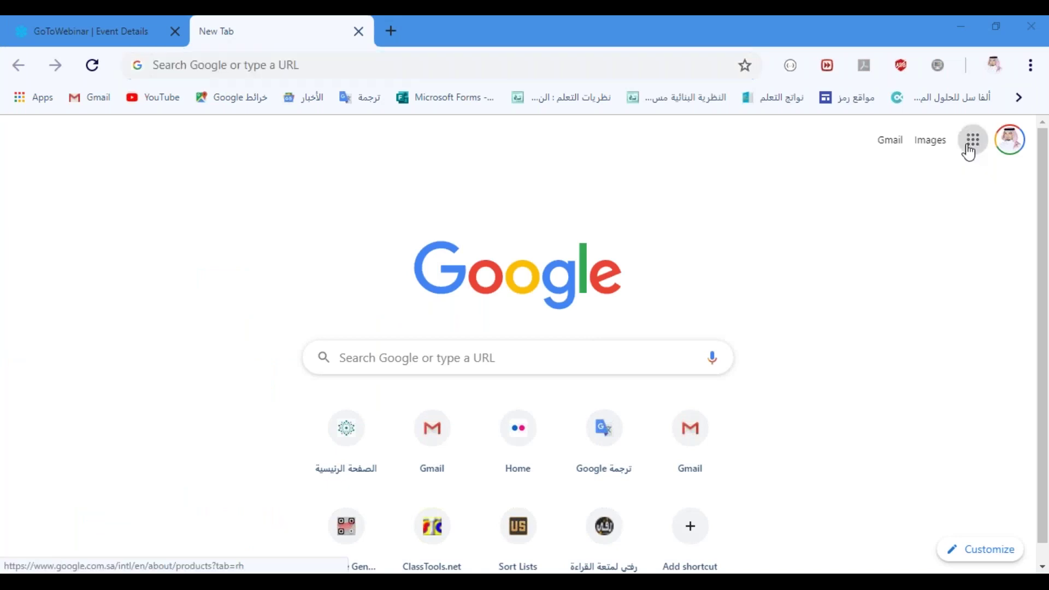
click(971, 152)
click(819, 372)
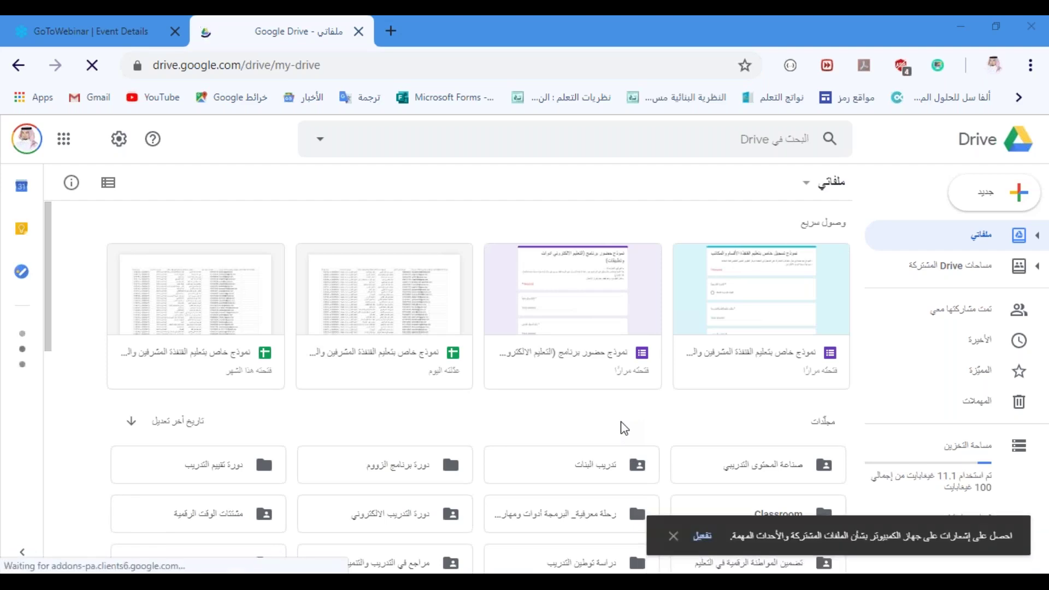
- Create a new blank Google Form from My Drive's More context menu
right_click(622, 423)
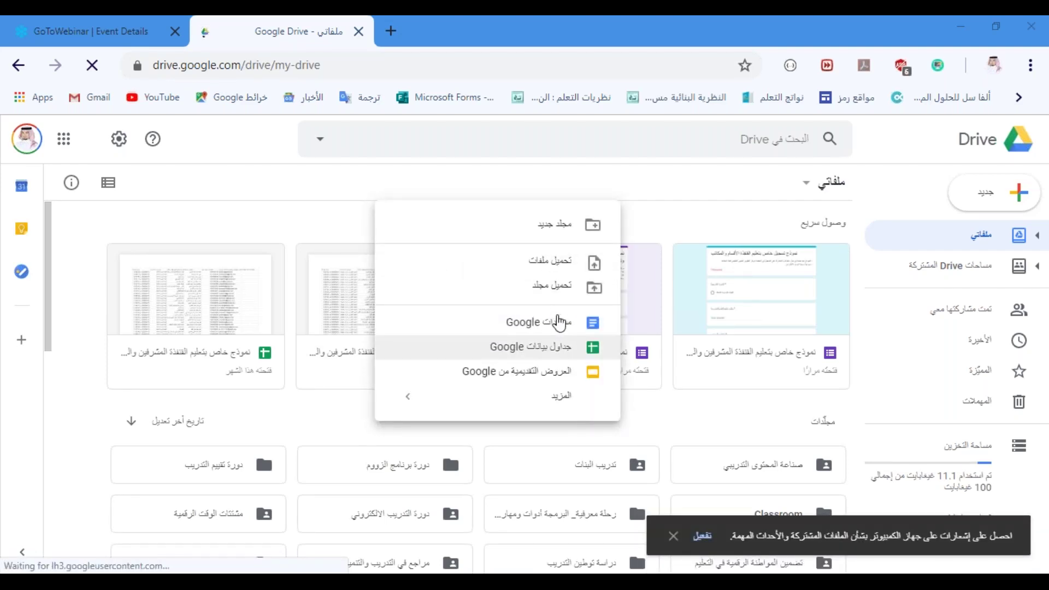
mouse_move(445, 403)
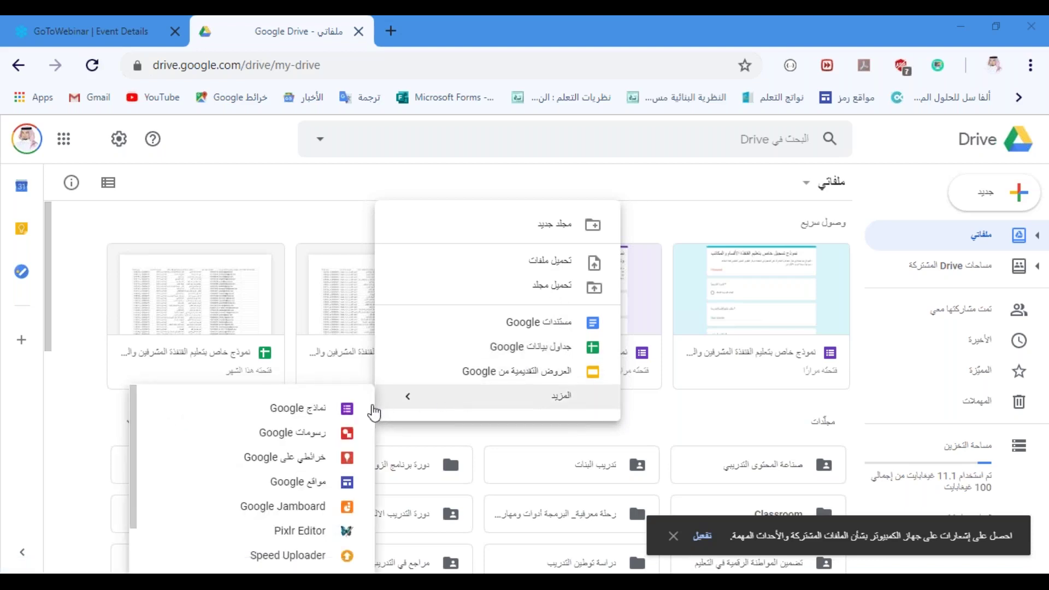
click(353, 410)
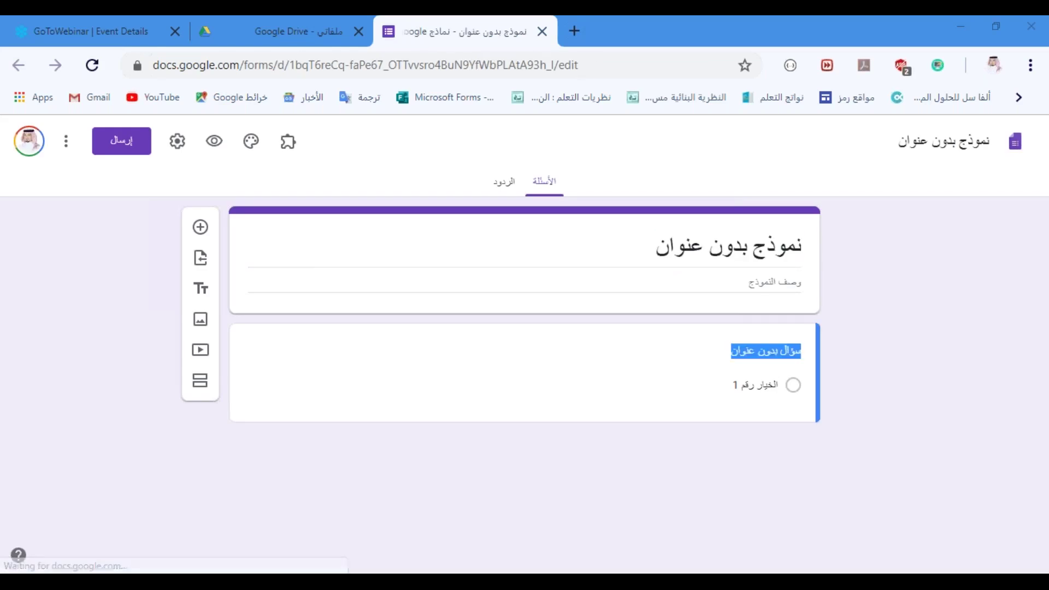
- Title the form and file 'المشاركون في دورة كسر الجمود في التدريب عن بعد' and begin the description with 'البيانات'
click(709, 251)
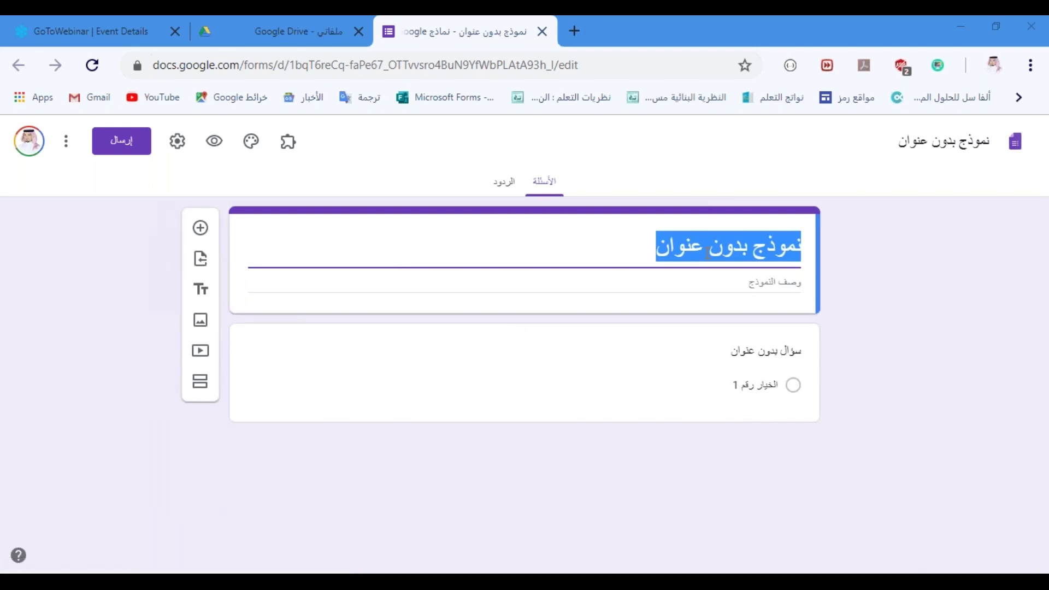
text(ال)
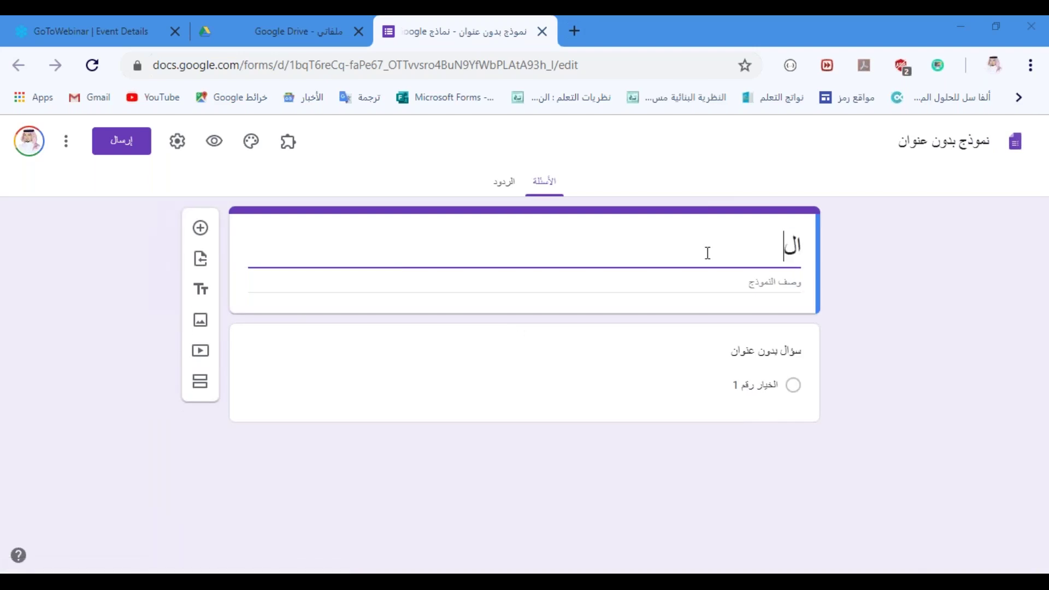
text(مشاركون)
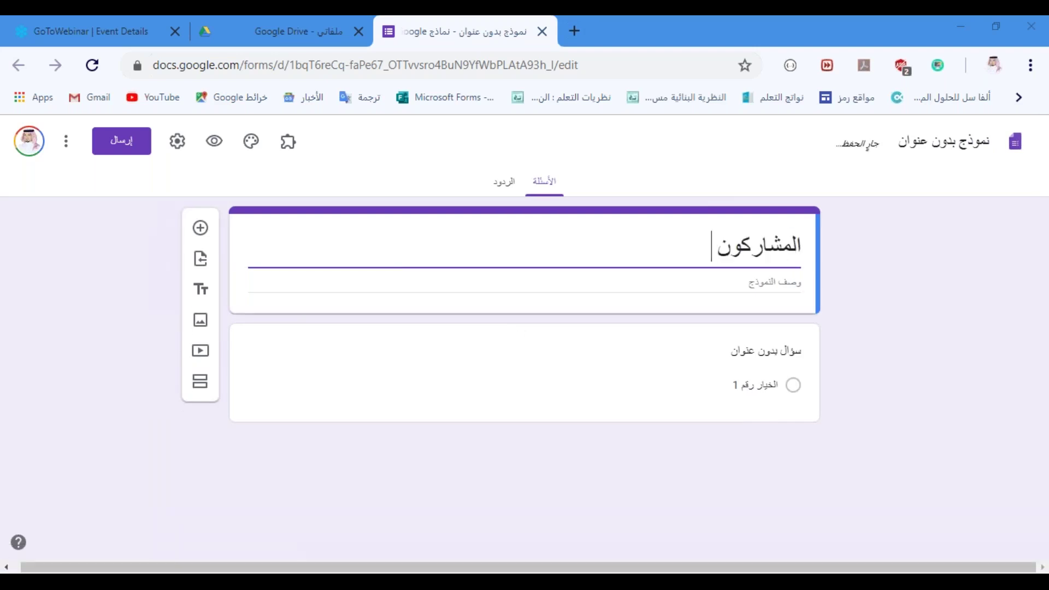
text( في دورة)
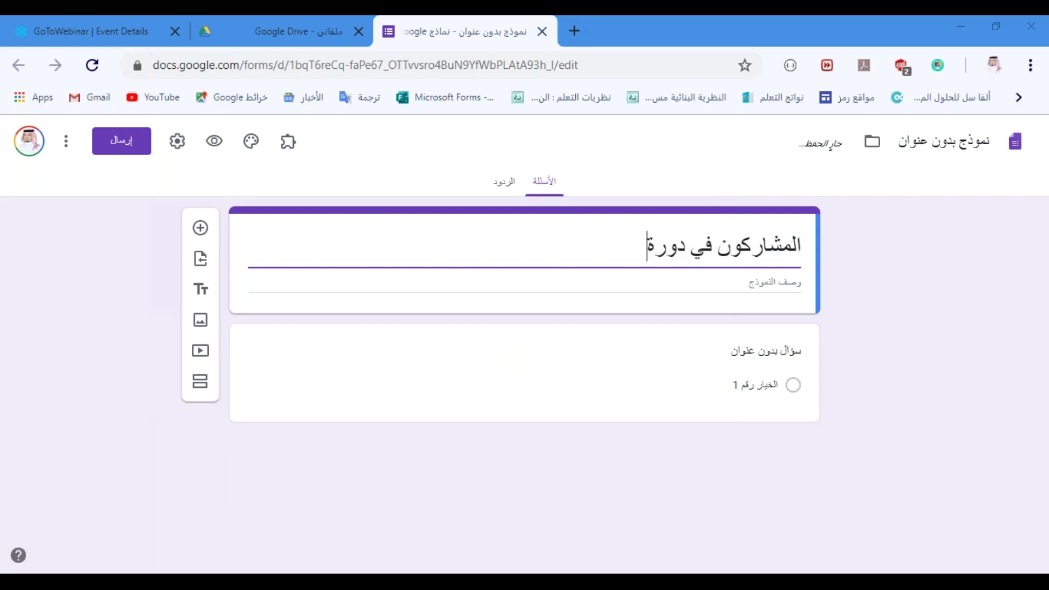
text( كسر الجمود في)
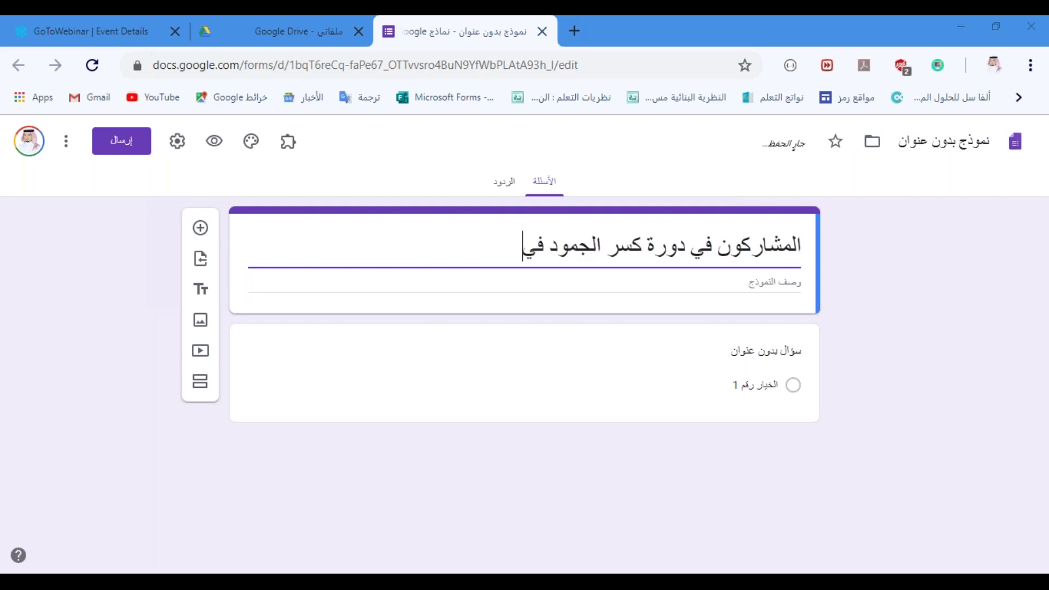
text( التدريب عن بعد)
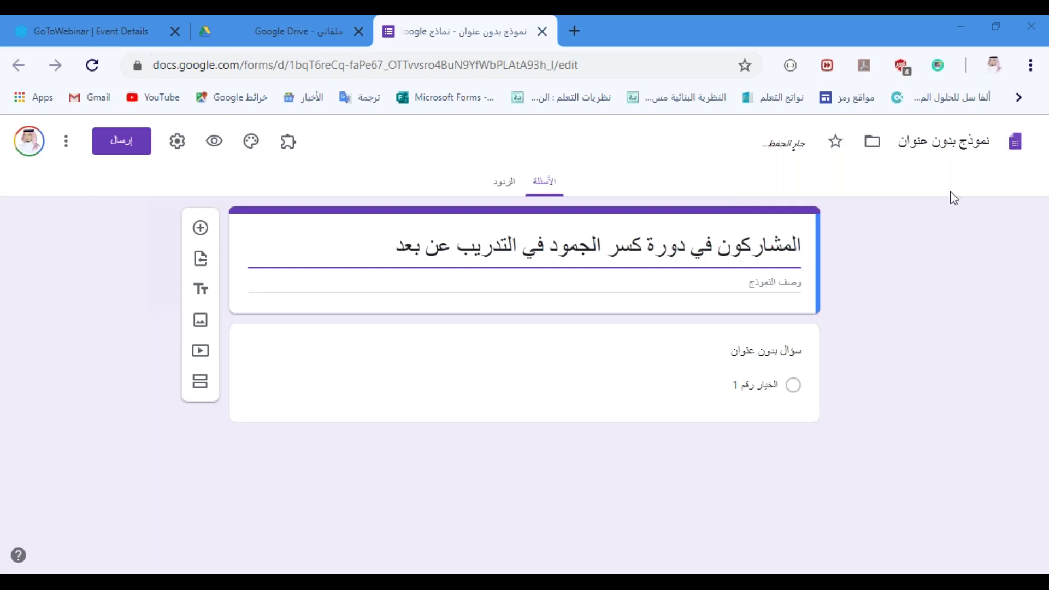
click(942, 149)
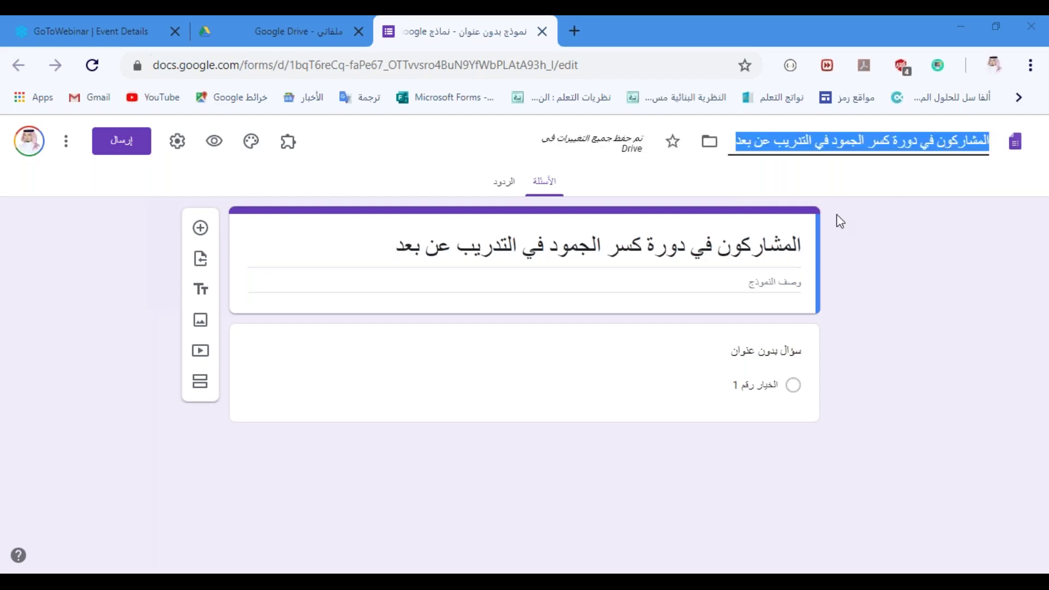
click(768, 288)
text(البيانات)
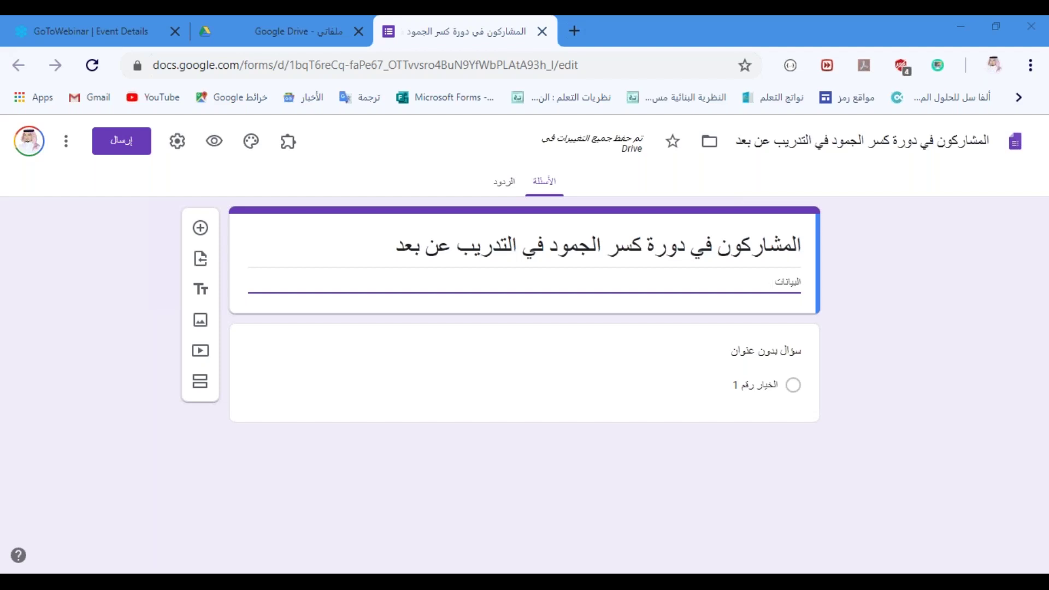
- Complete the description as 'البيانات سوف يتم مشاركتها في الانشطة' and select the first question
text(سوف يتم)
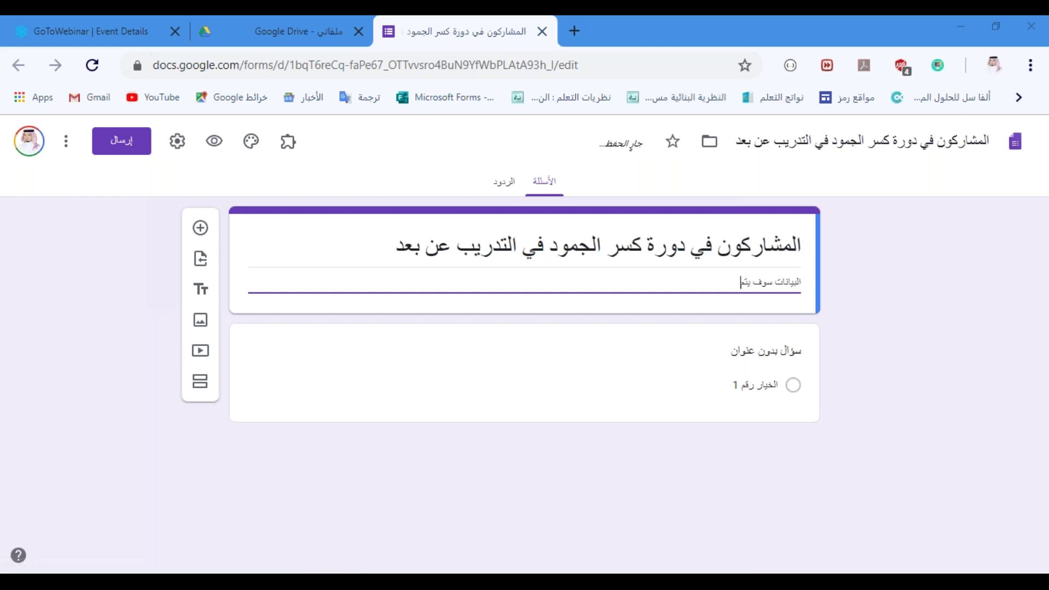
text( مشاركتها)
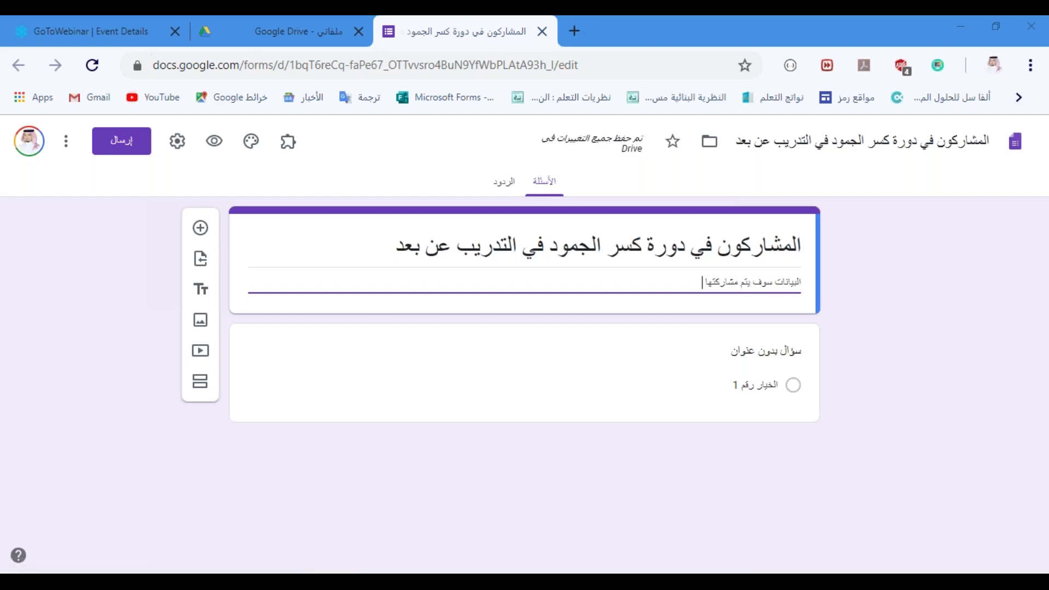
text( في الانشطة)
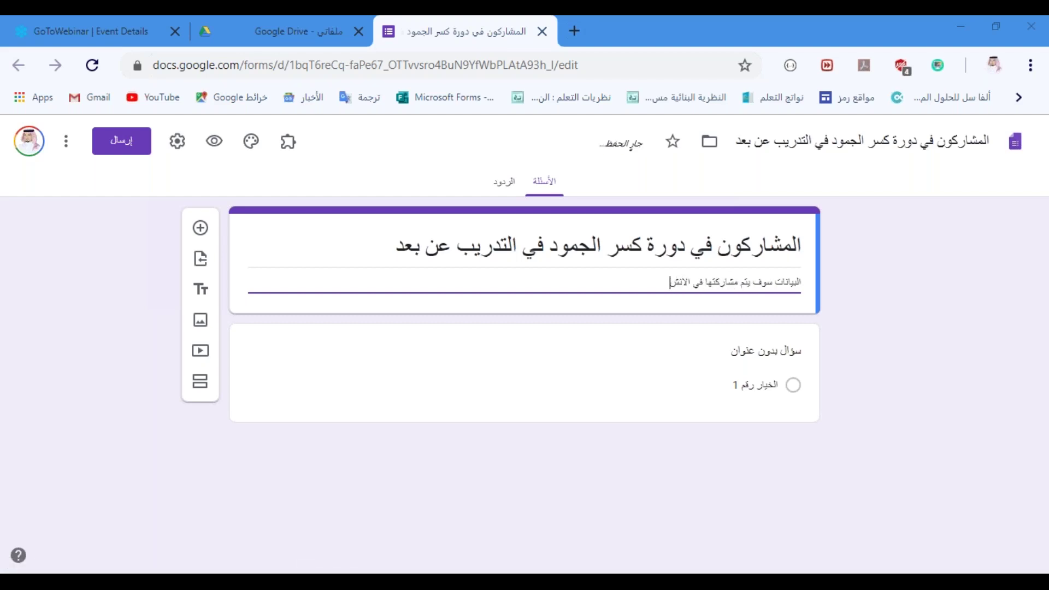
click(762, 352)
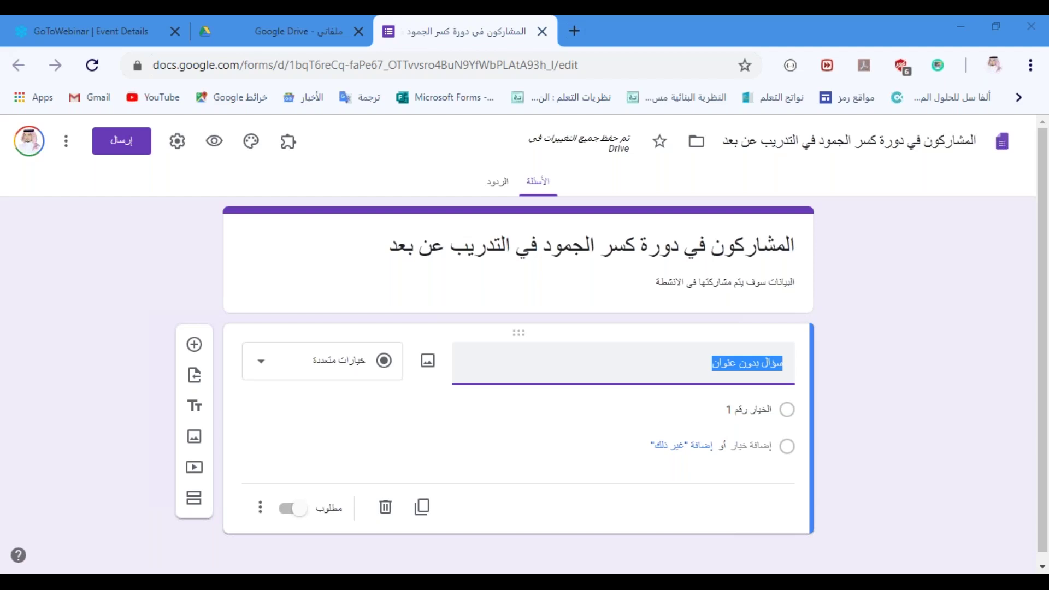
- Retitle the first question 'الاسم التلاثي' and make it required
key(BackSpace)
text(الاسم)
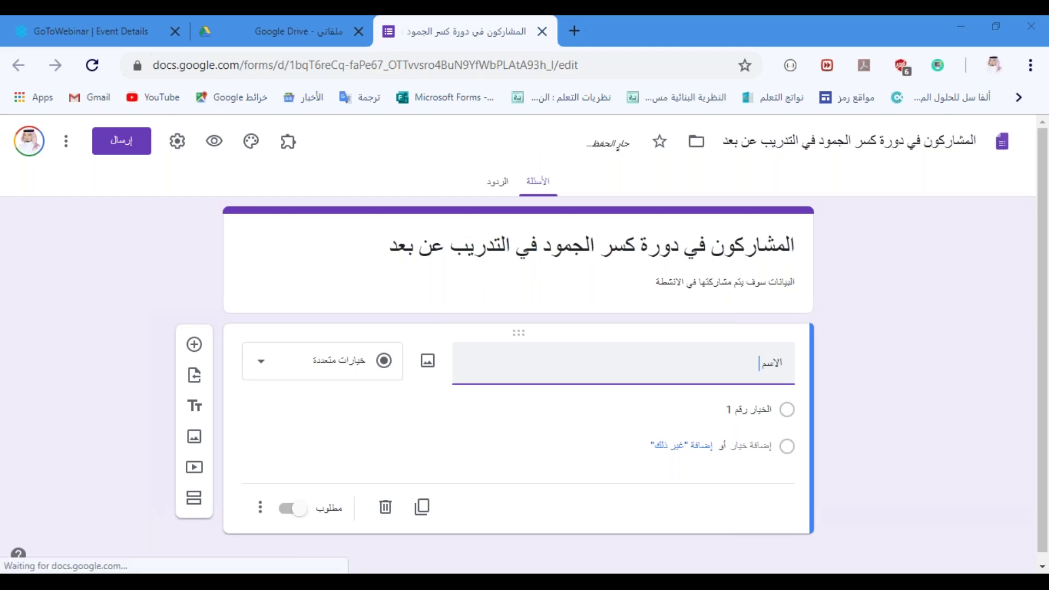
text( الت)
text(لاثي)
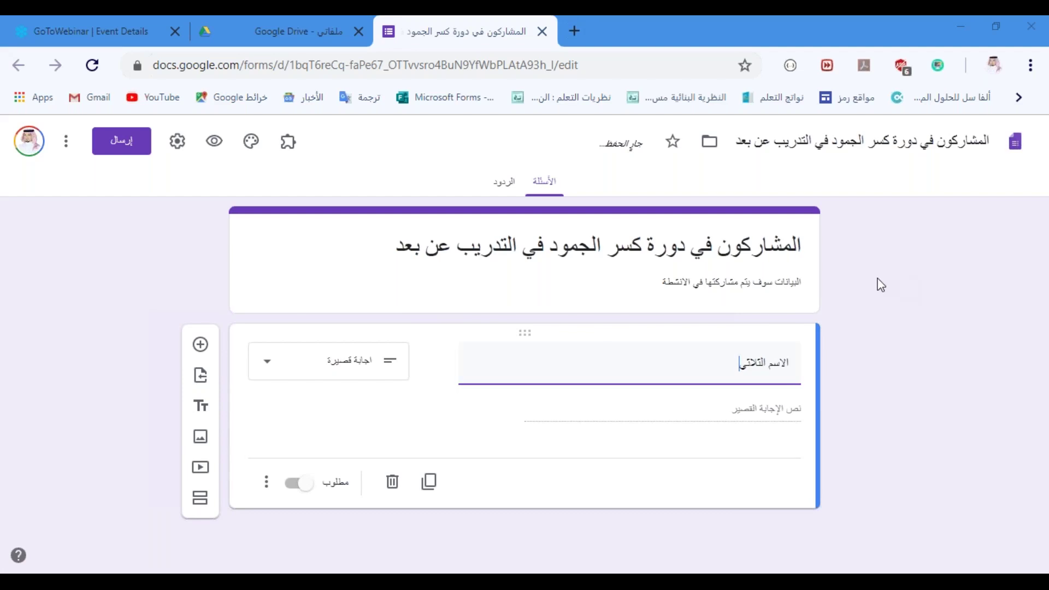
click(296, 483)
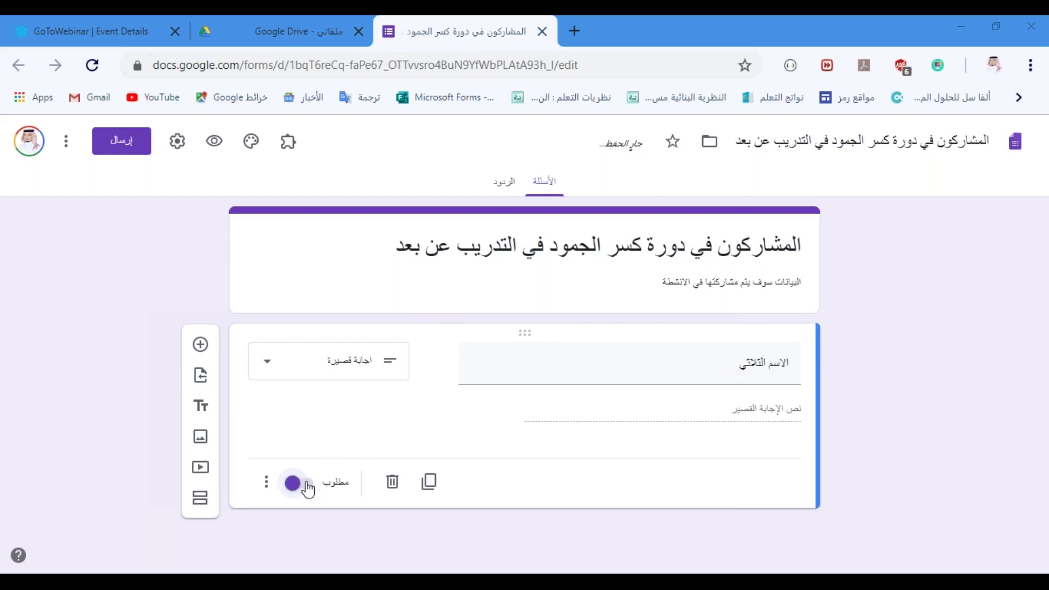
- Duplicate it as the department question 'ادارة التعلي' and preview the form
click(429, 481)
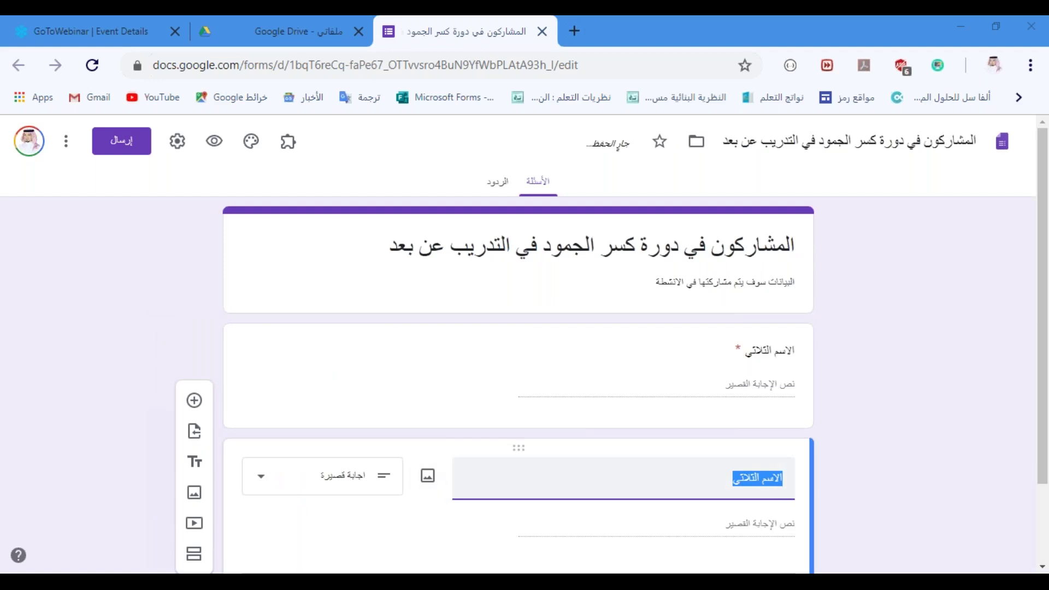
key(BackSpace)
key(BackSpace)
key(BackSpace)
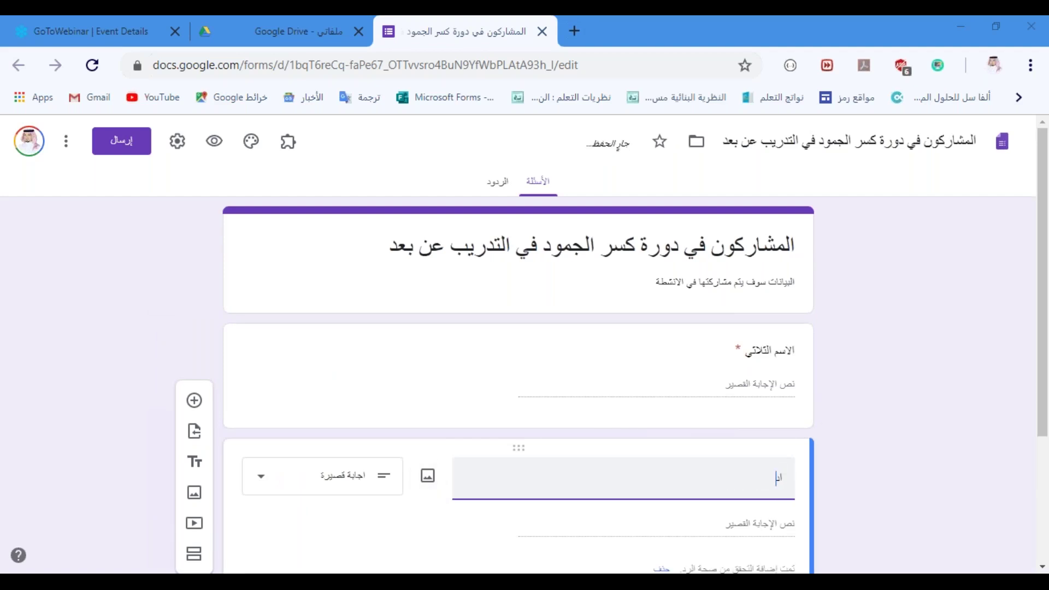
text(ي)
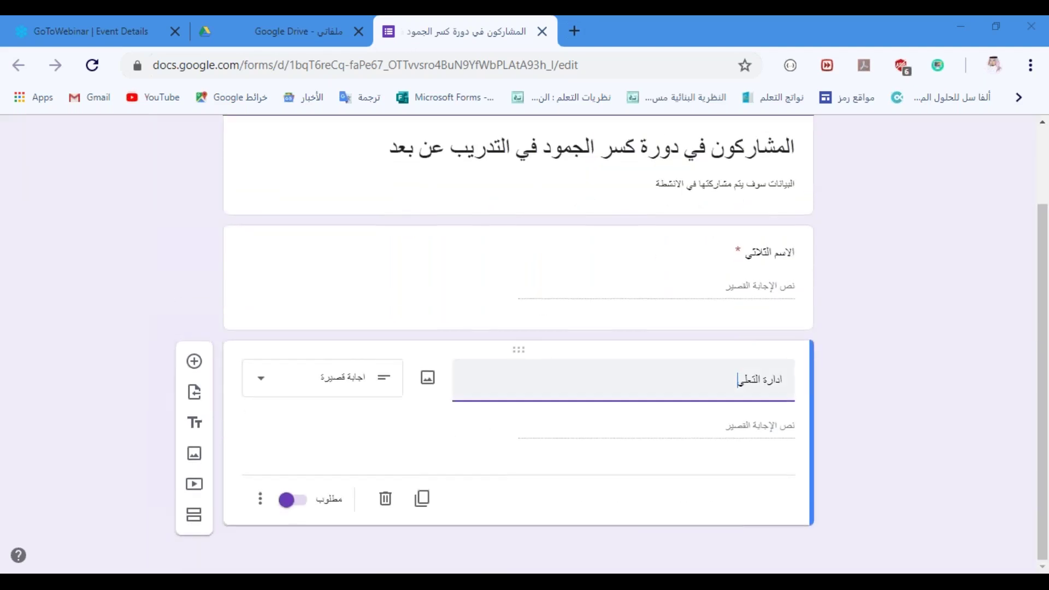
scroll(485, 412, up, 2)
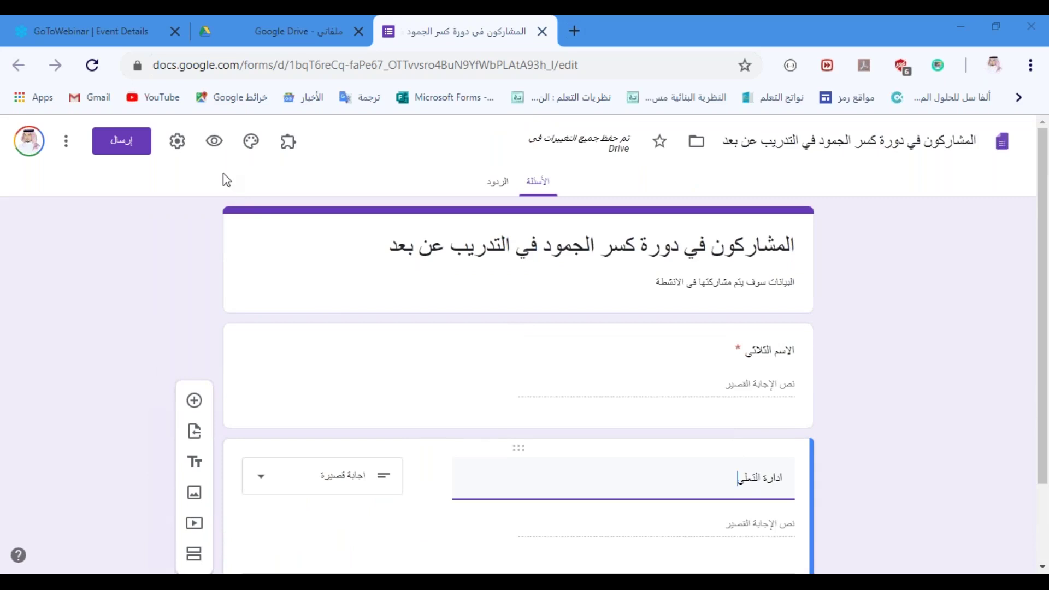
click(215, 141)
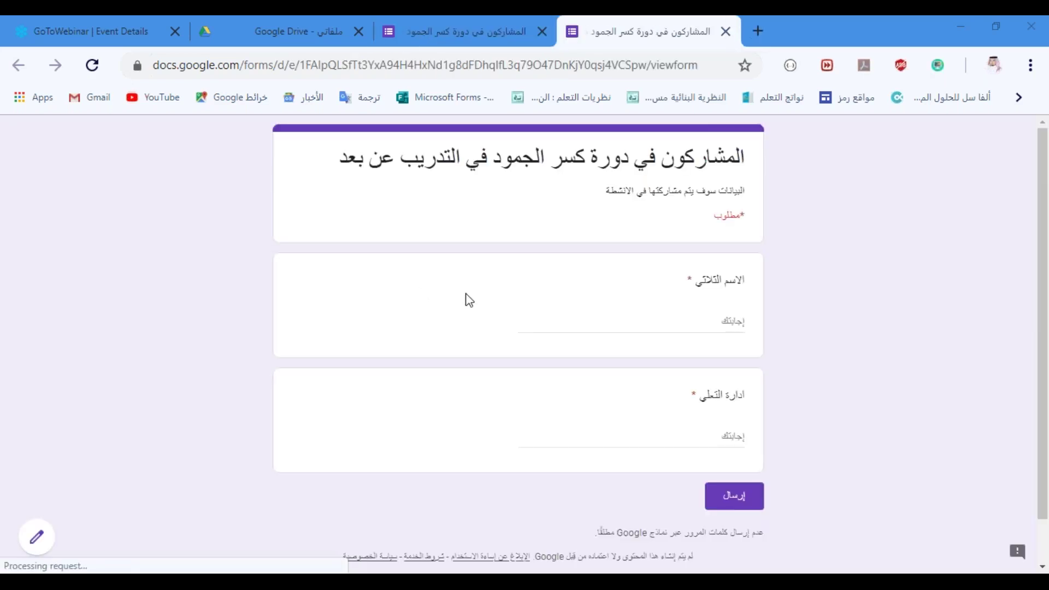
- Submit a test response with a sample name and department, then close the confirmation tab
scroll(469, 299, down, 1)
click(626, 281)
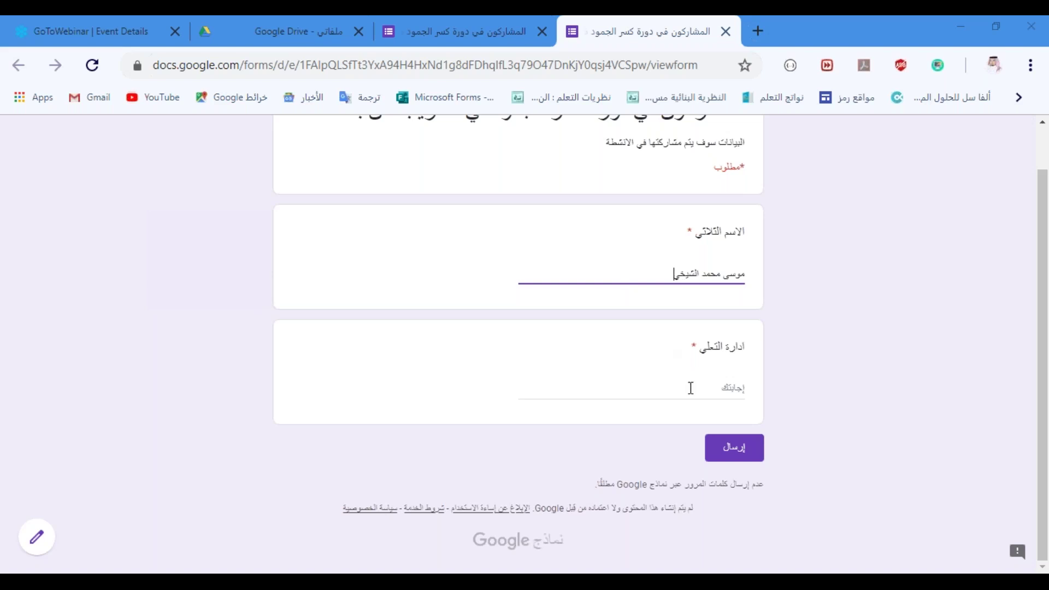
click(692, 390)
text(تعليم القنفذ)
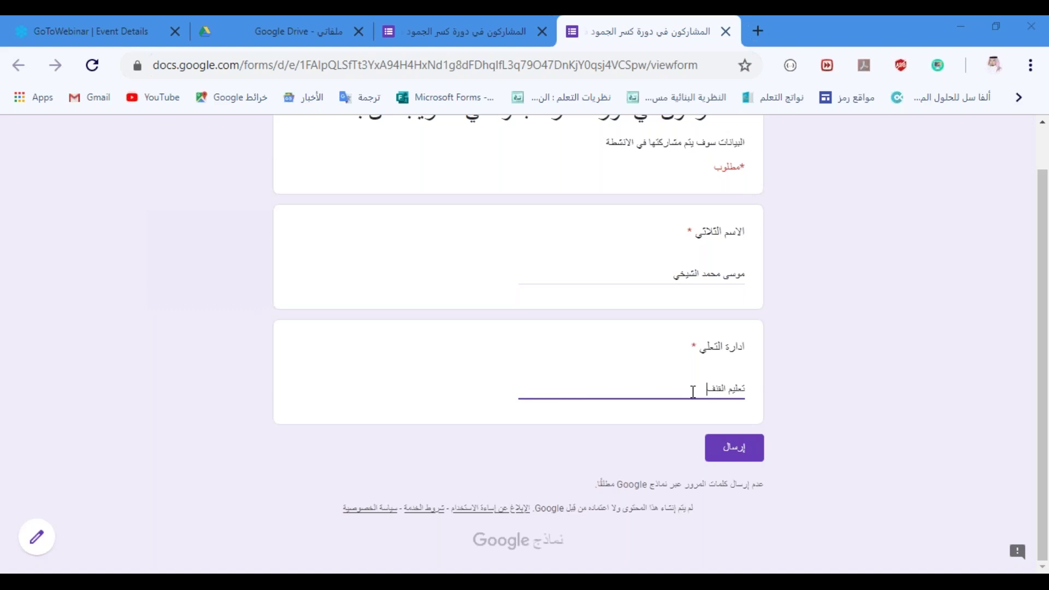
click(742, 452)
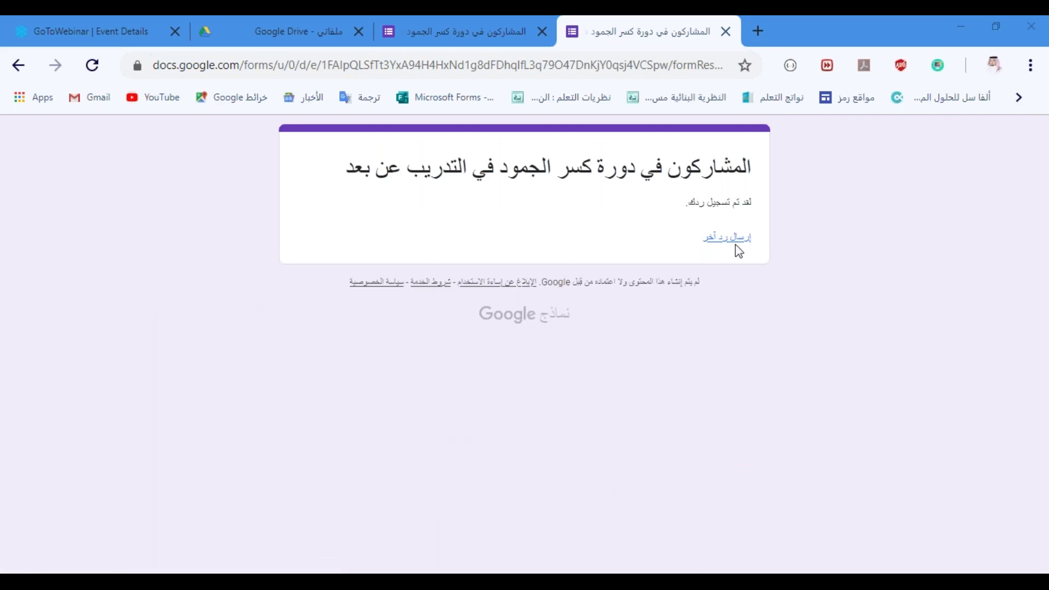
click(725, 31)
- Copy the form's shortened link from the Send dialog, then close the dialog
click(144, 158)
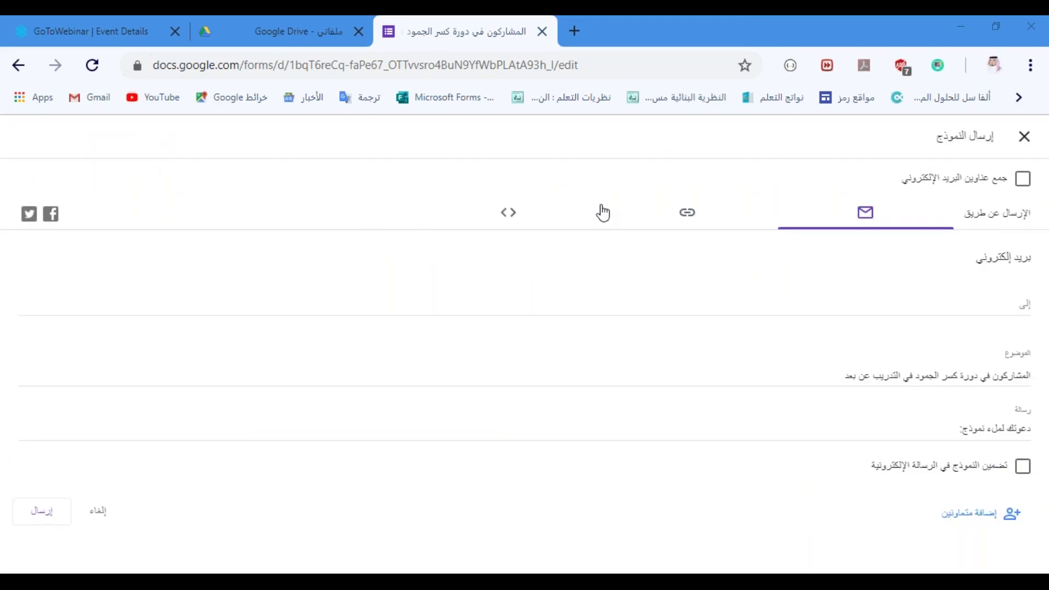
click(690, 217)
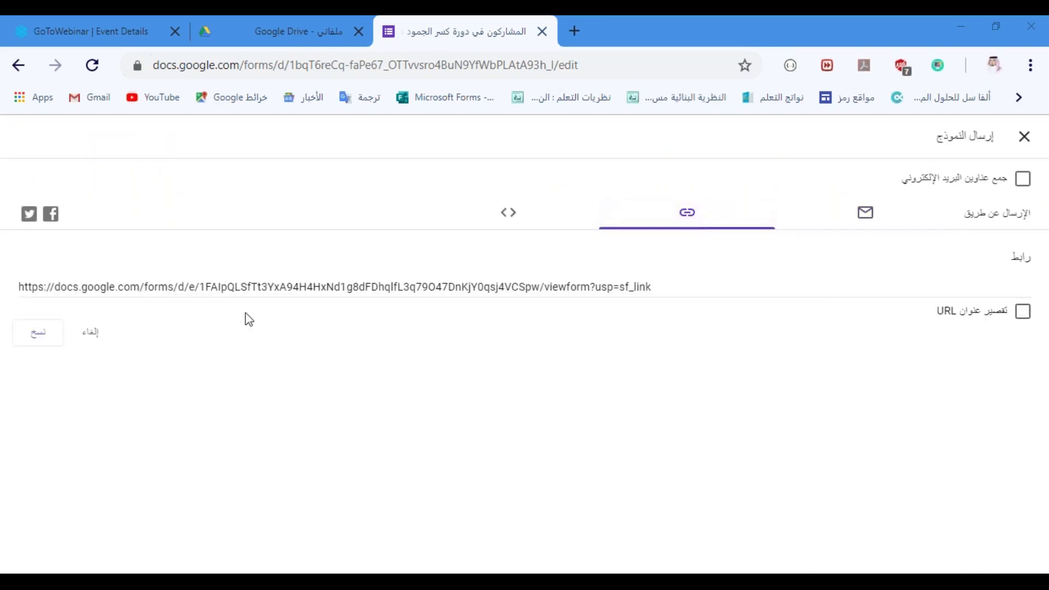
click(1023, 311)
click(38, 336)
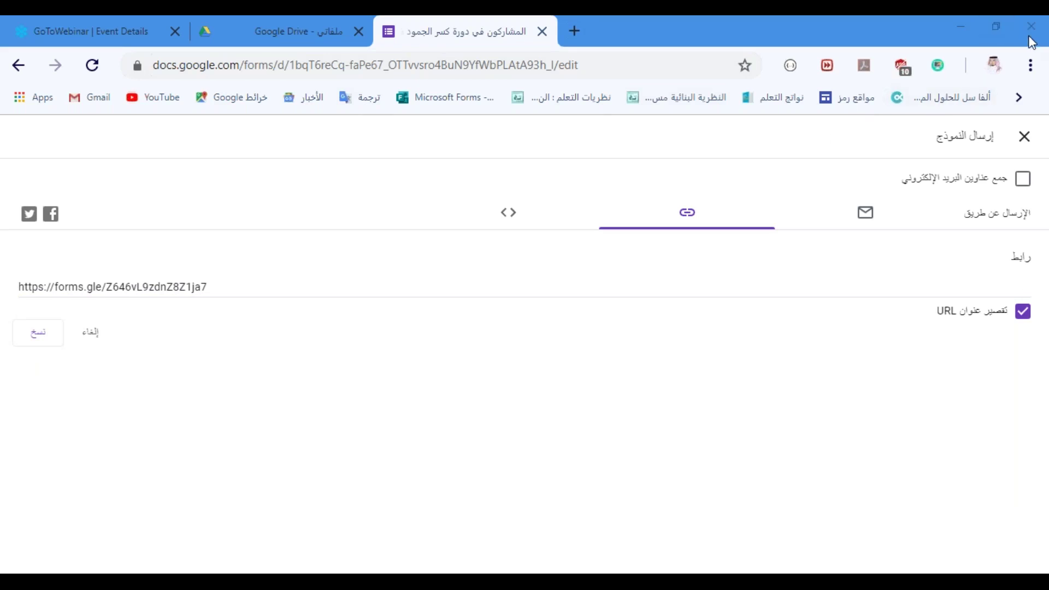
click(1023, 137)
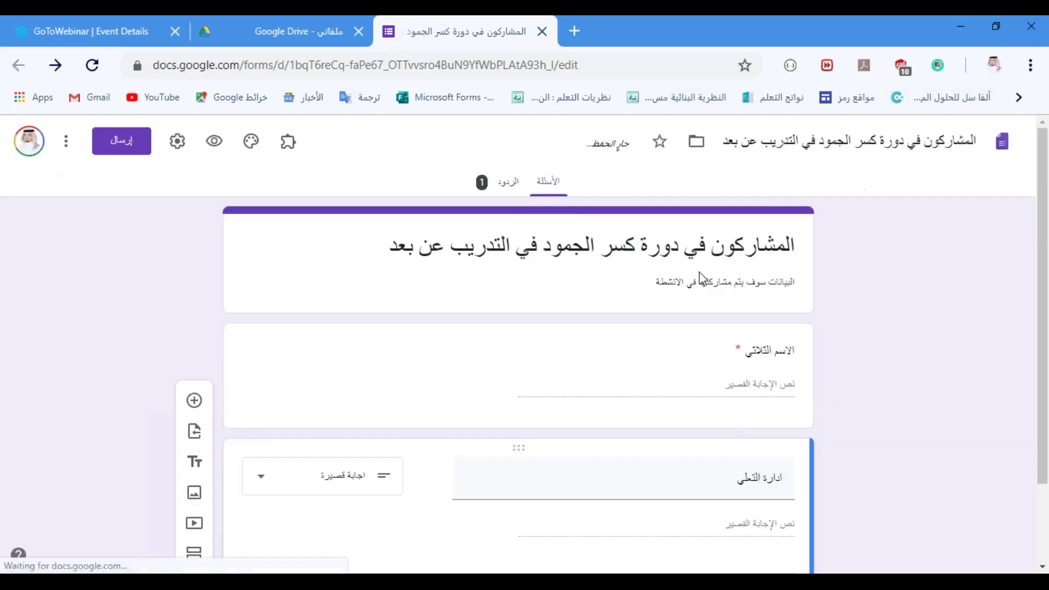
- Open the QR Code Generator bookmark from the bookmarks overflow in a new tab
click(575, 31)
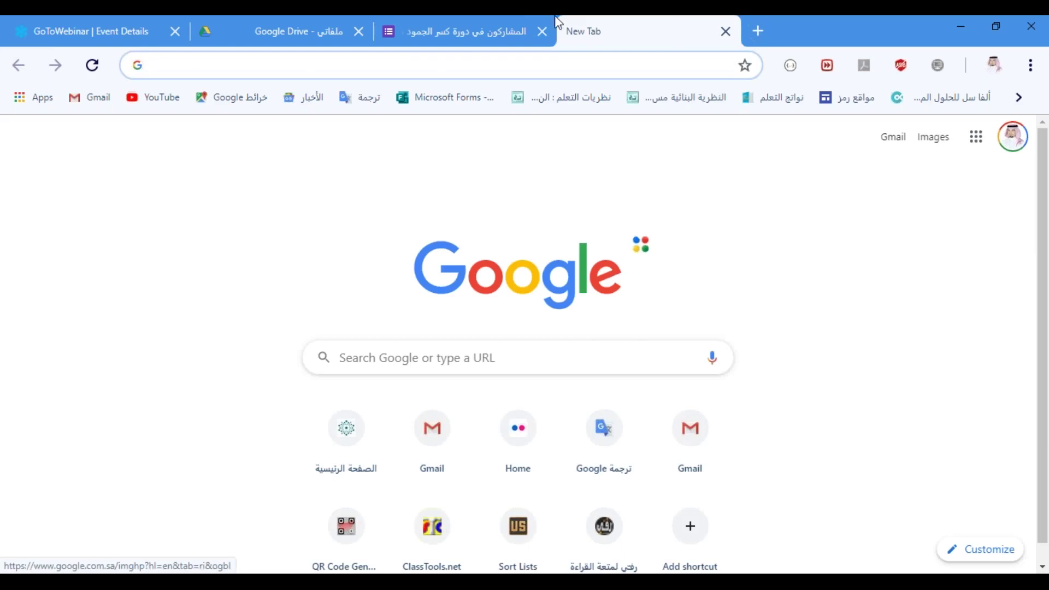
click(488, 24)
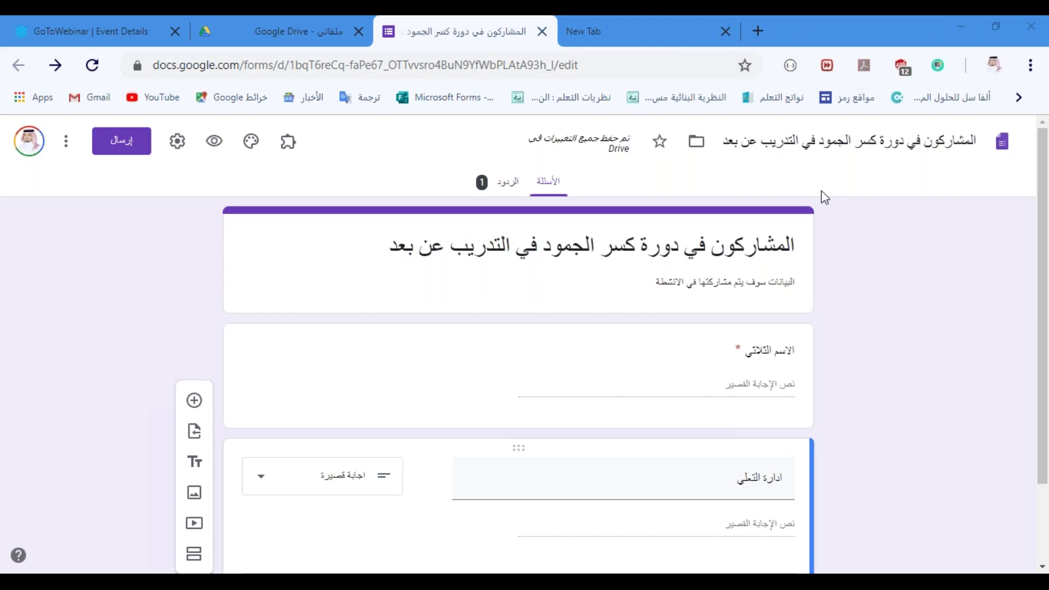
click(654, 31)
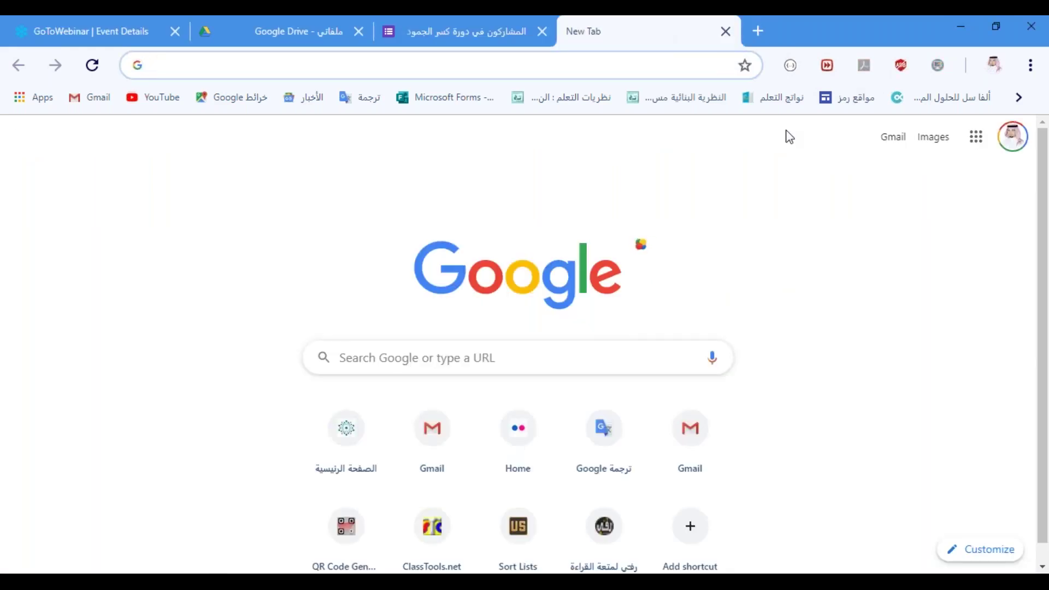
click(1021, 104)
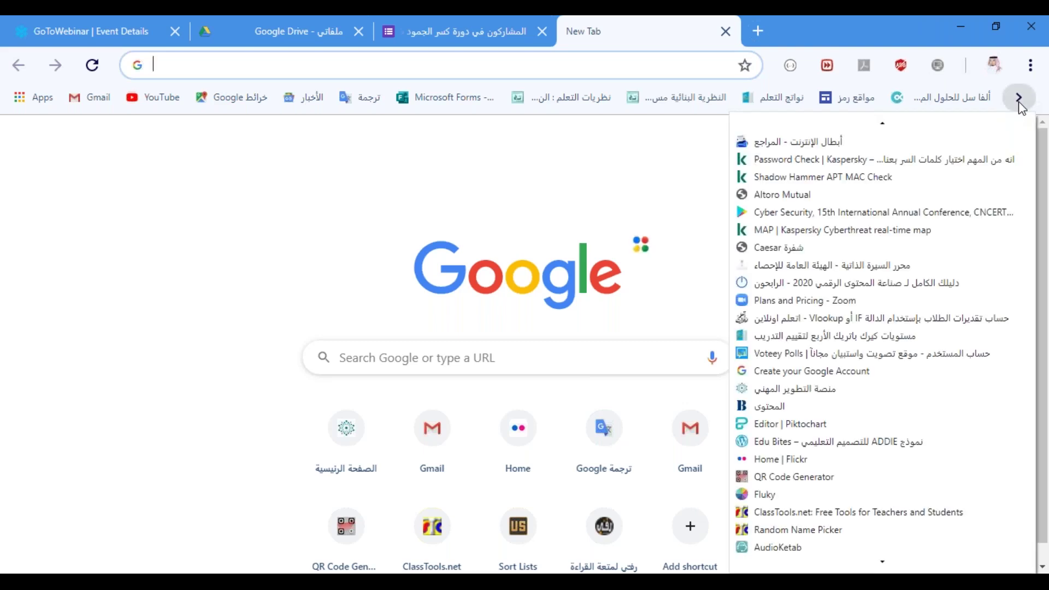
click(834, 478)
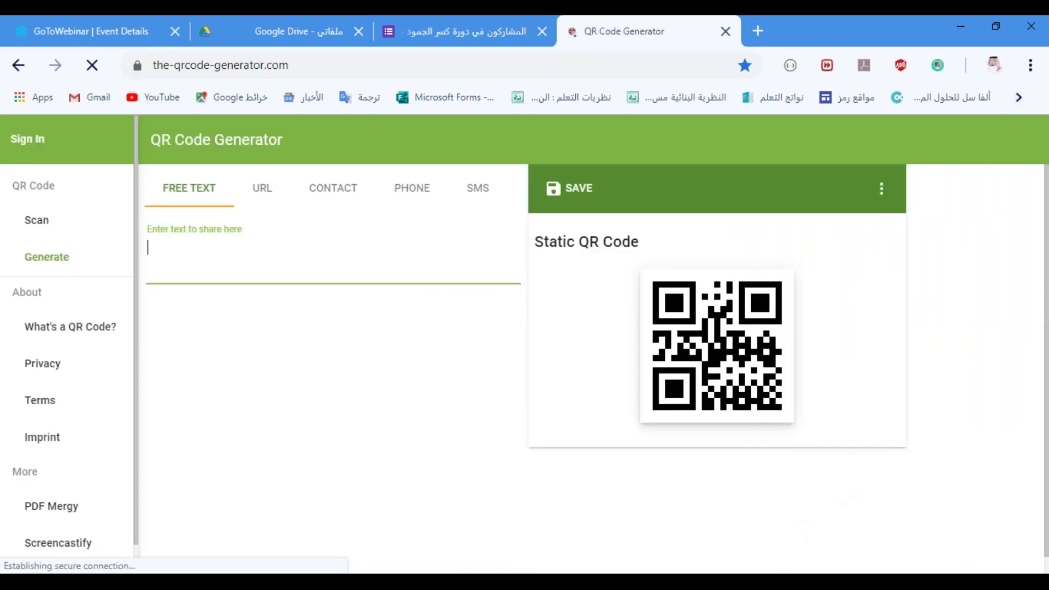
- In File Explorer, browse the course folder and open the صور images folder
mouse_move(770, 582)
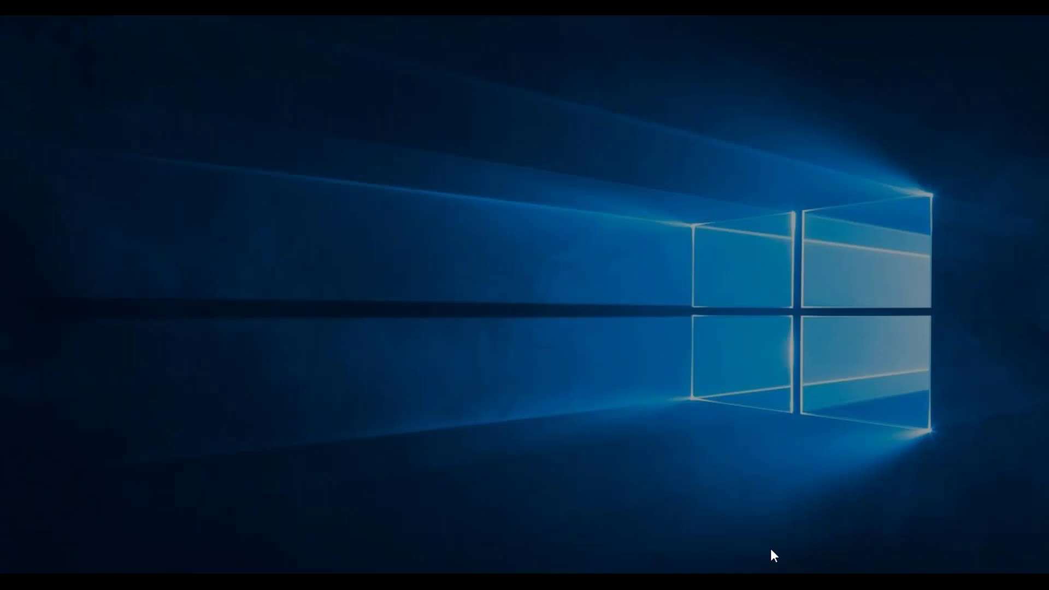
click(771, 549)
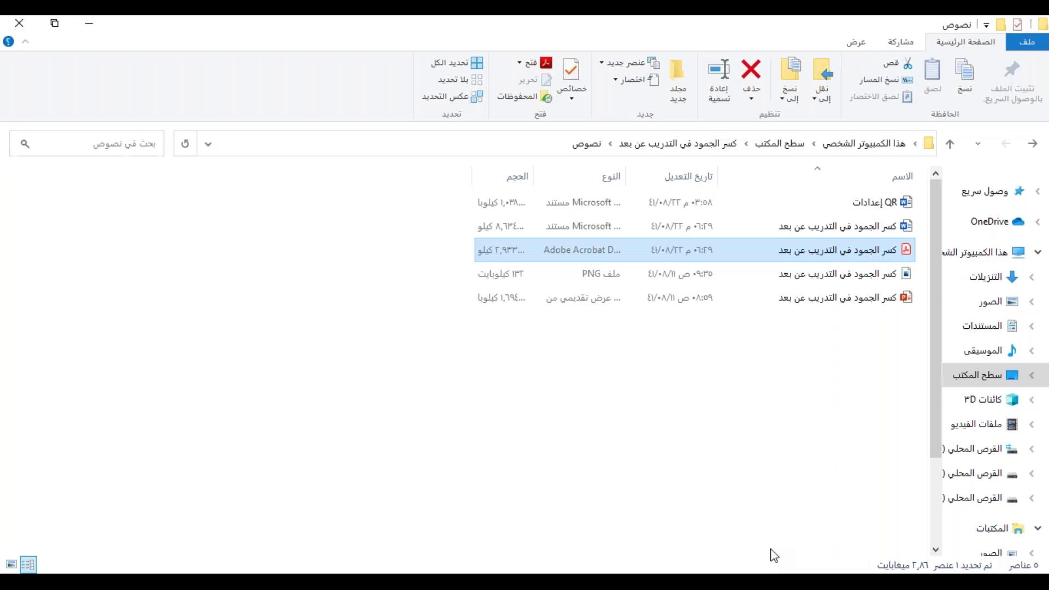
click(702, 155)
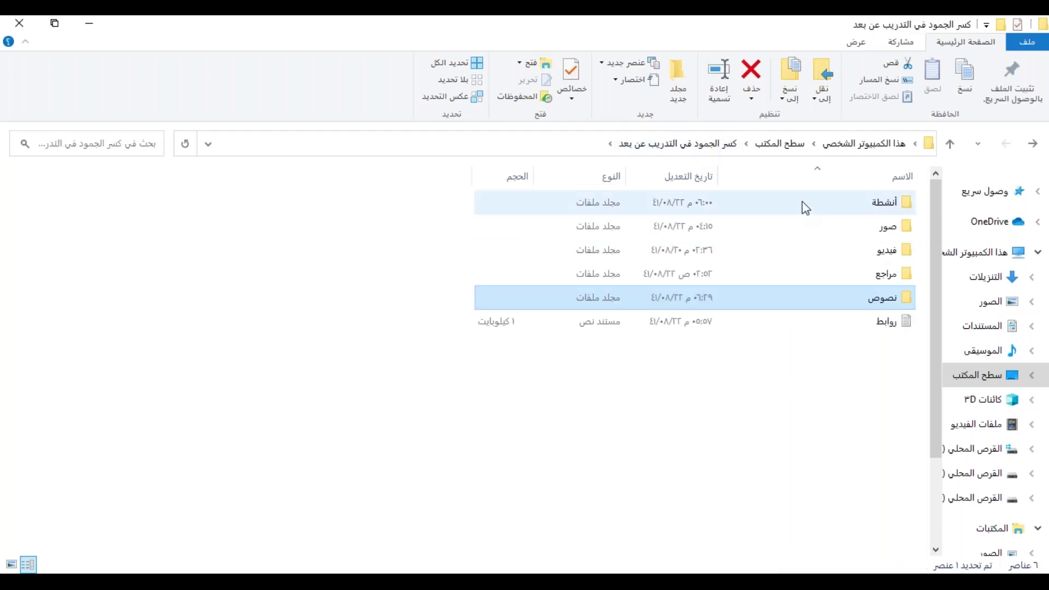
double_click(804, 207)
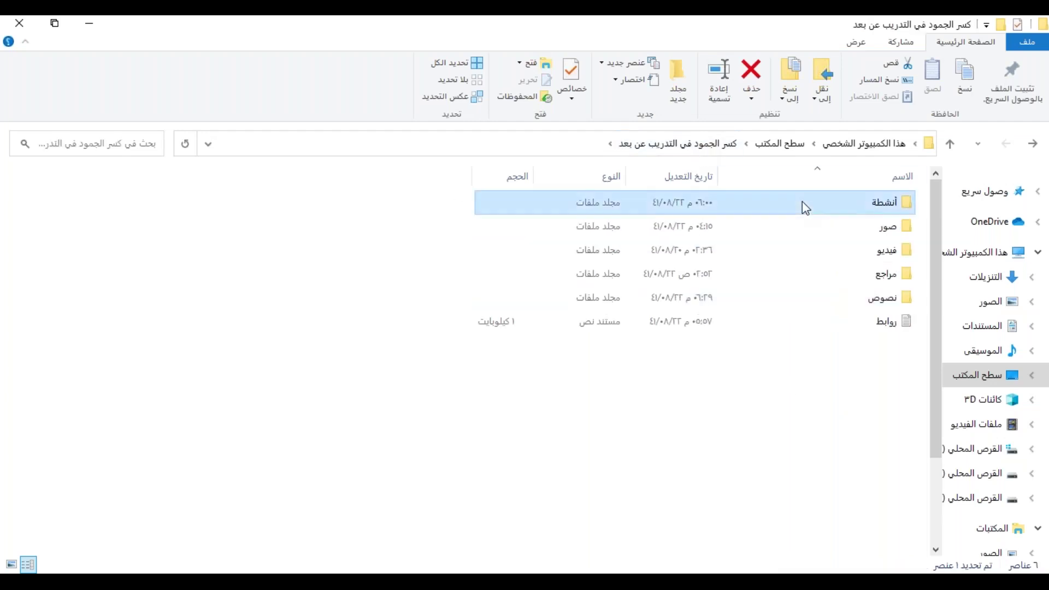
click(692, 153)
double_click(763, 223)
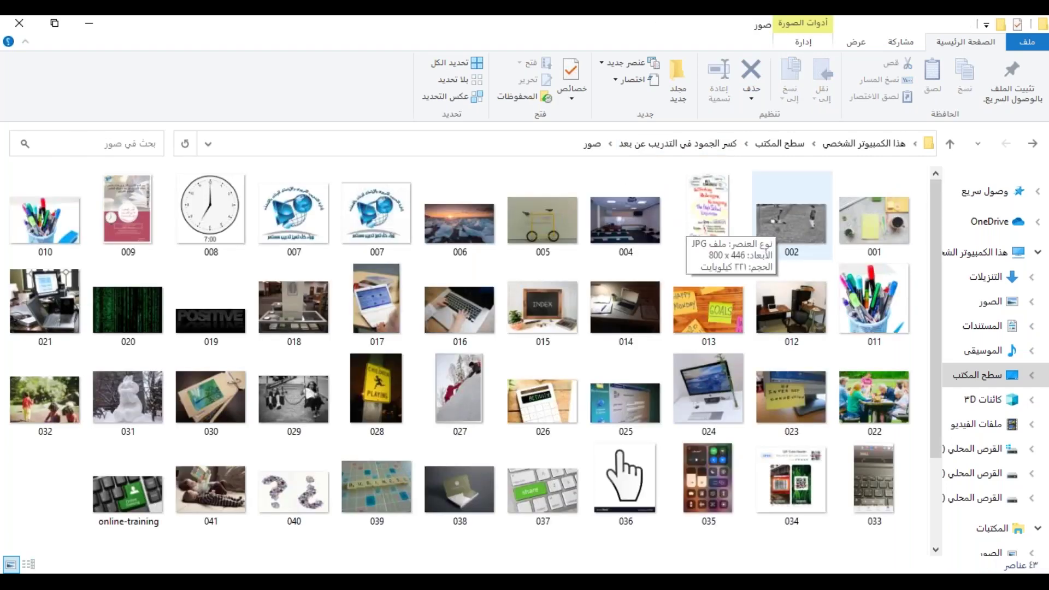
- Delete the online-training, 009 and 036 images
click(142, 498)
key(Delete)
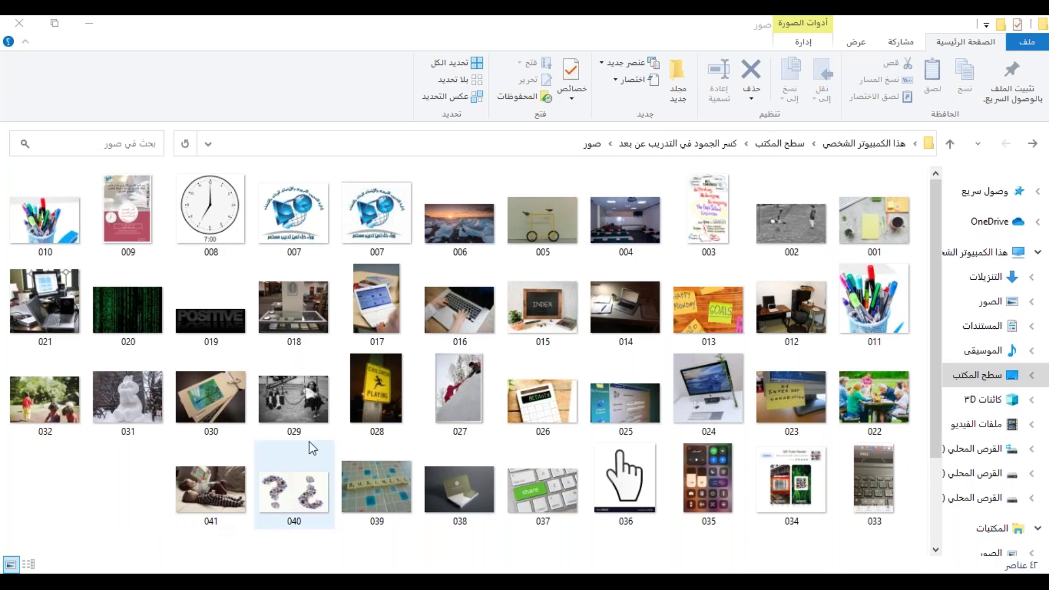
click(124, 235)
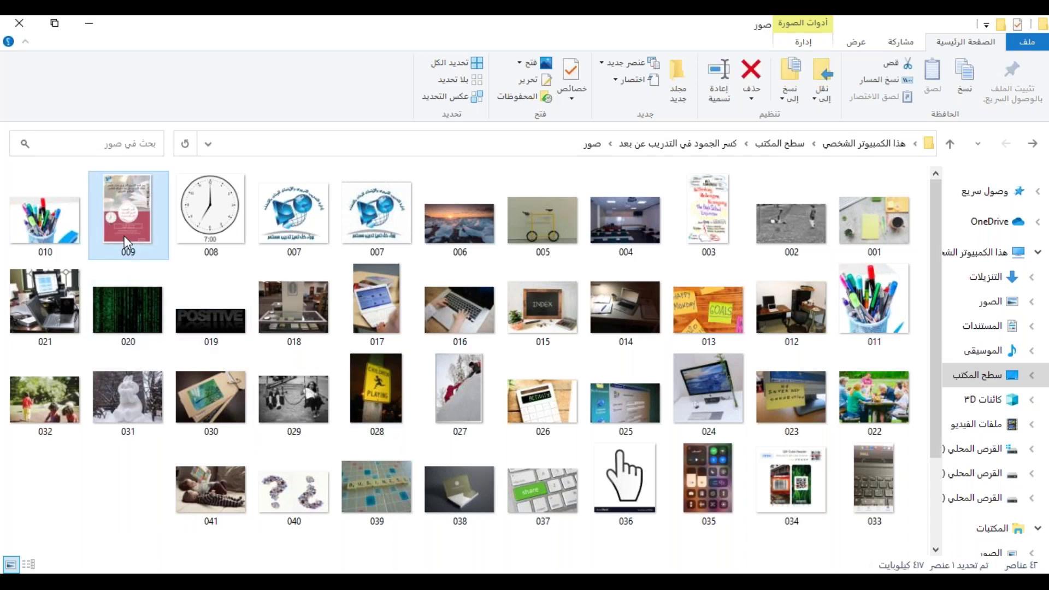
key(Delete)
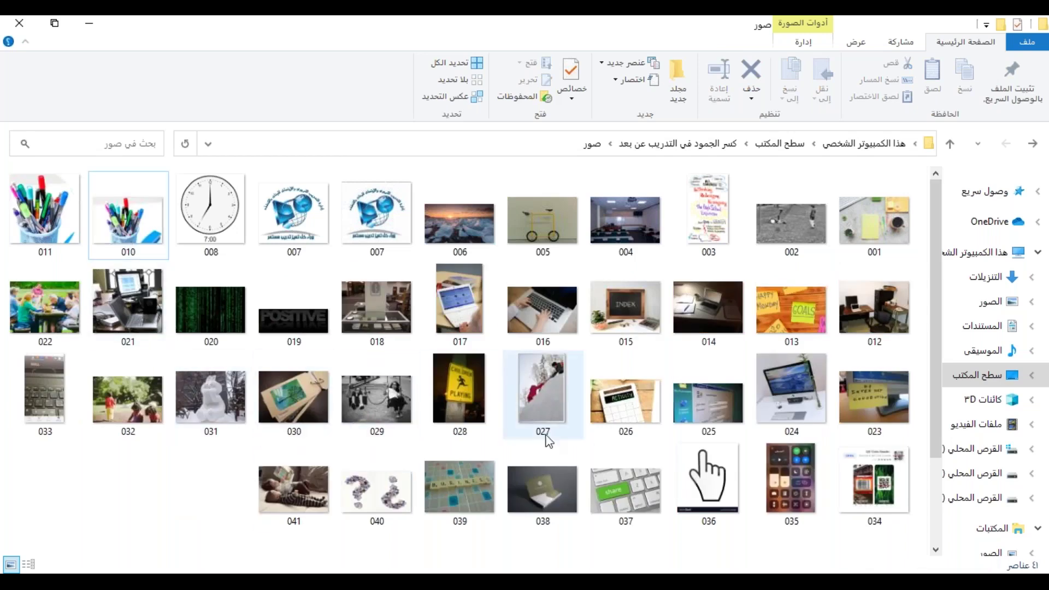
click(706, 492)
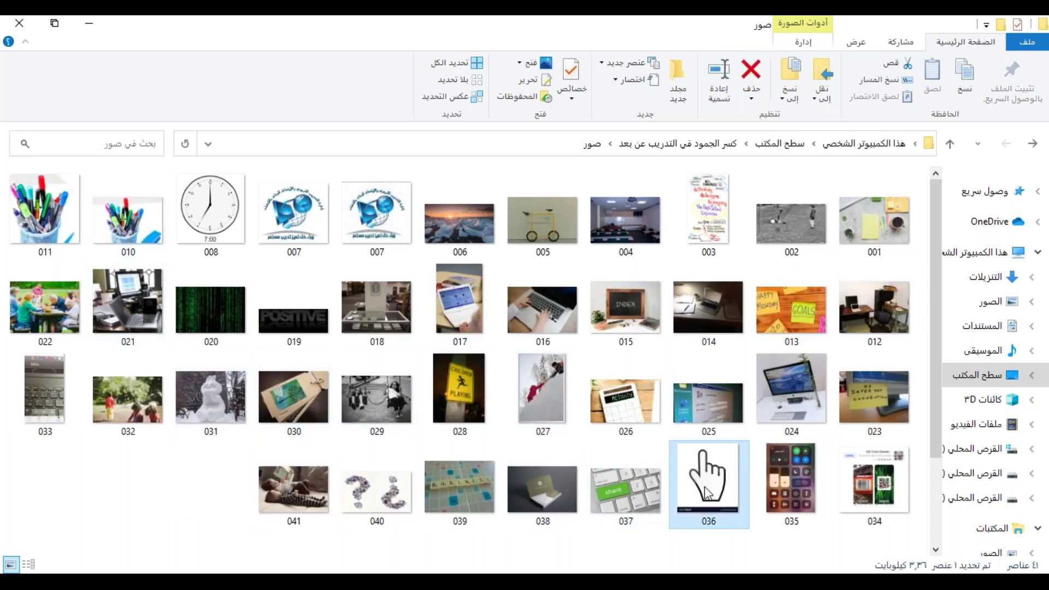
key(Delete)
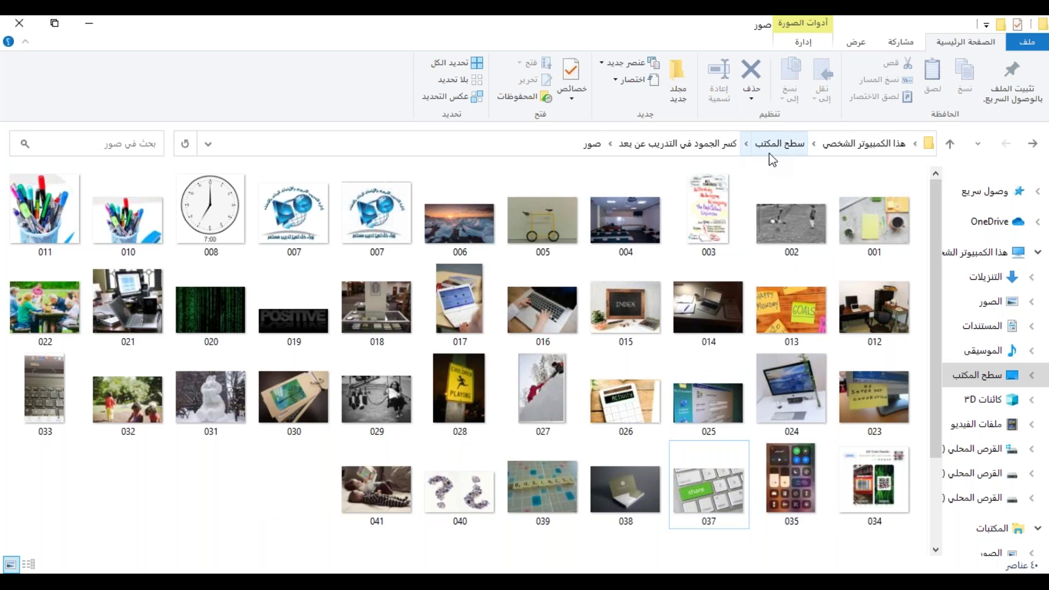
- Look through the مراجع and نصوص folders, then open the روابط links file
click(726, 150)
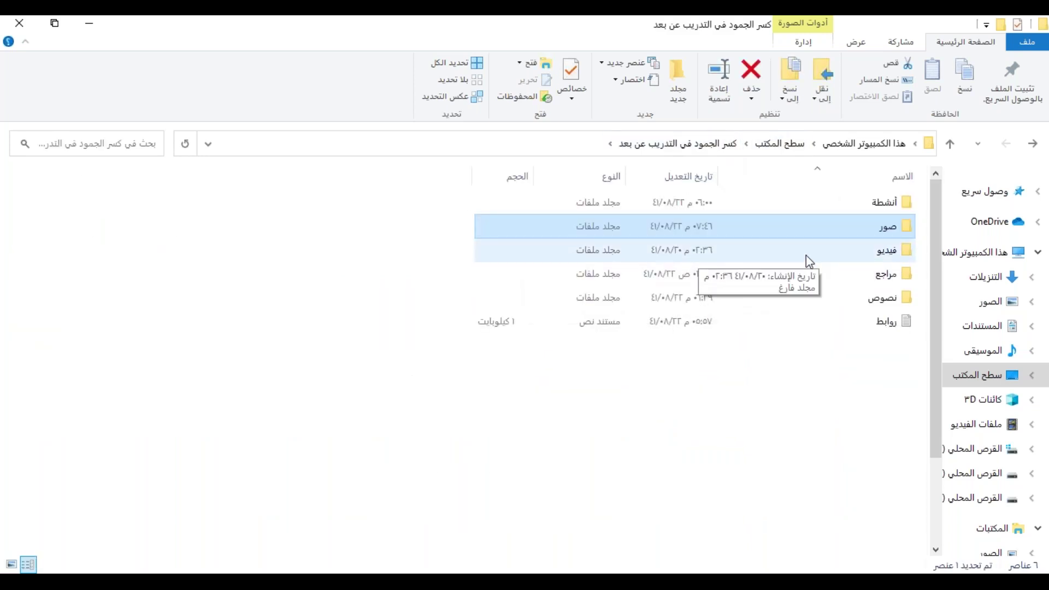
double_click(820, 276)
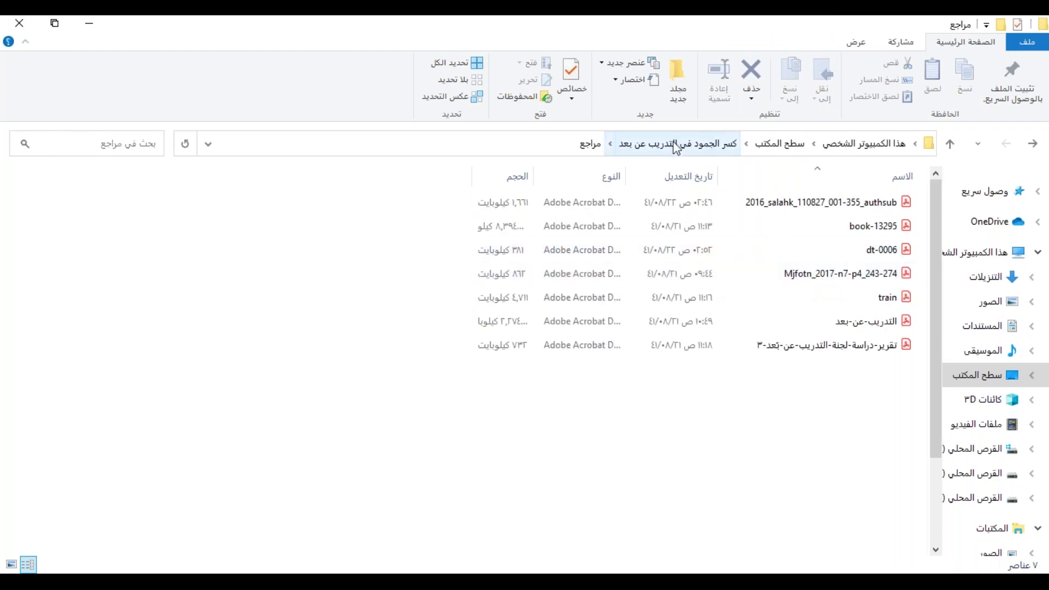
click(697, 144)
double_click(789, 302)
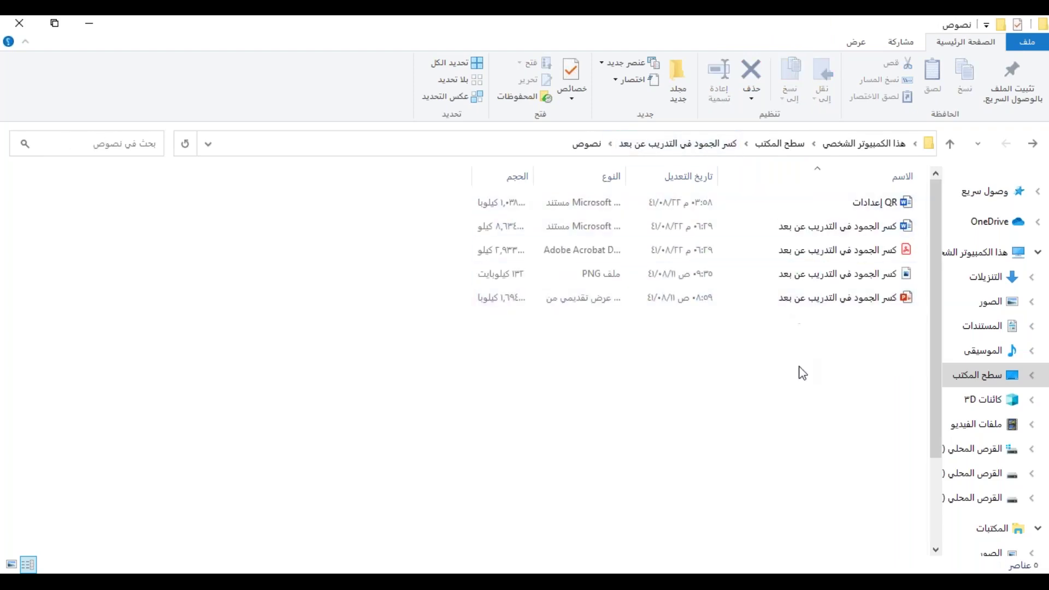
click(705, 146)
click(802, 328)
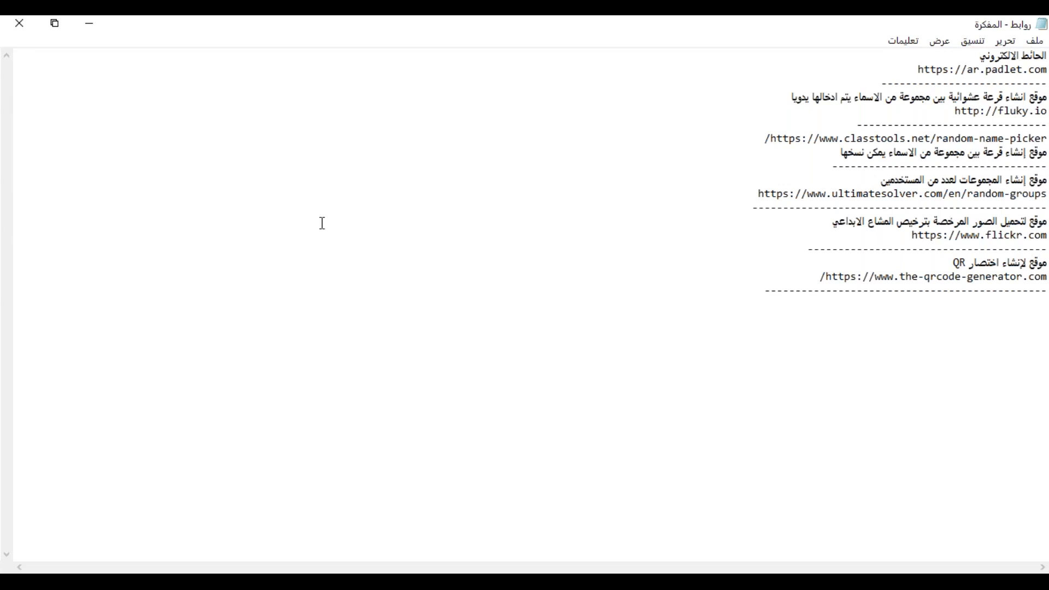
- Close the links file in Notepad and bring Chrome's QR Code Generator page to the front
click(19, 23)
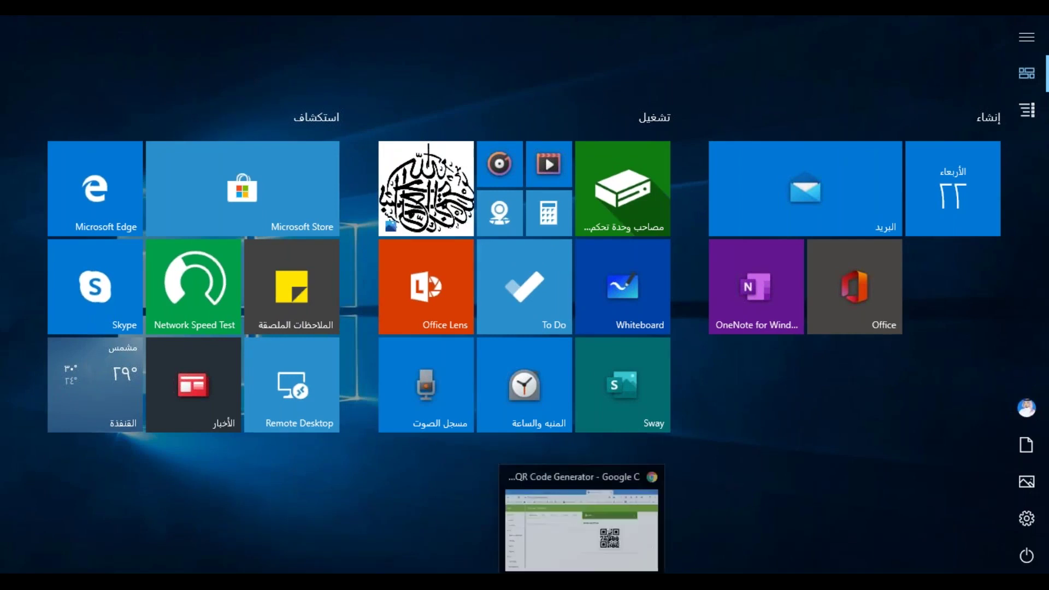
click(585, 566)
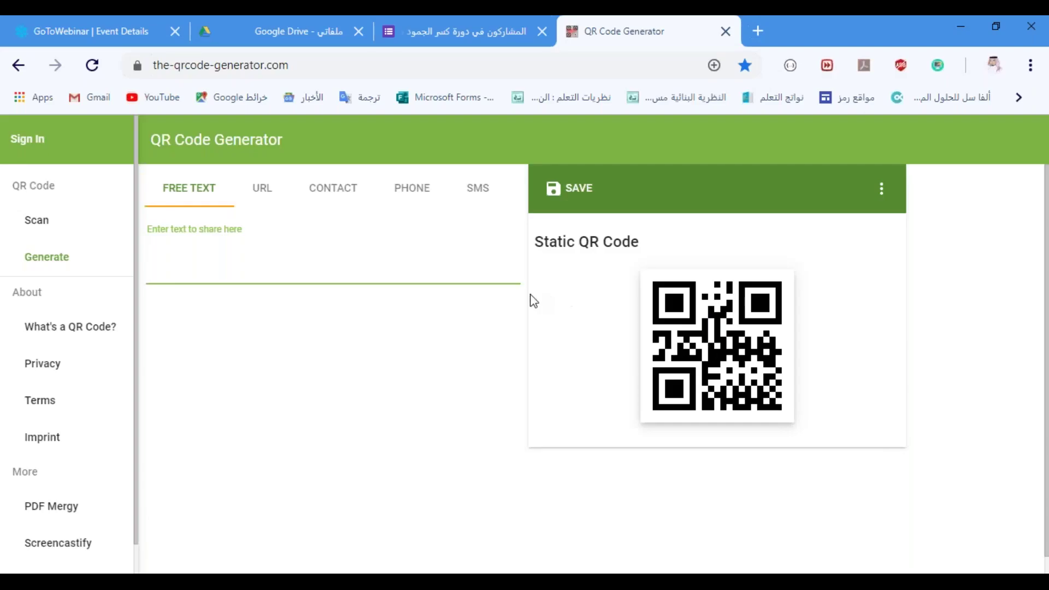
- Generate a URL QR code from the pasted Google Forms link, copy its image, and show the course folder
click(265, 196)
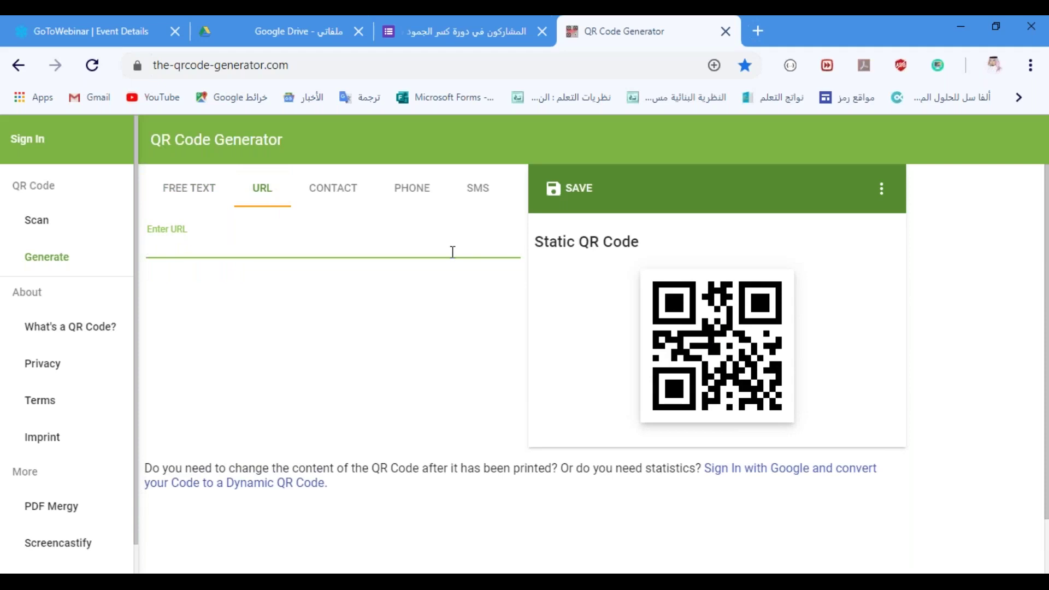
key(ctrl+v)
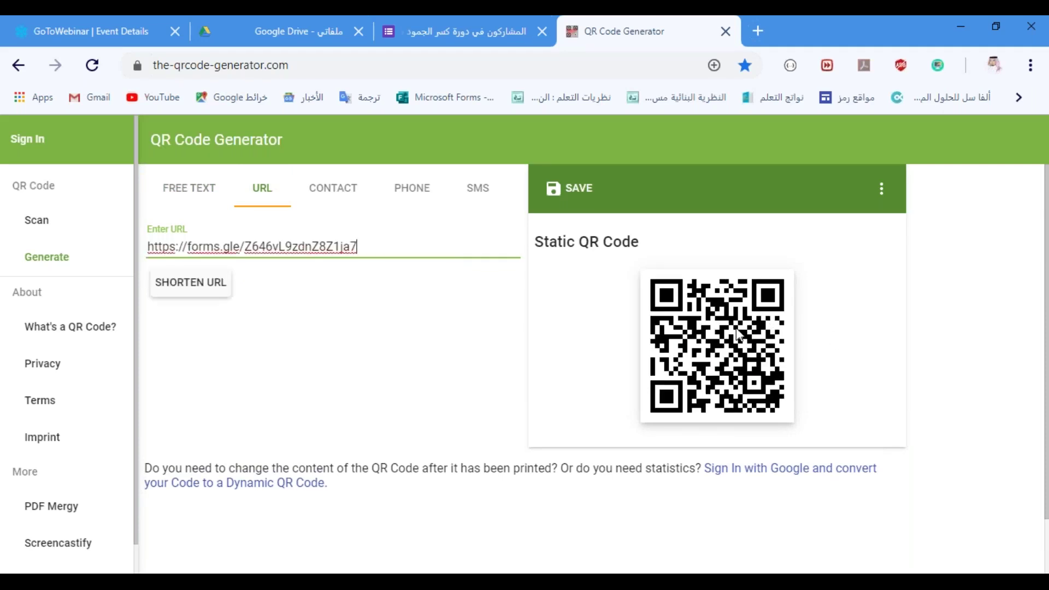
right_click(739, 335)
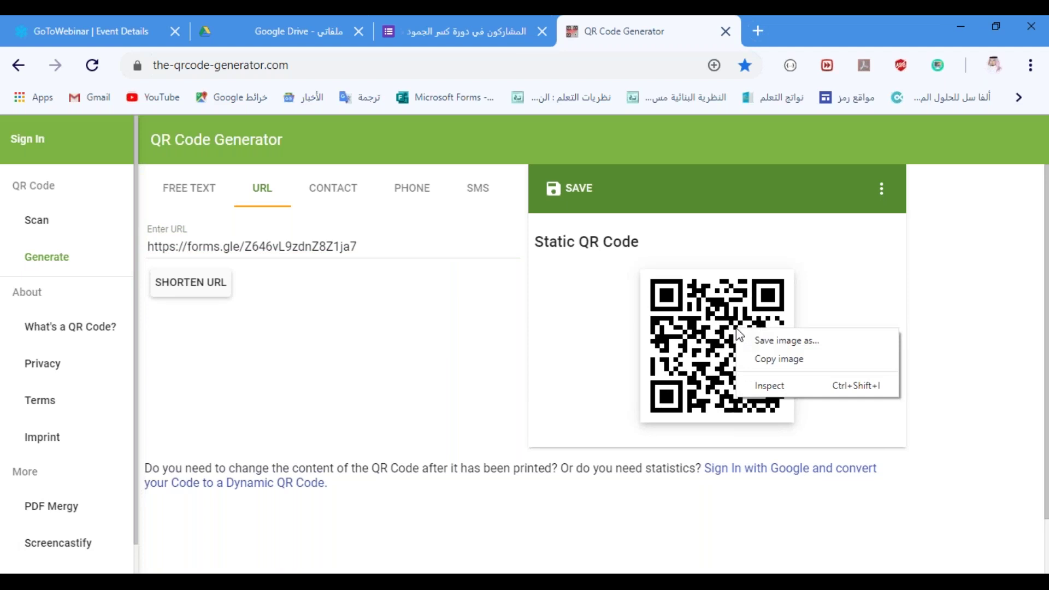
click(751, 358)
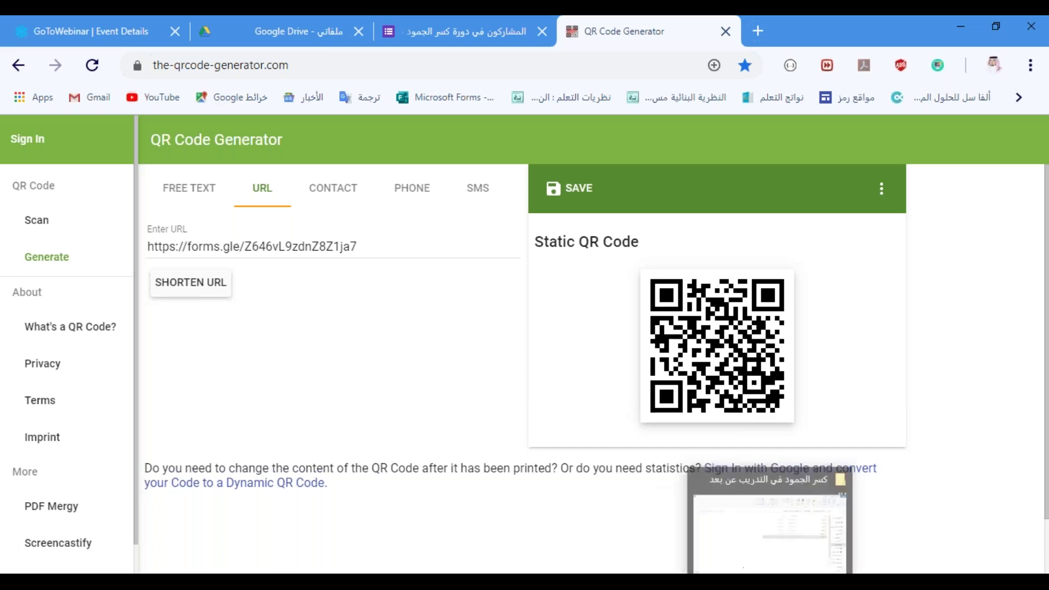
click(784, 555)
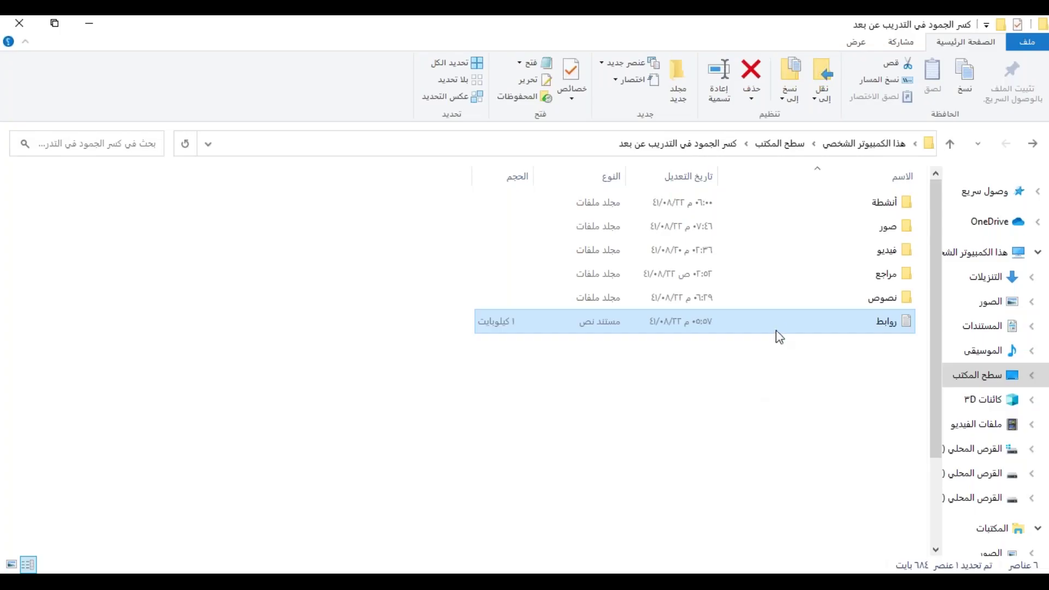
- Open the نصوص folder and its إعدادات QR Word document
double_click(804, 308)
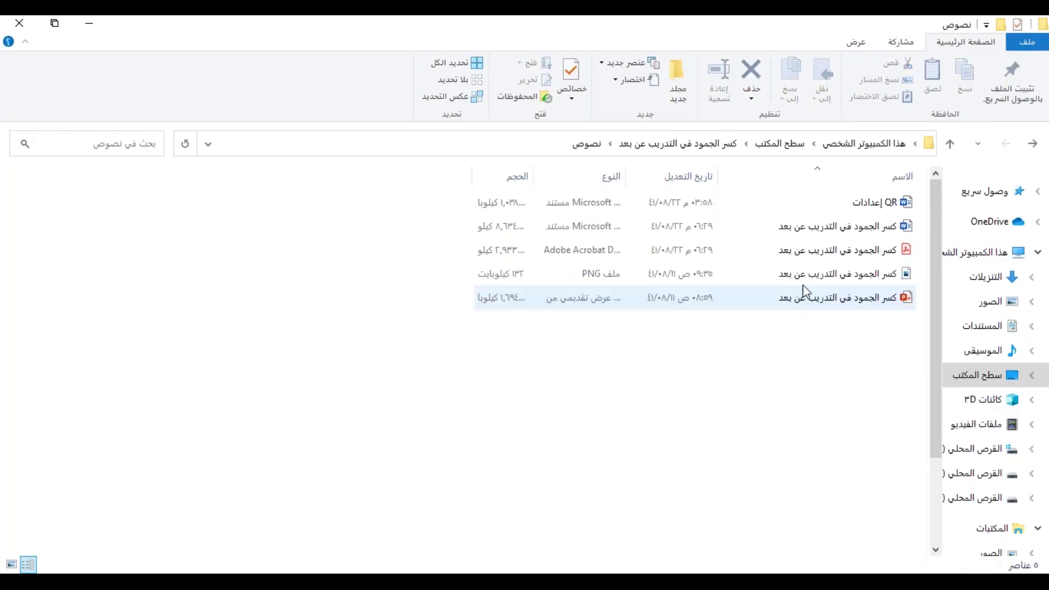
click(824, 206)
double_click(823, 206)
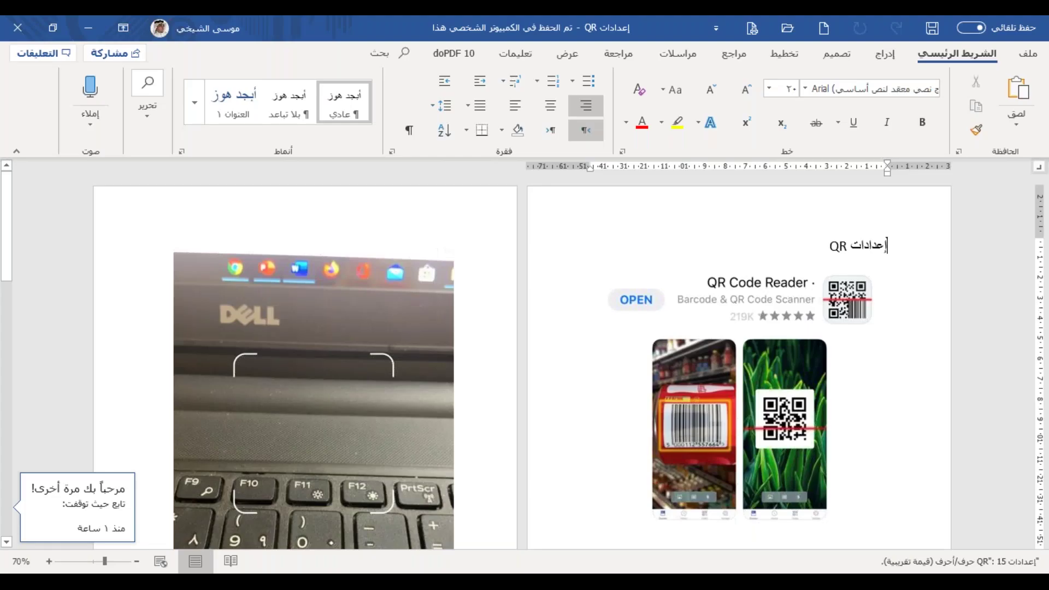
- Save إعدادات QR as a PDF (*.pdf) in the same folder and return to the نصوص folder
click(1022, 53)
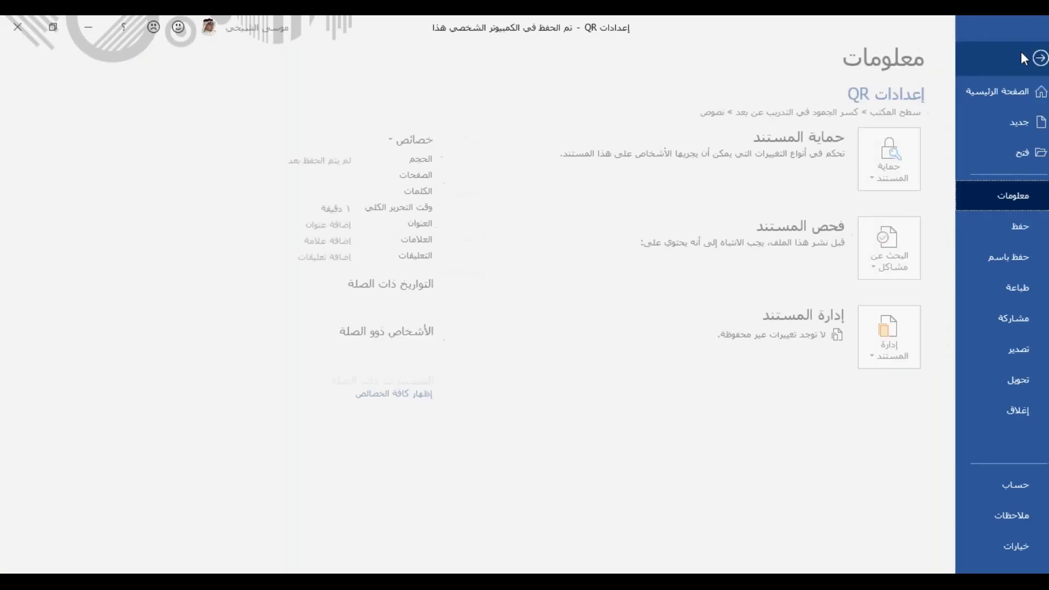
click(995, 256)
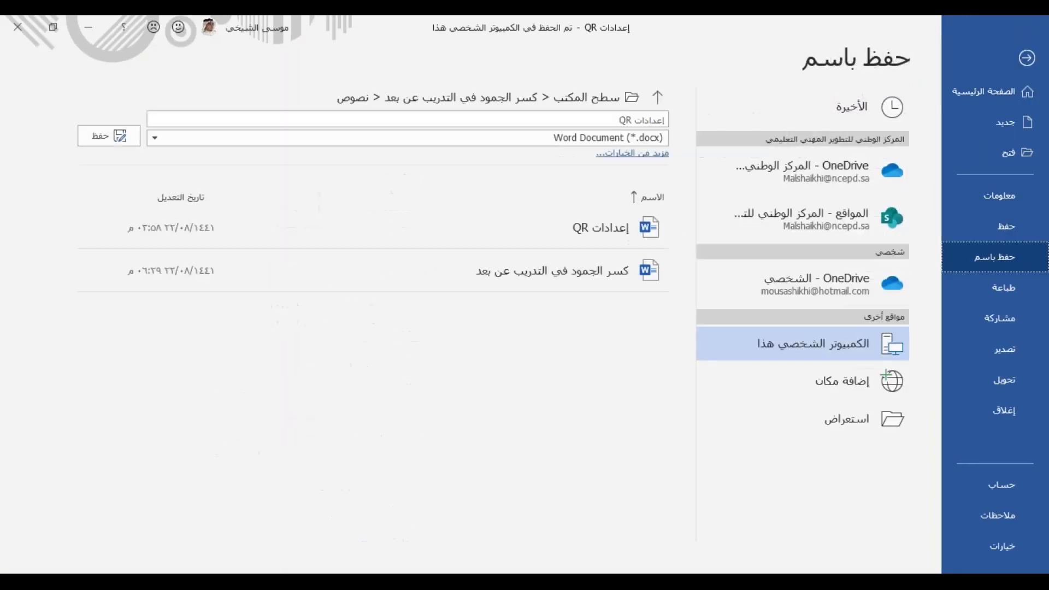
click(533, 139)
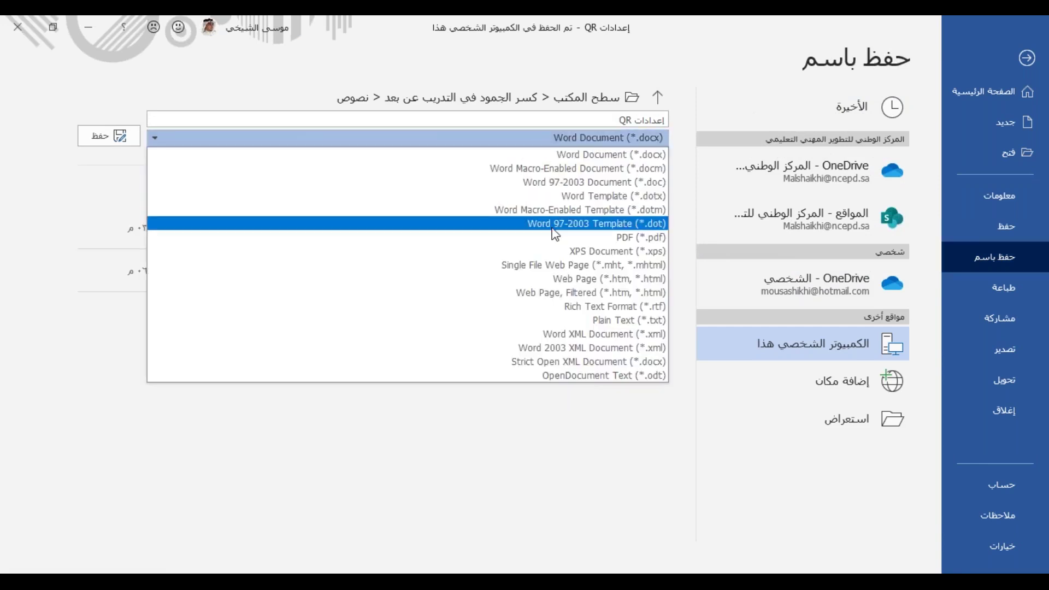
click(553, 237)
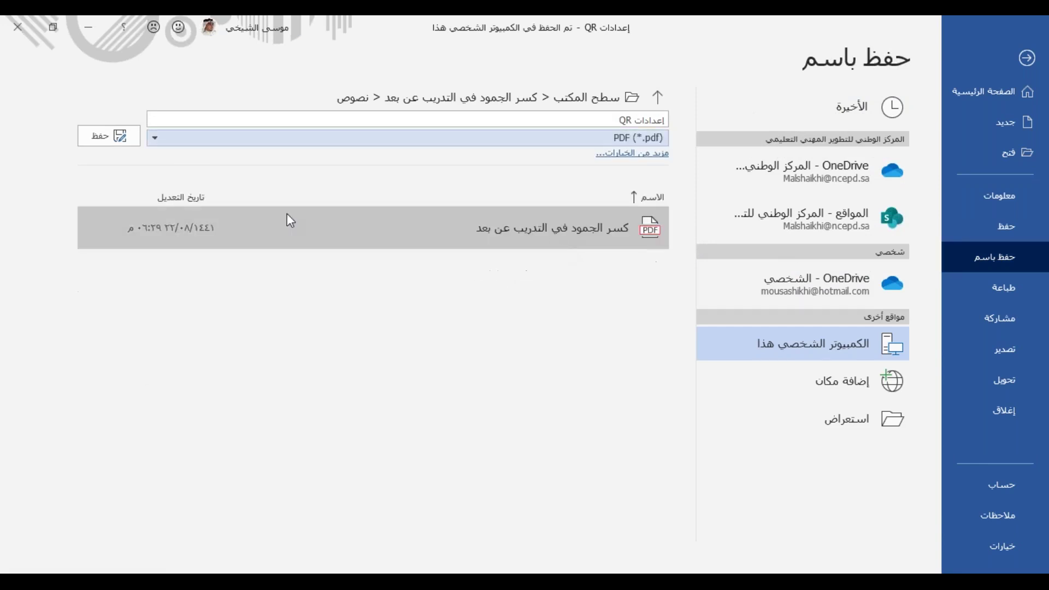
click(106, 132)
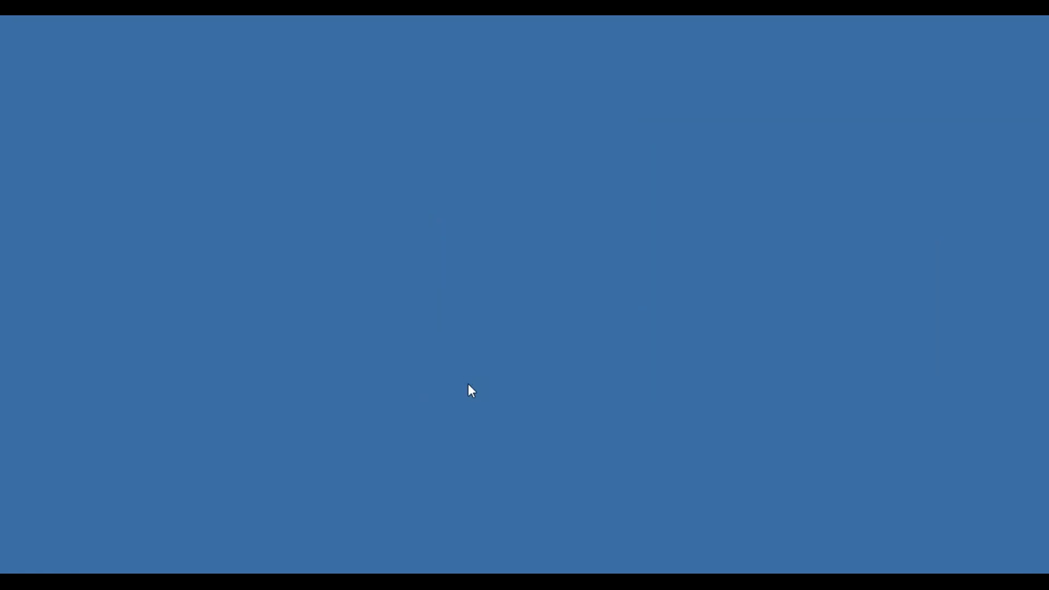
key(super)
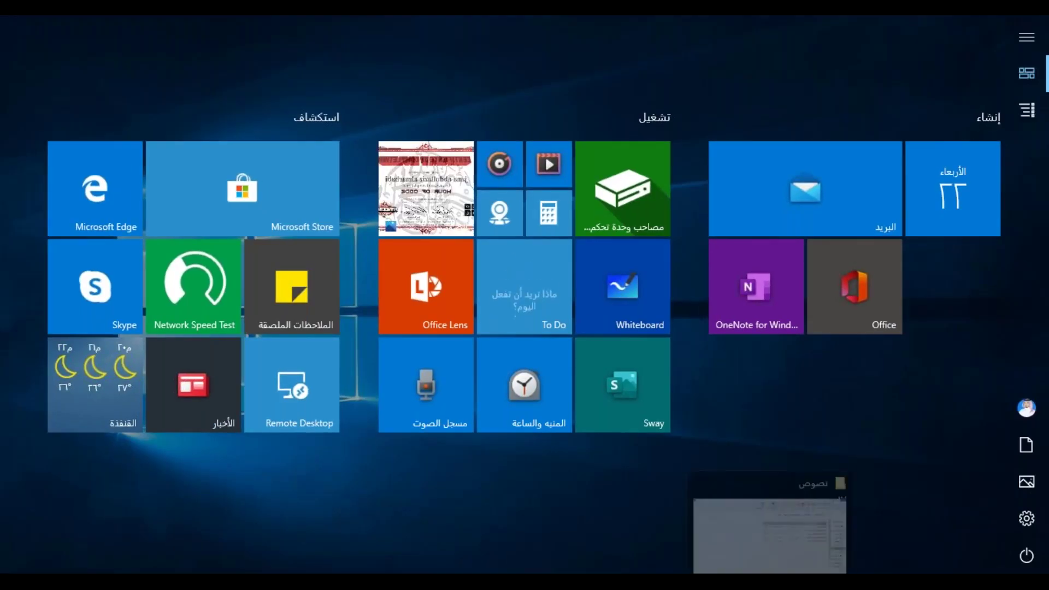
click(772, 539)
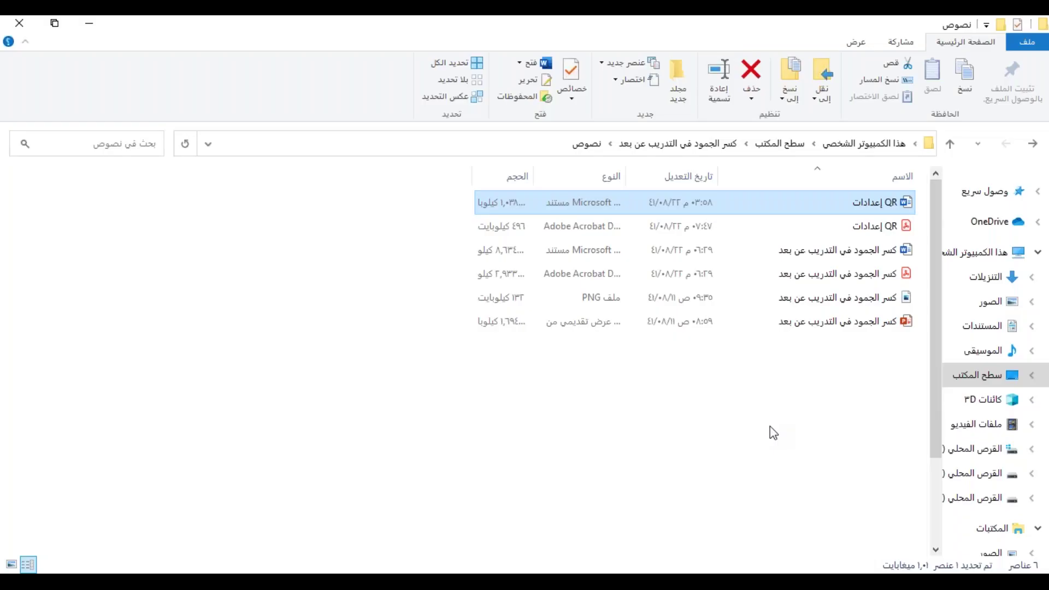
- Open the new إعدادات QR PDF in Acrobat Reader and scroll through its pages
click(873, 231)
double_click(872, 231)
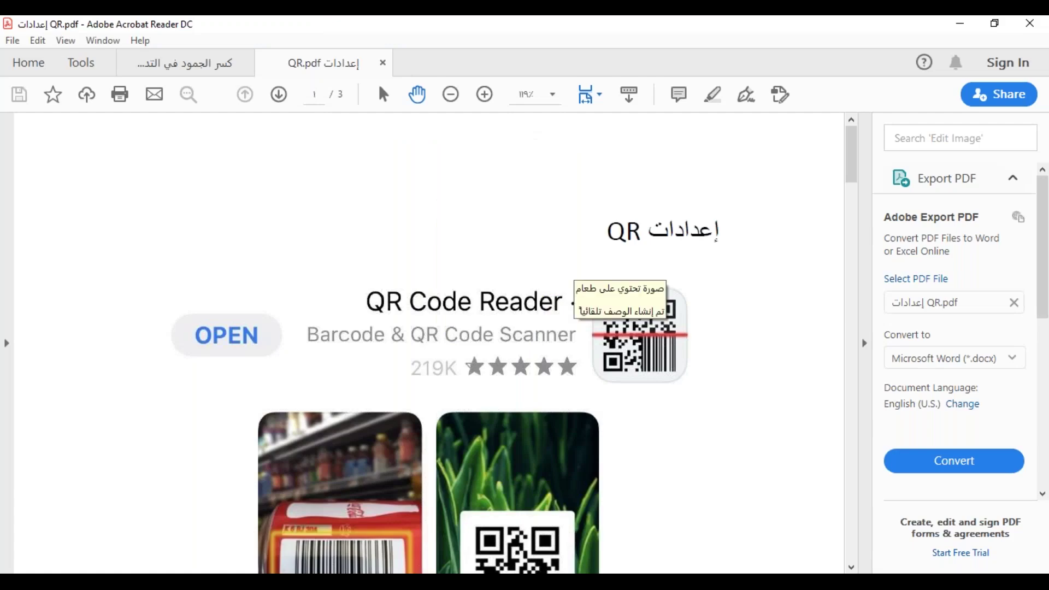
scroll(664, 326, down, 3)
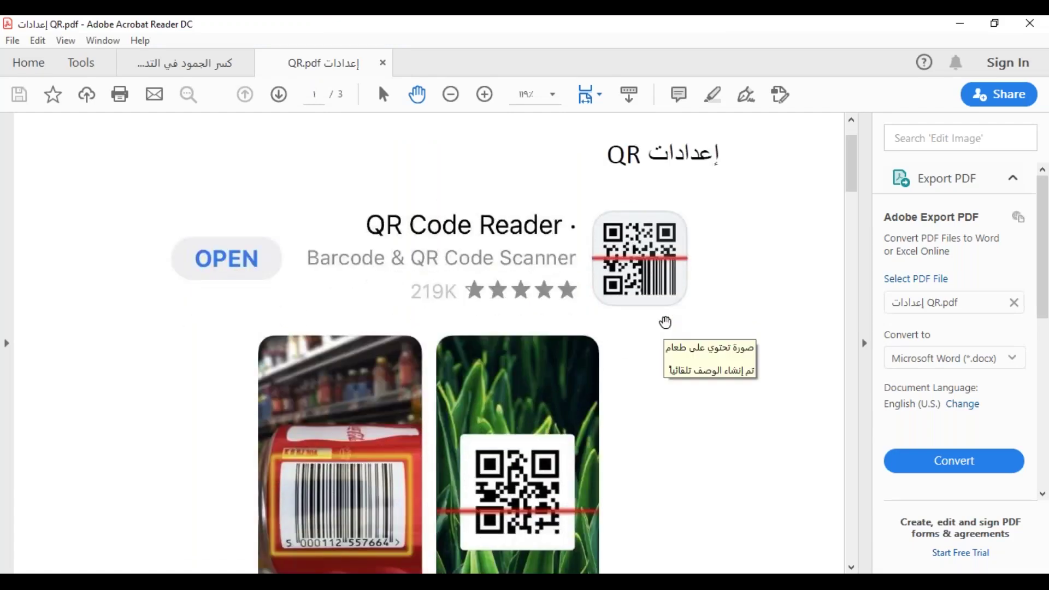
scroll(665, 323, down, 3)
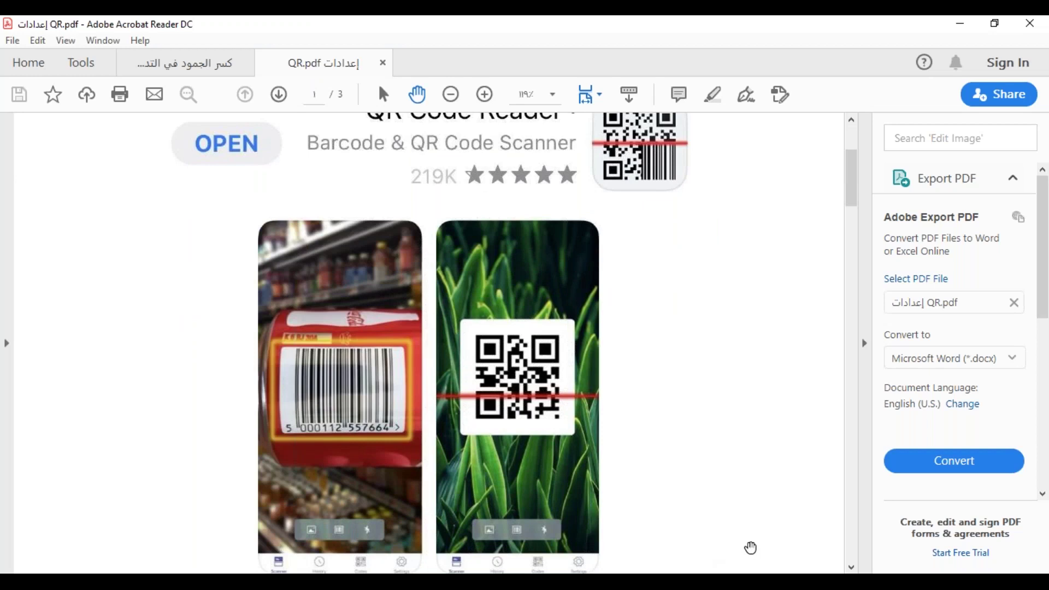
- Return to the نصوص folder and select the إعدادات QR Word document
mouse_move(771, 582)
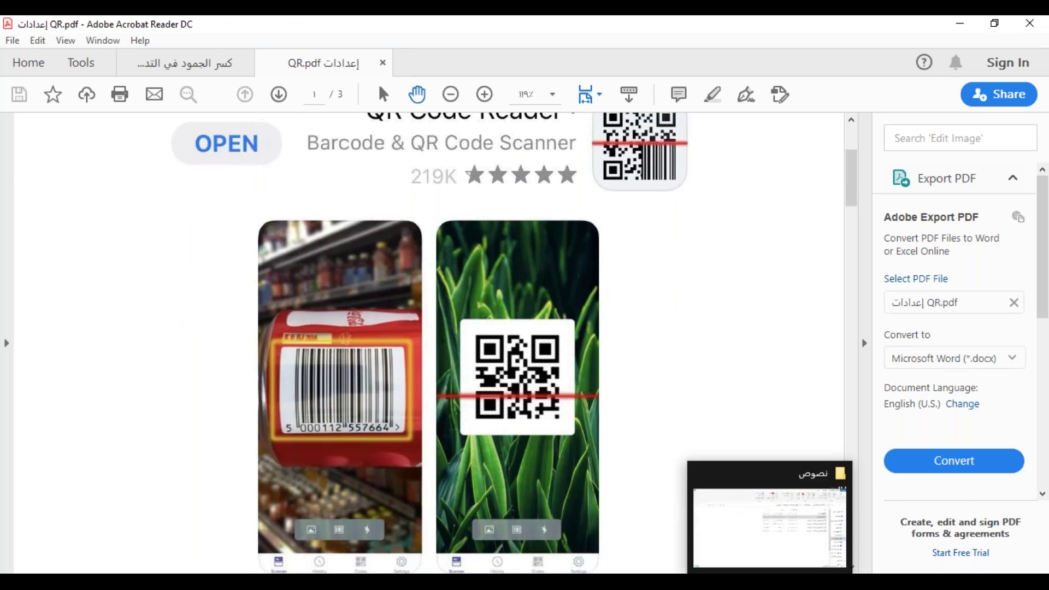
click(777, 530)
key(Up)
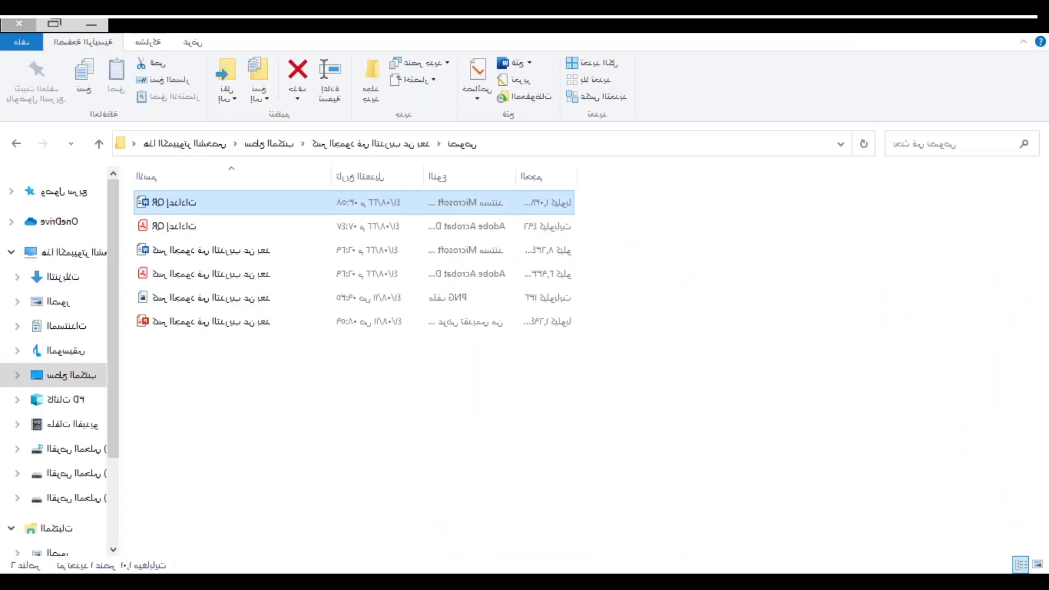
- Open the إعدادات QR document, then paste the QR code into a new blank document
key(Return)
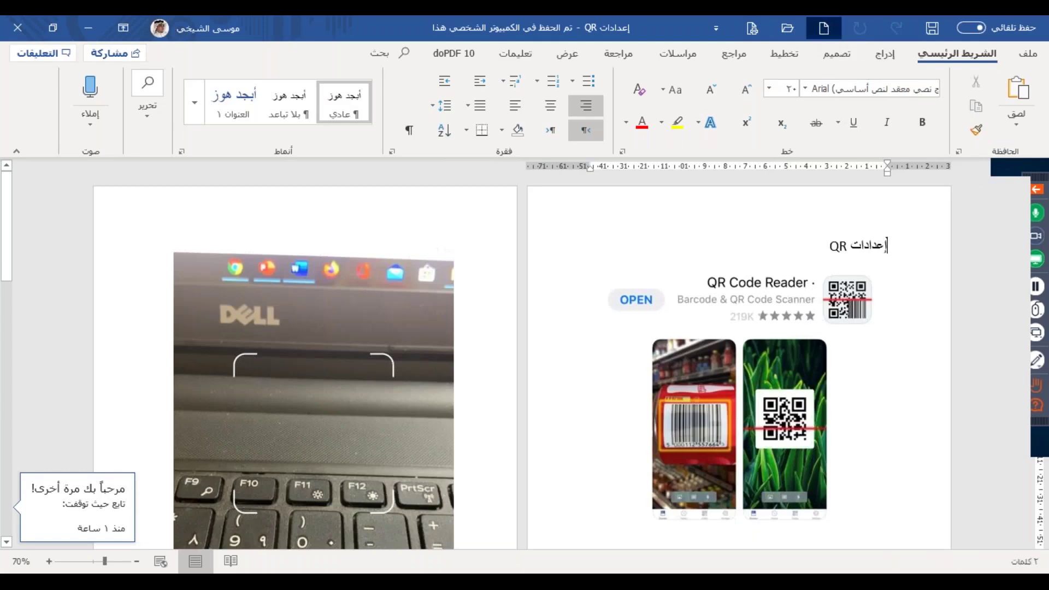
key(ctrl+n)
key(ctrl+v)
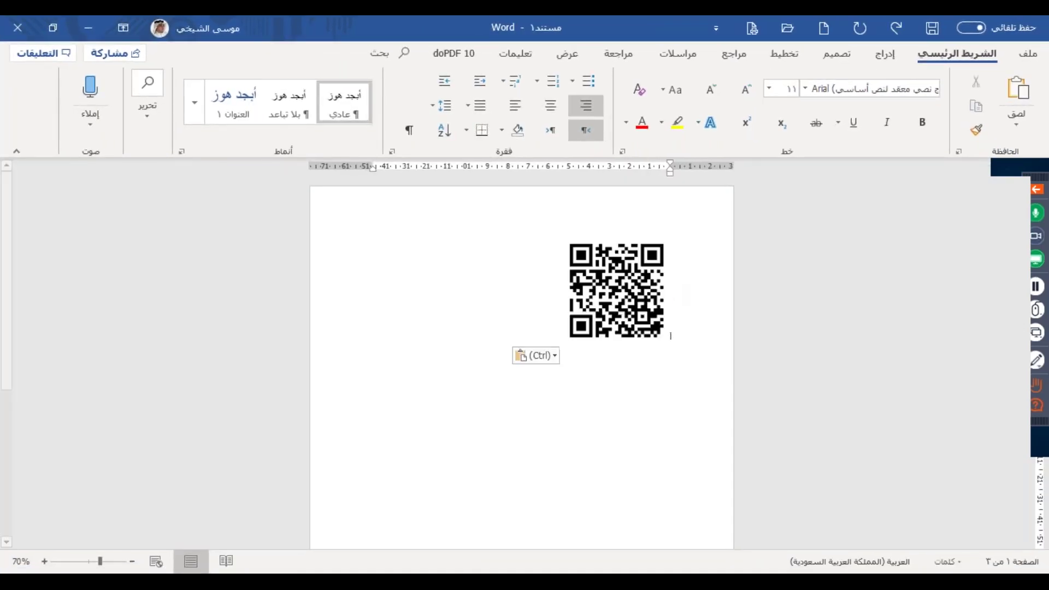
- Enlarge the pasted QR code, centre it on the page, and switch typing to Arabic
click(615, 298)
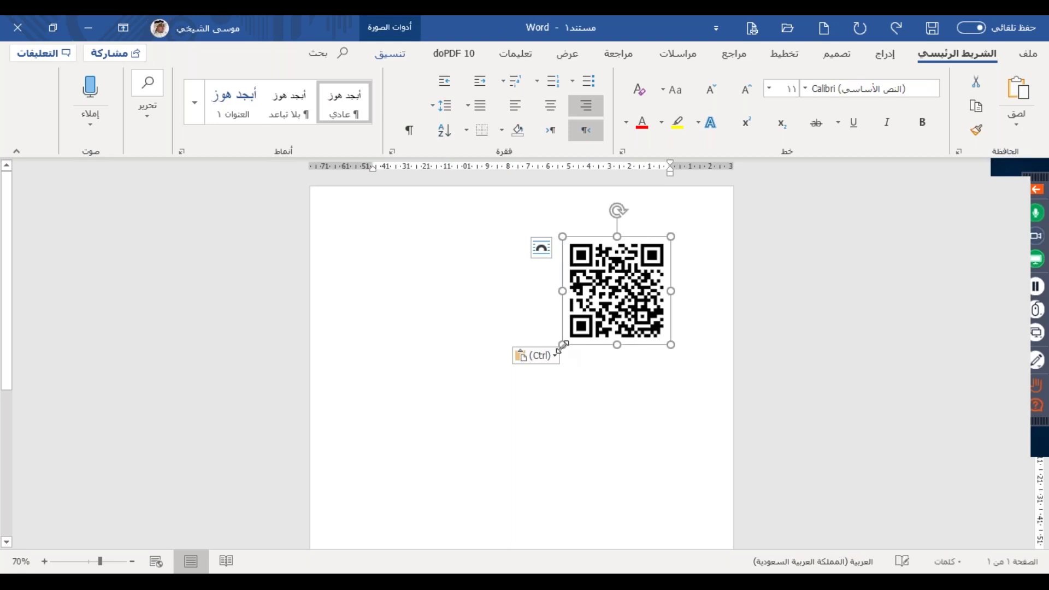
drag(562, 345, 453, 455)
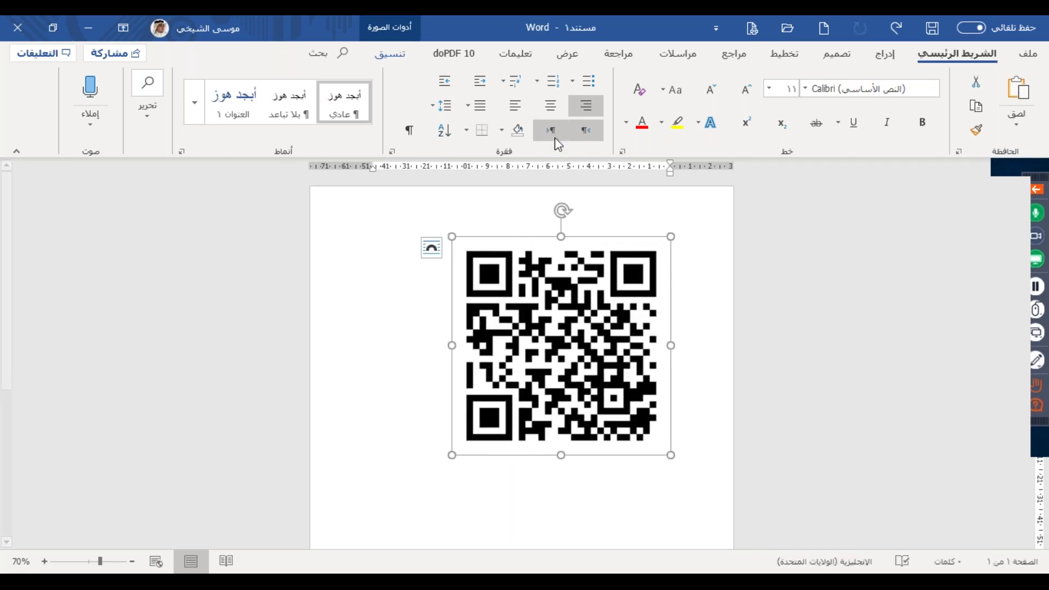
click(547, 106)
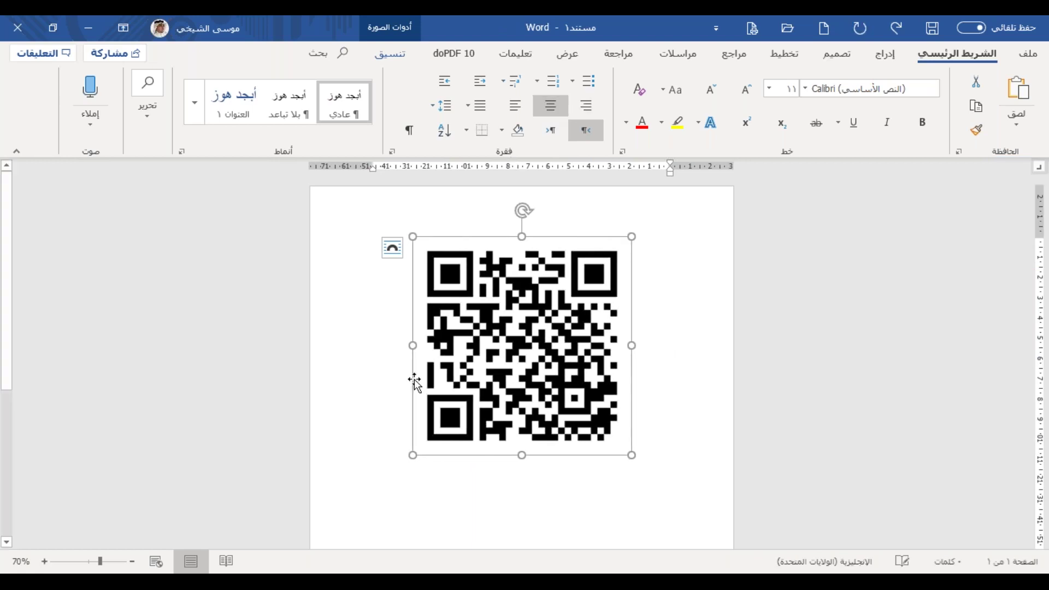
click(402, 451)
key(alt+shift)
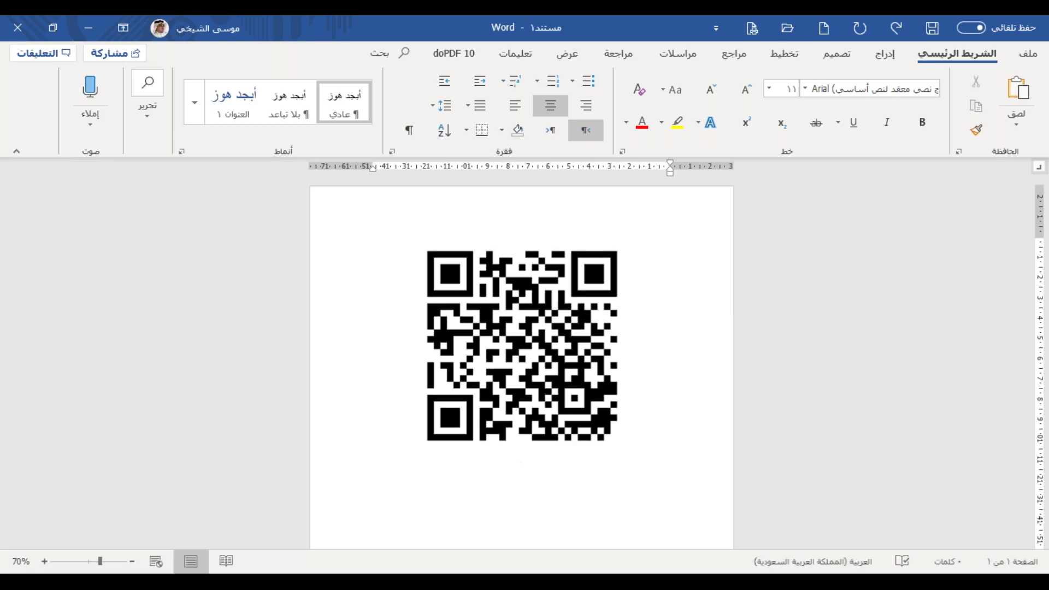
- Minimize the new QR document and scroll through the إعدادات QR document in Word
click(89, 28)
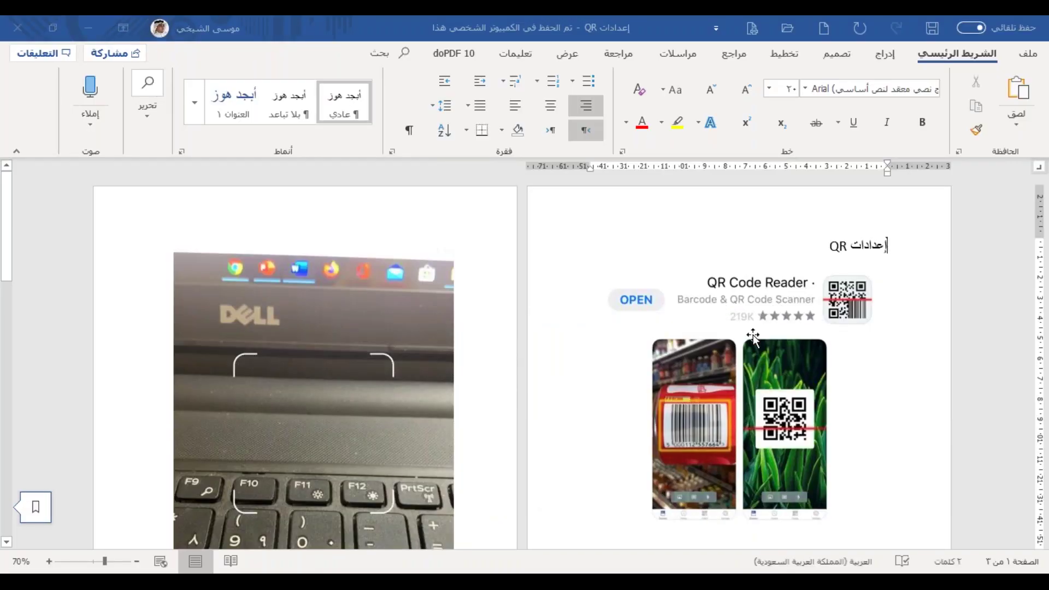
click(328, 445)
scroll(328, 445, down, 1)
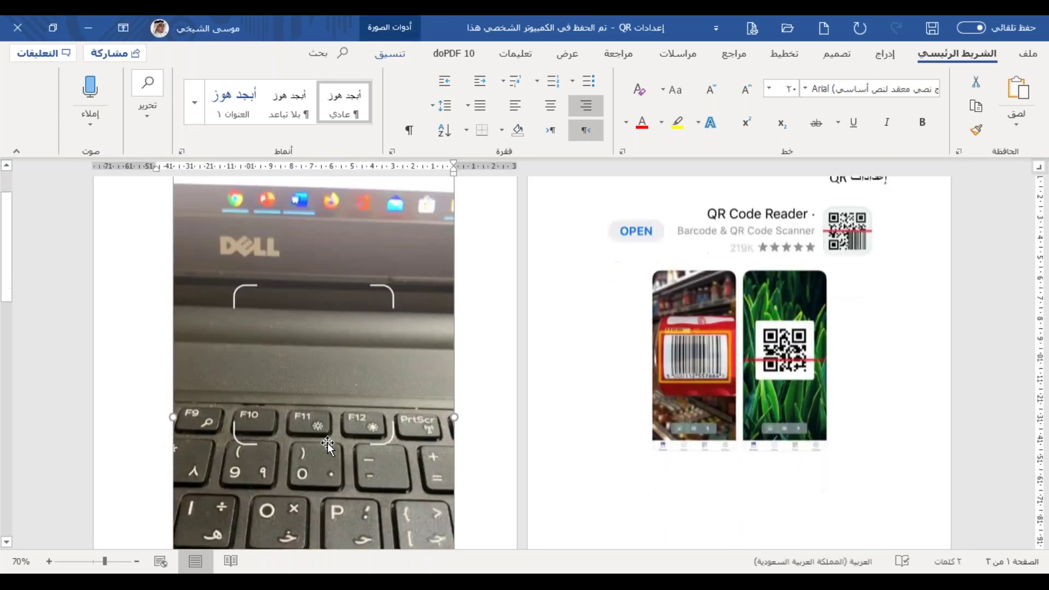
scroll(327, 446, down, 1)
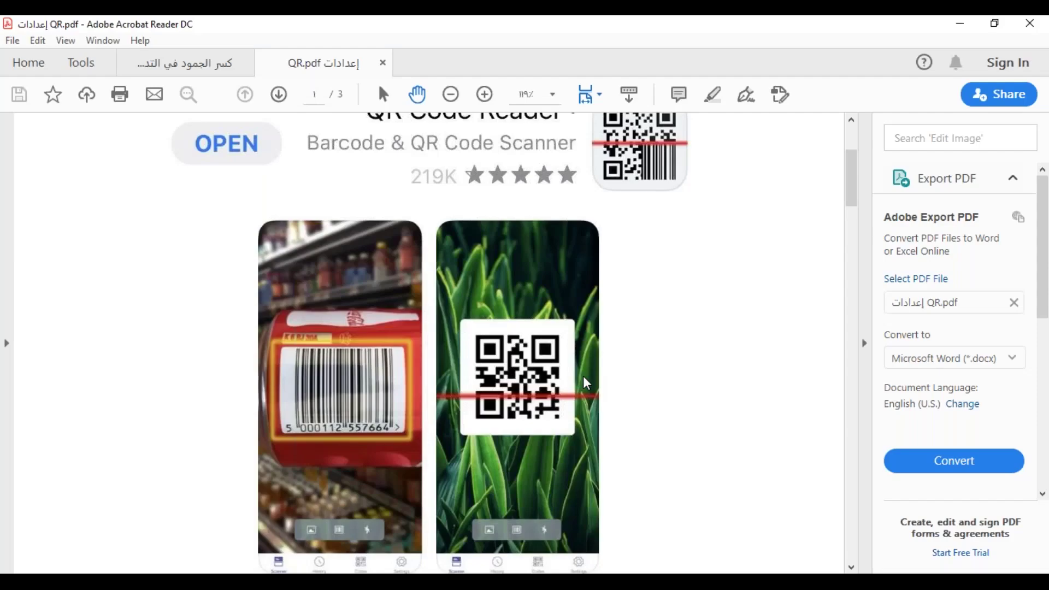
scroll(585, 383, up, 3)
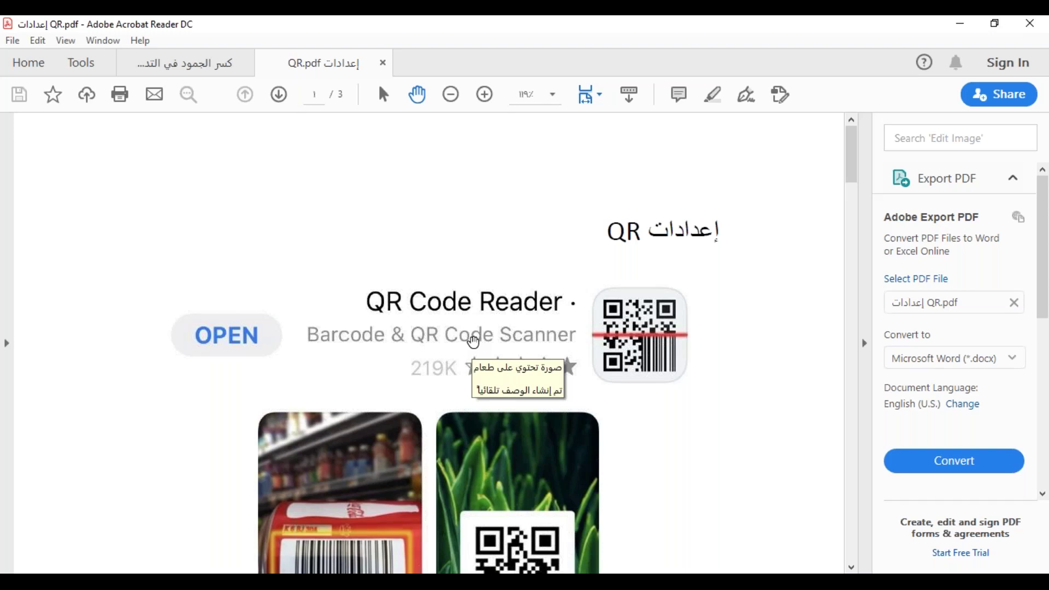
- Scroll through the QR.pdf pages in Acrobat Reader
scroll(474, 343, down, 3)
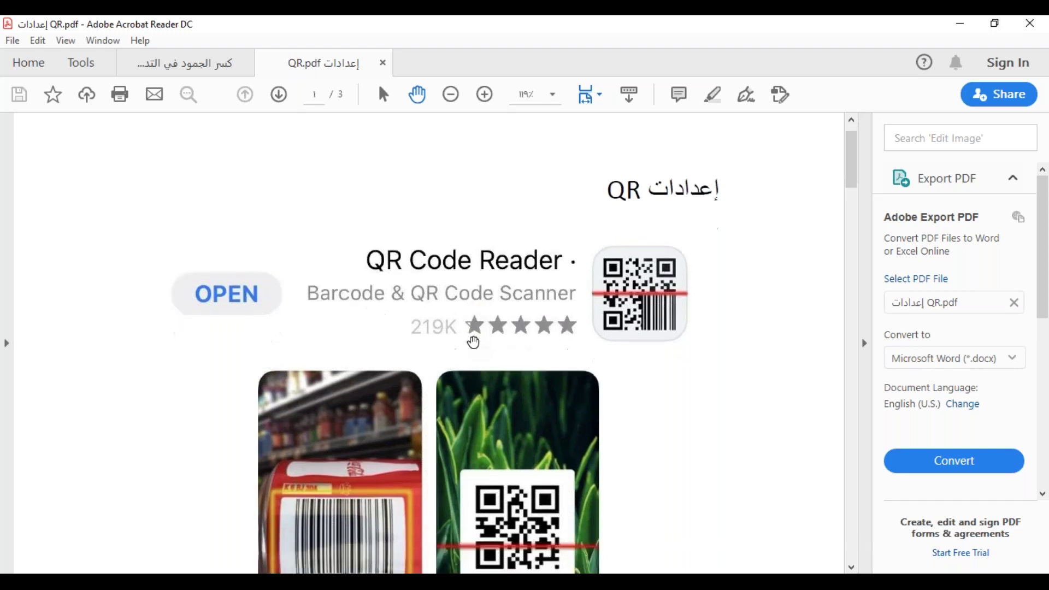
scroll(474, 342, up, 2)
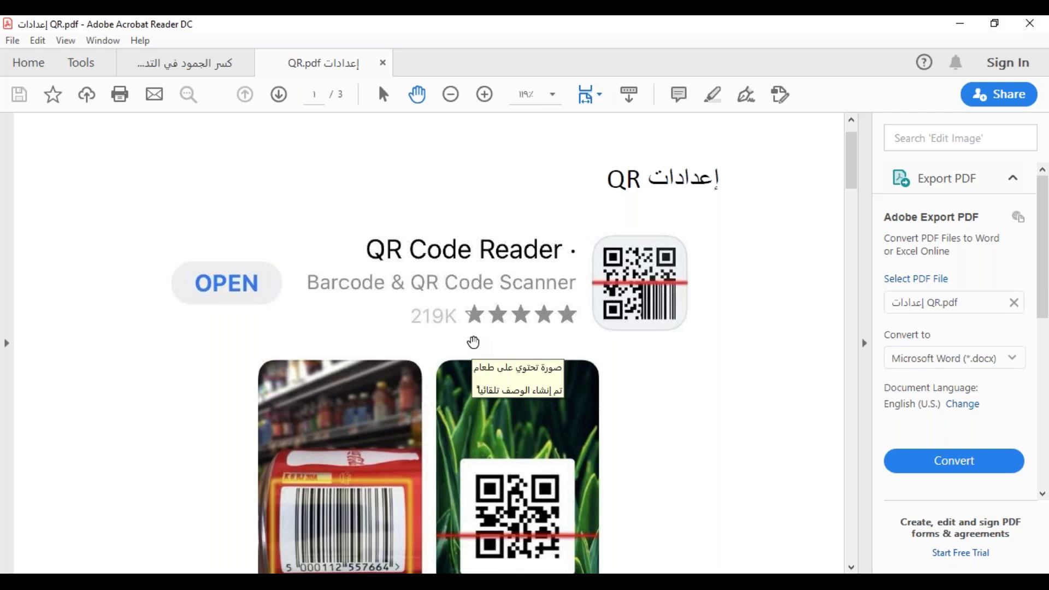
scroll(473, 343, down, 5)
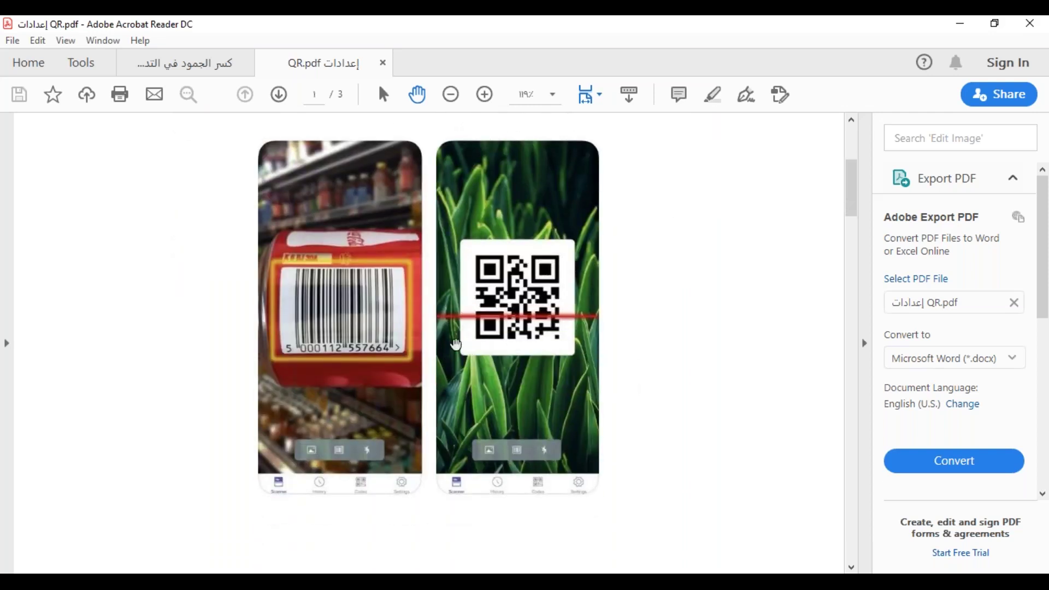
mouse_move(433, 385)
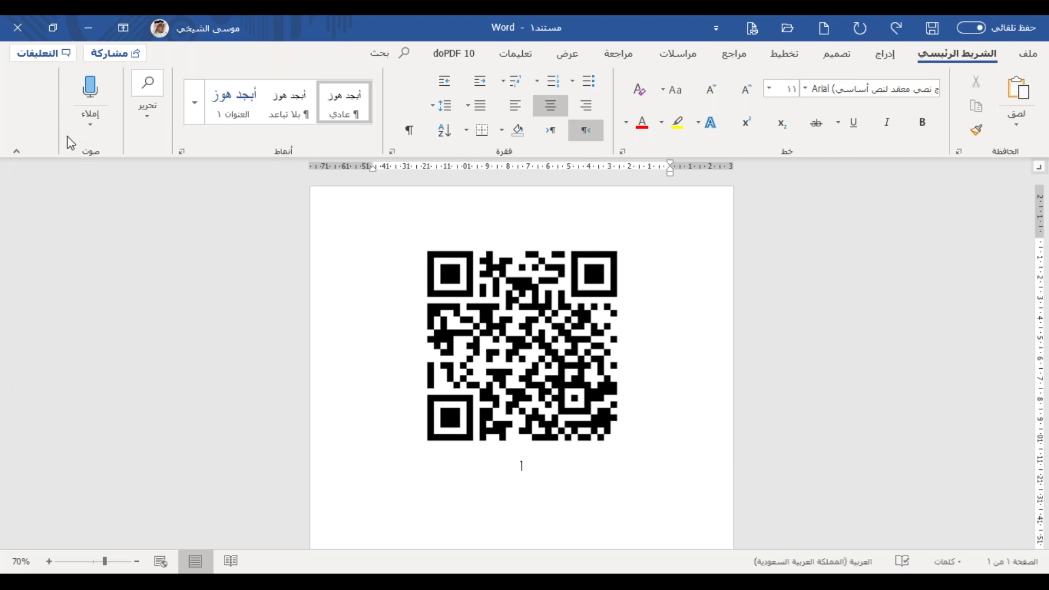
- Minimize the Word window and bring up previews of the two open Acrobat PDFs
click(87, 35)
key(super)
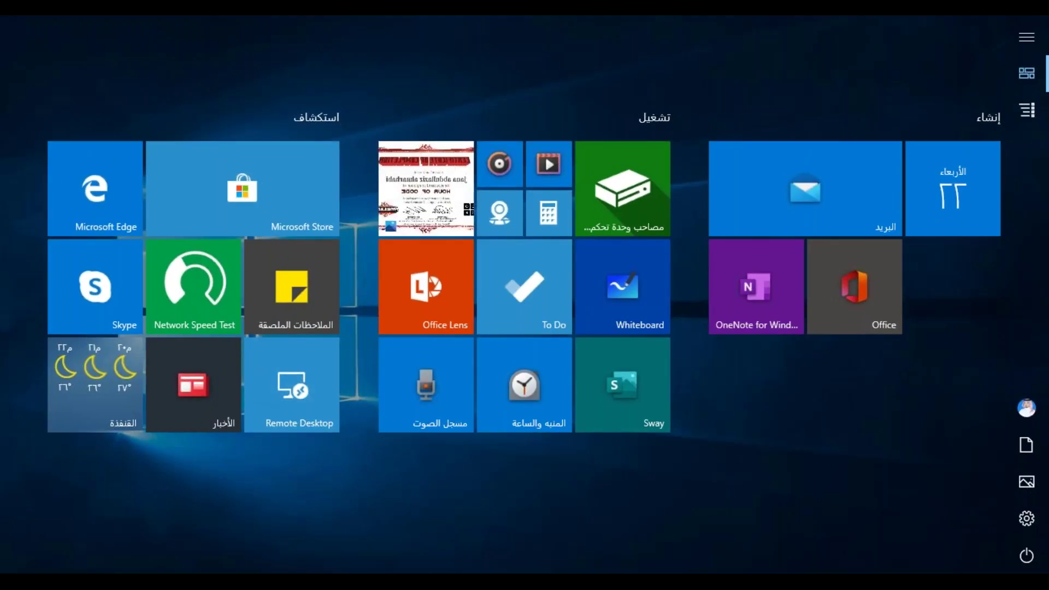
mouse_move(505, 579)
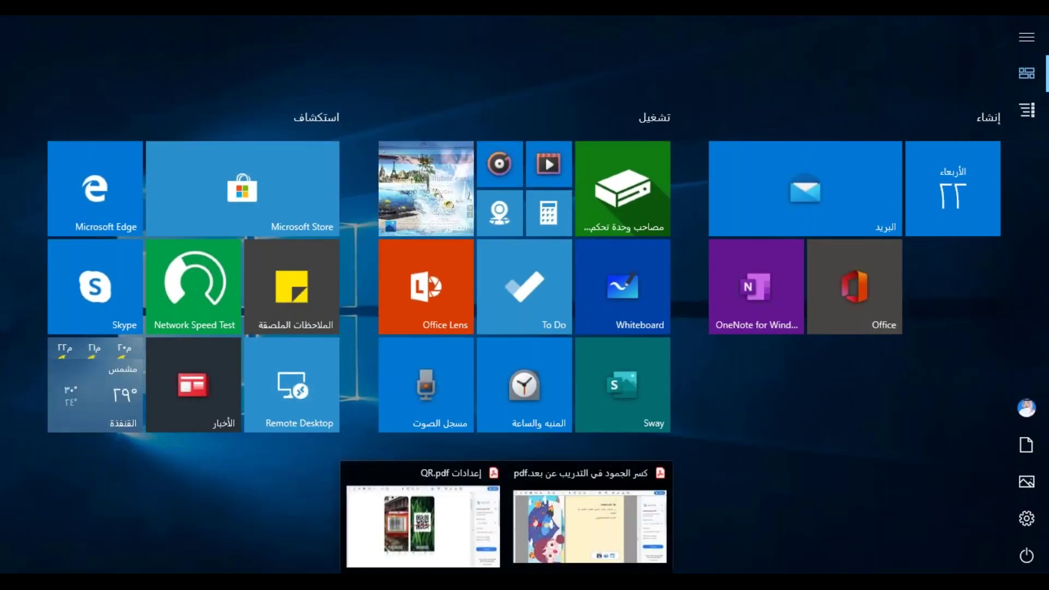
- Bring QR.pdf to the front and scroll through its phone screenshots
click(463, 527)
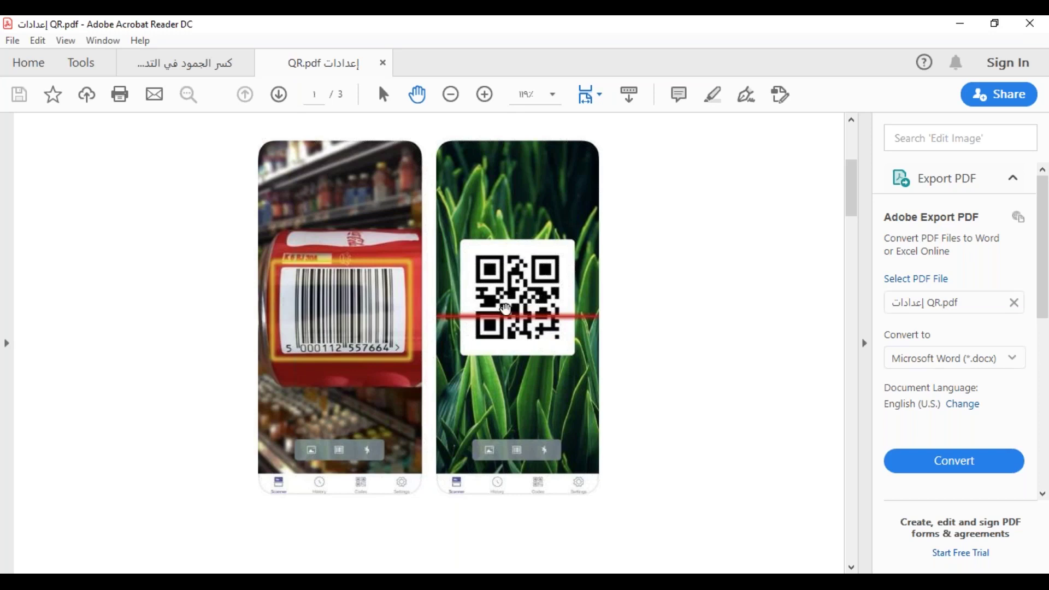
scroll(522, 307, up, 1)
scroll(506, 309, down, 2)
scroll(506, 309, down, 3)
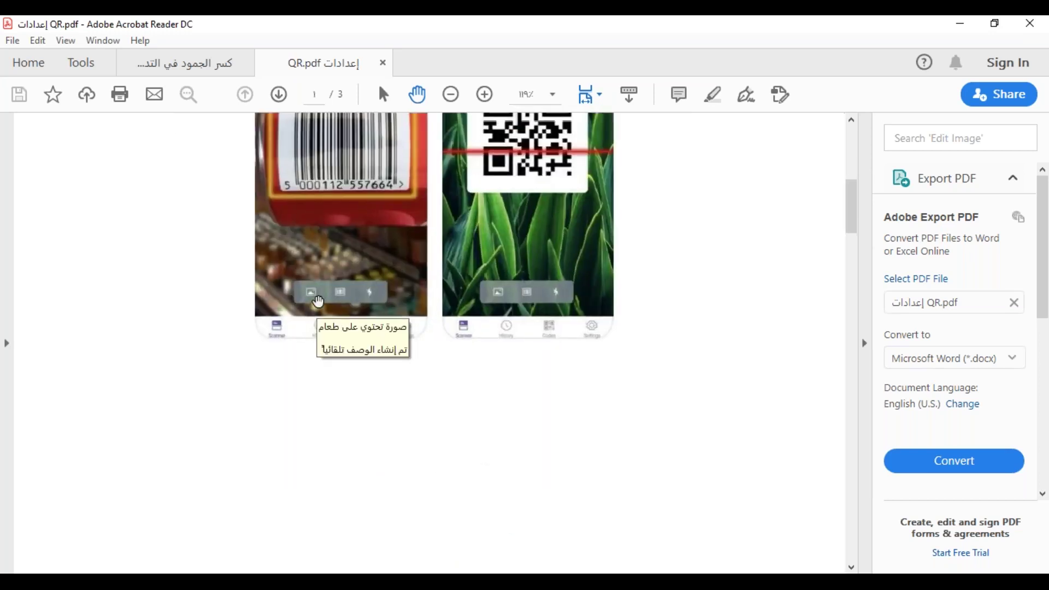
scroll(319, 301, up, 5)
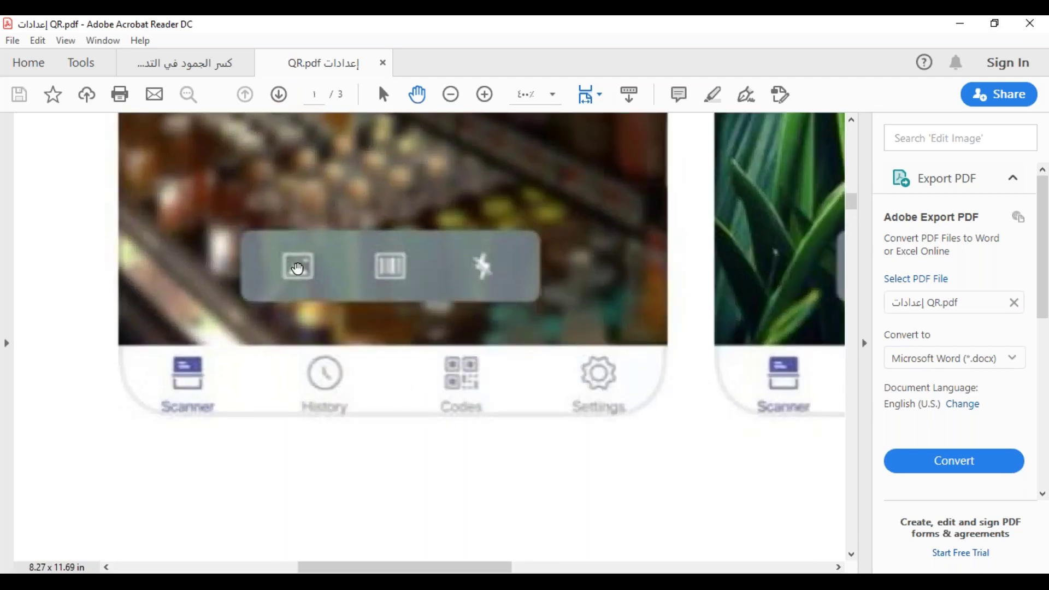
mouse_move(299, 268)
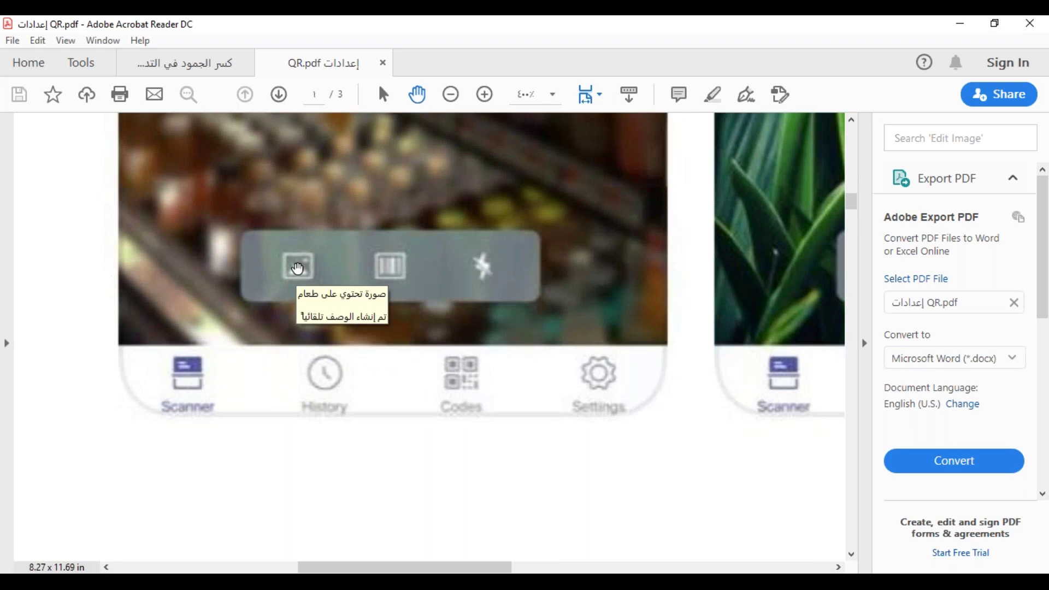
scroll(298, 268, down, 3)
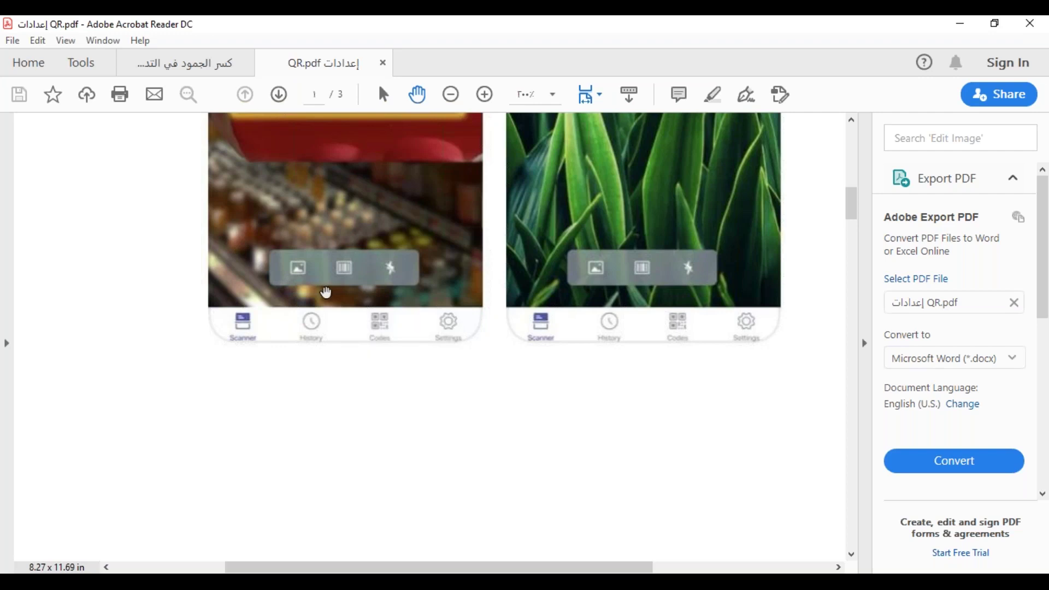
ctrl+scroll(325, 292, down, 1)
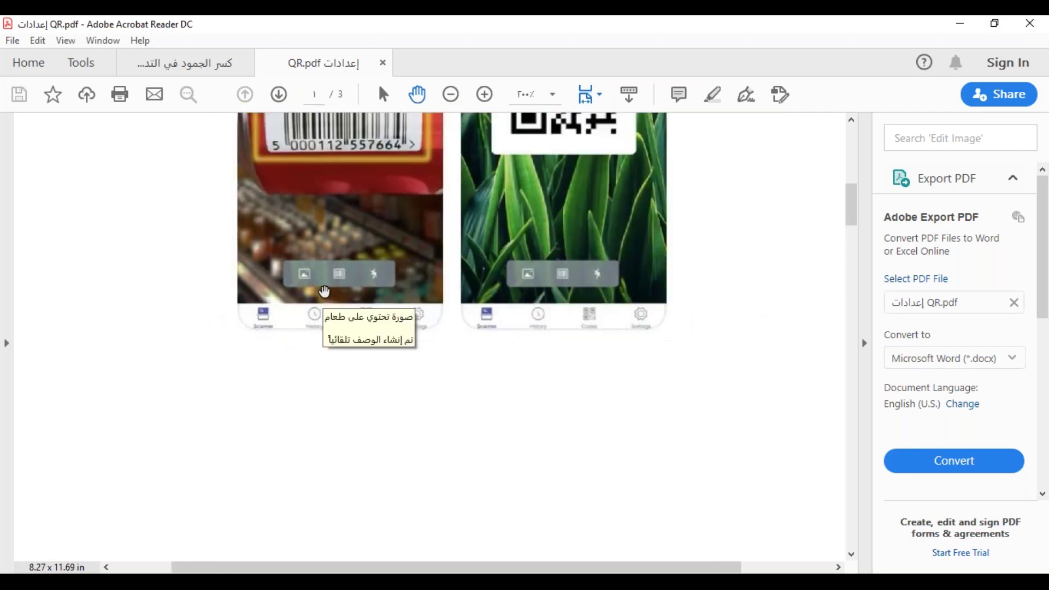
ctrl+scroll(325, 292, up, 5)
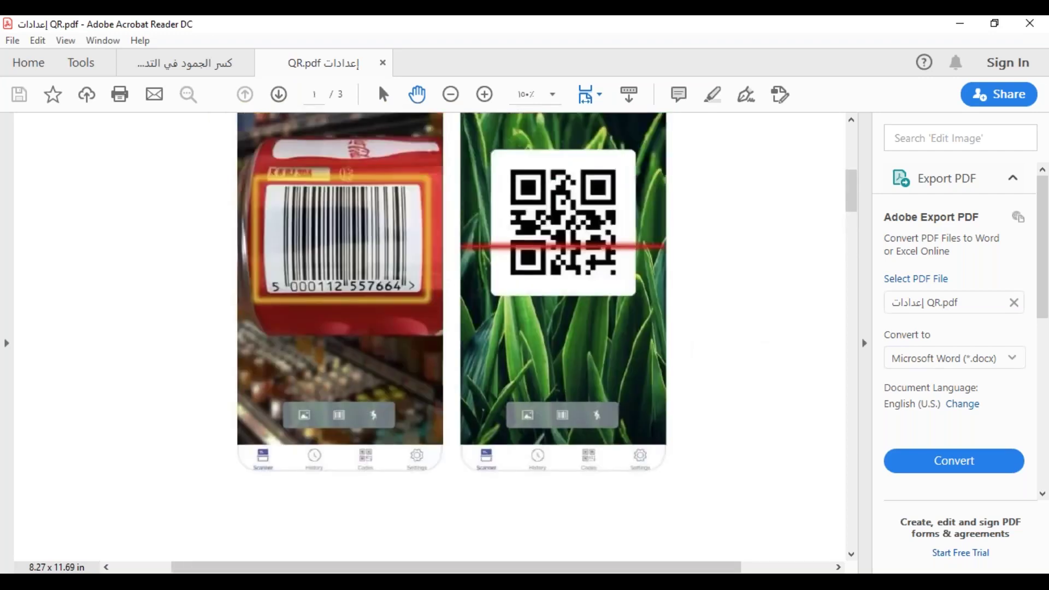
ctrl+scroll(390, 323, down, 1)
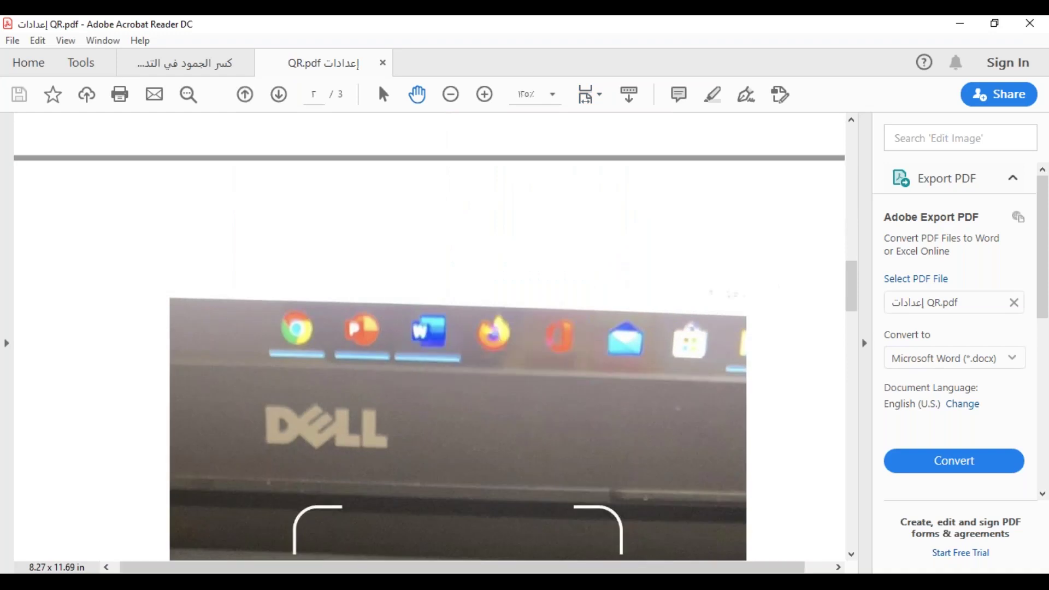
scroll(698, 297, down, 3)
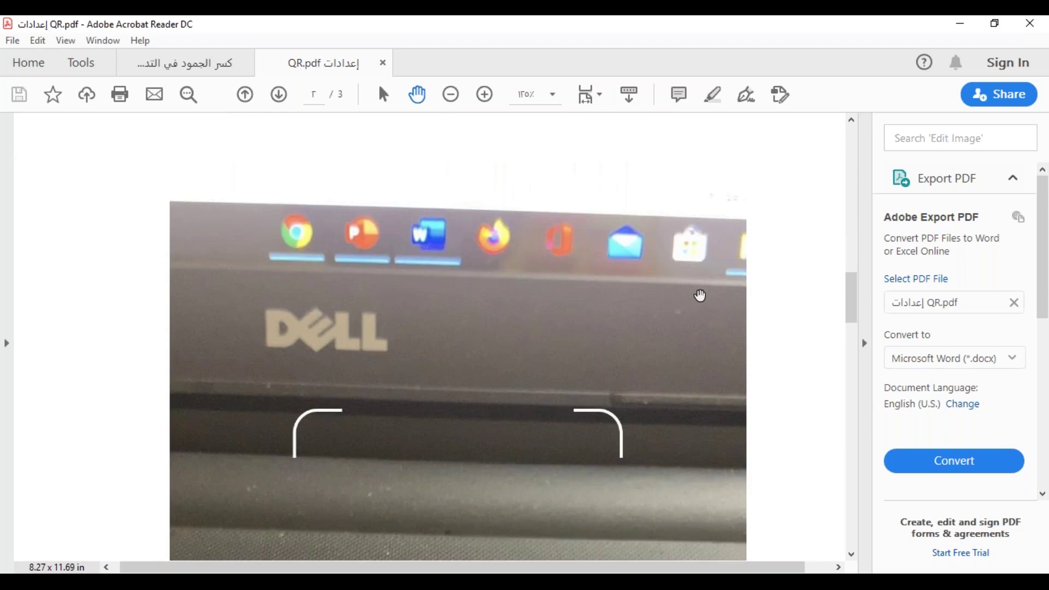
- Collapse the Export PDF pane, reset zoom to 100%, scroll to page 3, and close the window
click(866, 345)
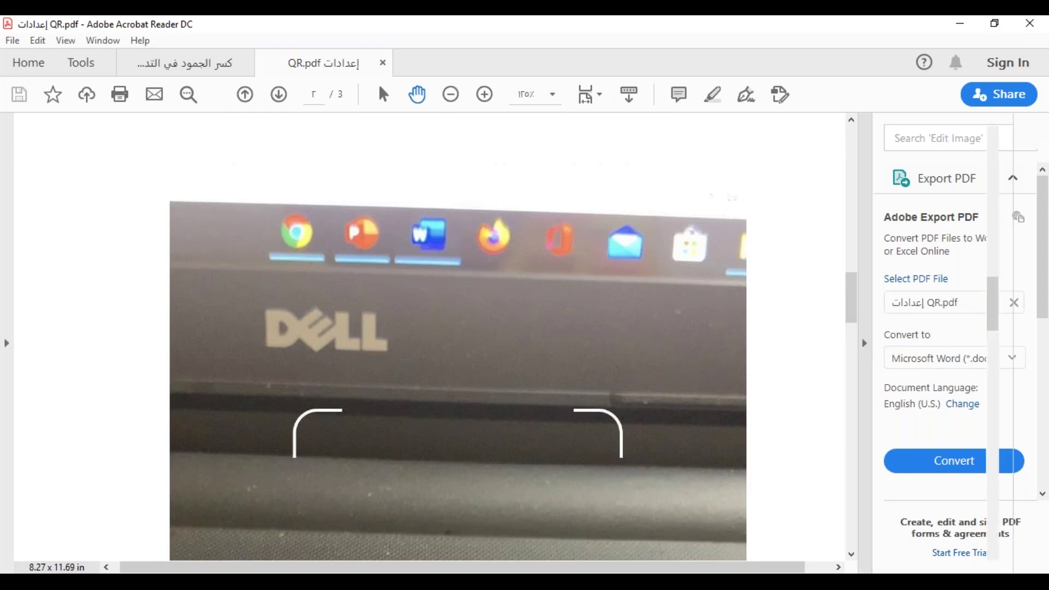
key(ctrl+minus)
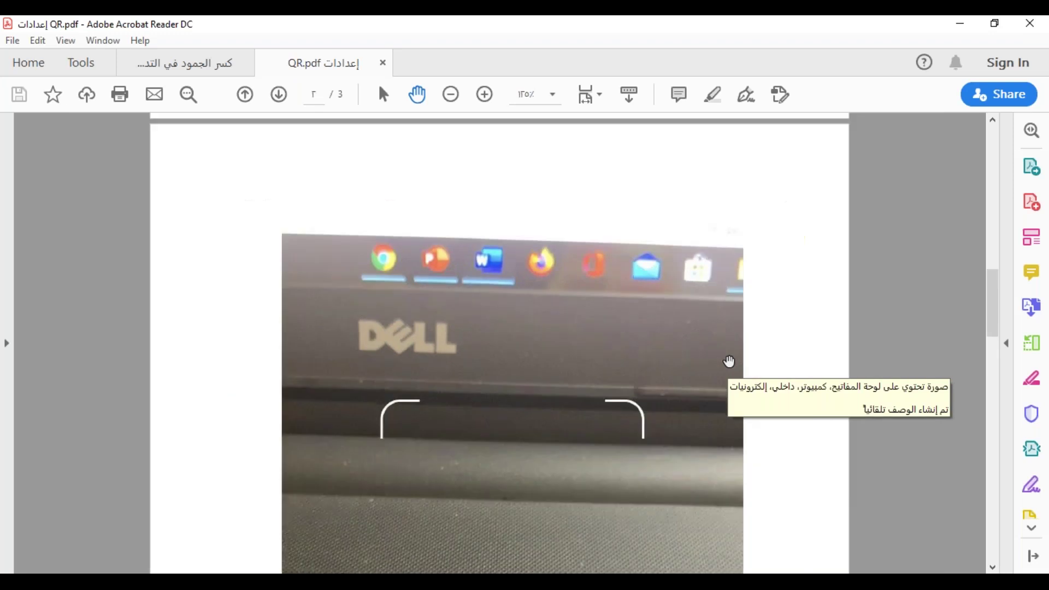
scroll(730, 361, down, 20)
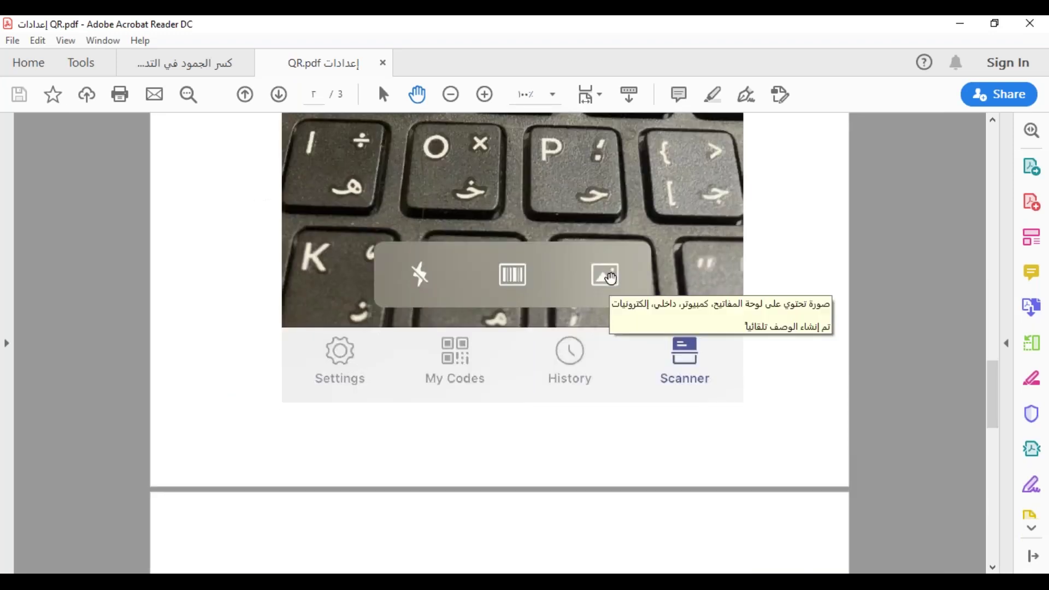
scroll(611, 279, down, 5)
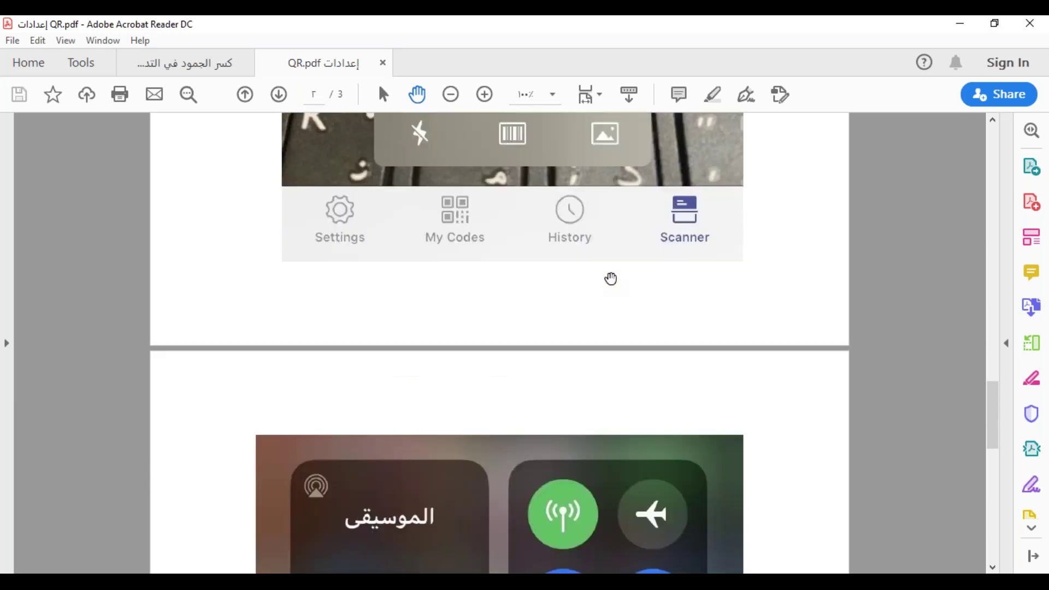
scroll(611, 279, down, 10)
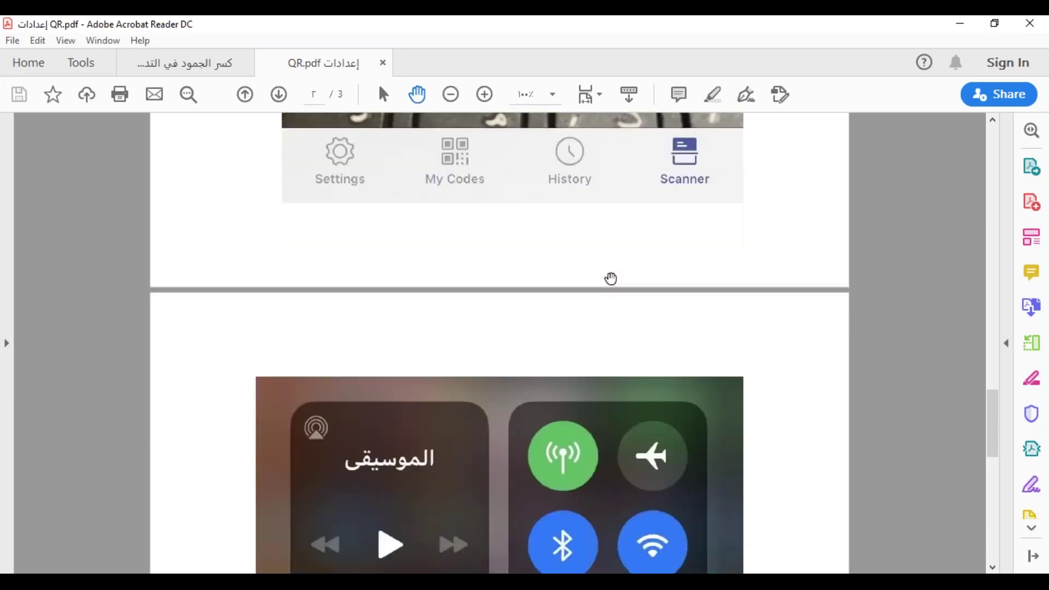
scroll(611, 279, down, 8)
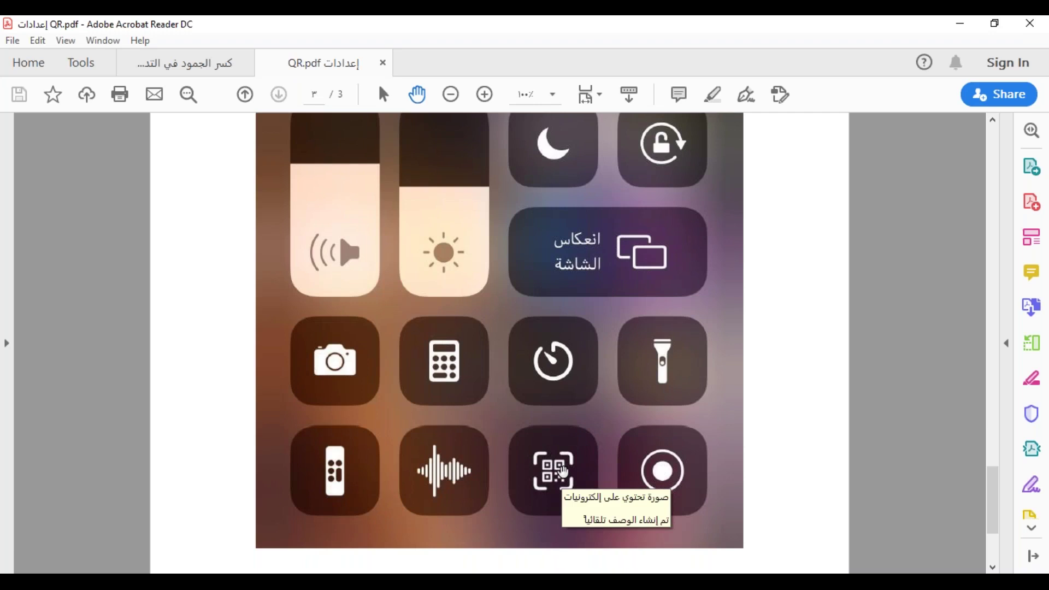
click(1018, 30)
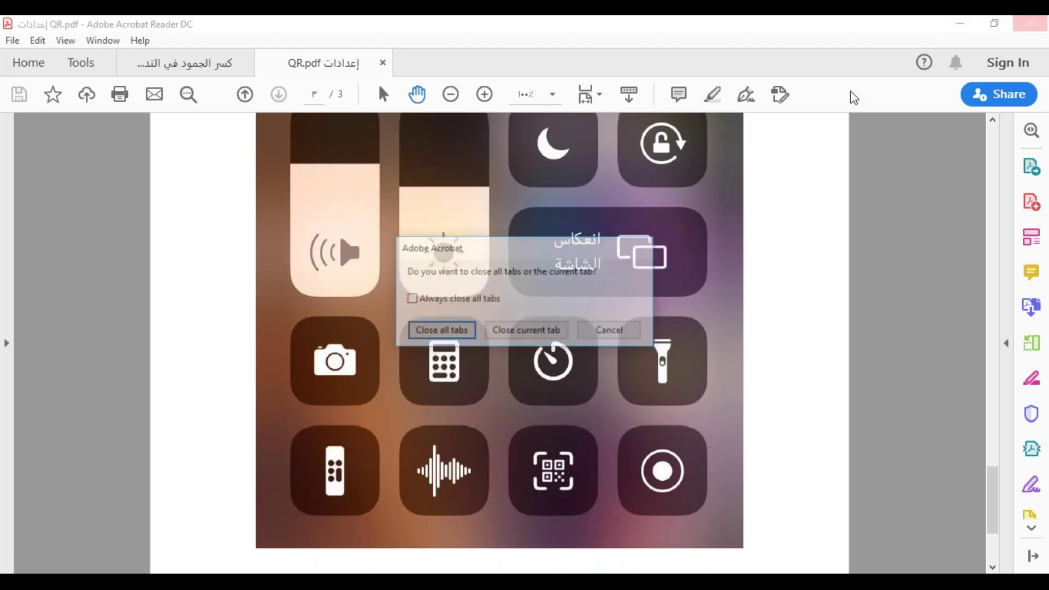
- Close only the QR.pdf tab, restore Chrome, and view the Google Form's 154 responses
click(545, 331)
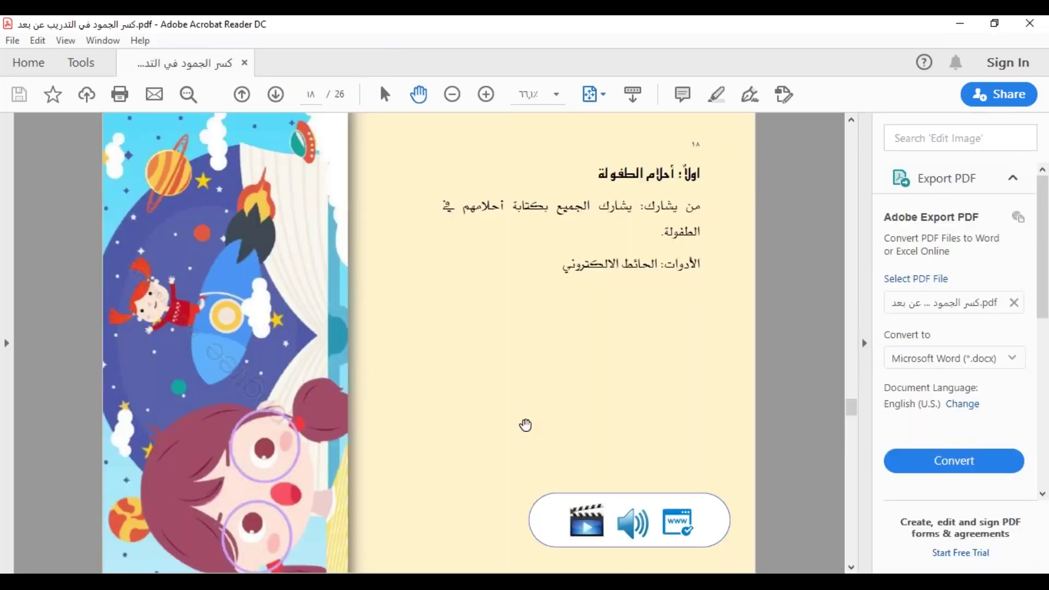
mouse_move(619, 570)
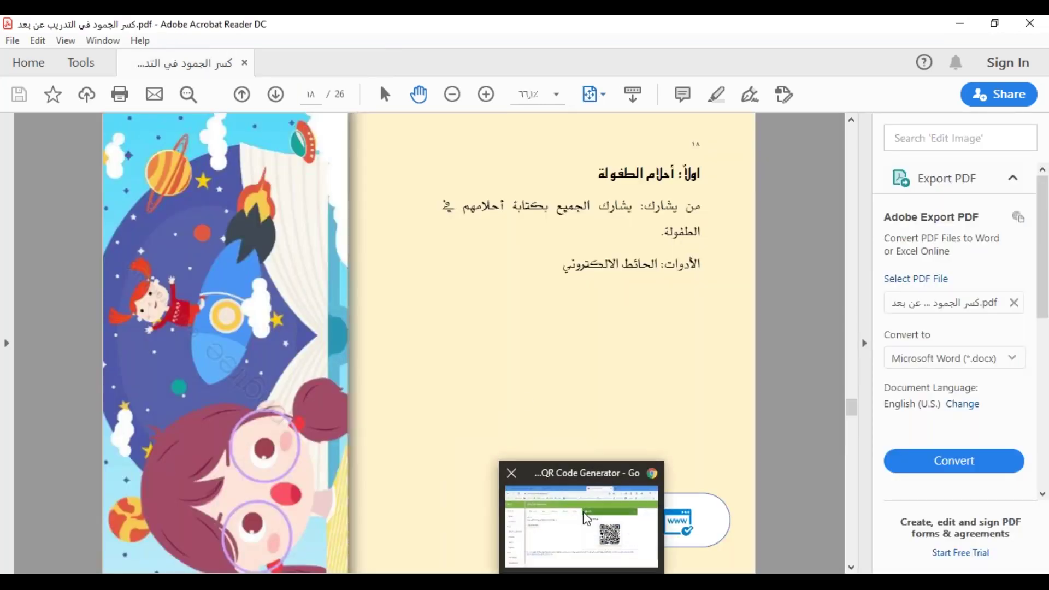
click(584, 513)
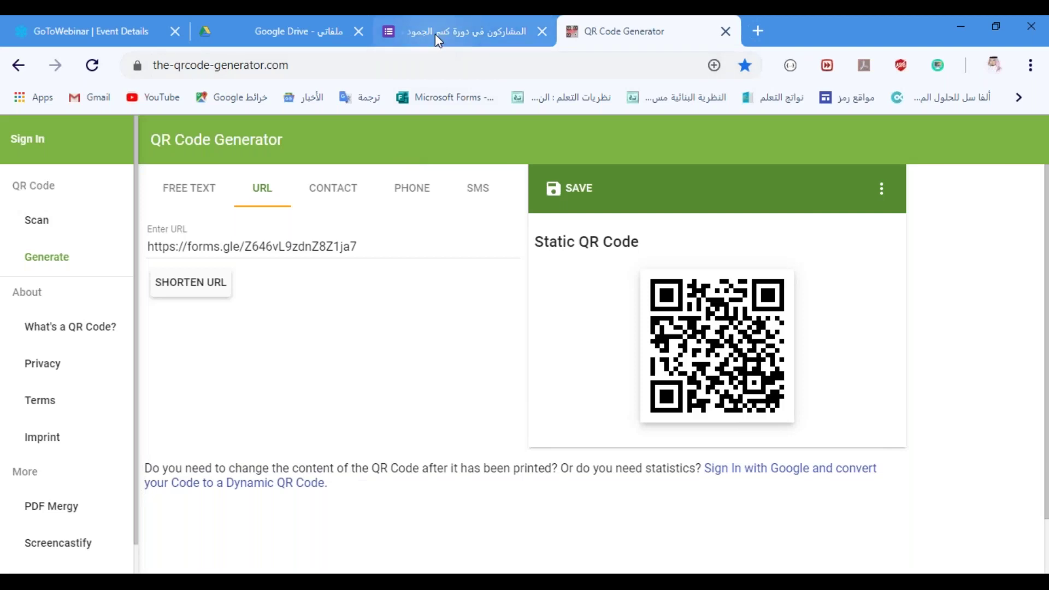
click(435, 35)
click(499, 182)
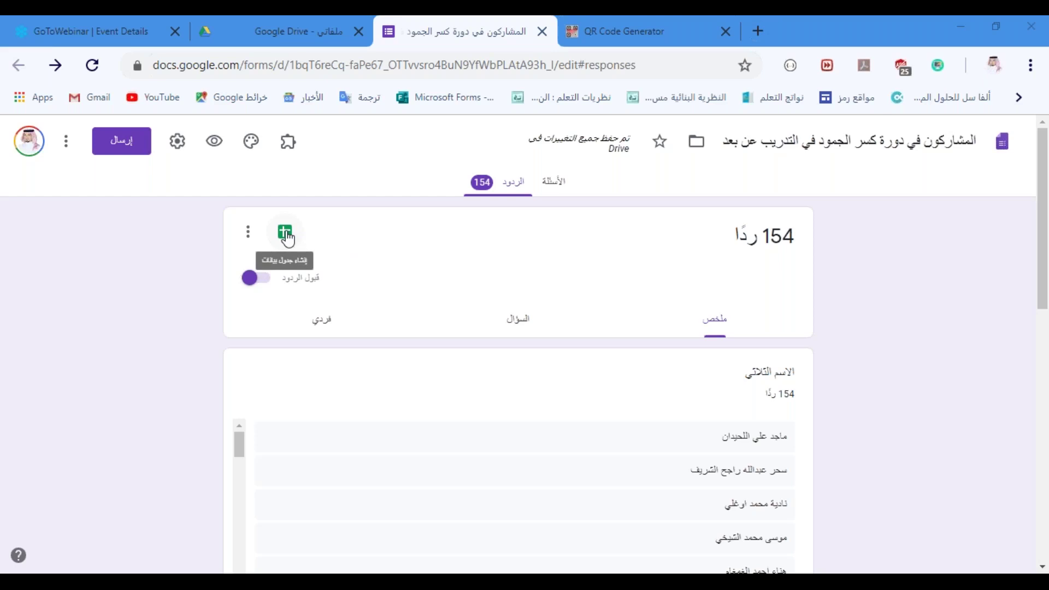
- Send the form responses to a newly created linked Google Sheets spreadsheet
click(288, 239)
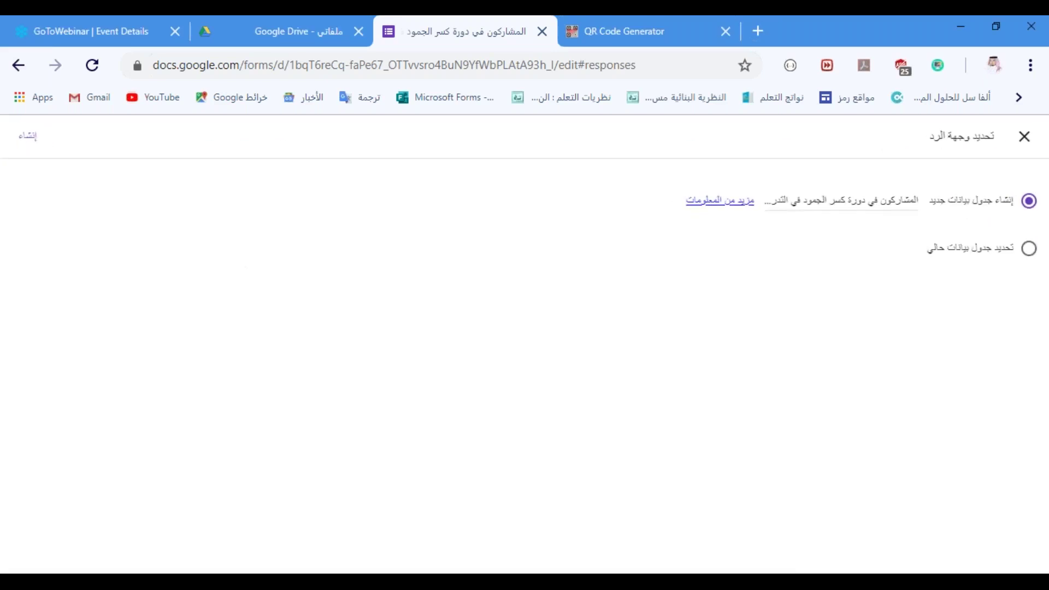
click(28, 135)
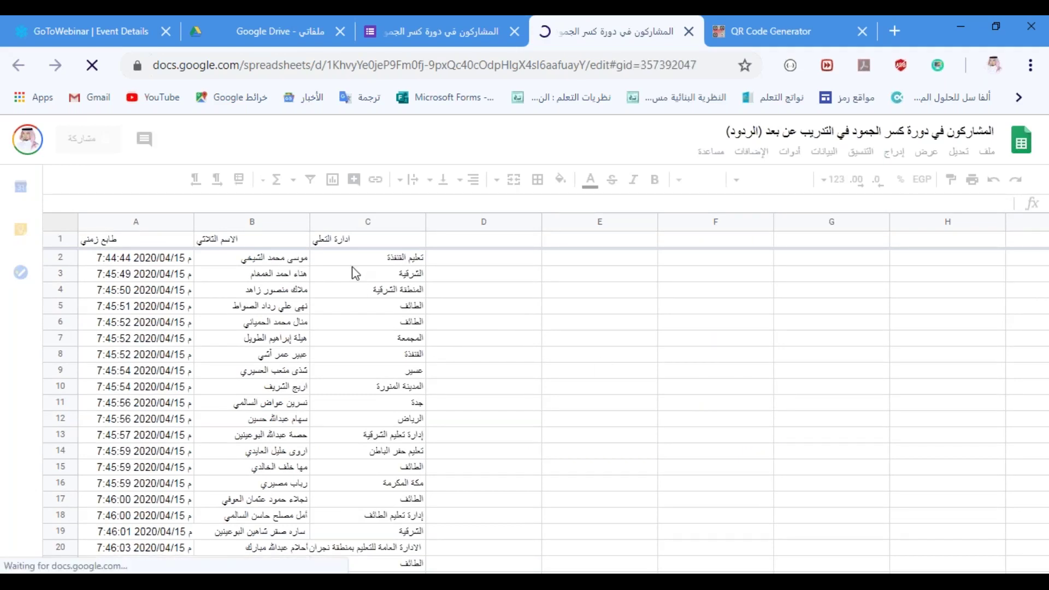
- Scroll down the responses sheet and open its File (ملف) menu
scroll(355, 273, down, 4)
scroll(356, 274, down, 15)
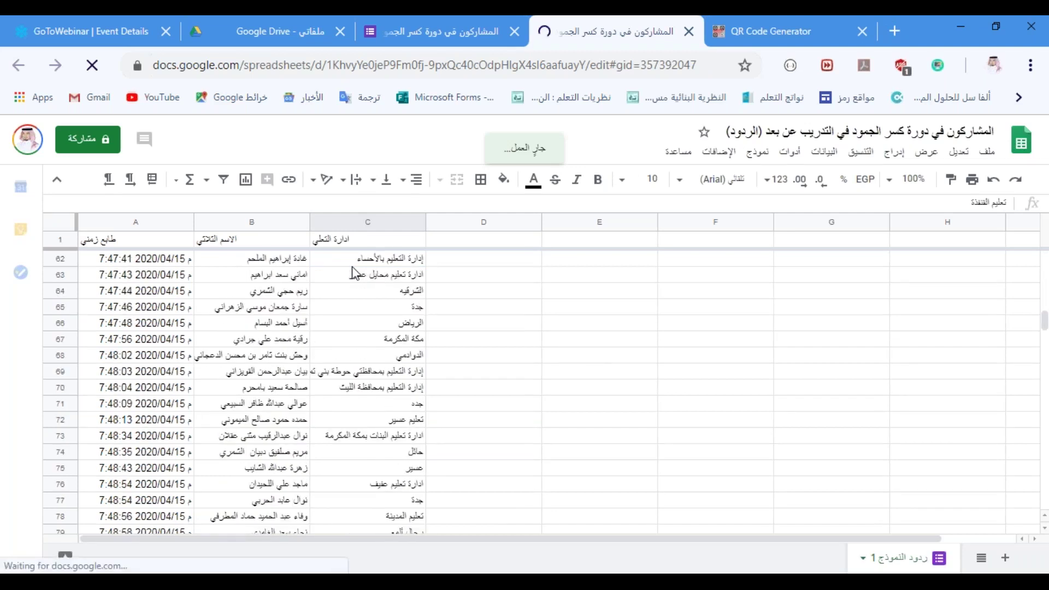
scroll(355, 273, down, 20)
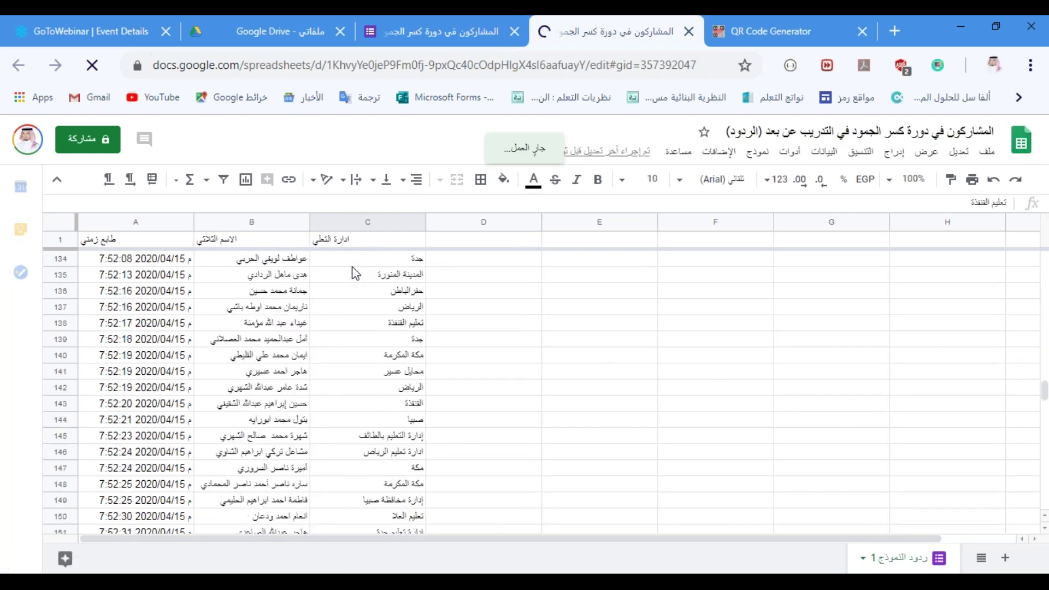
scroll(355, 274, down, 13)
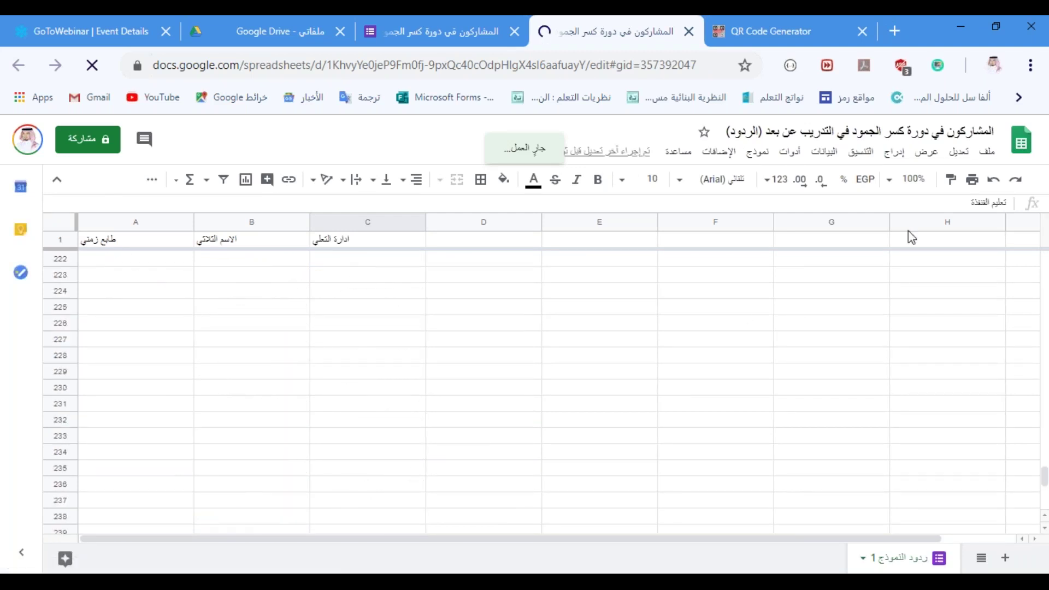
click(988, 153)
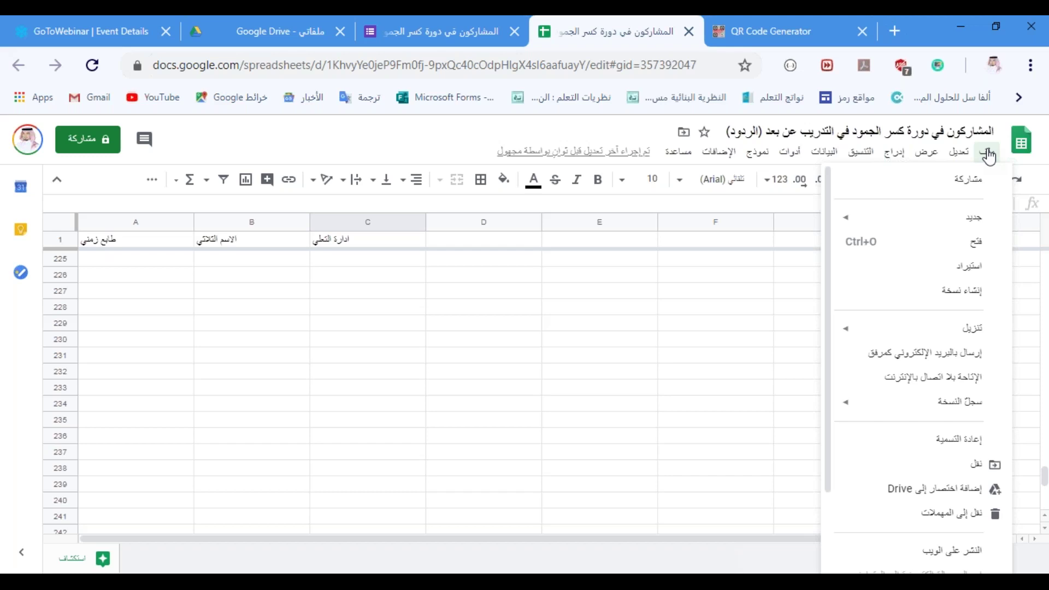
- Download the sheet as Microsoft Excel (.xlsx) into the نصوص folder and open it
mouse_move(941, 341)
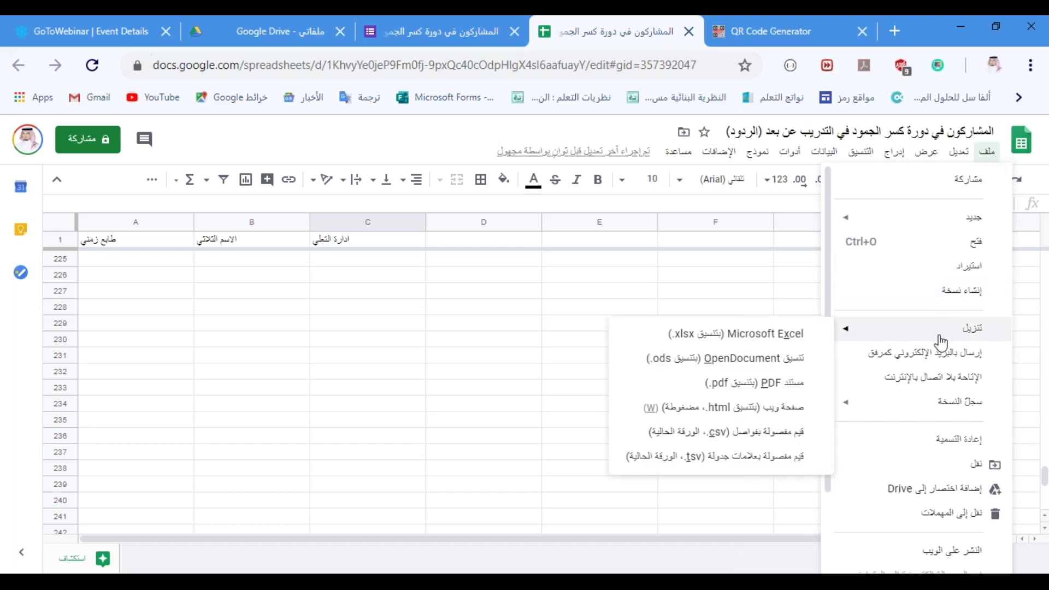
click(800, 335)
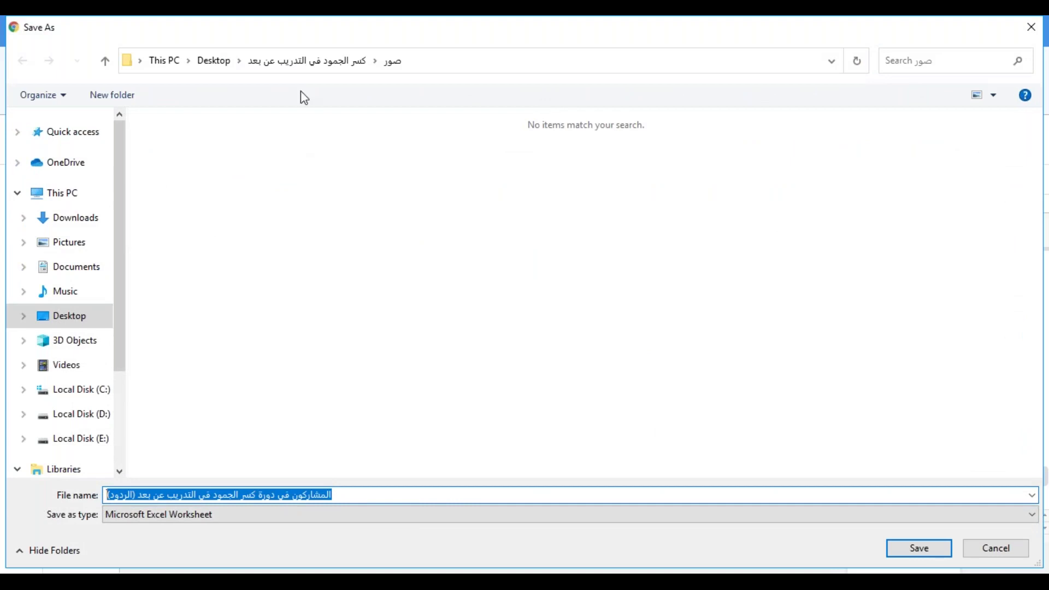
click(314, 63)
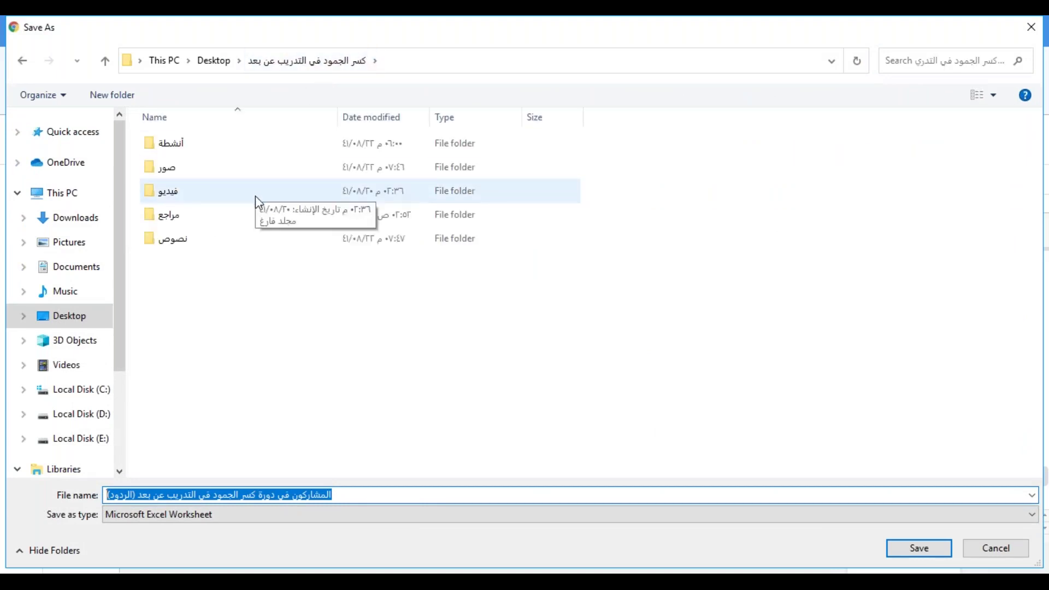
double_click(250, 240)
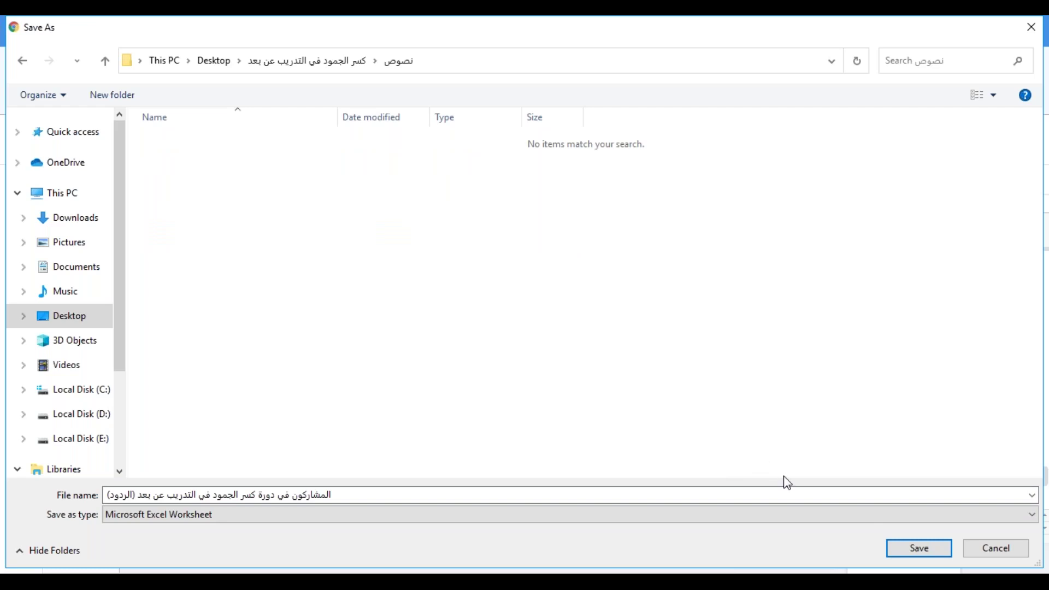
click(901, 553)
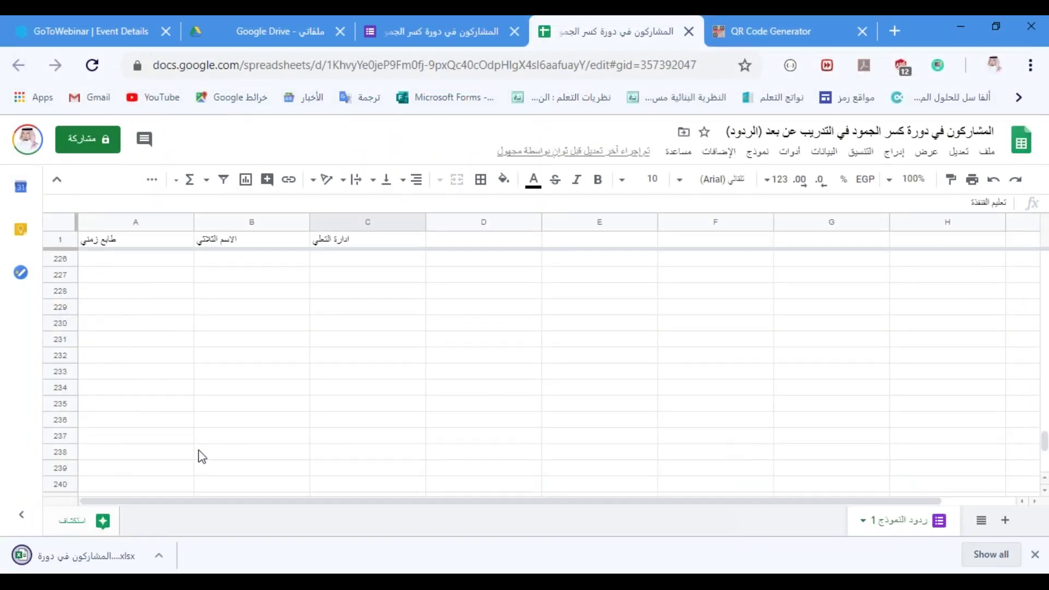
click(105, 557)
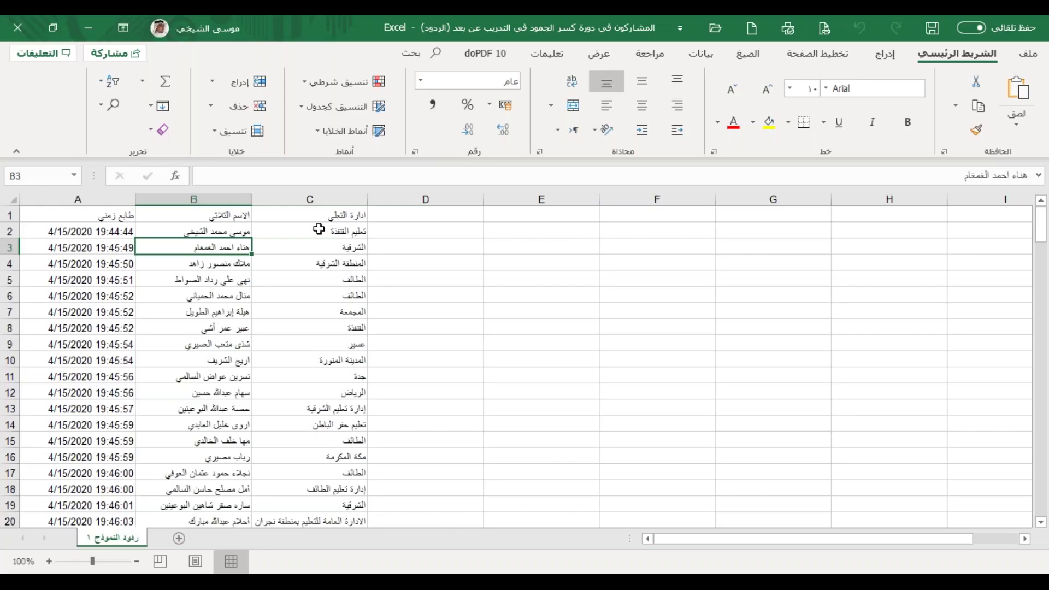
- Undo the accidental C1 header change and switch the sheet to right-to-left
click(326, 214)
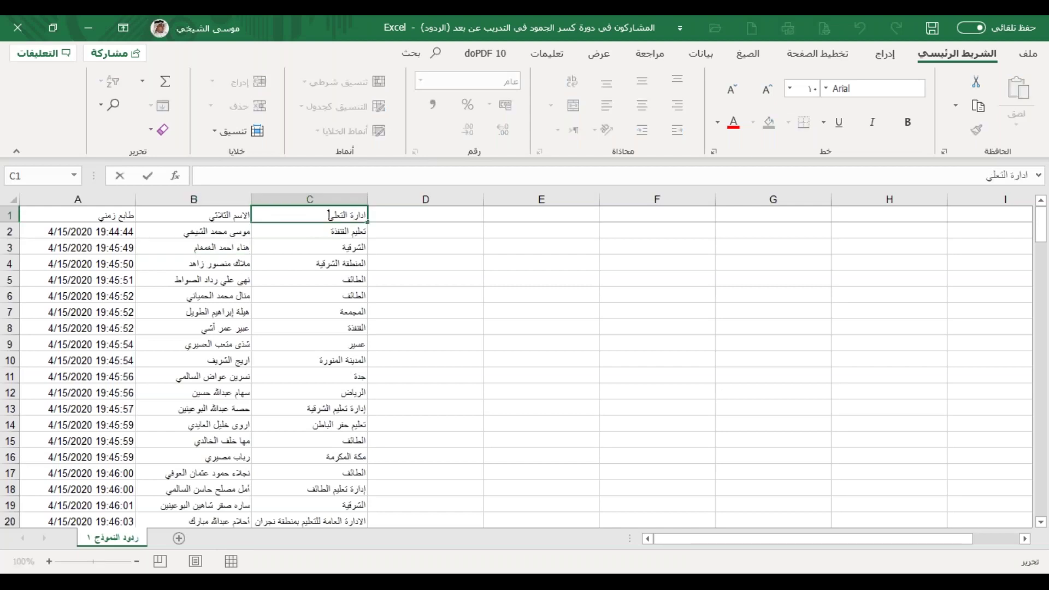
key(ctrl+z)
key(Return)
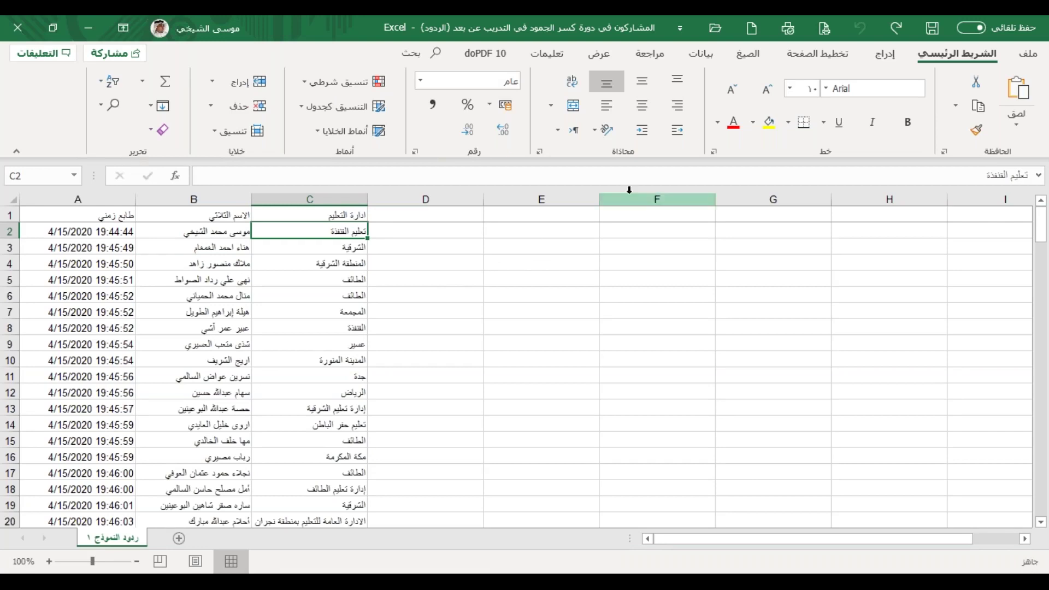
click(819, 55)
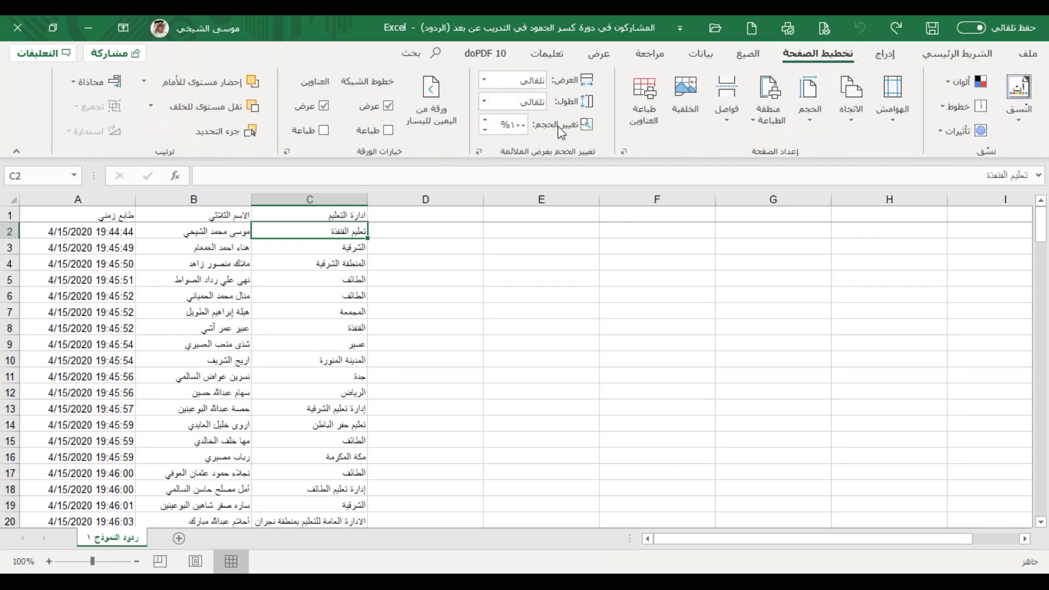
click(432, 89)
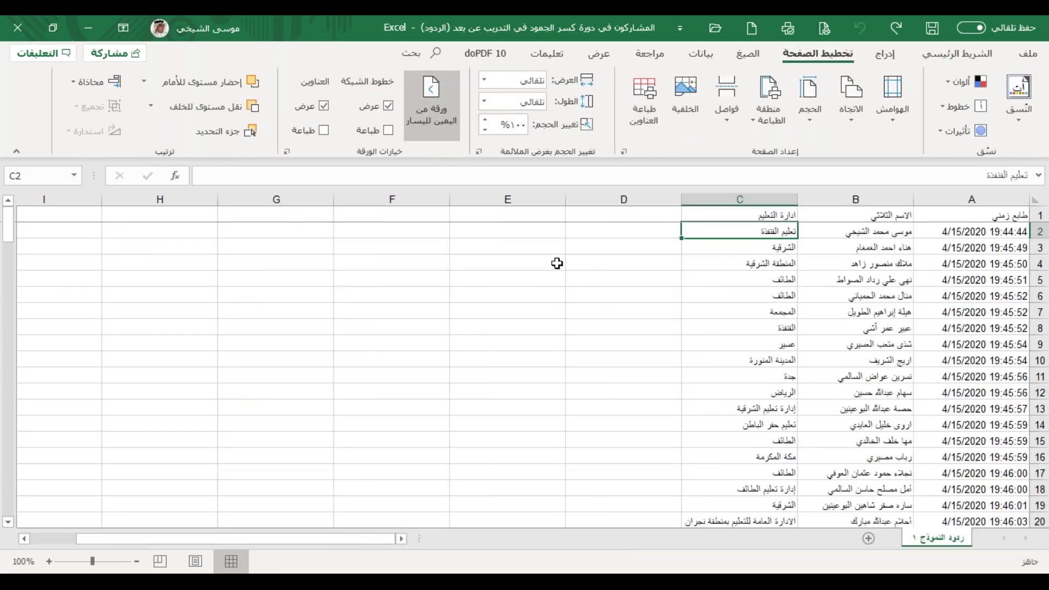
- Delete the timestamp column A so names and departments occupy columns A and B
click(544, 231)
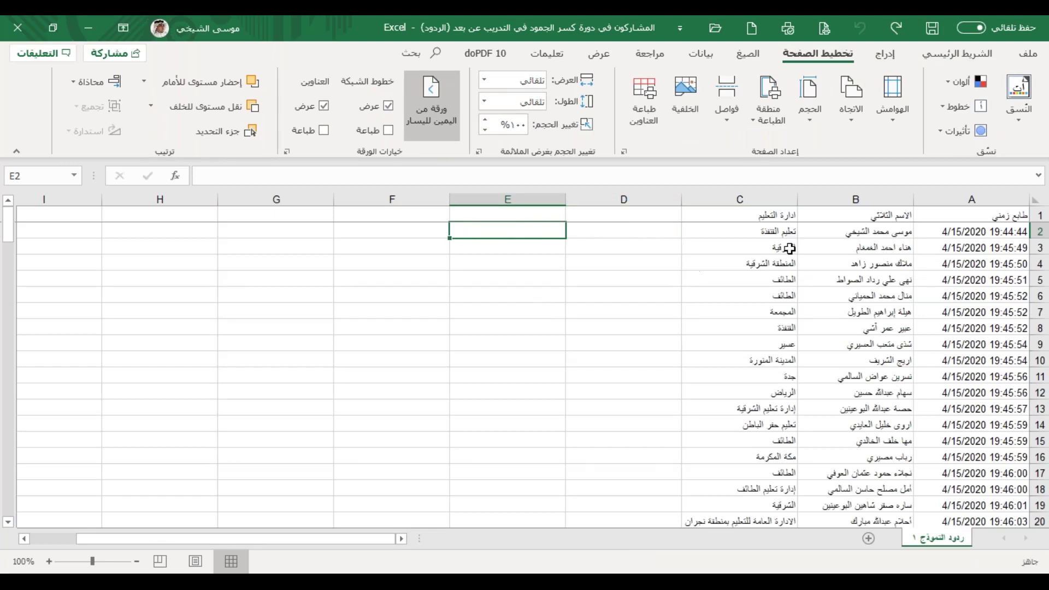
click(923, 200)
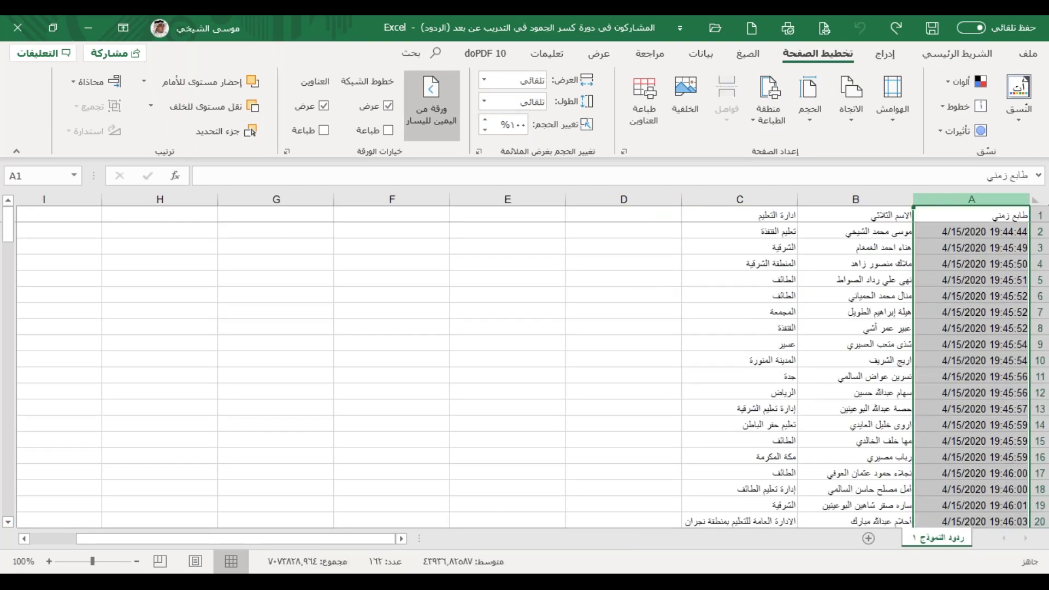
right_click(925, 201)
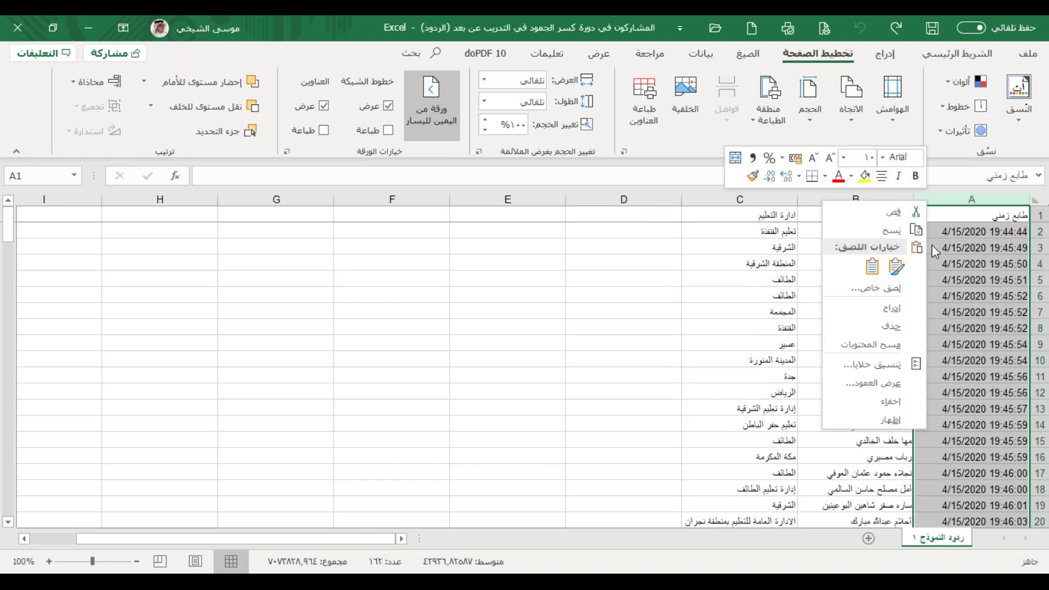
click(913, 330)
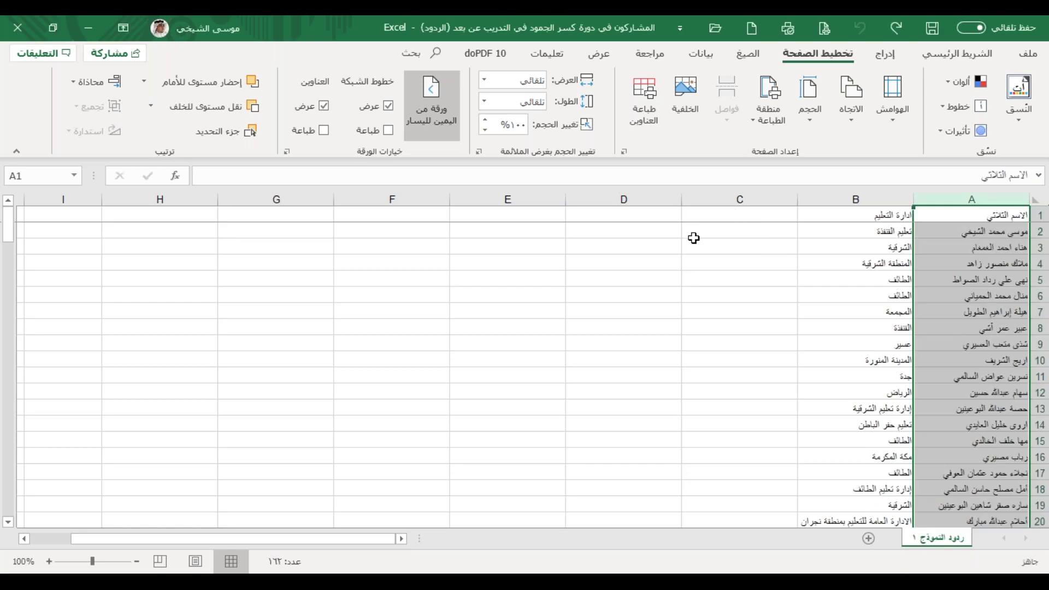
click(650, 232)
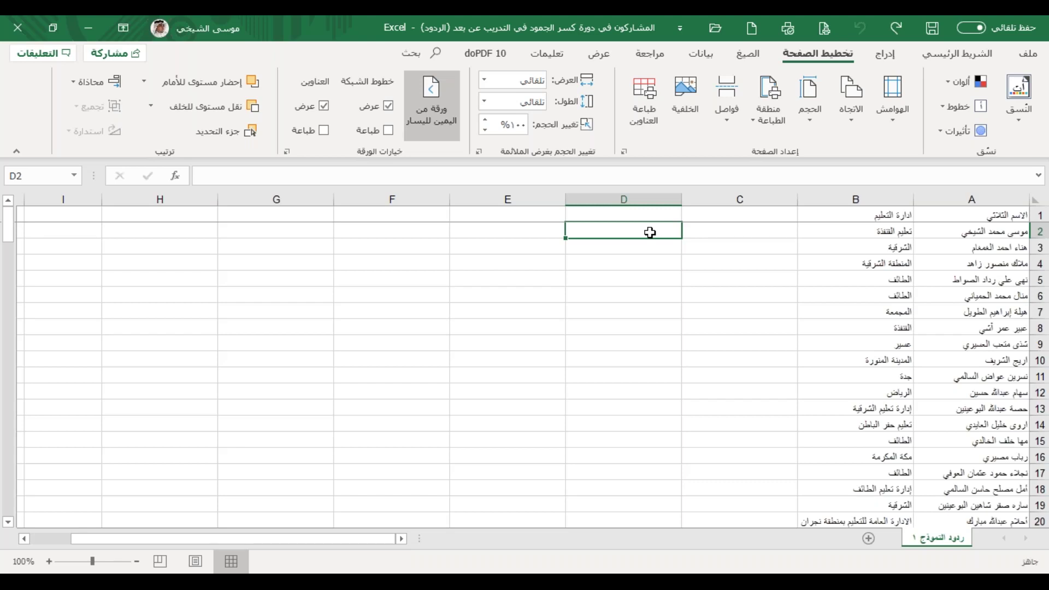
key(BackSpace)
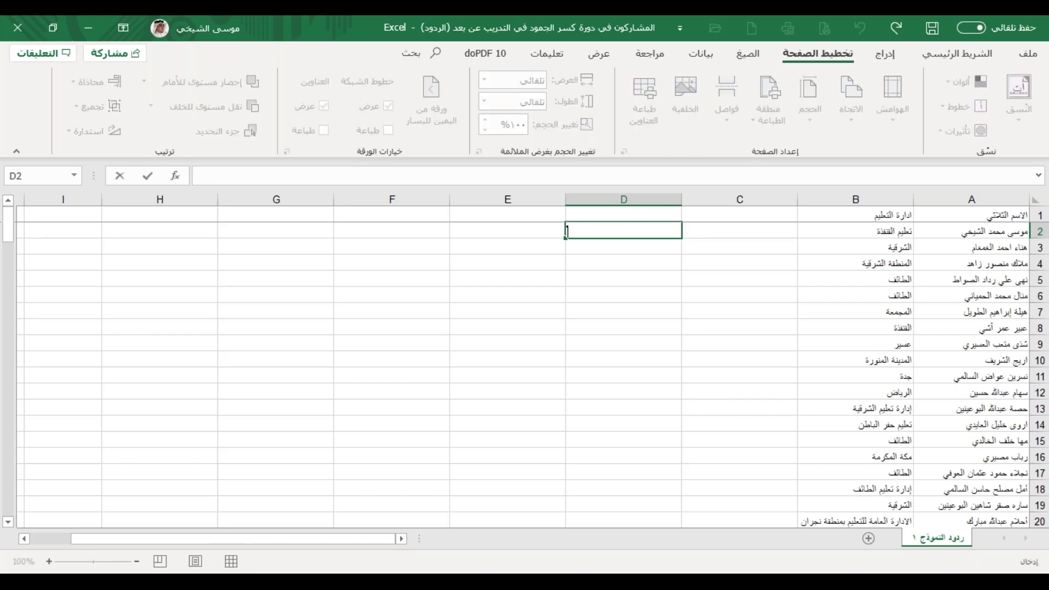
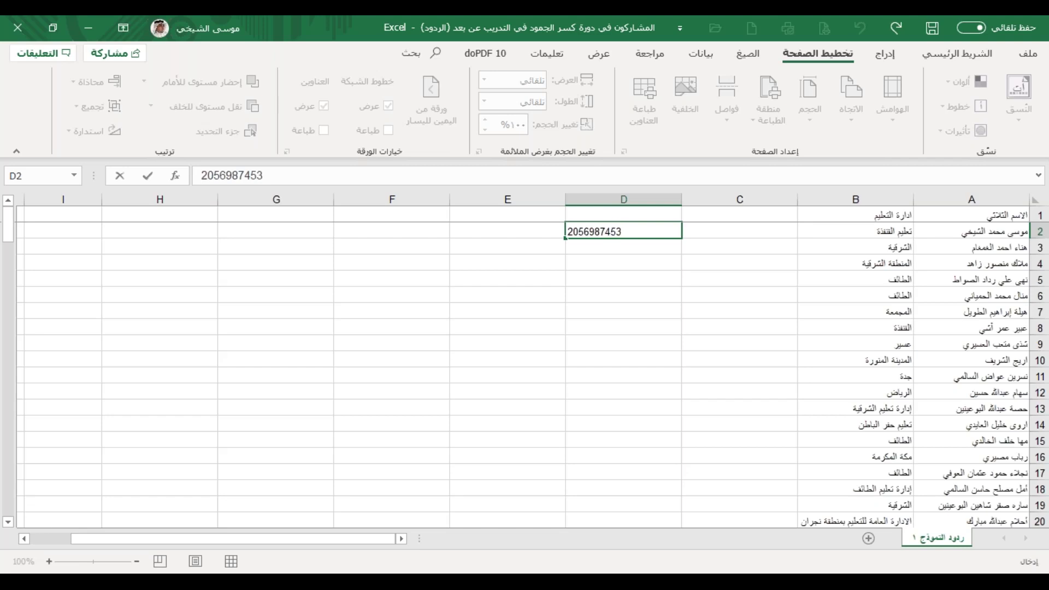
key(Return)
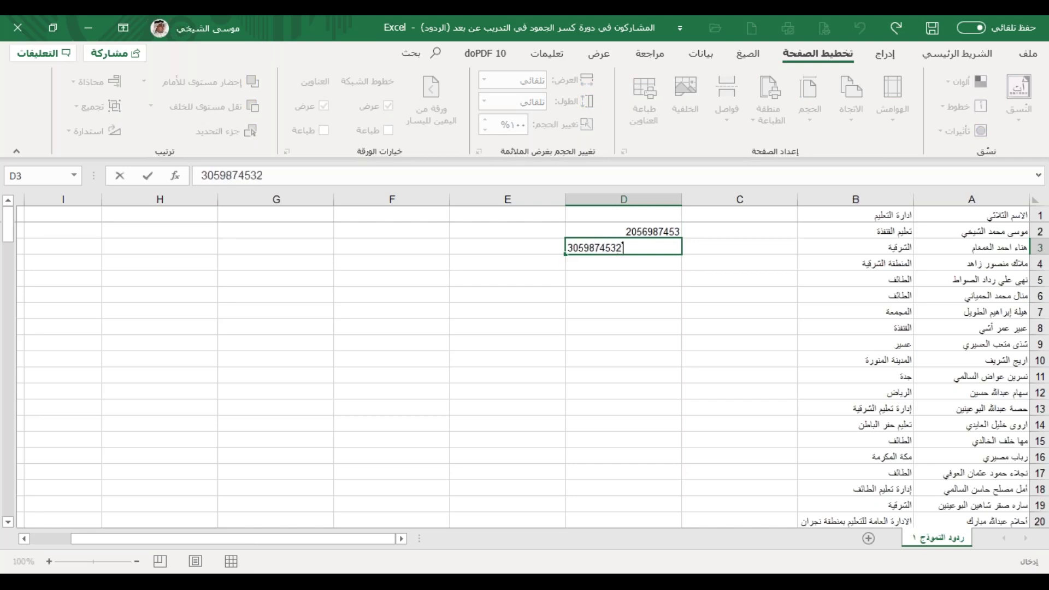
key(Return)
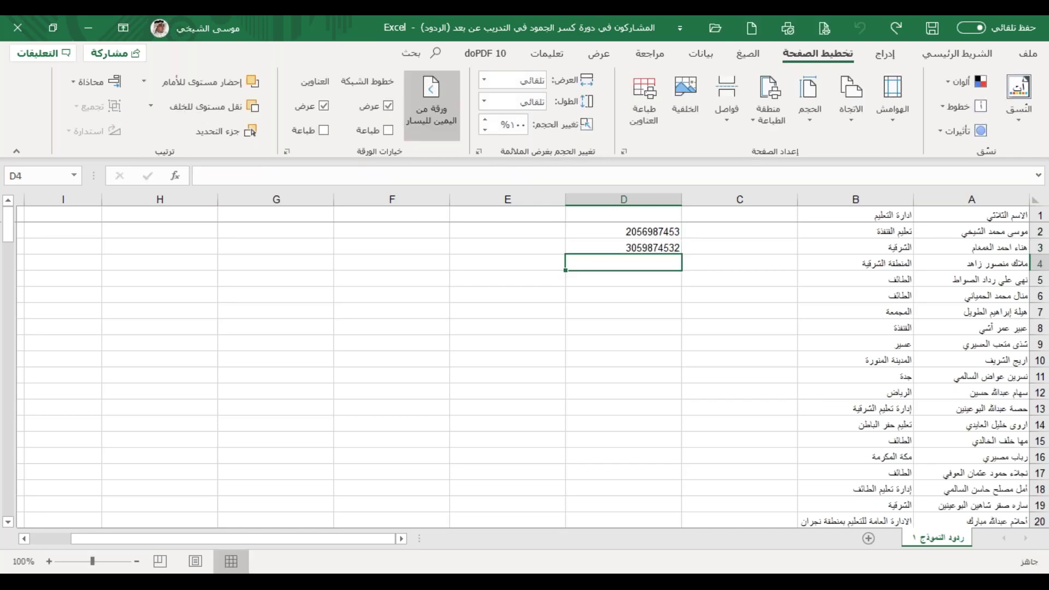
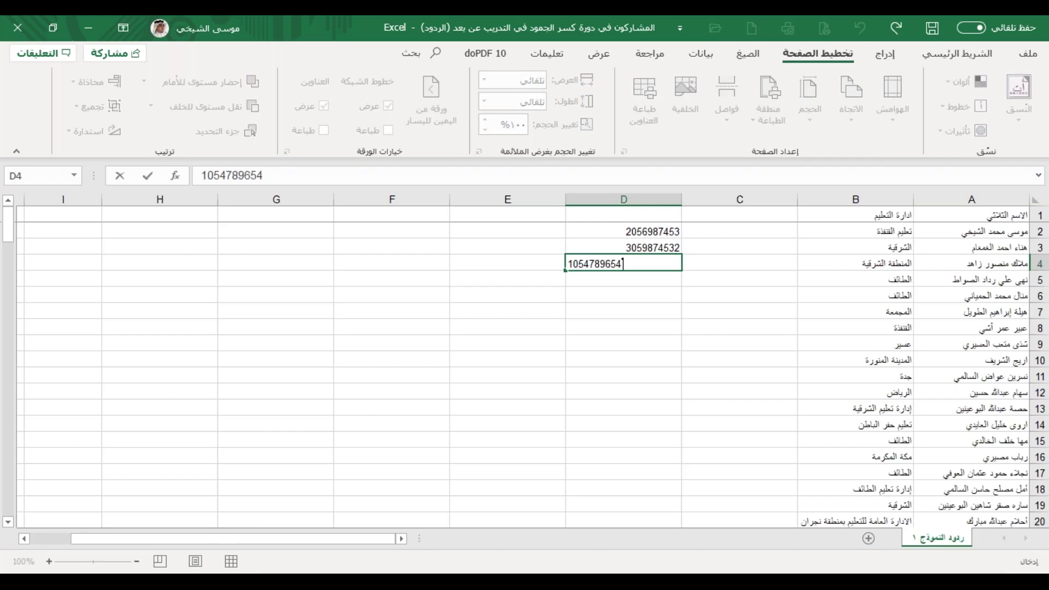
key(Return)
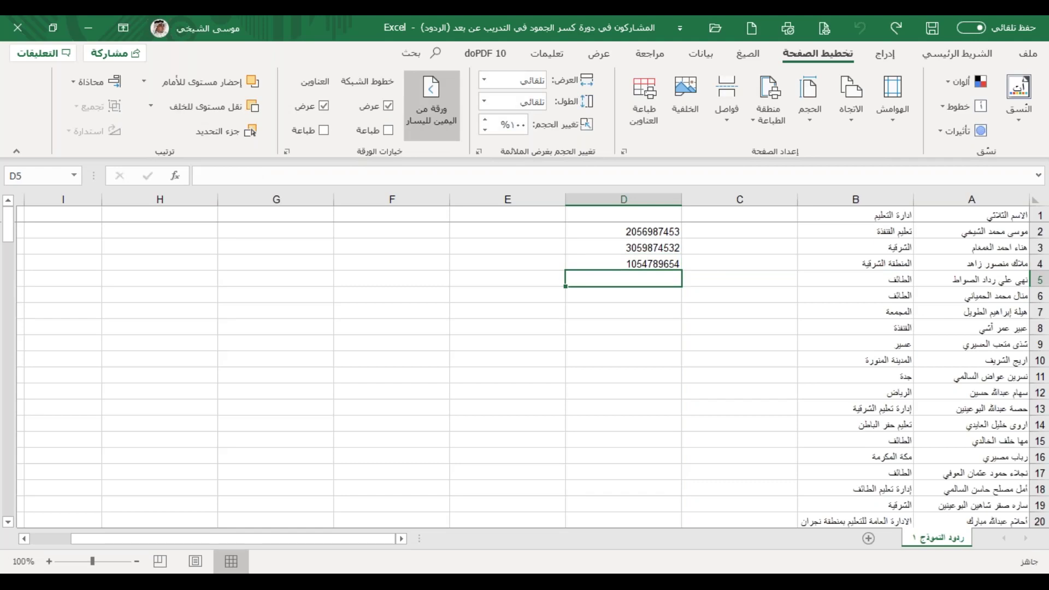
click(624, 263)
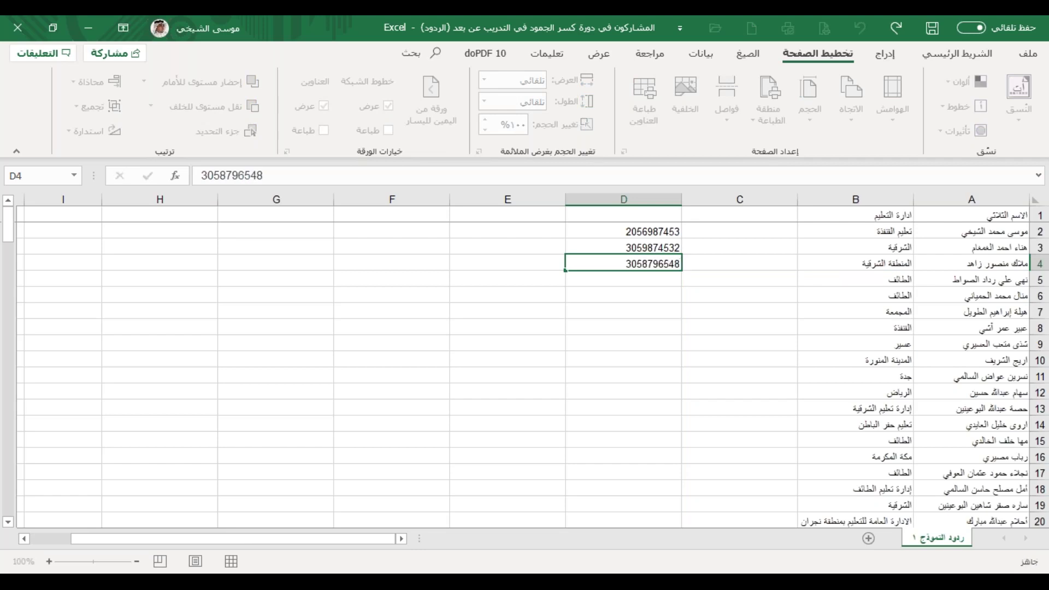
key(Return)
key(Left)
key(Up)
key(Up)
key(Up)
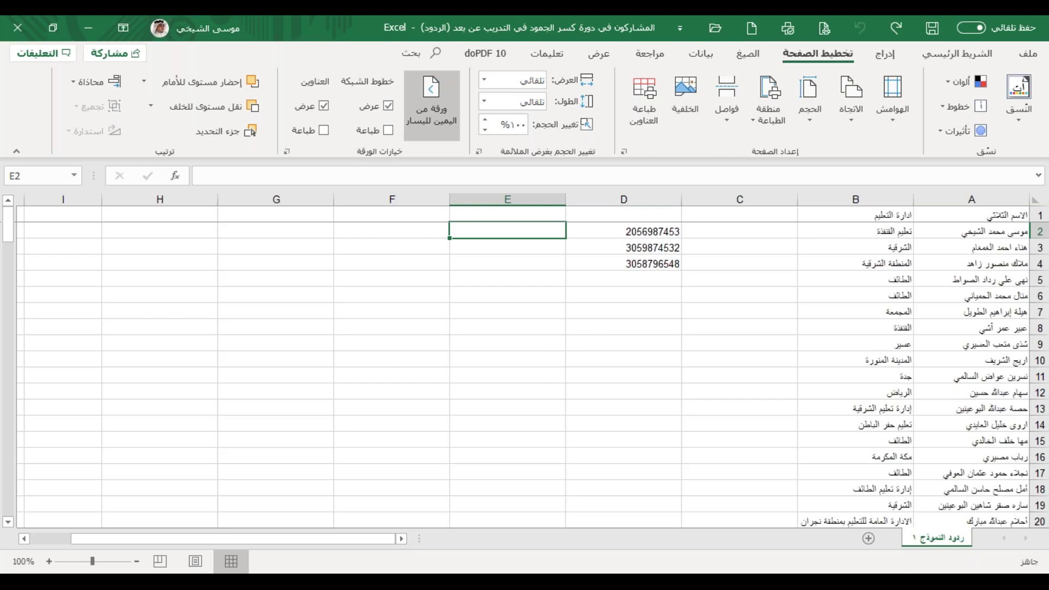
- Enter =LEFT(D2;4) in E2 and fill it down to E4
text(=)
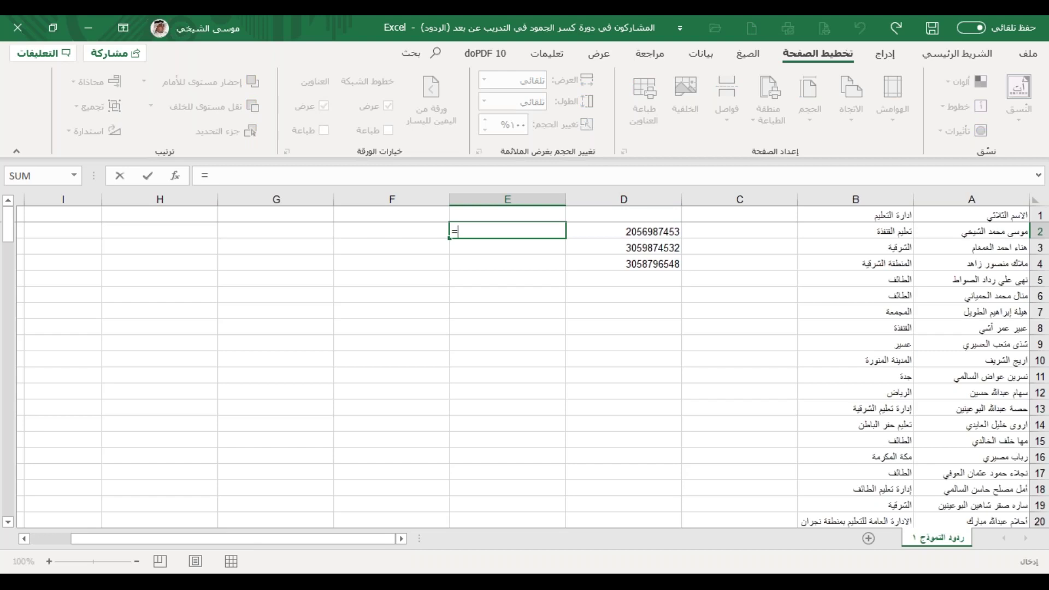
text(lef)
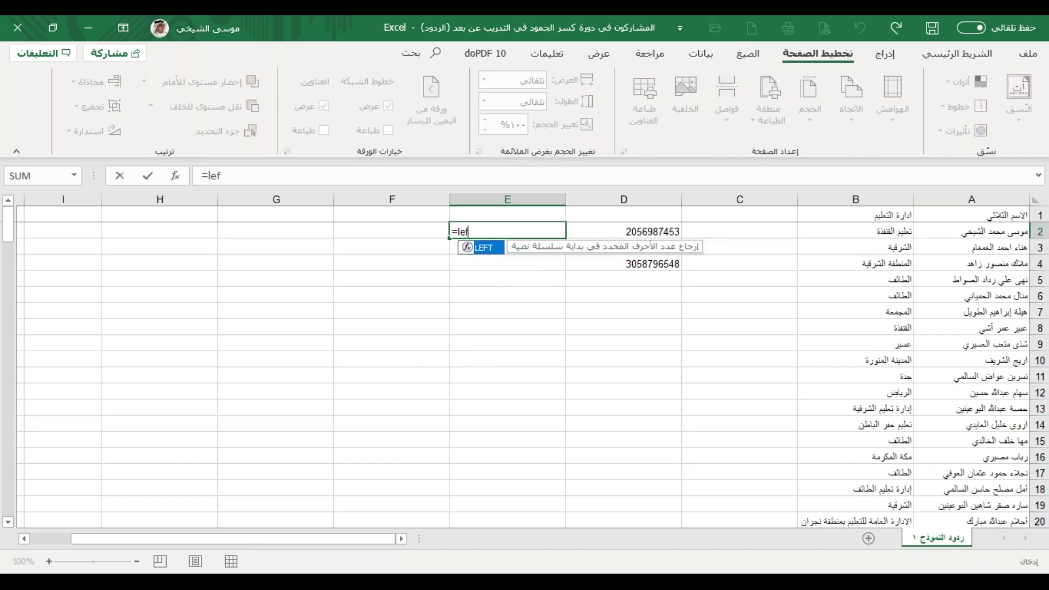
double_click(501, 251)
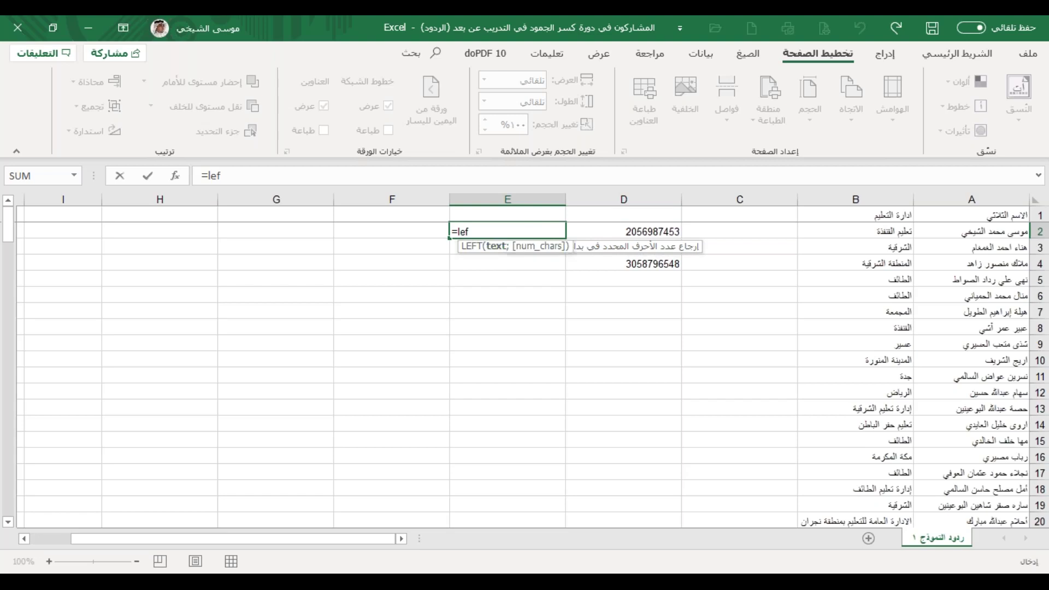
click(636, 233)
text(;)
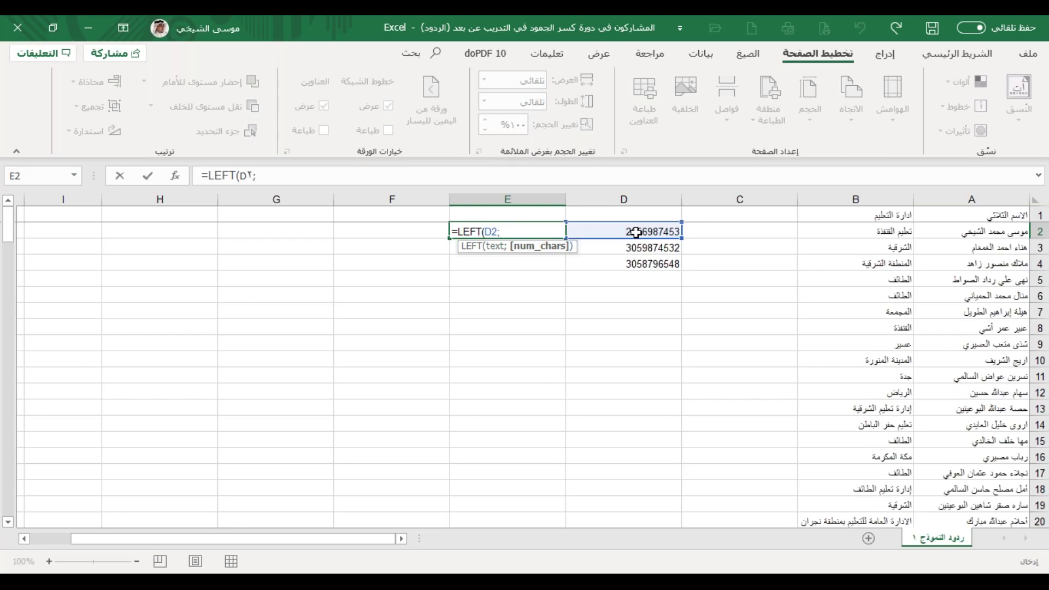
text(4))
key(Return)
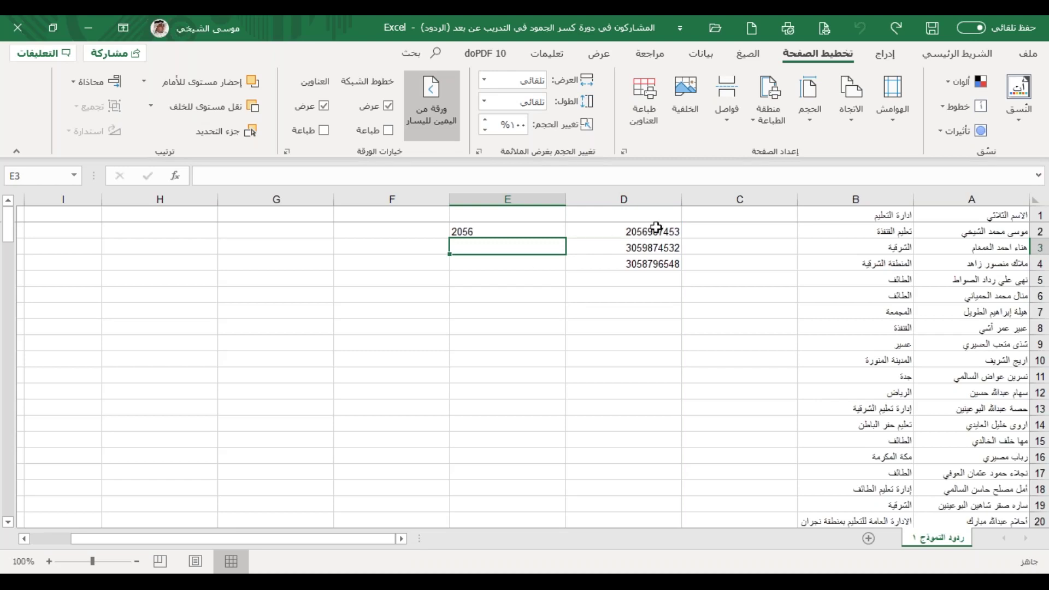
click(535, 230)
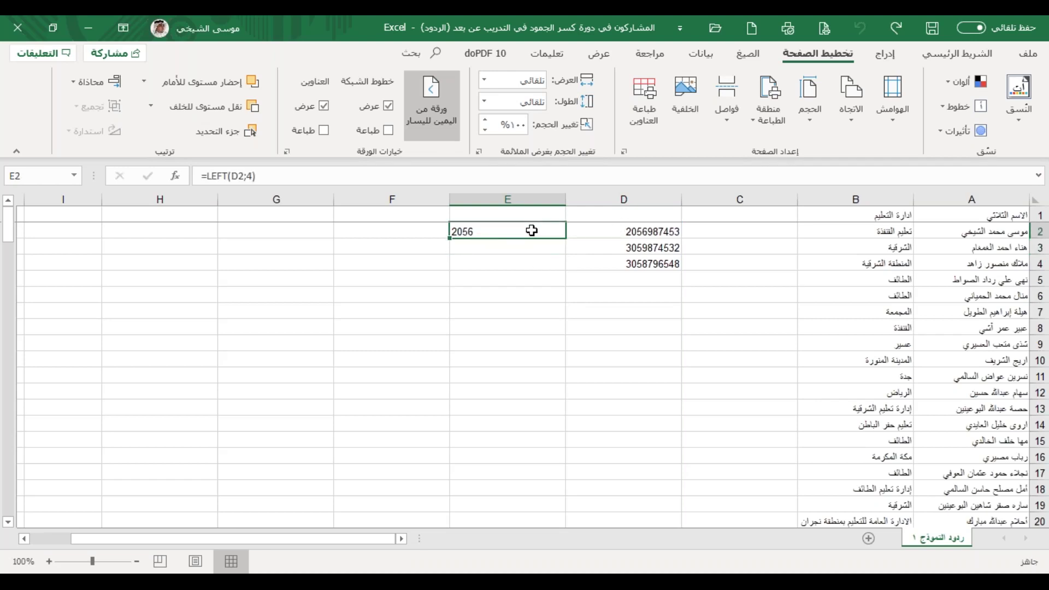
drag(450, 237, 454, 269)
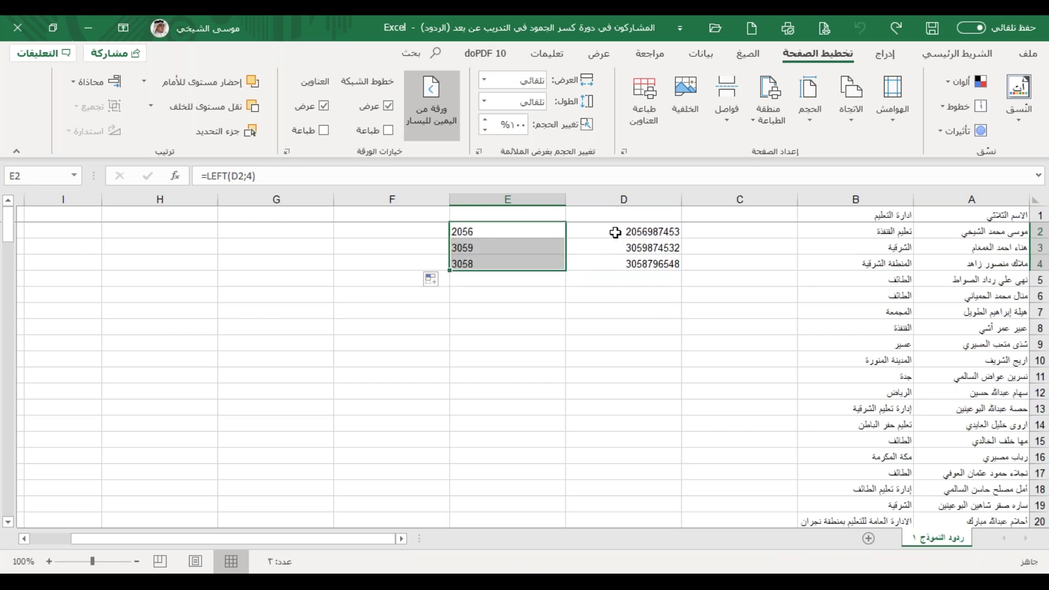
- Copy D4's number down to D18 and clear the LEFT results from E2:E5
click(615, 264)
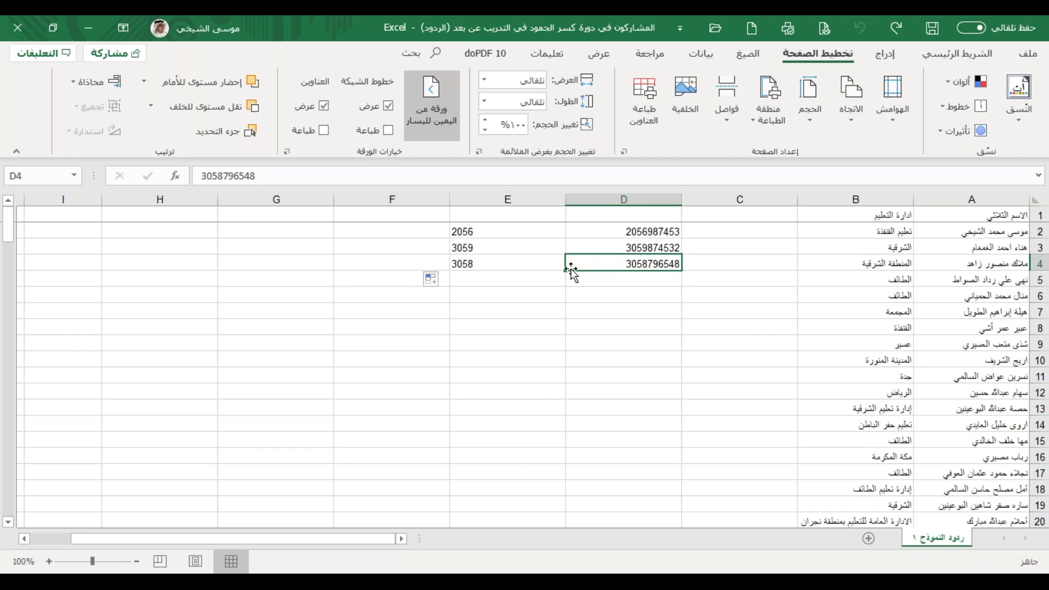
mouse_move(565, 269)
mouse_down()
mouse_move(605, 492)
mouse_move(571, 499)
mouse_up()
drag(461, 234, 464, 271)
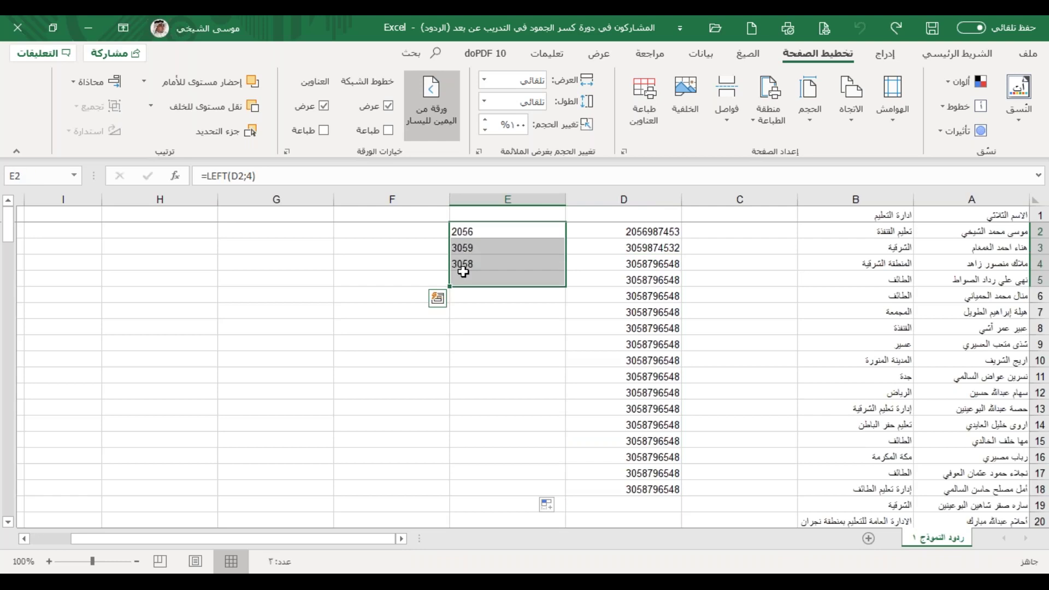
key(Delete)
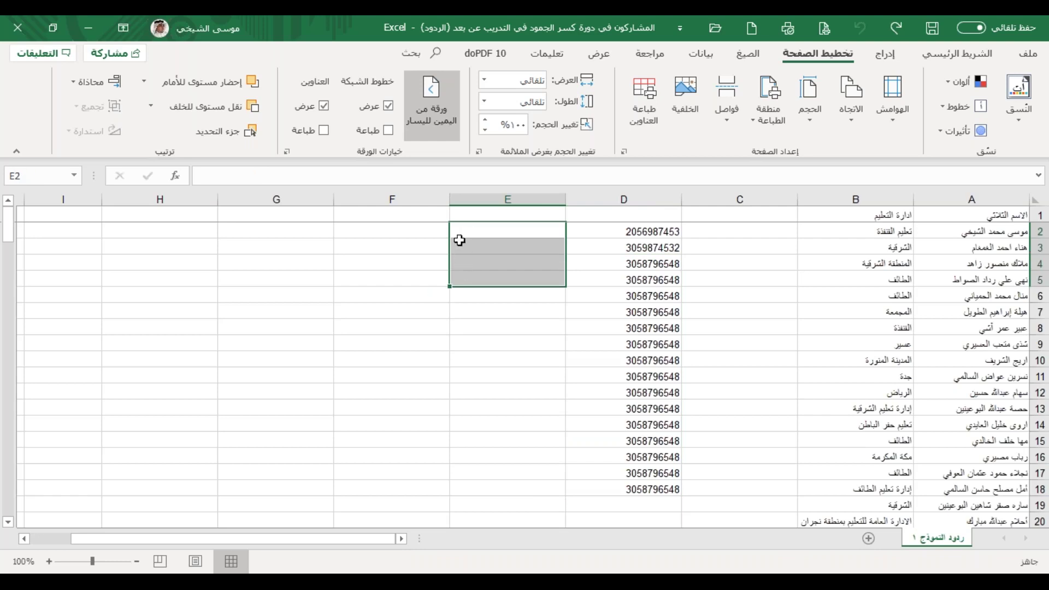
click(459, 227)
double_click(459, 227)
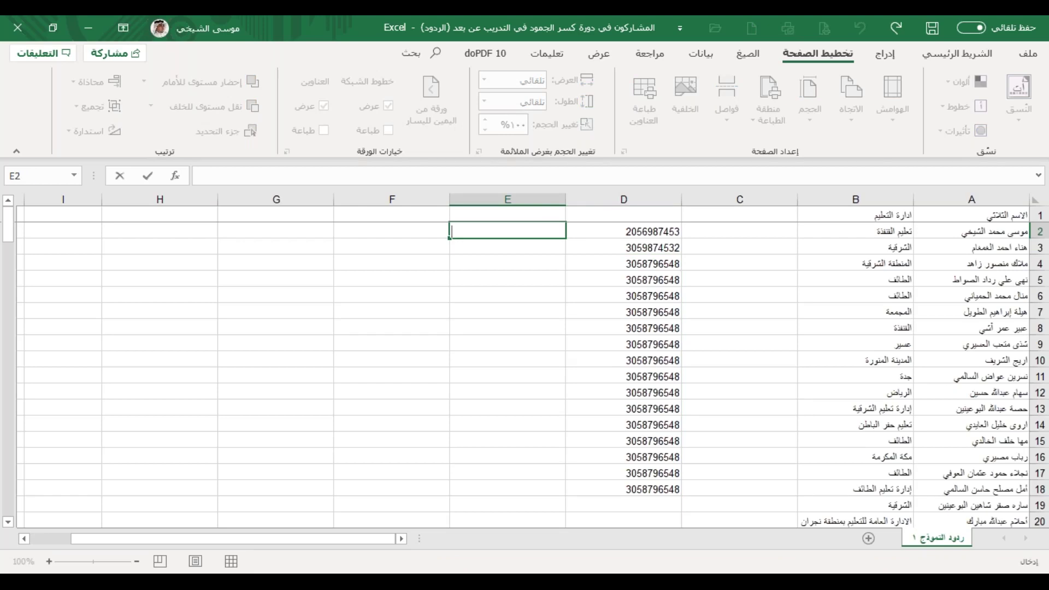
text(=le)
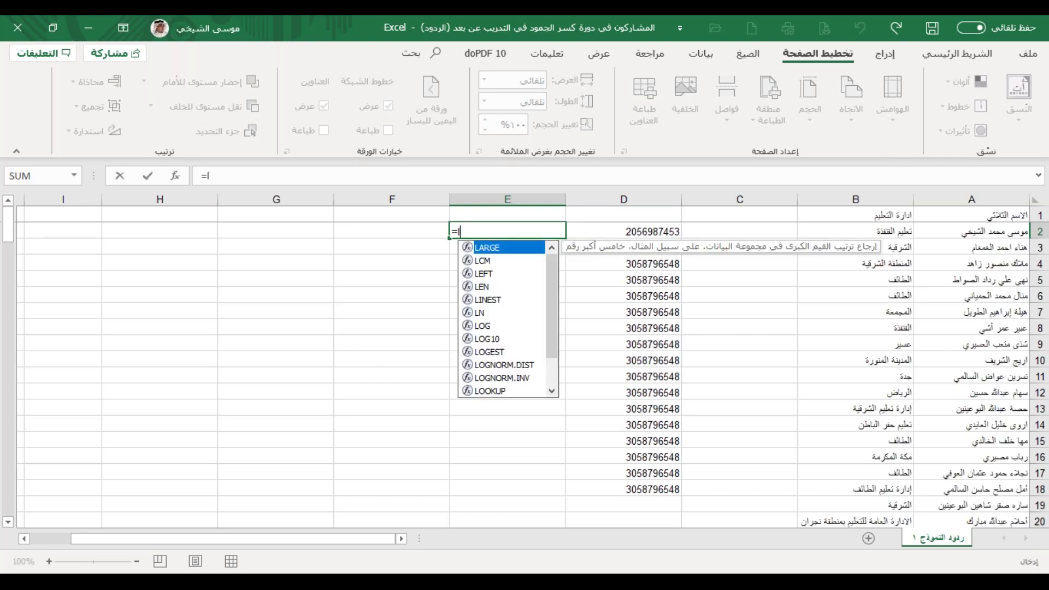
key(Tab)
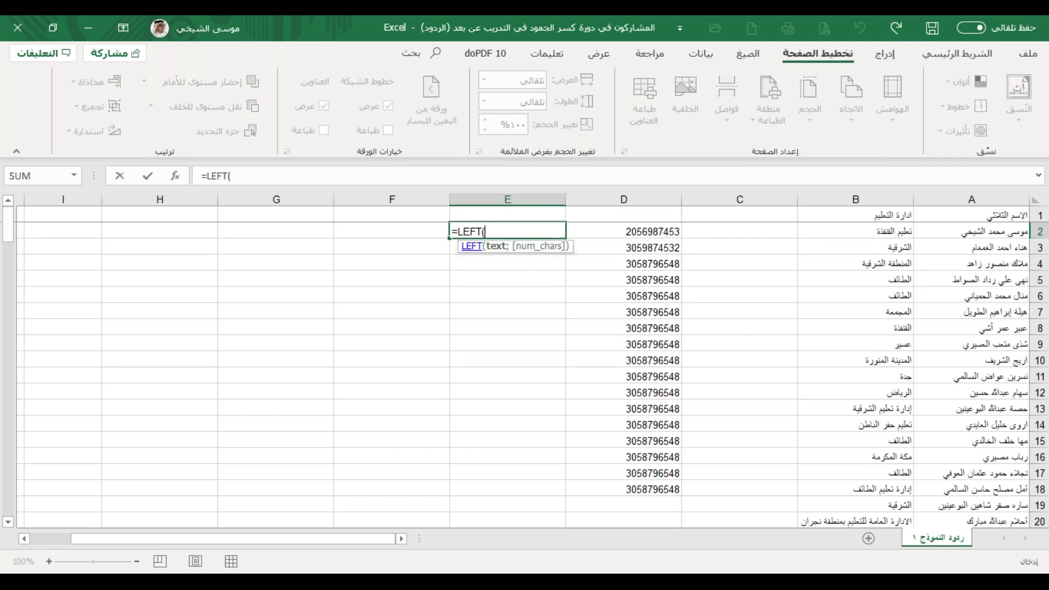
click(649, 232)
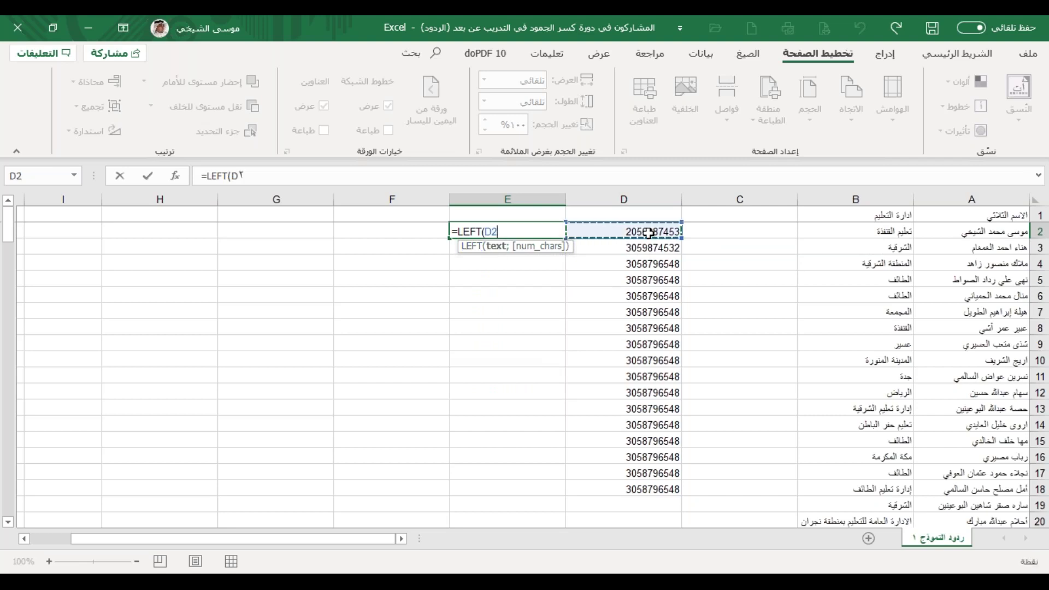
text(;)
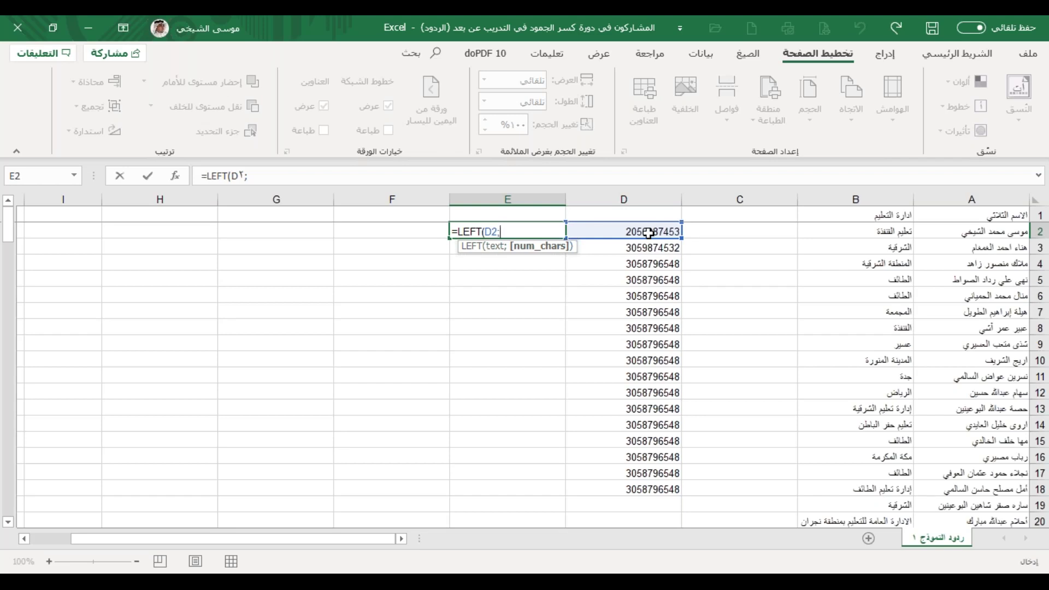
text(4))
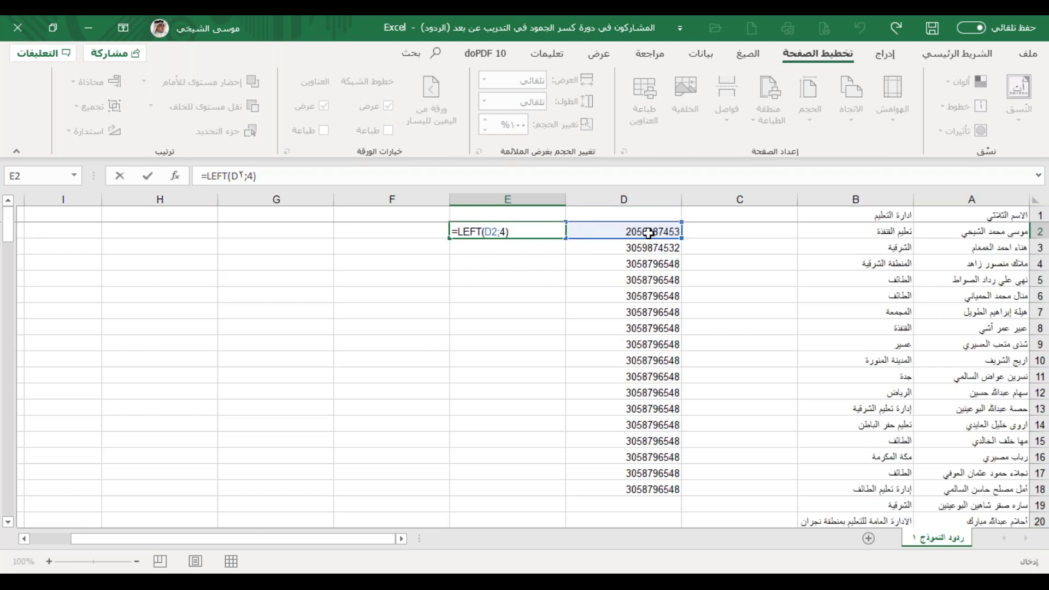
key(Return)
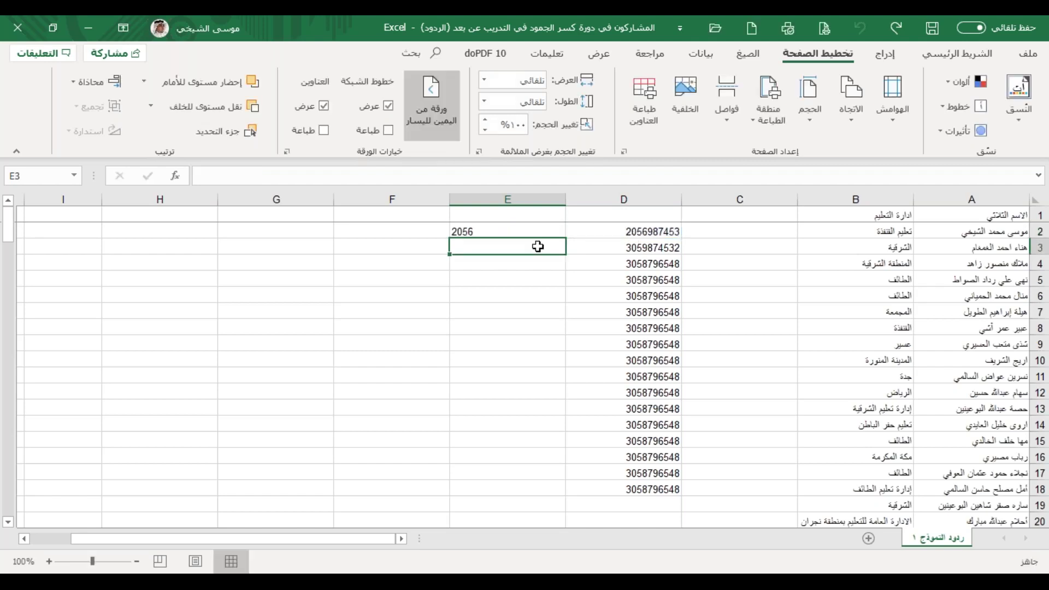
click(523, 234)
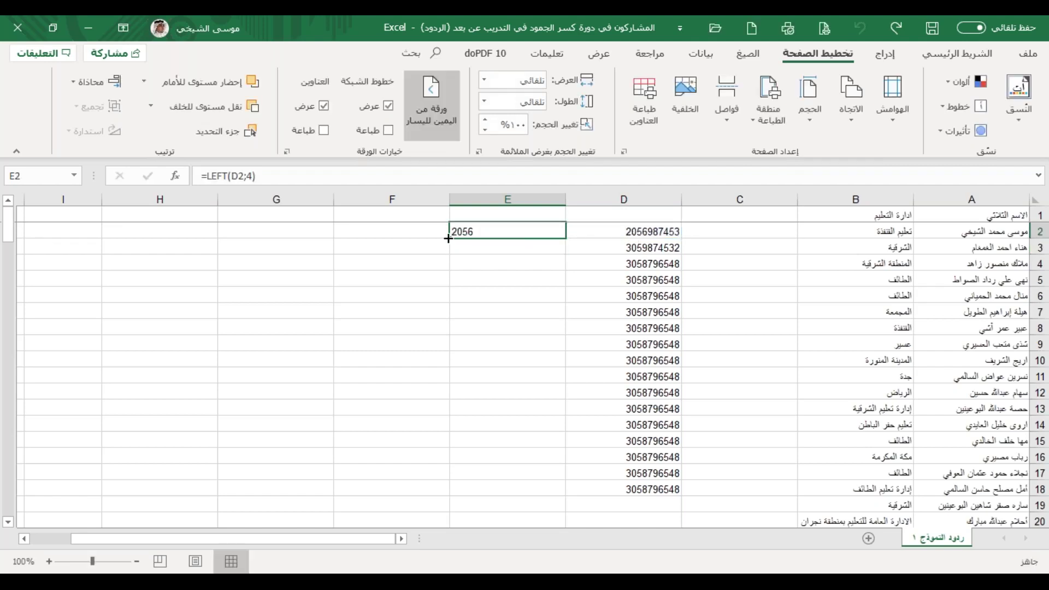
drag(448, 238, 477, 489)
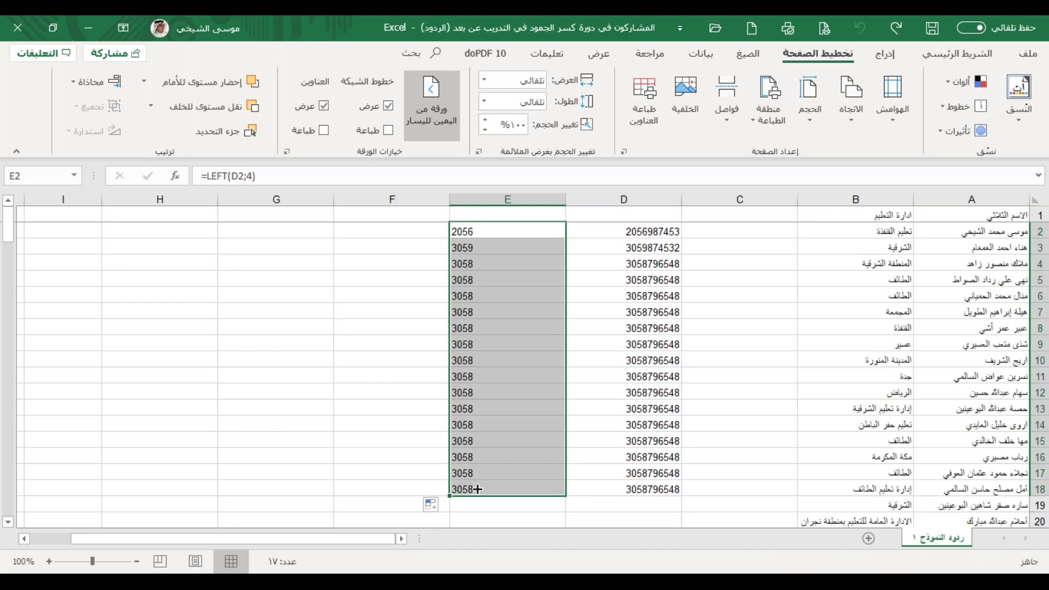
key(ctrl+z)
key(BackSpace)
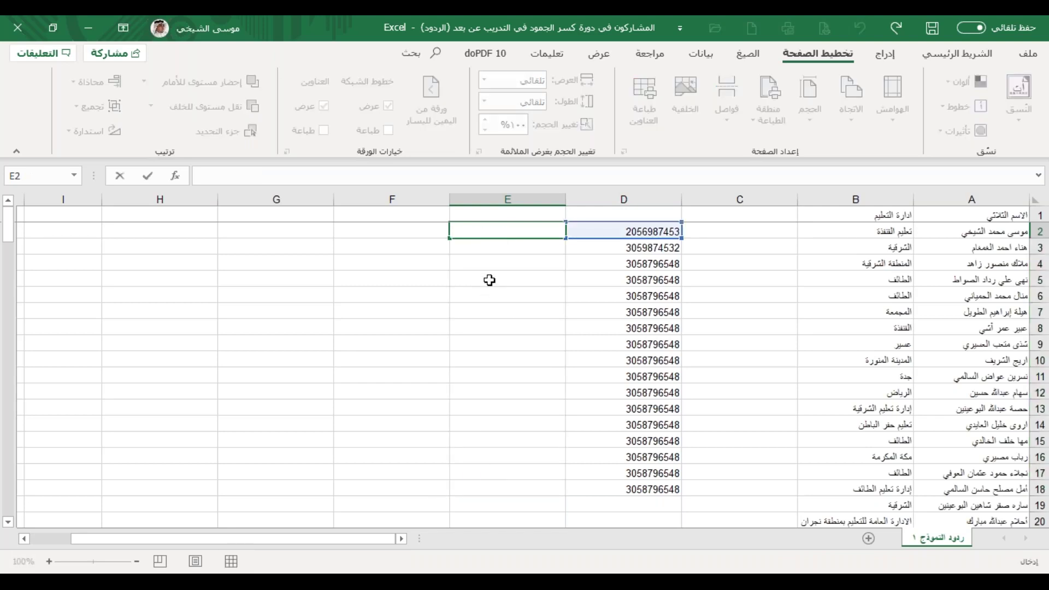
- Enter =LEFT(D2;4) into every cell of E2:E18 at once with Ctrl+Enter
click(492, 282)
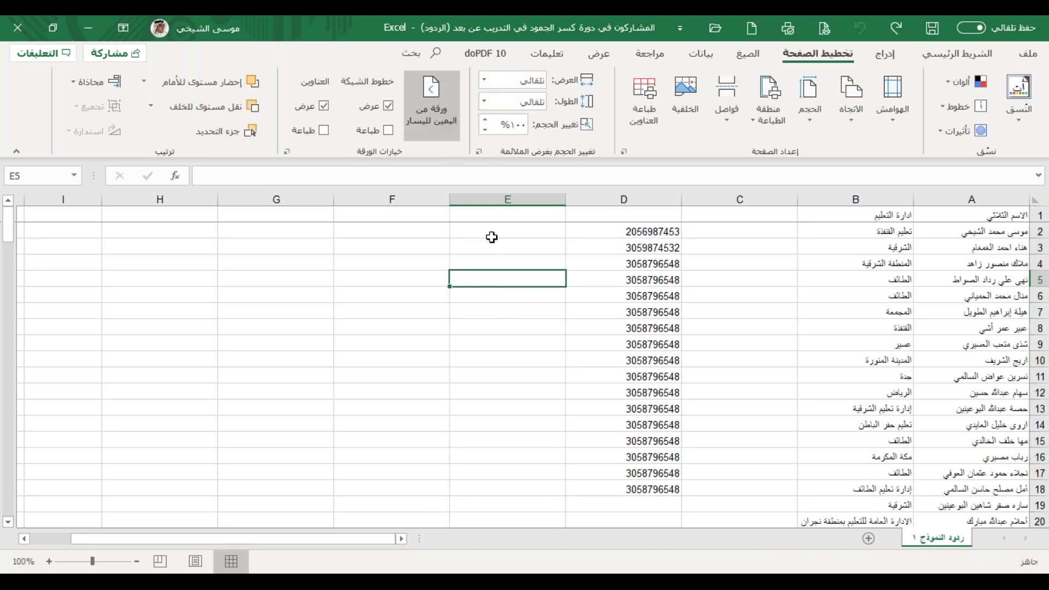
click(492, 234)
drag(492, 234, 484, 483)
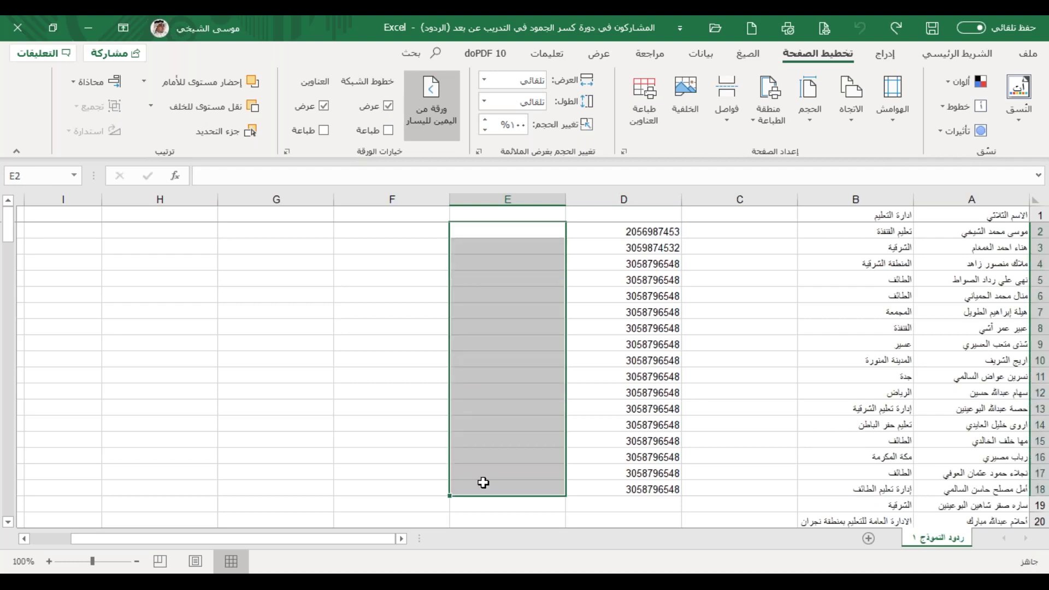
text(=)
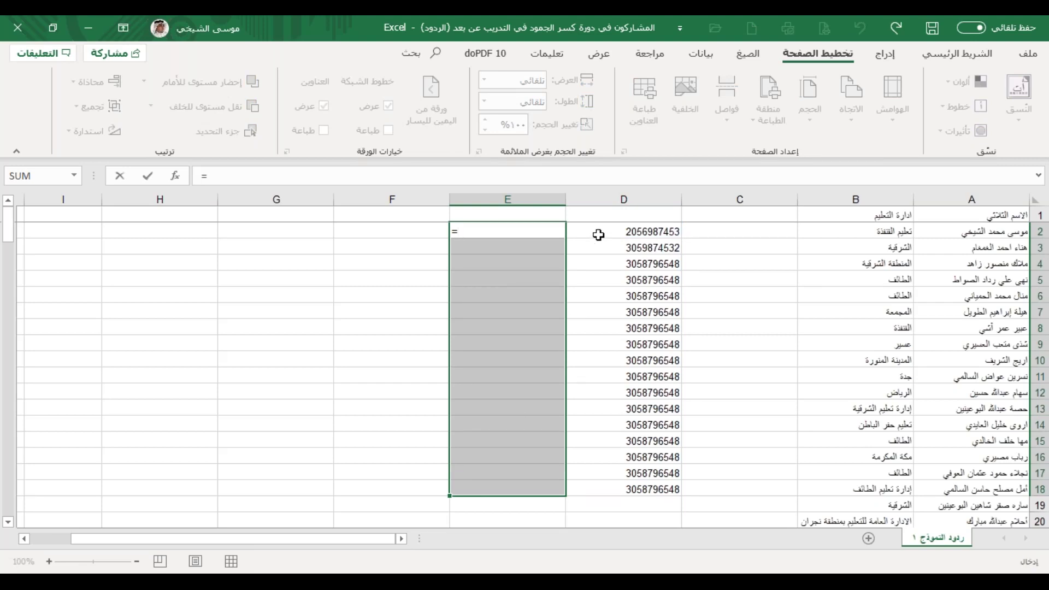
text(le)
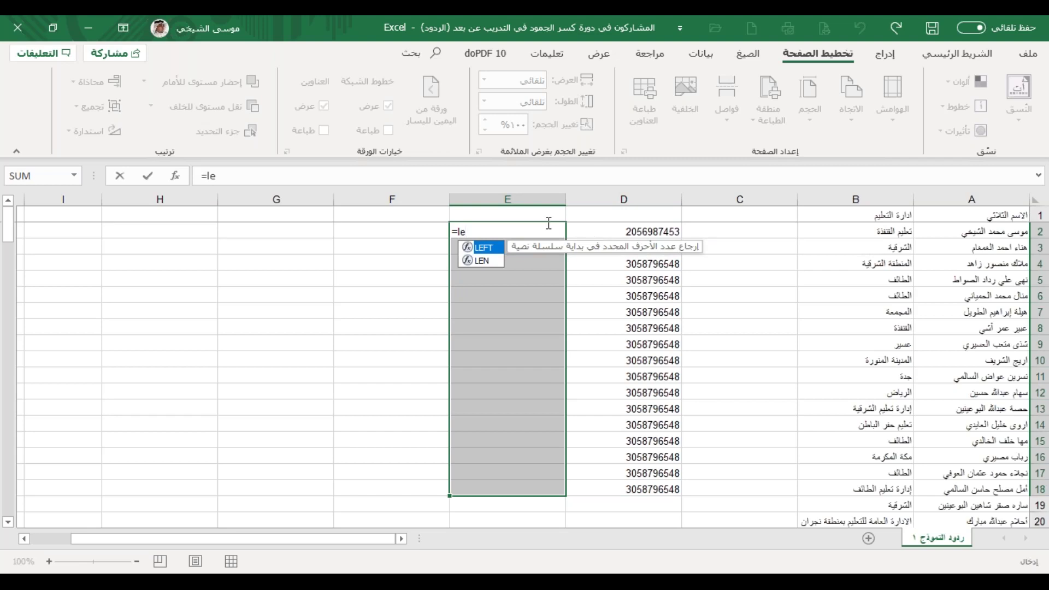
key(Tab)
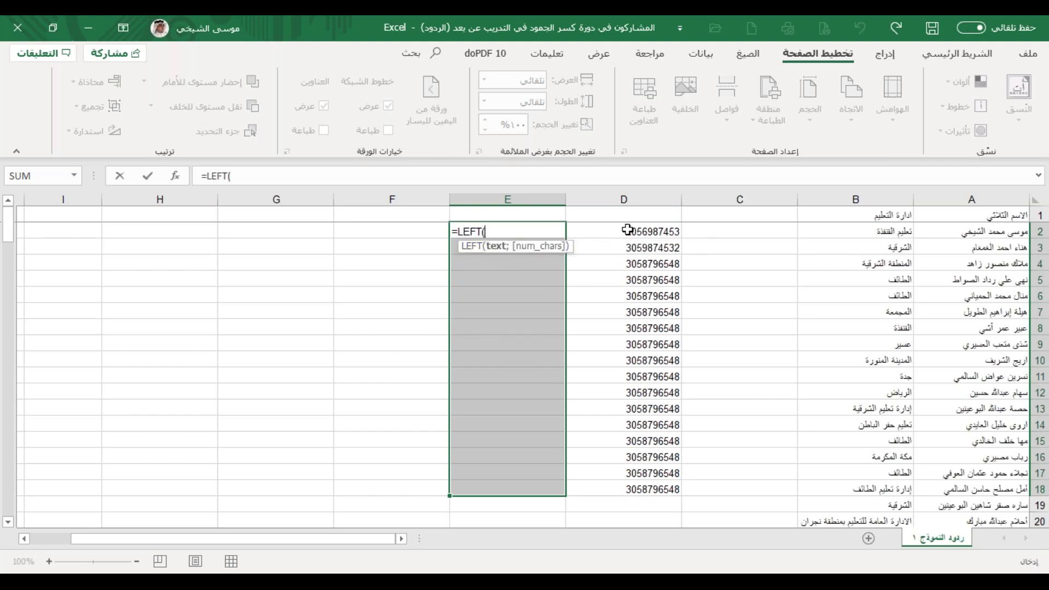
click(627, 230)
text(;)
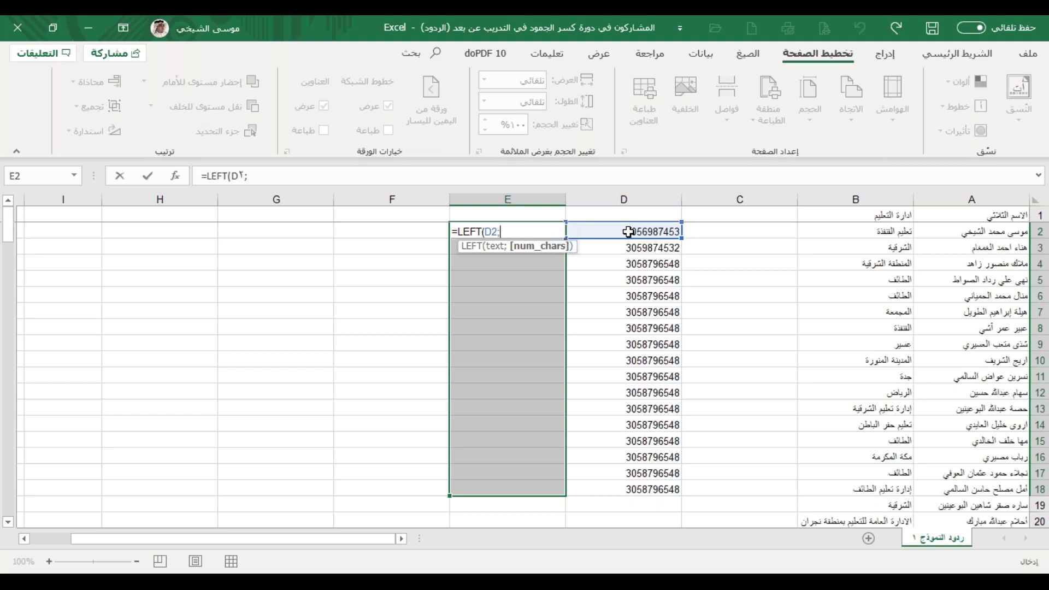
text(4))
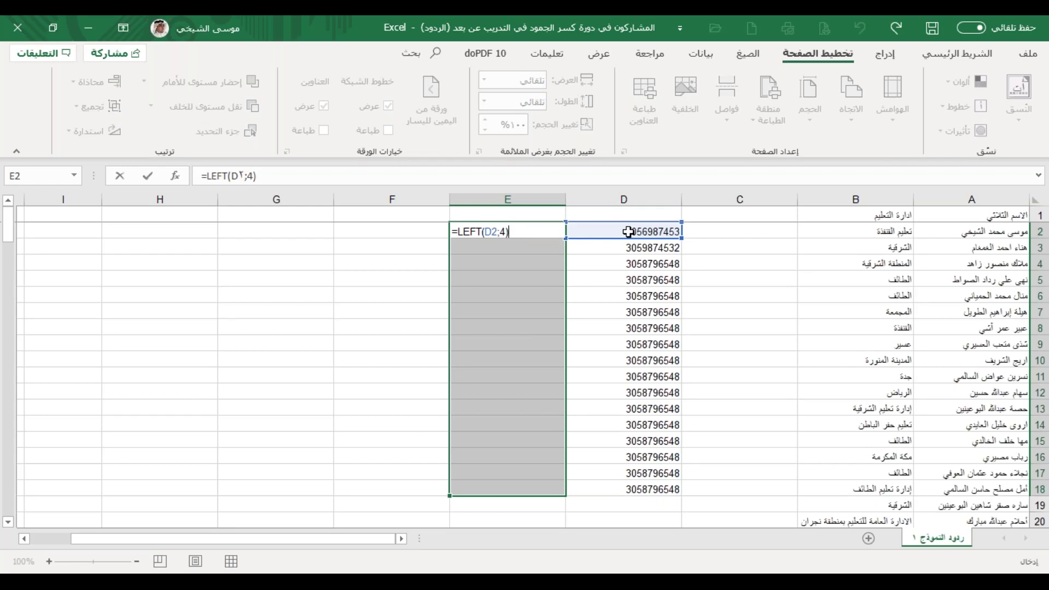
key(ctrl+Return)
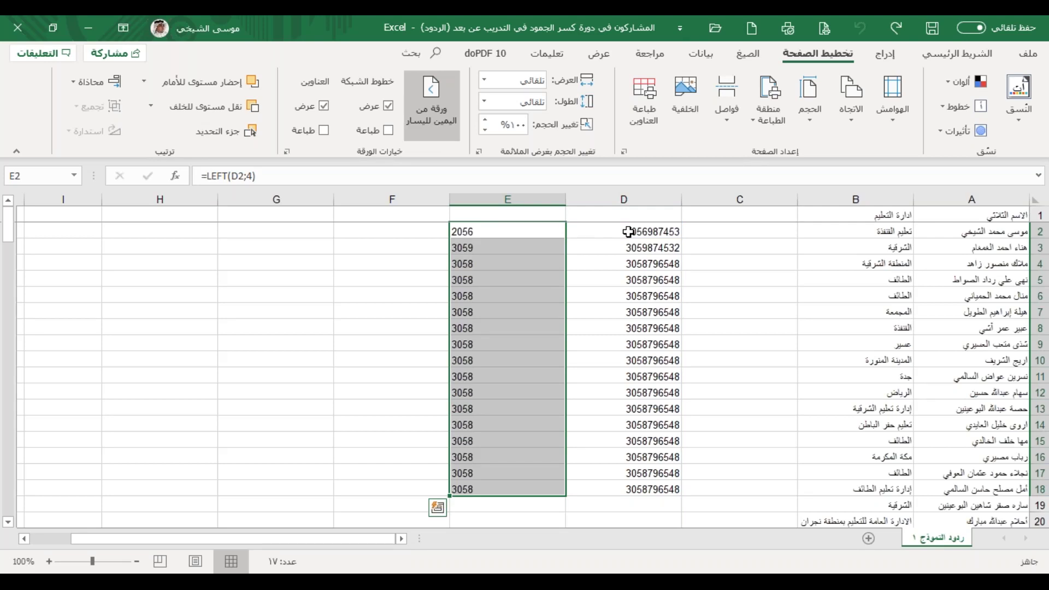
- Fill G2:G15 with the label 'تدريب القنفذة بنات', then clear those cells again
click(284, 232)
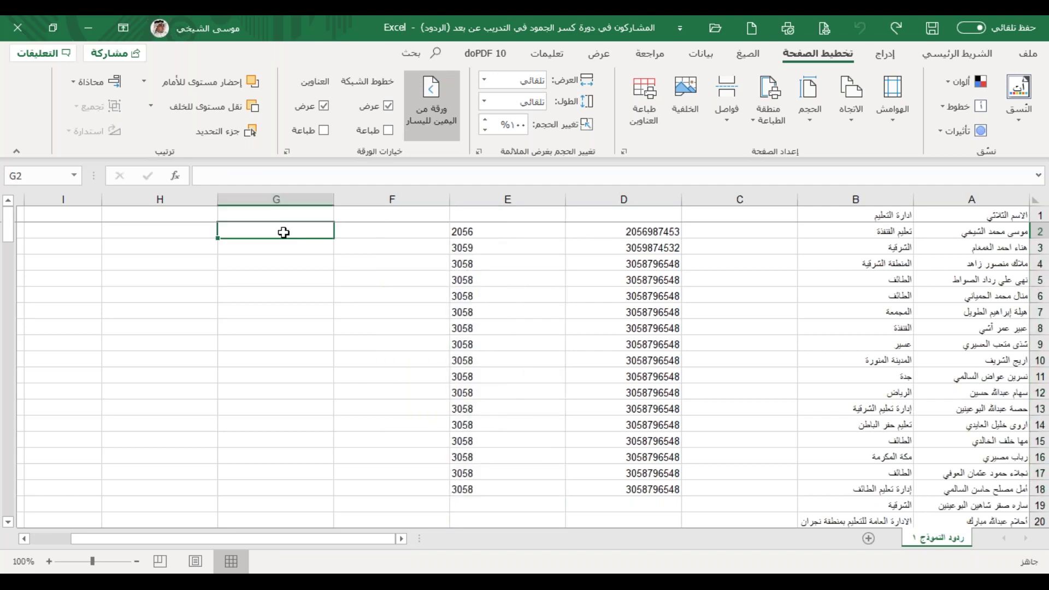
drag(284, 233, 289, 437)
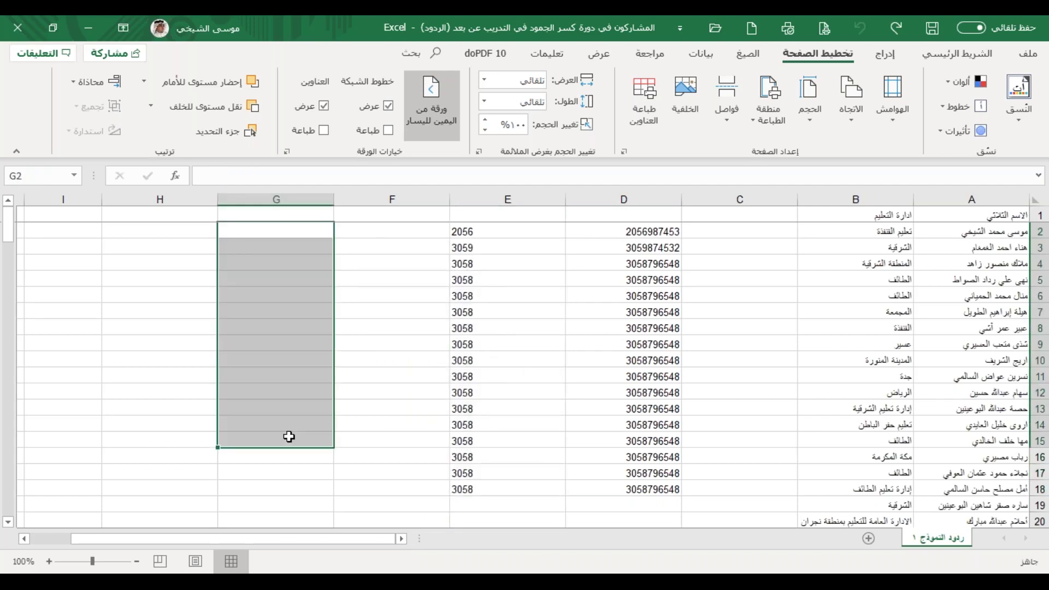
text(h)
key(BackSpace)
text(تدري)
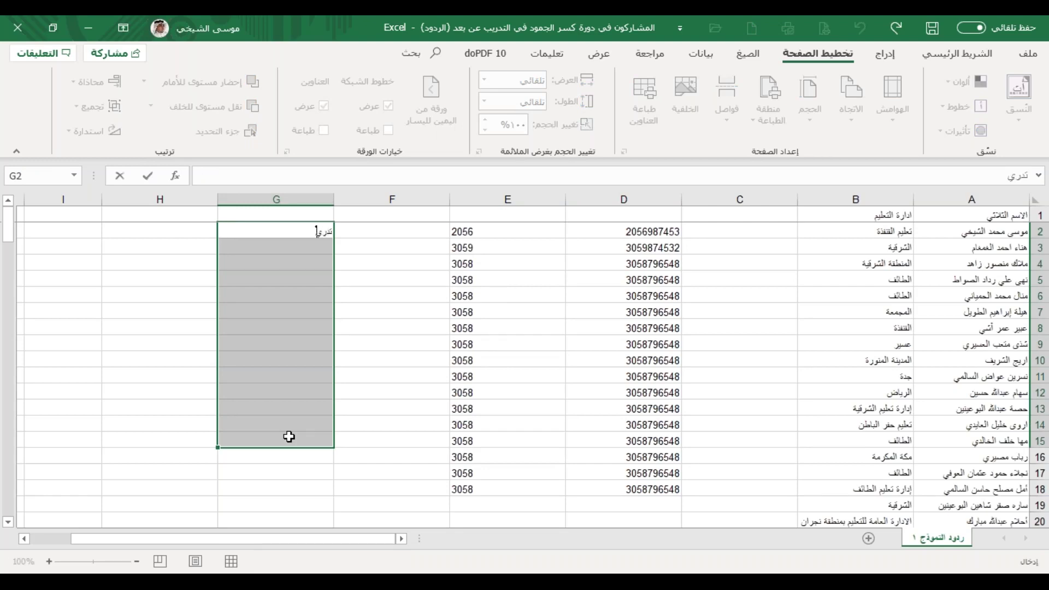
text(ب القنفذة بنات)
key(ctrl+Return)
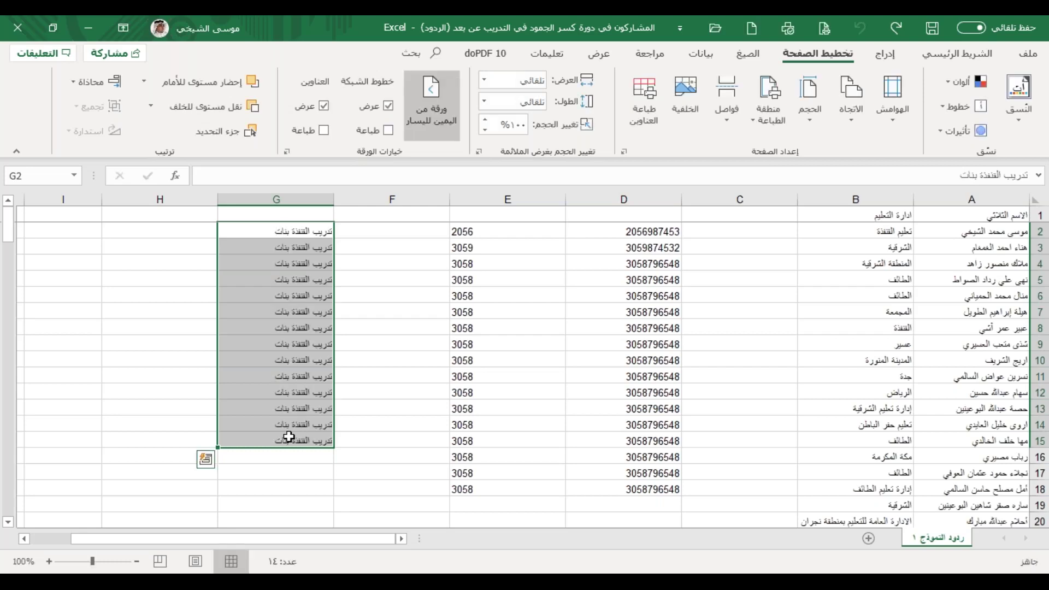
key(Delete)
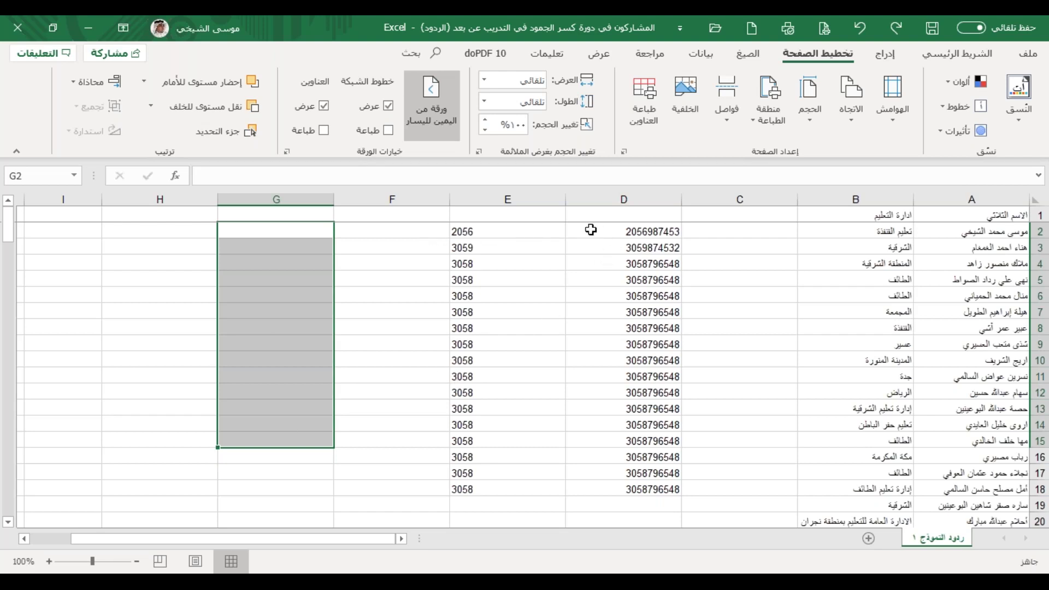
- Enter =RIGHT(D2;4) in F2 and fill it down to F18
click(487, 234)
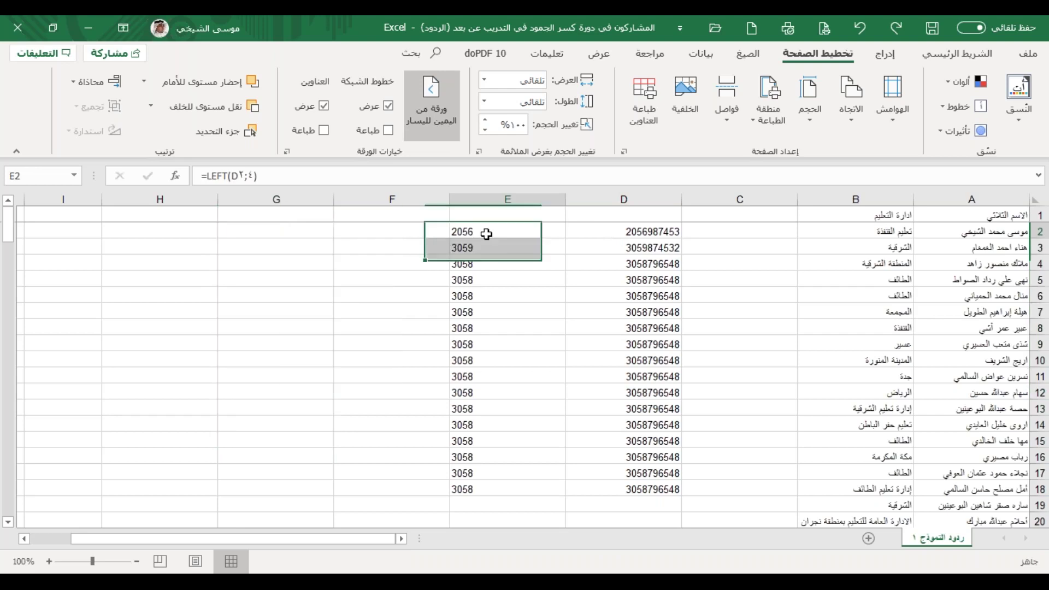
click(378, 227)
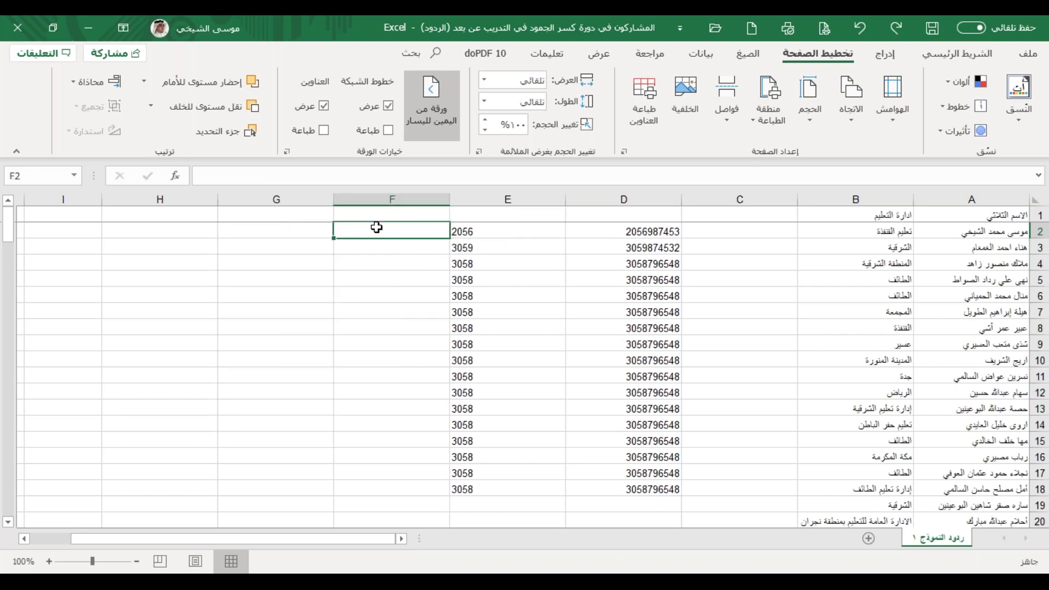
text(=)
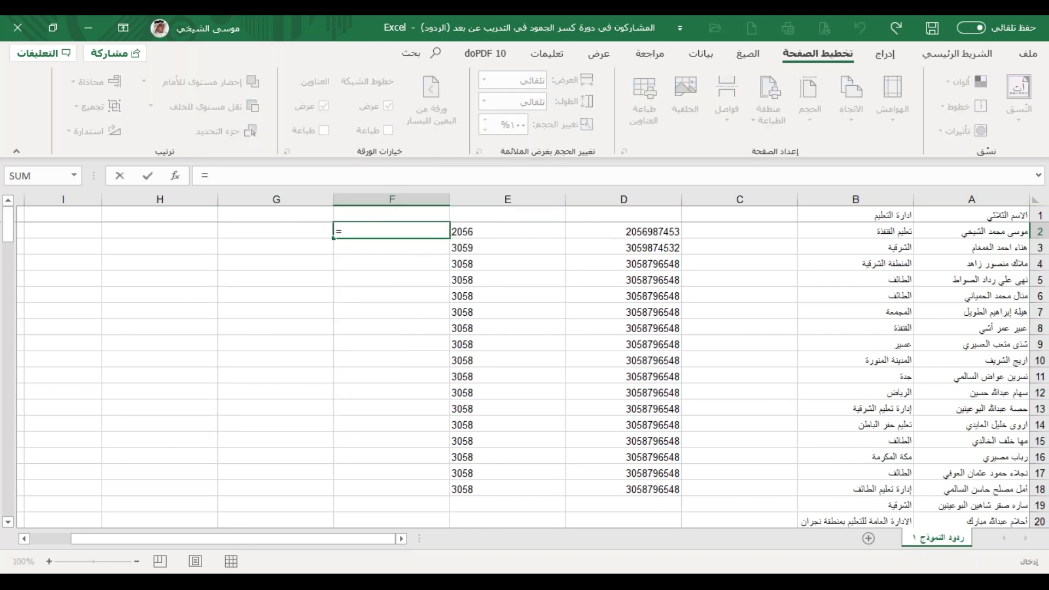
text(r)
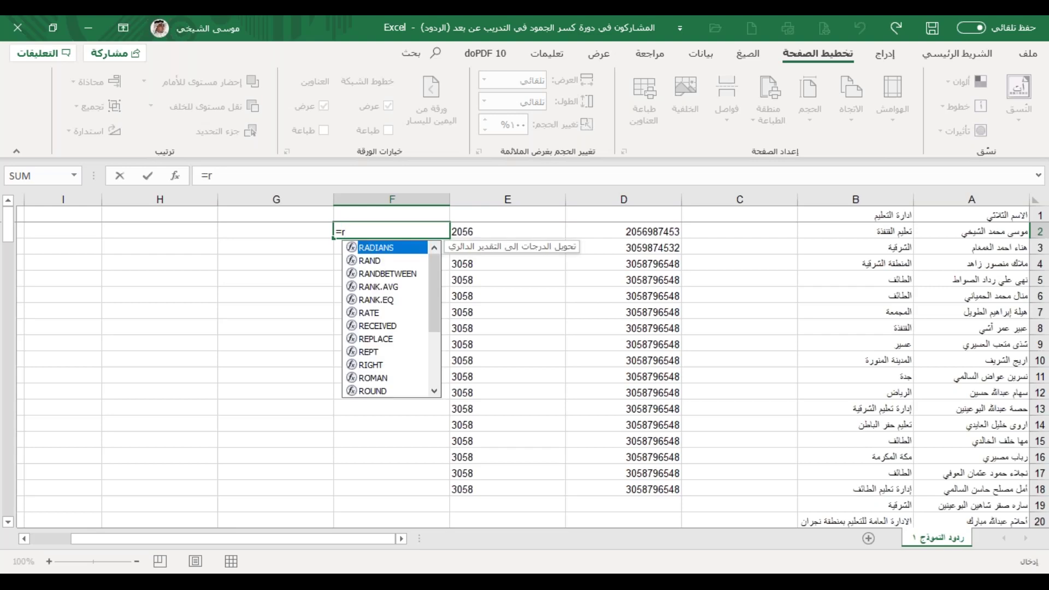
text(i)
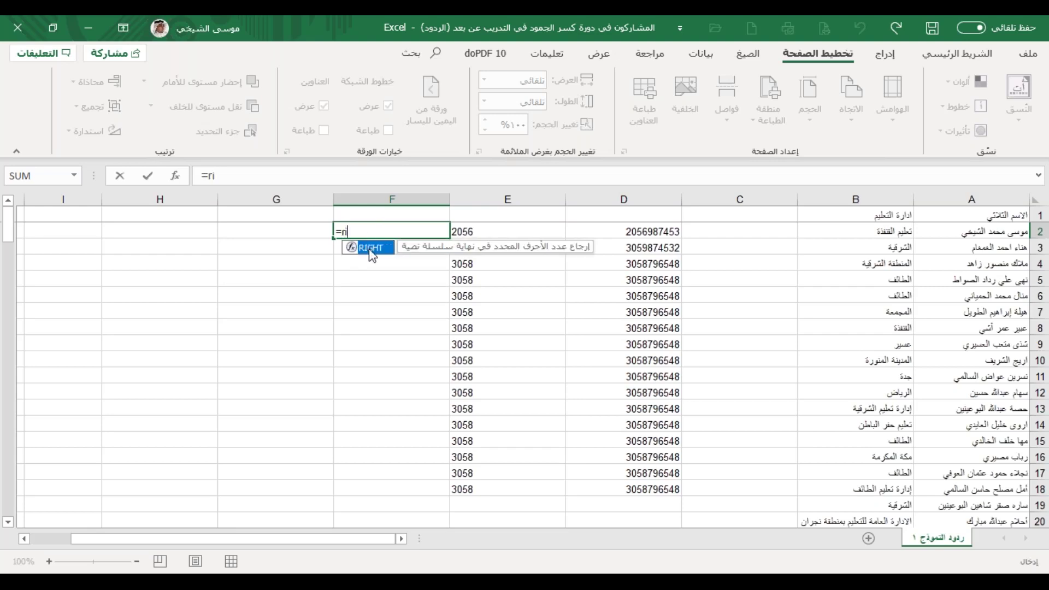
double_click(371, 249)
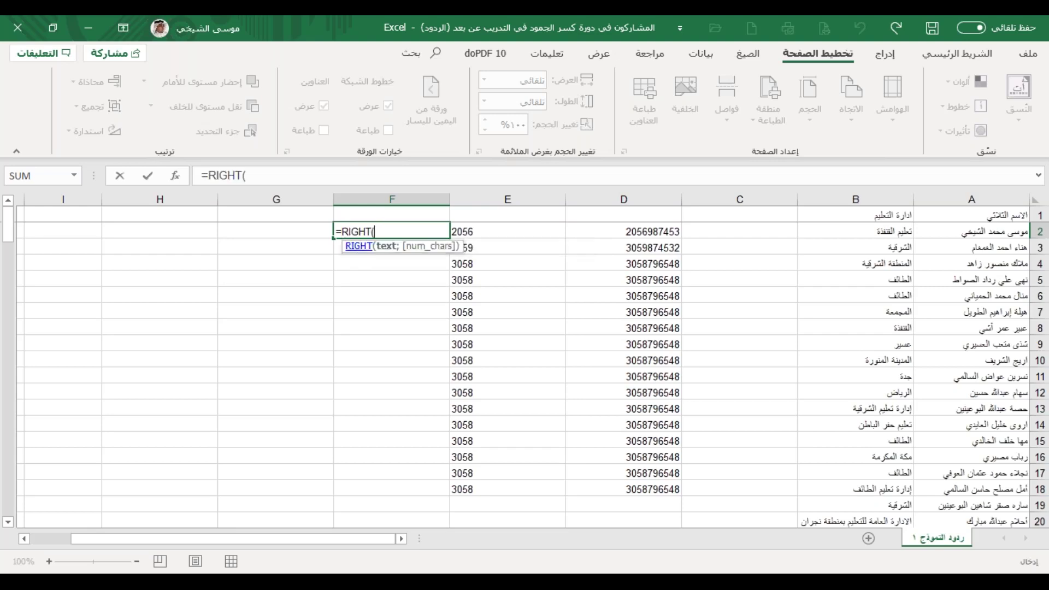
click(605, 233)
text(;)
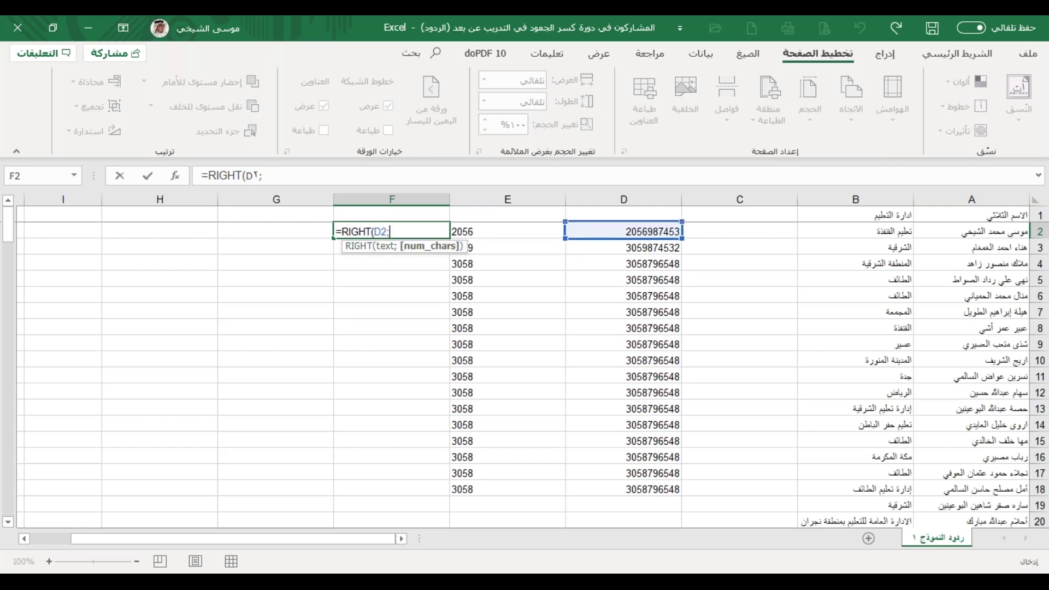
text(4))
key(Return)
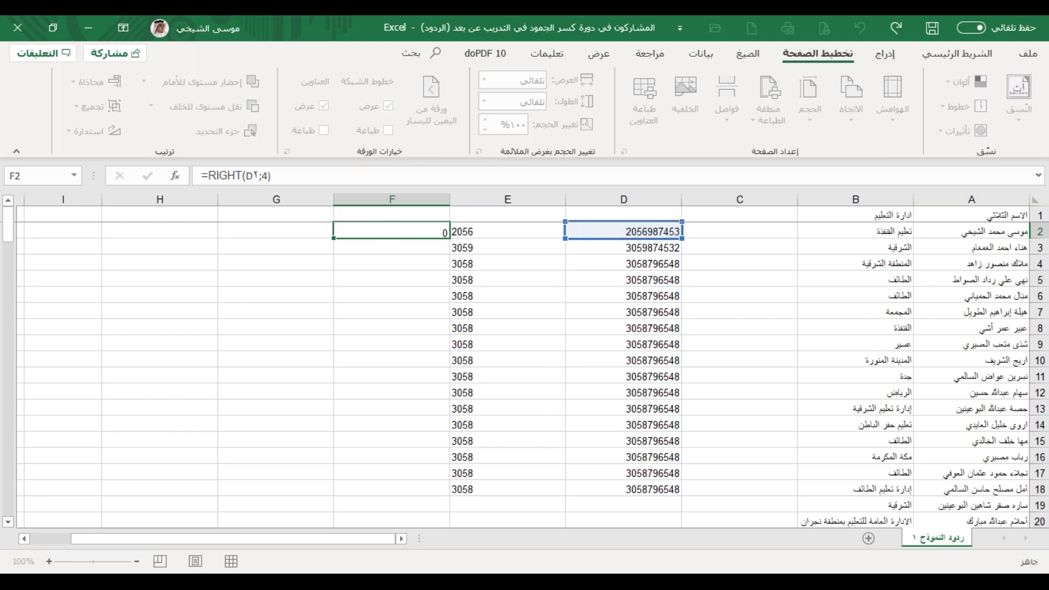
click(424, 230)
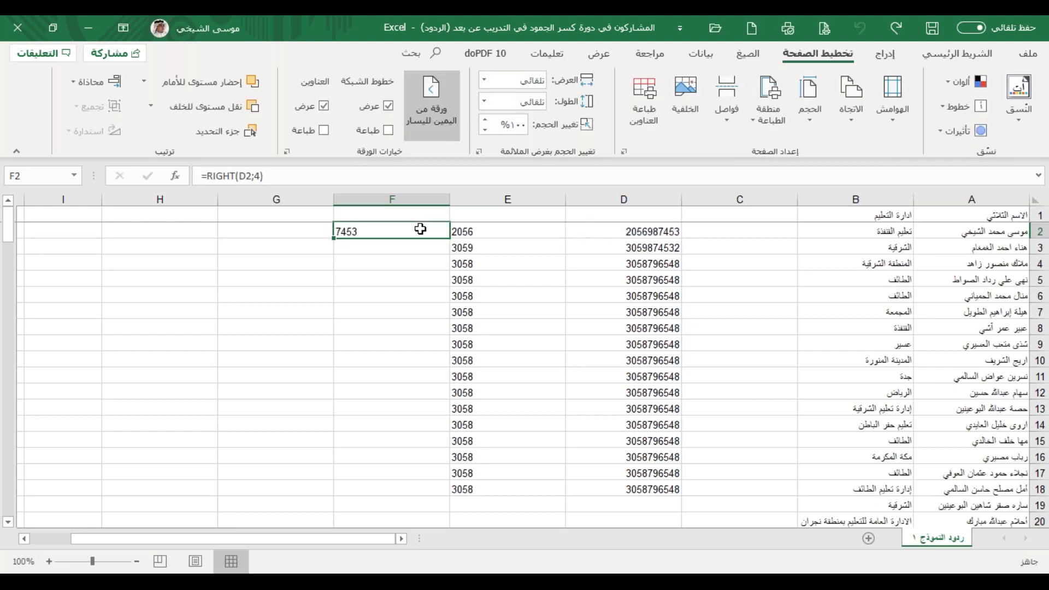
drag(334, 238, 351, 495)
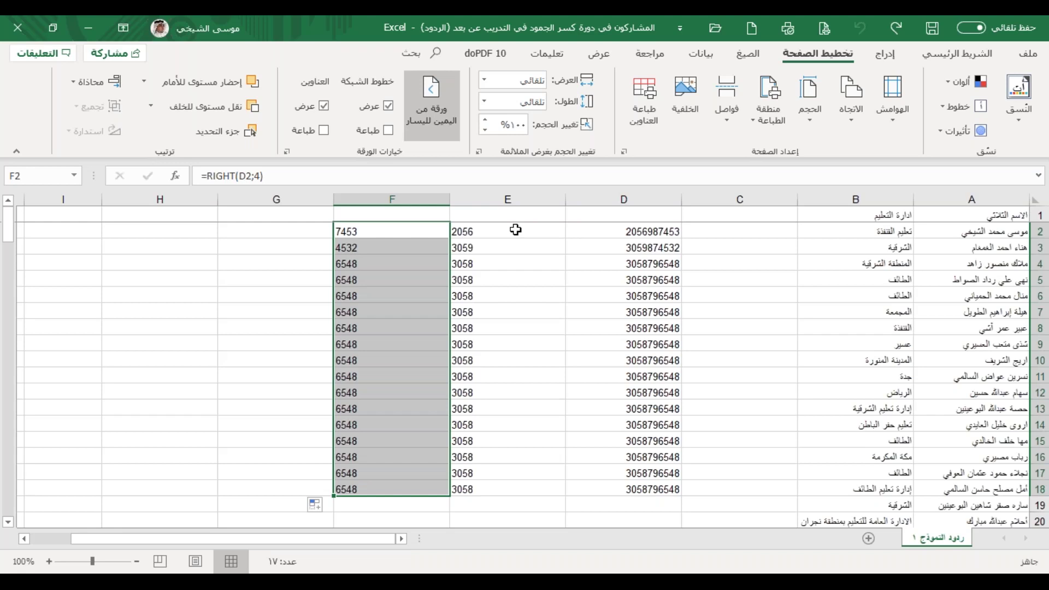
- Select the range D2 through G18
click(435, 236)
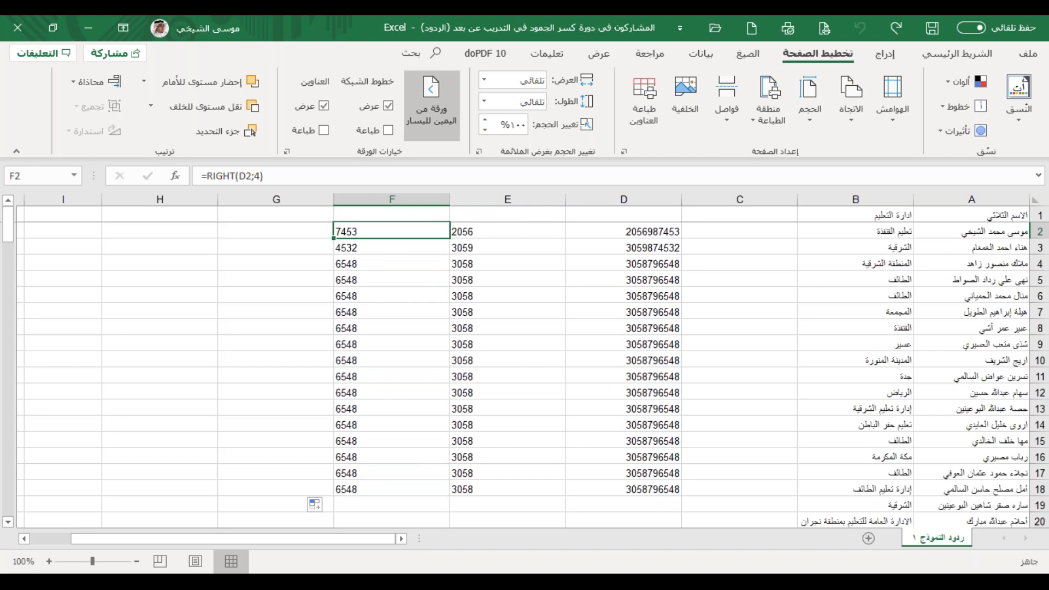
click(624, 231)
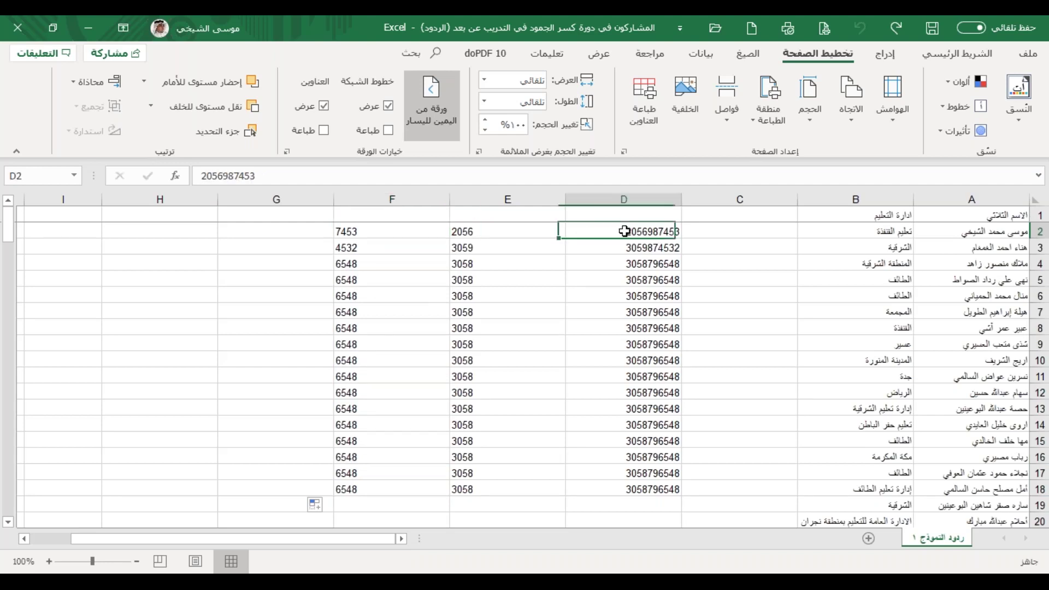
drag(625, 231, 279, 495)
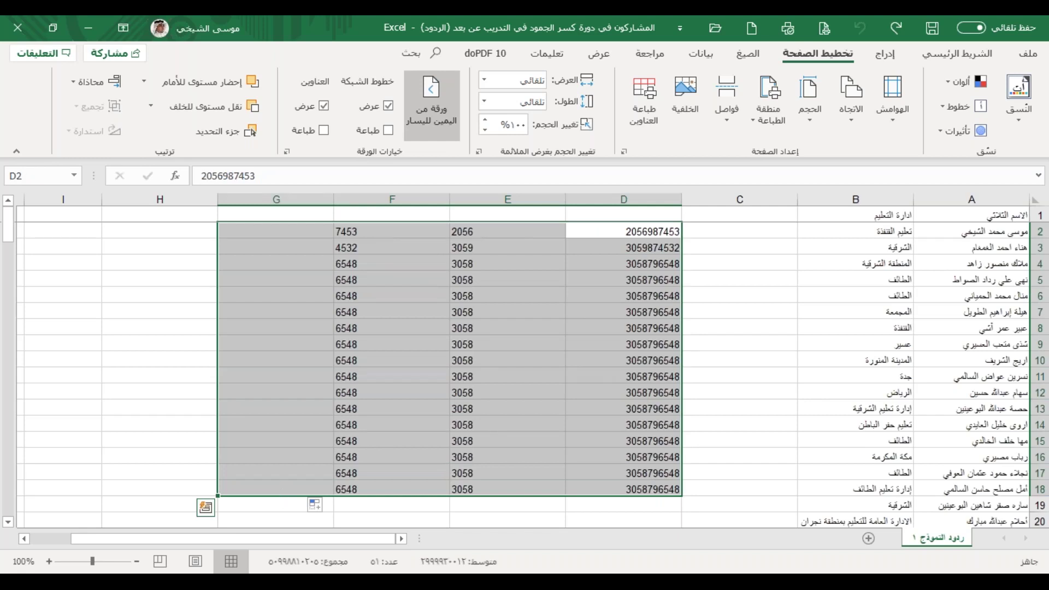
- Clear D2:G18, then try a partial =CONCATENATE(A2; formula in D2 and undo it
key(Delete)
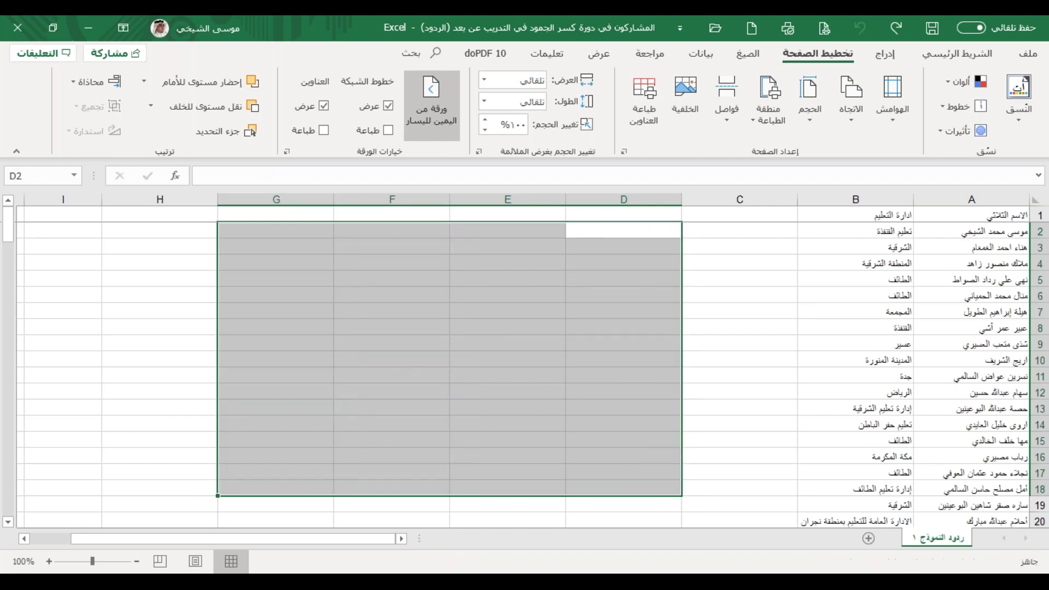
click(592, 229)
text(=)
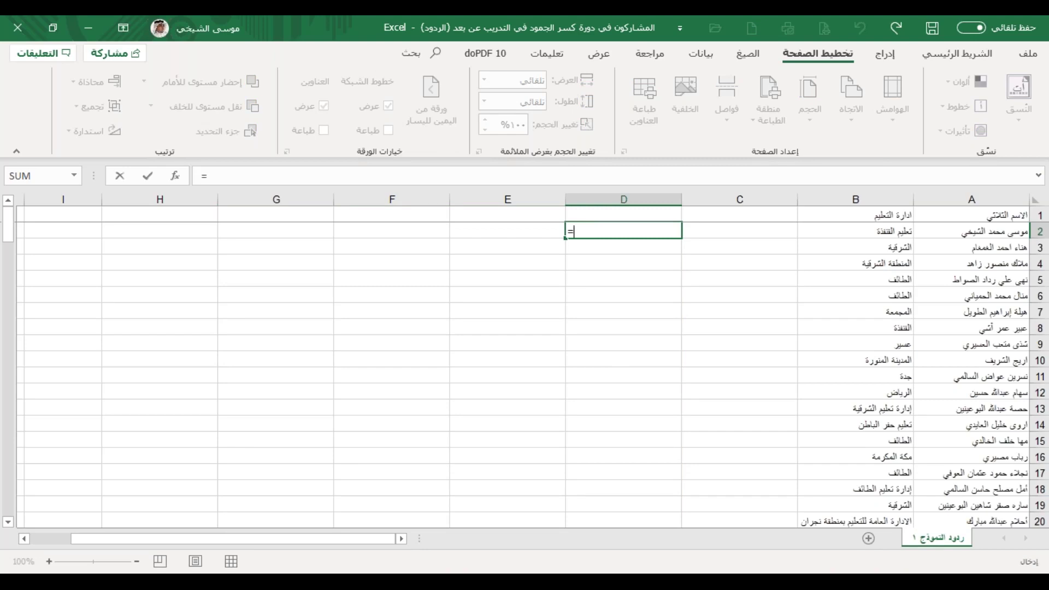
text(c)
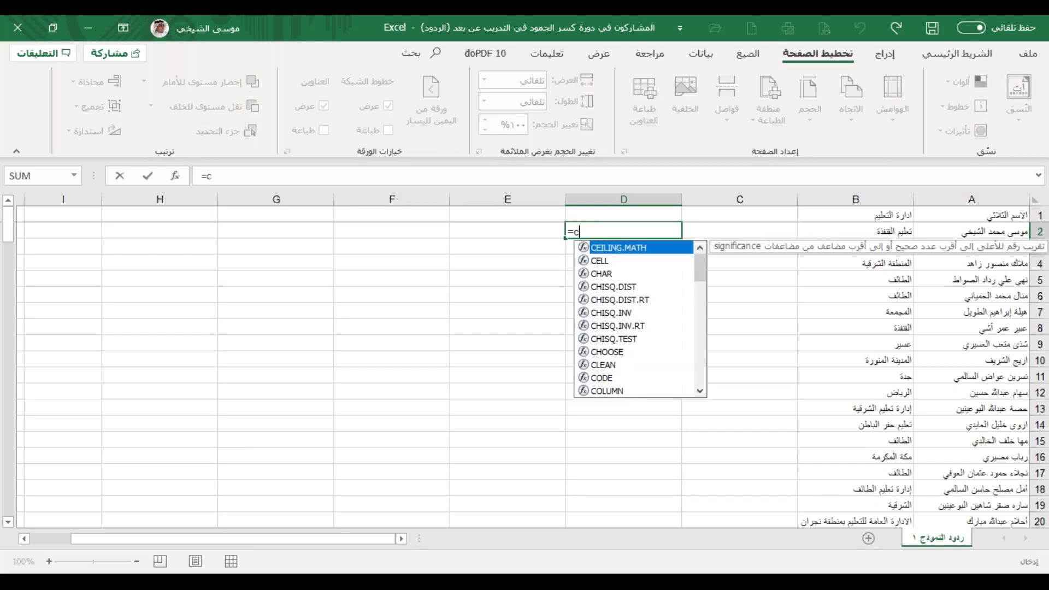
text(on)
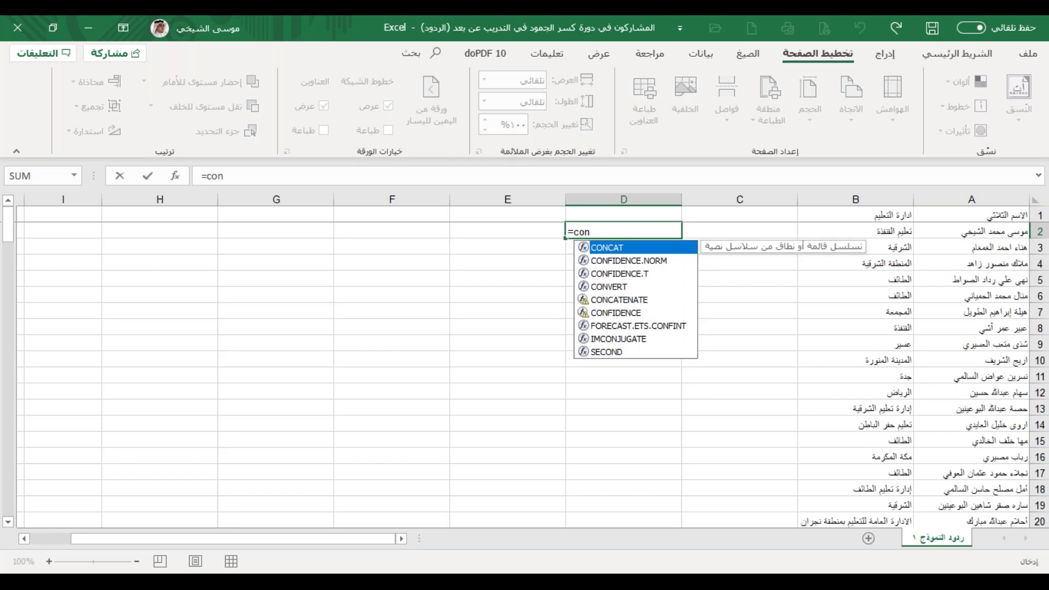
double_click(633, 305)
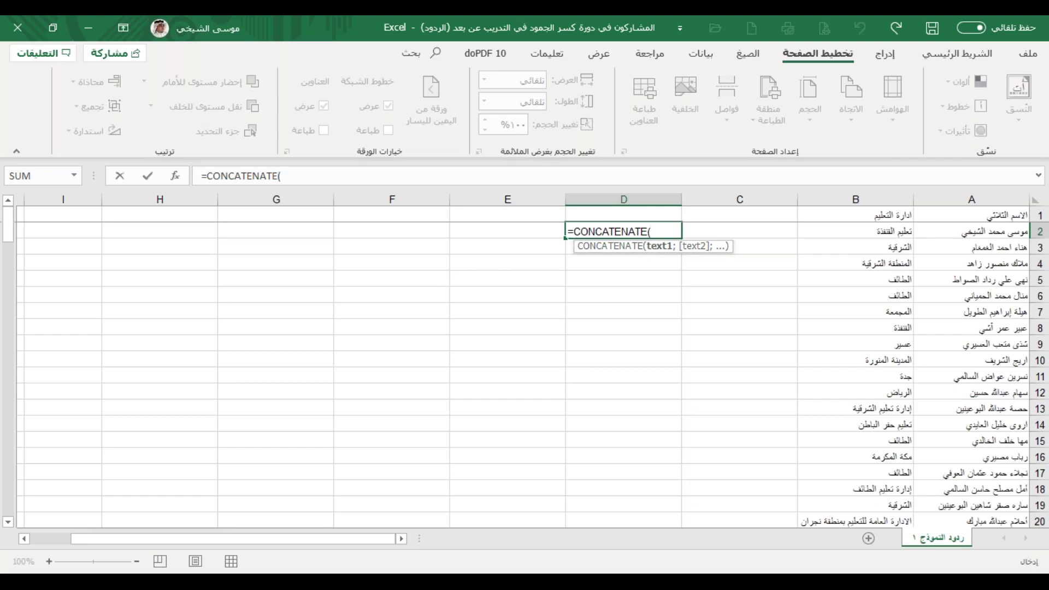
click(937, 230)
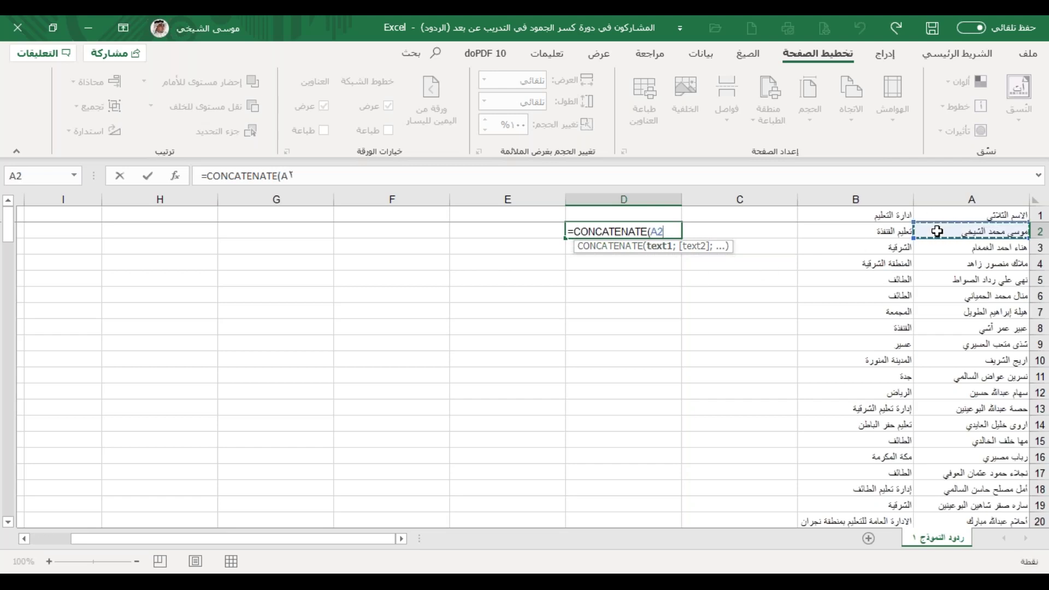
text(;)
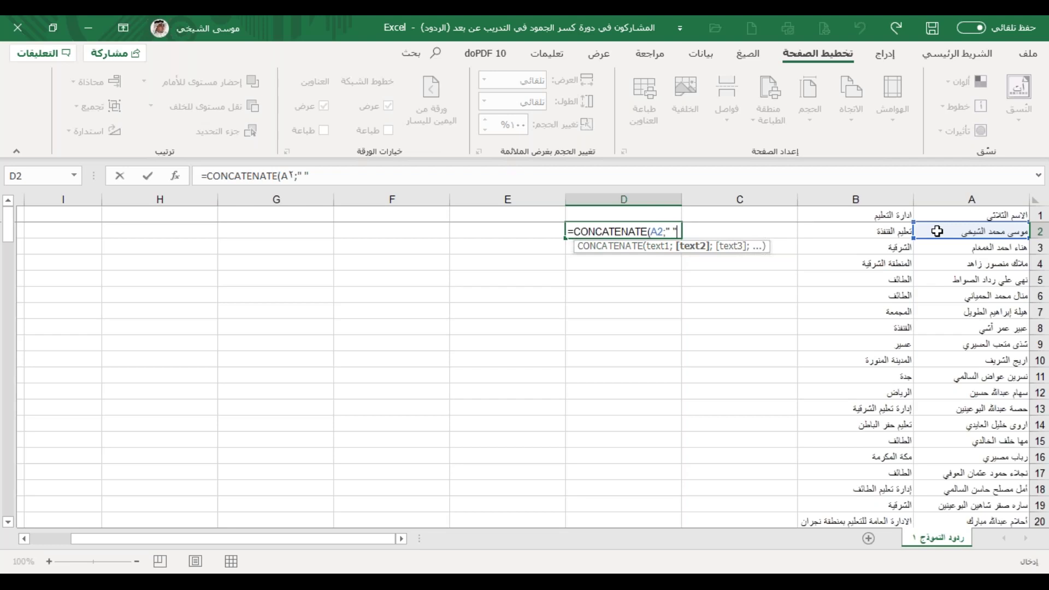
click(889, 233)
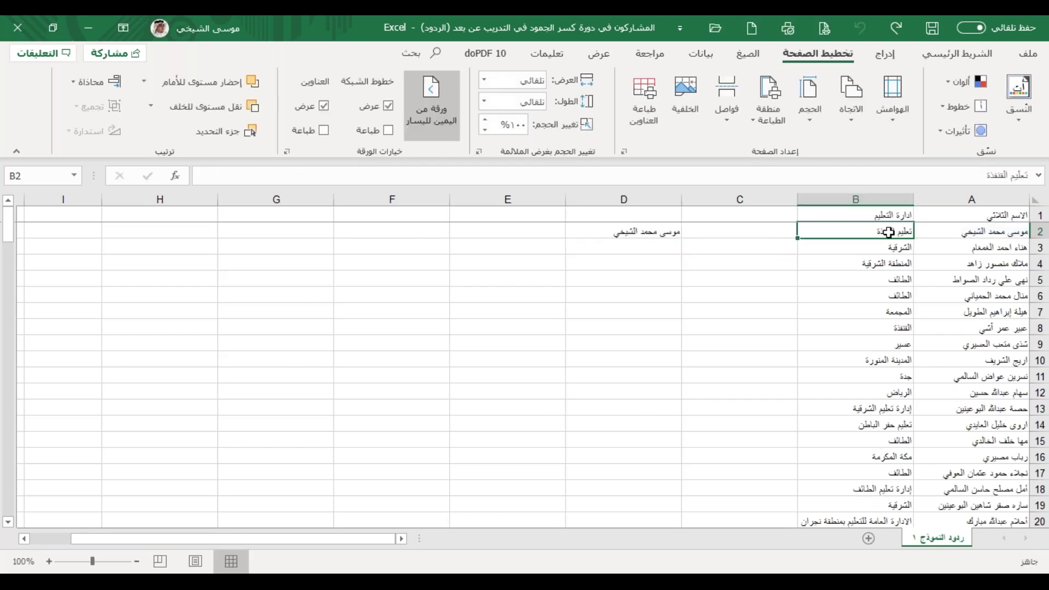
key(ctrl+z)
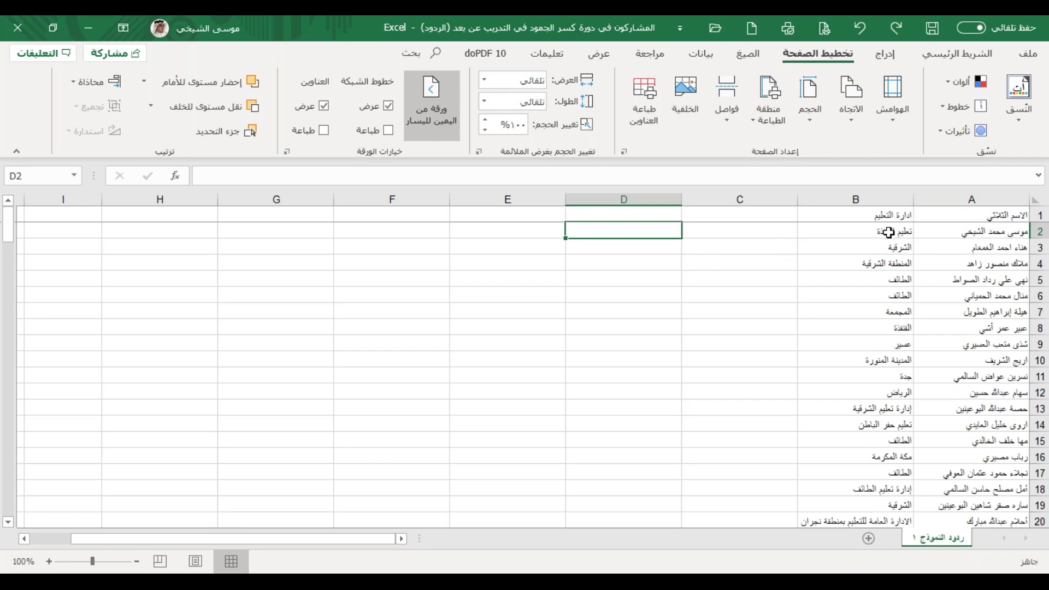
- Enter =CONCATENATE(A2;" ";B2) in D2 to join A2's name and B2's department with a space
text(=co)
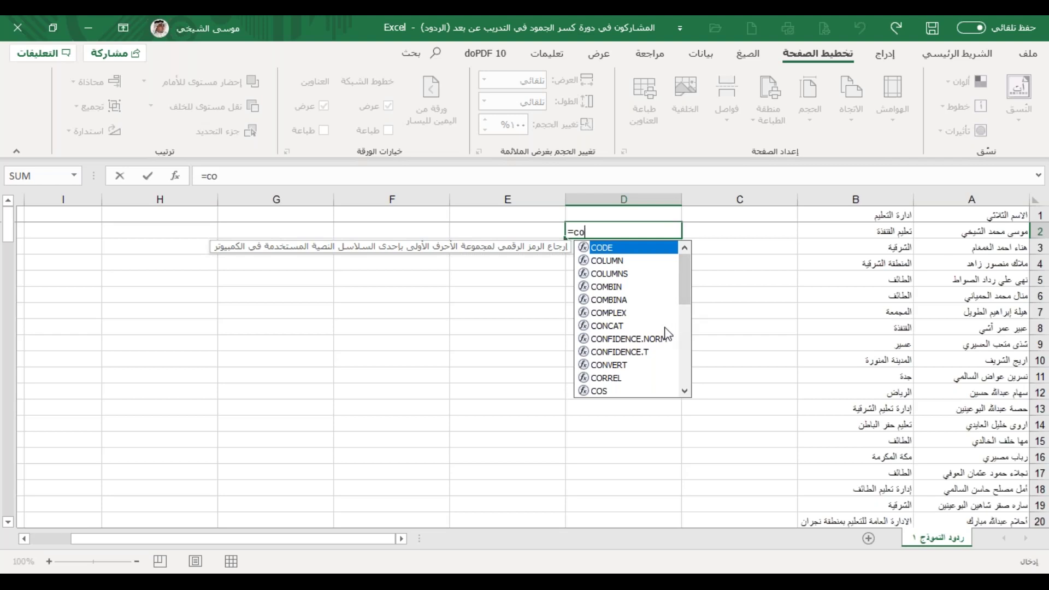
text(n)
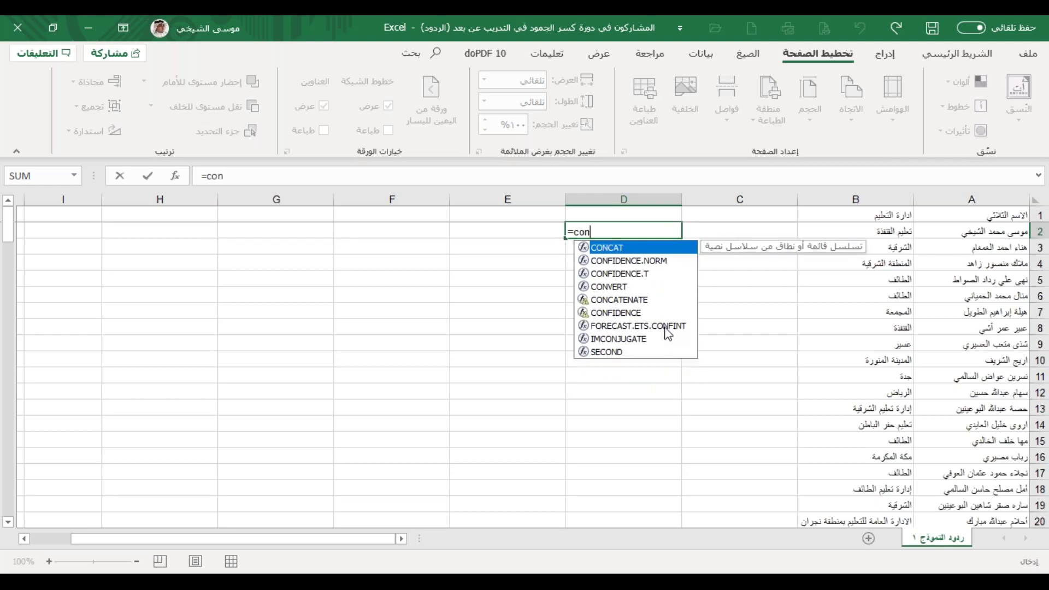
double_click(648, 302)
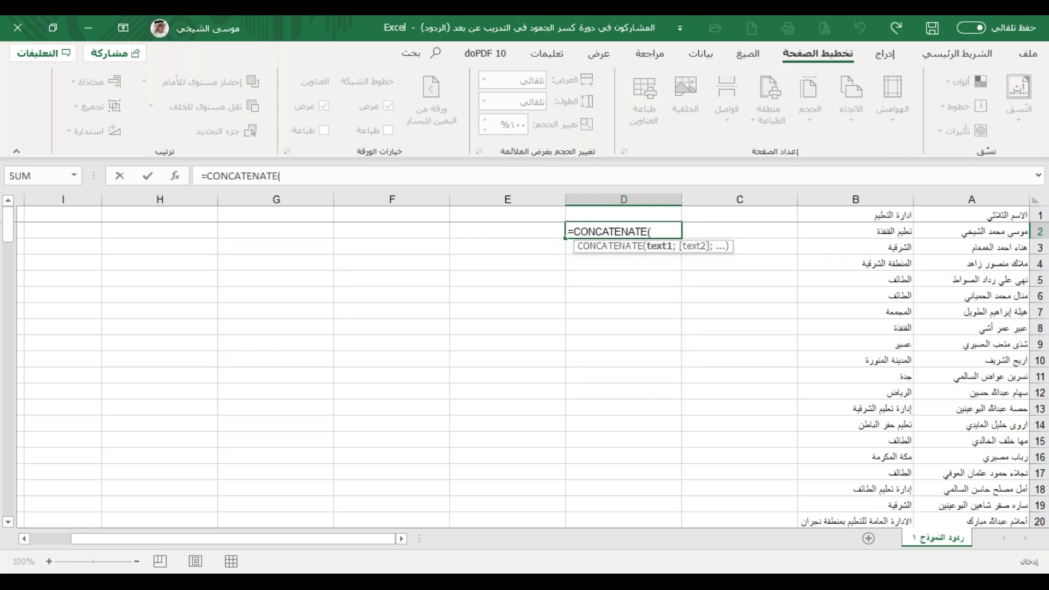
click(928, 234)
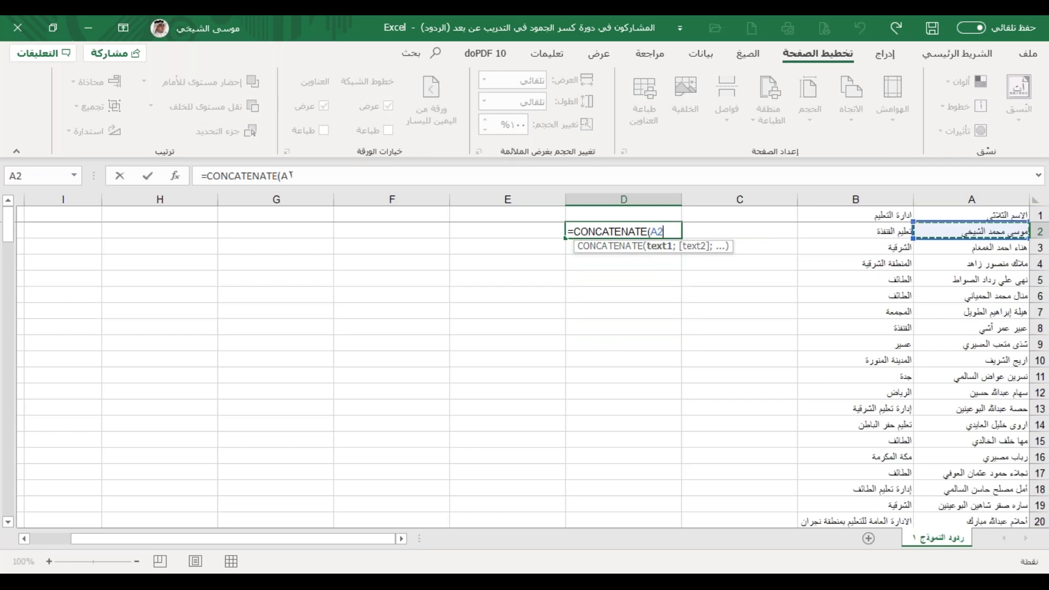
text(;" ")
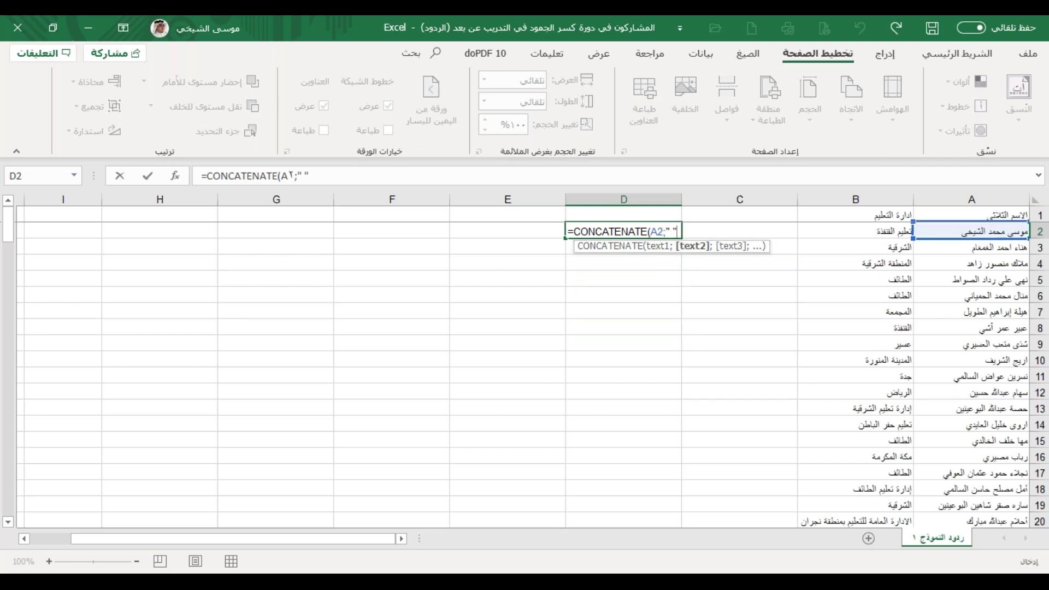
text(;)
click(901, 232)
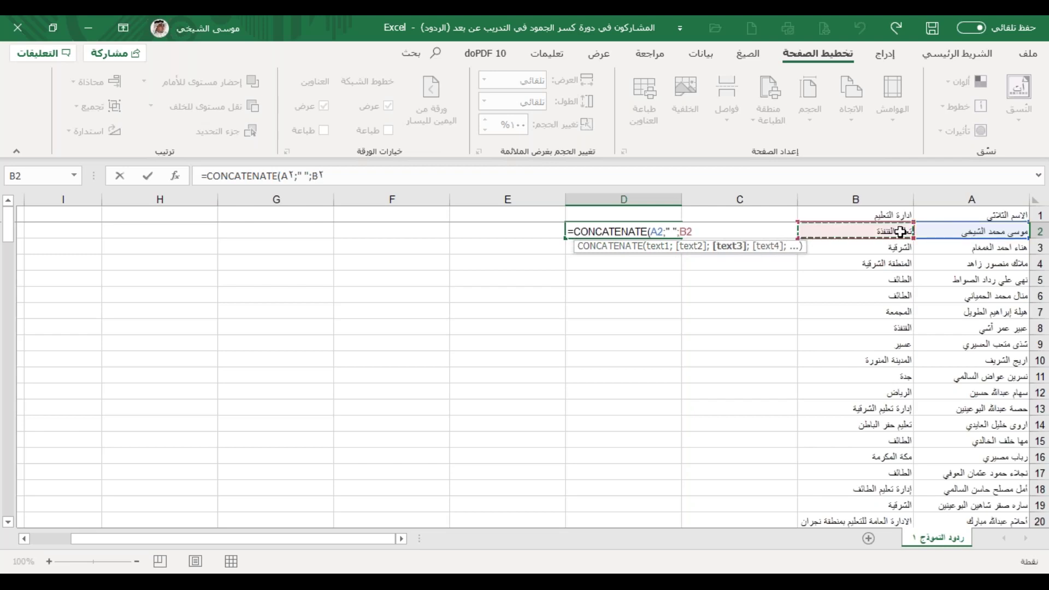
text())
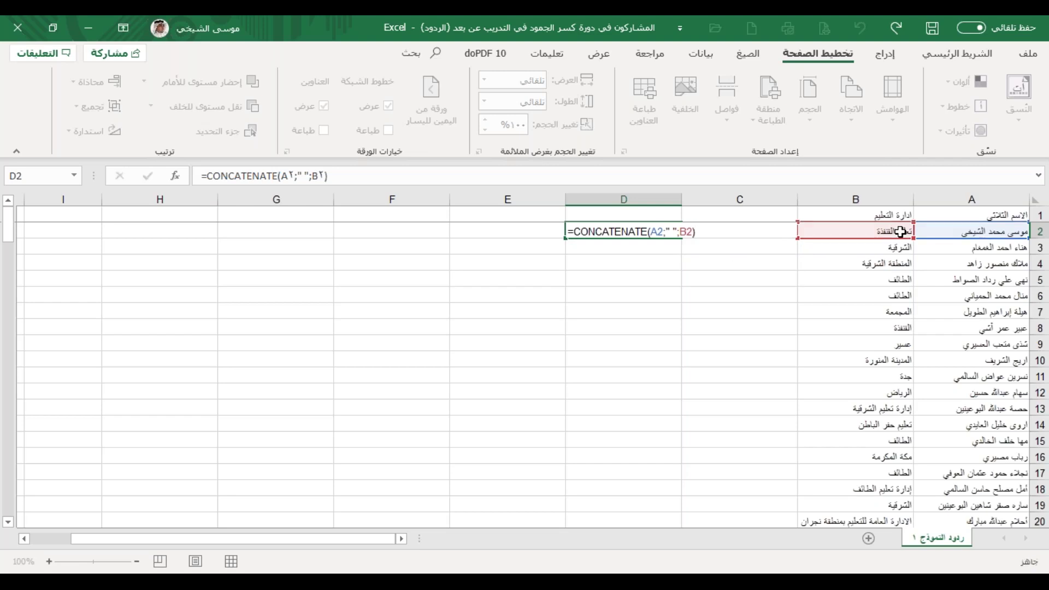
key(Return)
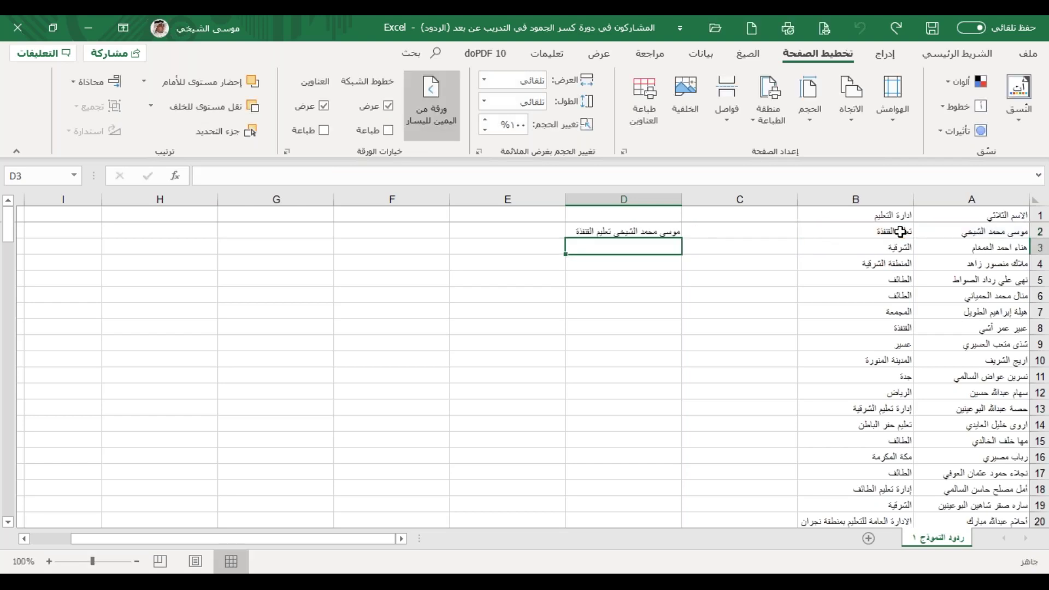
- Delete the test formula so D2 is empty again
click(672, 234)
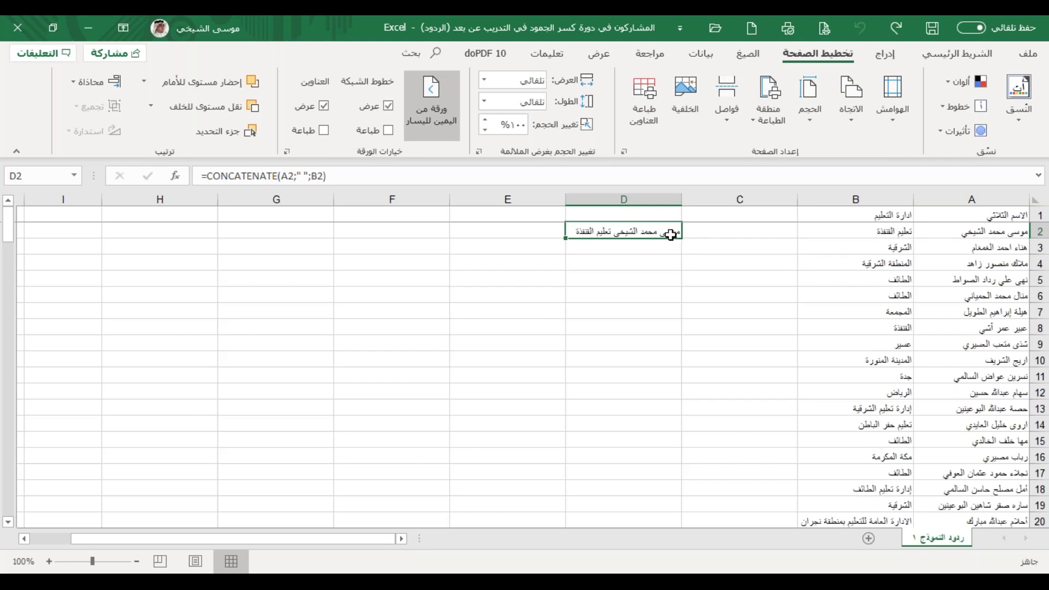
key(BackSpace)
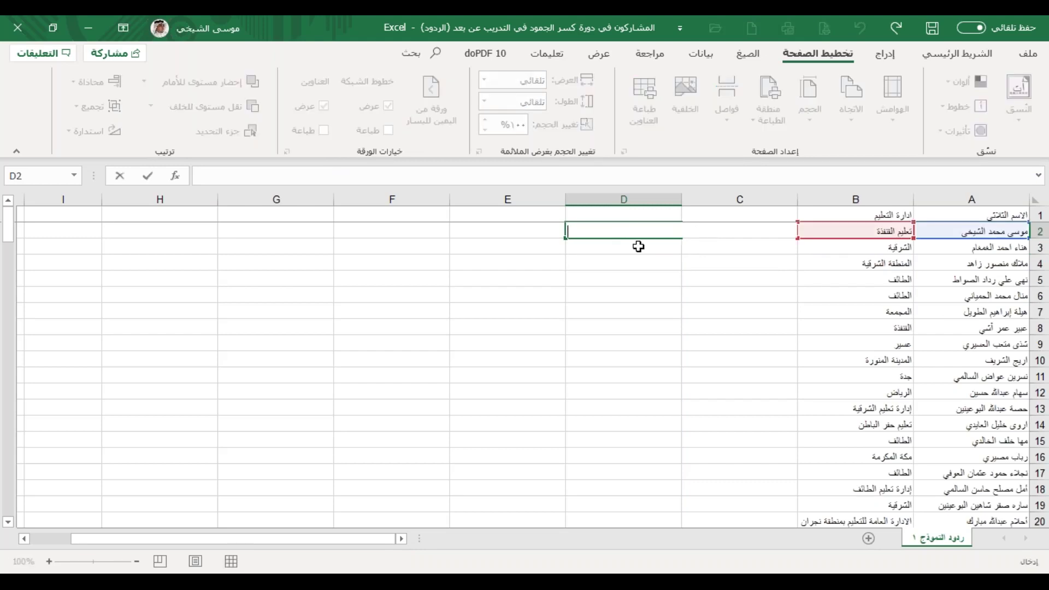
click(636, 234)
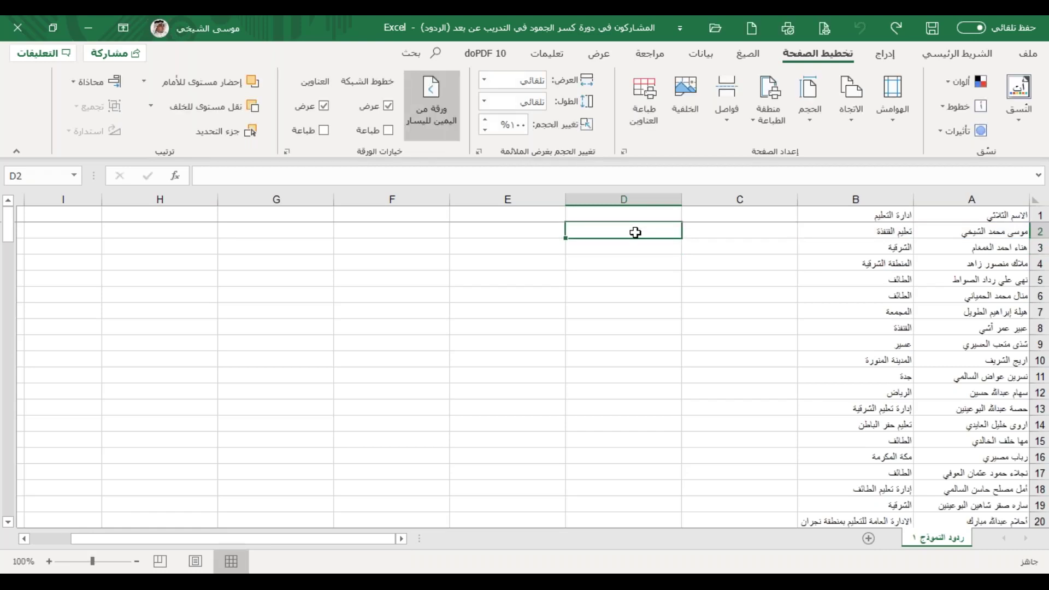
- Select column D from D2 down to D162, the last response row
key(shift+Down)
key(shift+Down)
key(shift+Down)
key(shift+Down)
key(shift+Down)
key(shift+Down)
key(shift+Down)
key(shift+Down)
key(shift+Down)
key(shift+Down)
key(shift+Down)
key(shift+Down)
key(shift+Down)
key(shift+Down)
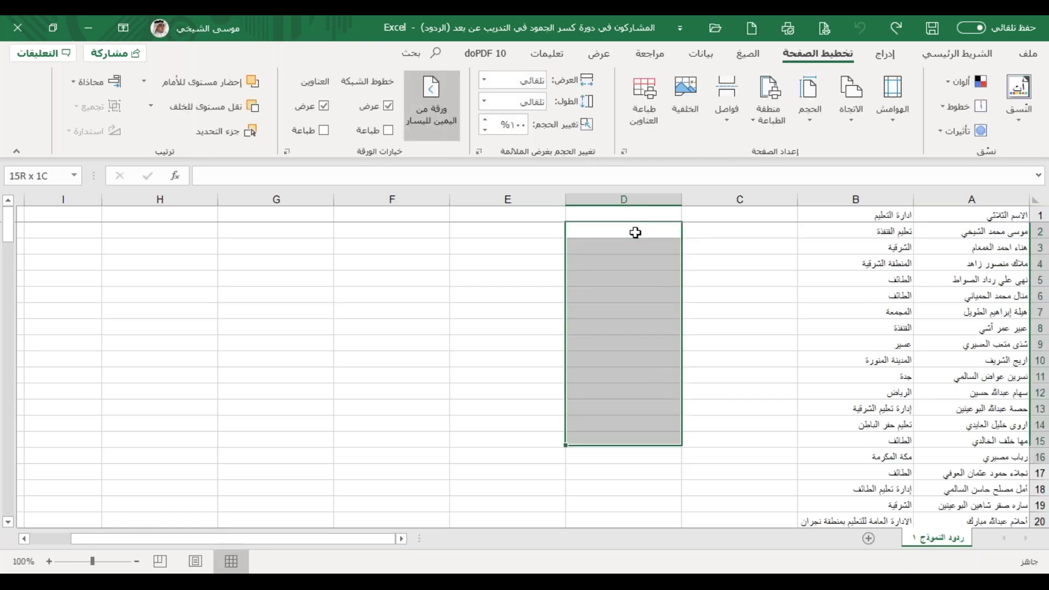
key(shift+Down)
key(shift+Down)
key(shift+Down)
key(shift+Down)
key(shift+Down)
key(shift+Down)
key(shift+Down)
key(shift+Down)
key(shift+Down)
key(shift+Down)
key(shift+Down)
key(shift+Down)
key(shift+Down)
key(shift+Down)
key(shift+Down)
key(shift+Down)
key(shift+Down)
key(shift+Down)
key(shift+Down)
key(shift+Down)
key(shift+Down)
key(shift+Down)
key(shift+Down)
key(shift+Down)
key(shift+Down)
key(shift+Down)
key(shift+Down)
key(shift+Down)
key(shift+Down)
key(shift+Down)
key(shift+Down)
key(shift+Down)
key(shift+Down)
key(shift+Down)
key(shift+Down)
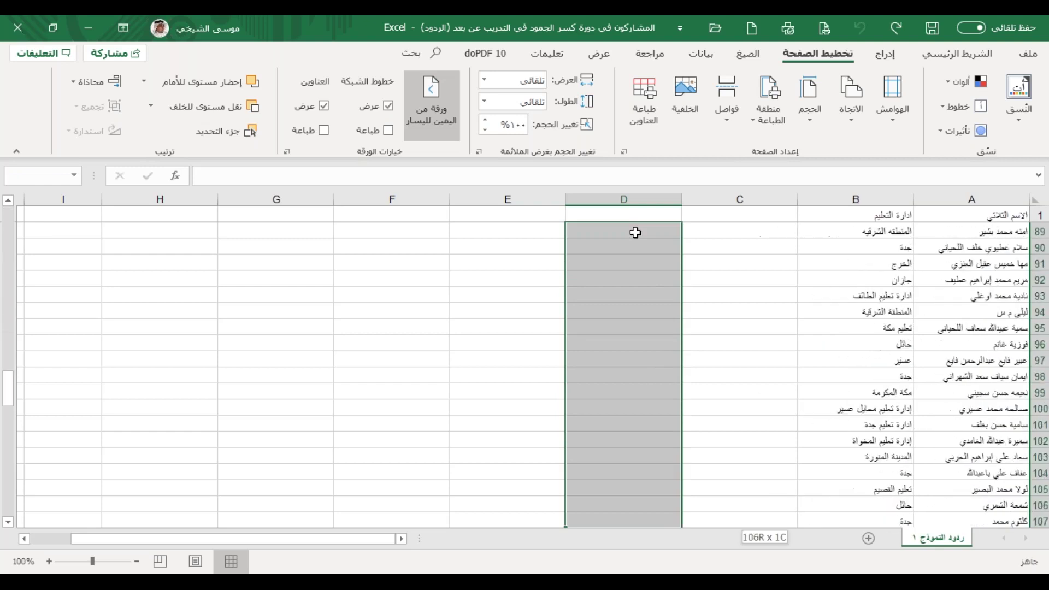
key(shift+Down)
key(shift+Down)
key(shift+Down)
key(shift+Down)
key(shift+Down)
key(shift+Down)
key(shift+Down)
key(shift+Down)
key(shift+Down)
key(shift+Down)
key(shift+Down)
key(shift+Down)
key(shift+Down)
key(shift+Down)
key(shift+Down)
key(shift+Down)
key(shift+Down)
key(shift+Down)
key(shift+Down)
key(shift+Down)
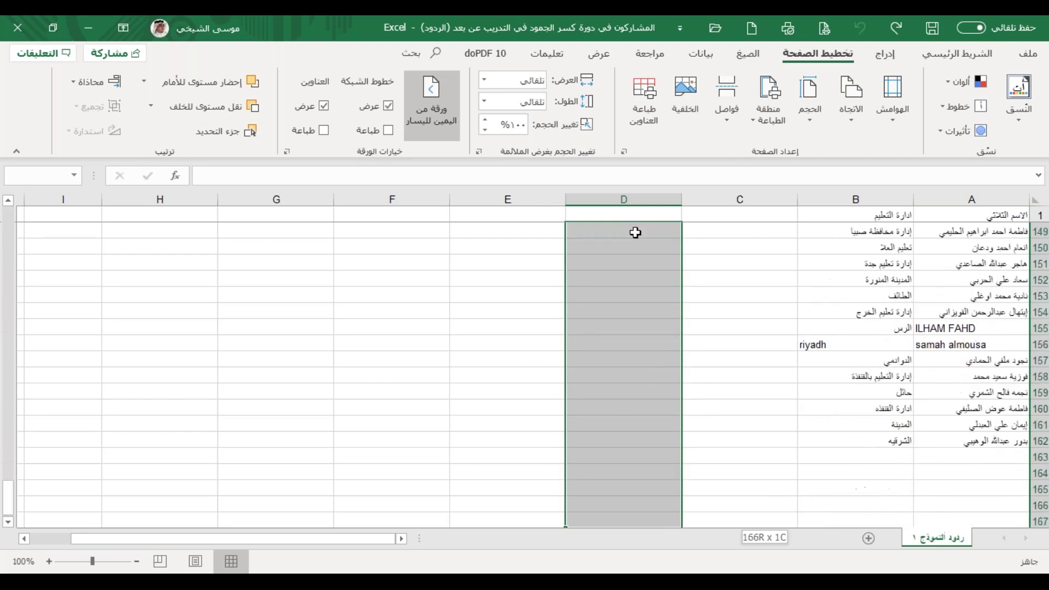
key(shift+Up)
key(shift+Up)
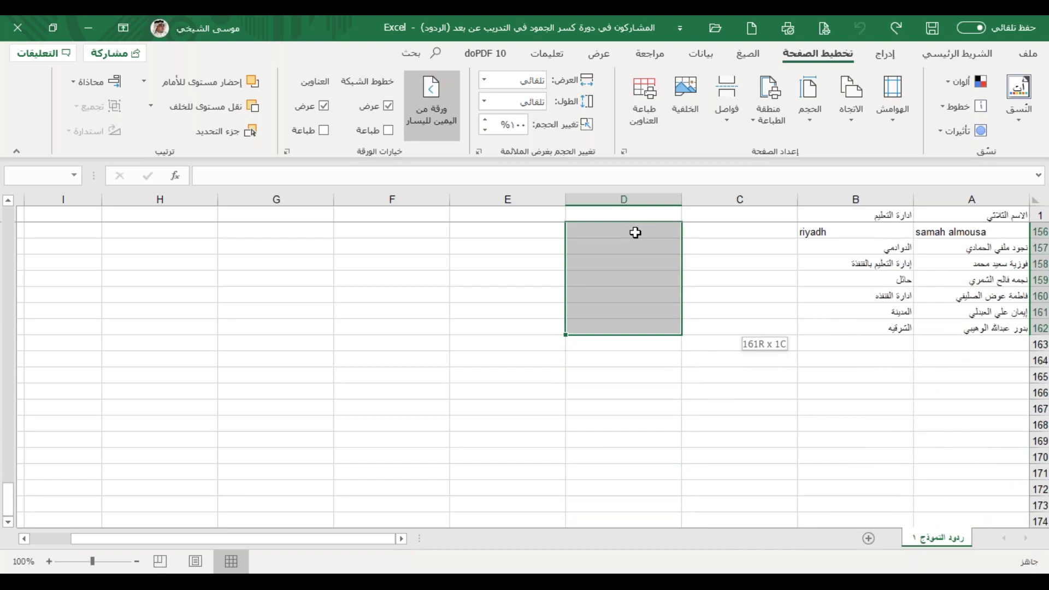
scroll(636, 233, up, 20)
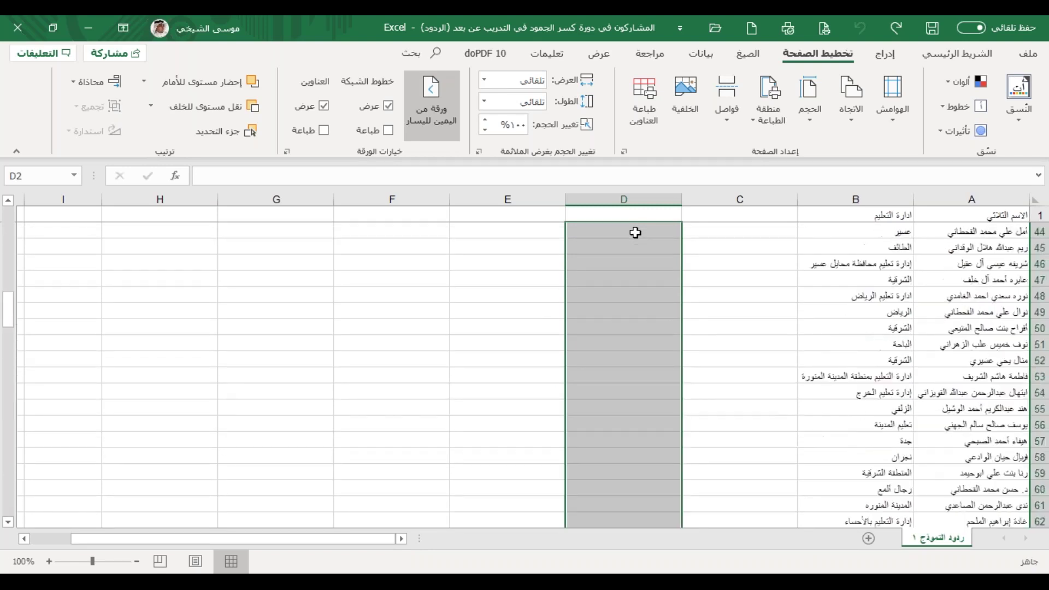
- Fill all selected cells at once with =CONCATENATE(A2;" ";B2) using Ctrl+Enter
text(=con)
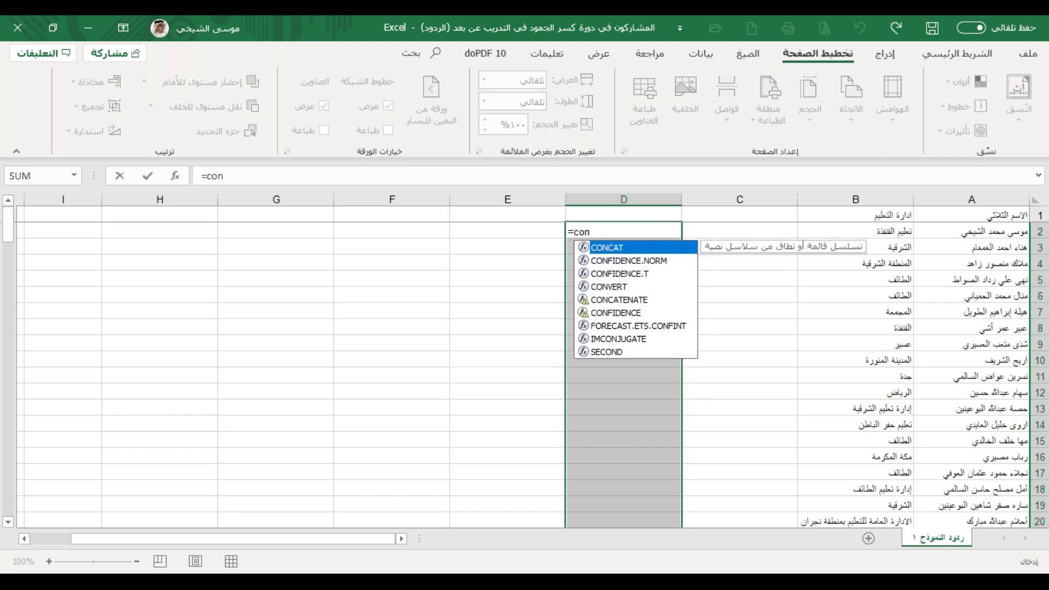
double_click(637, 299)
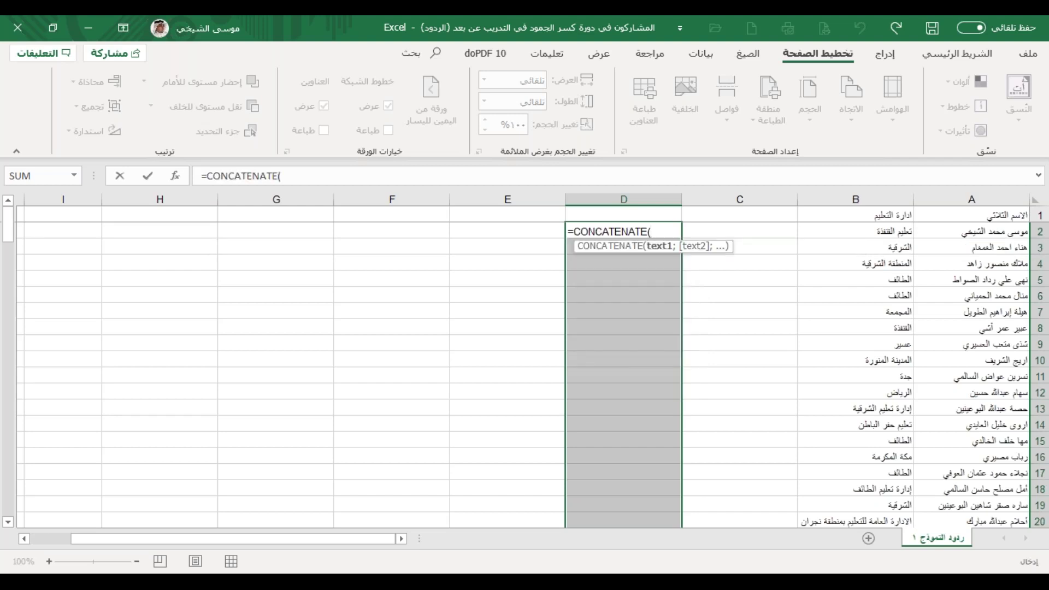
click(962, 232)
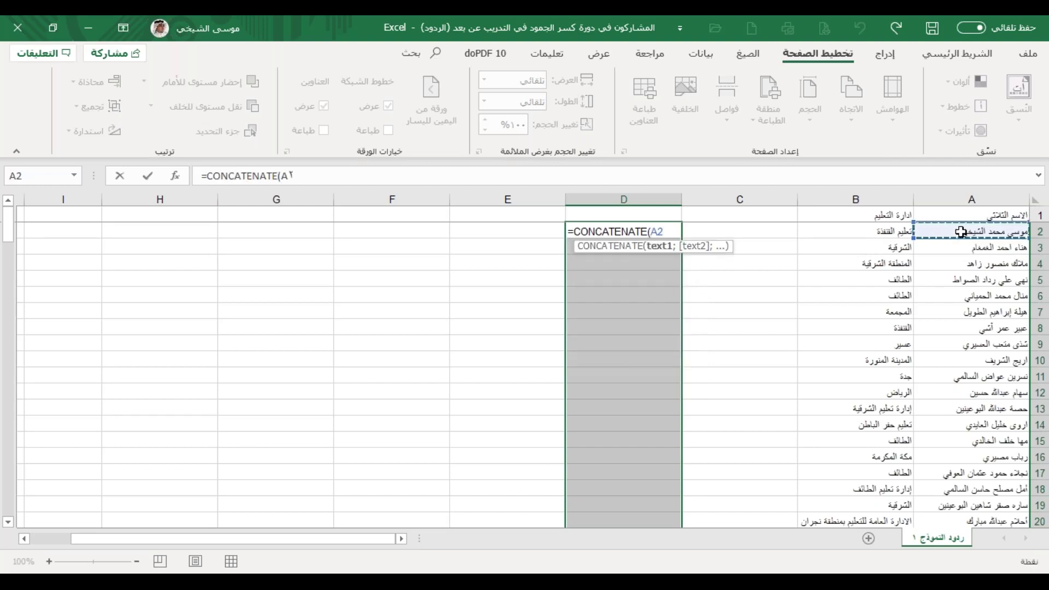
text(;" ")
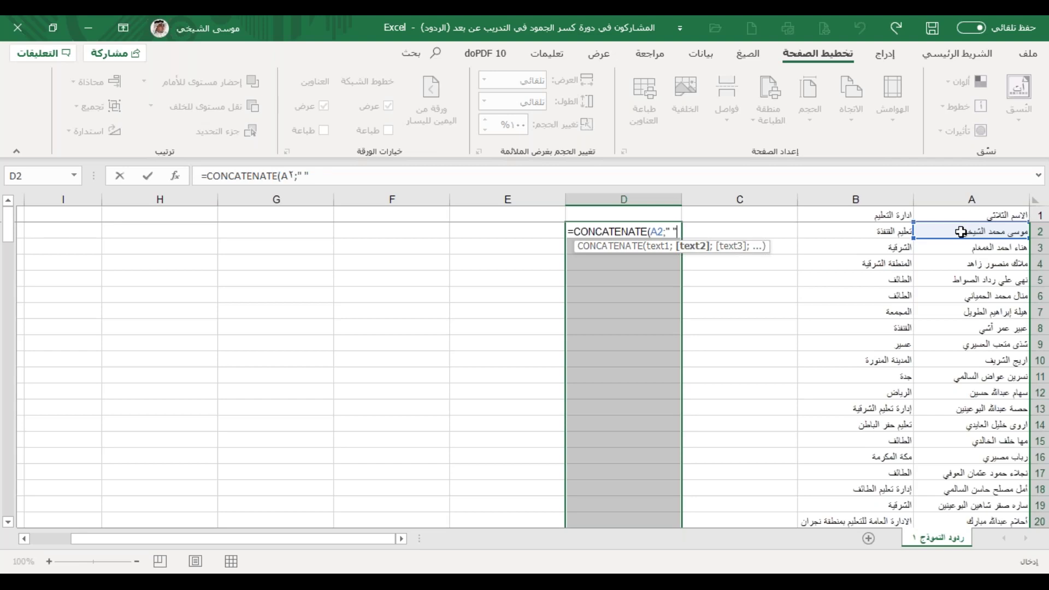
text(;)
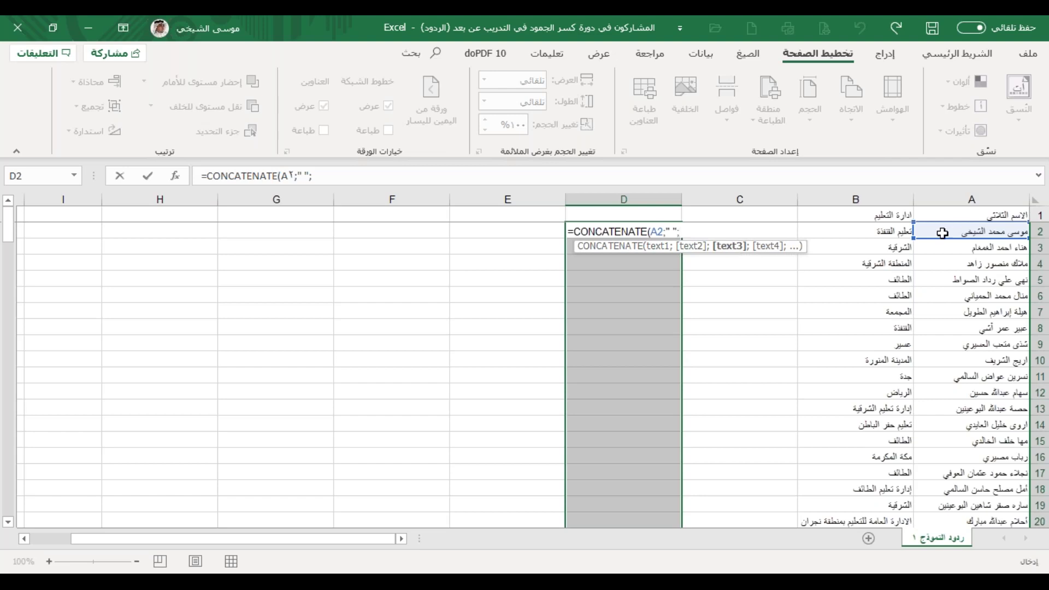
click(898, 233)
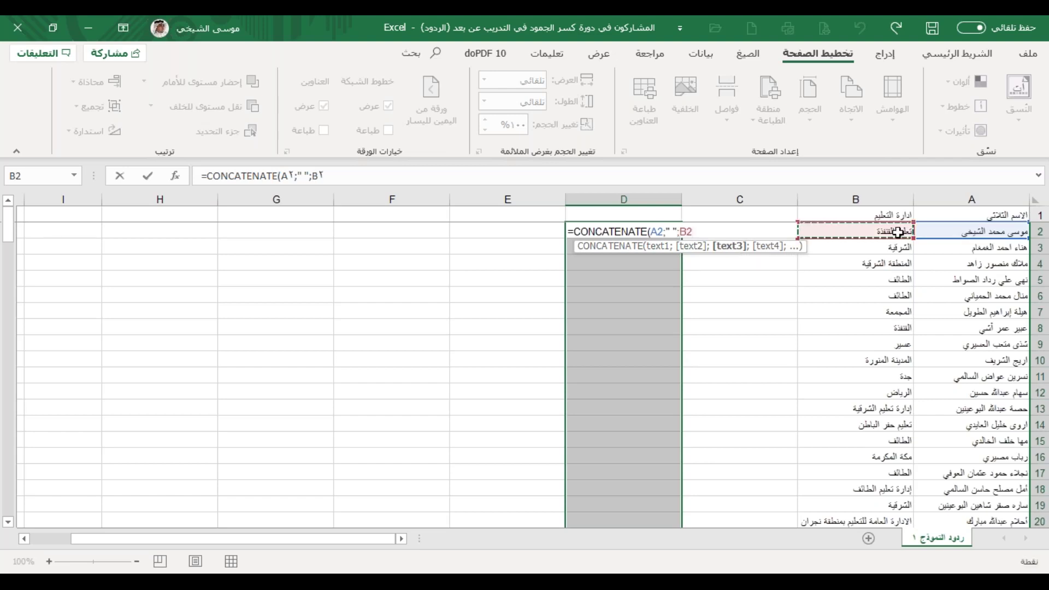
text())
key(ctrl+Return)
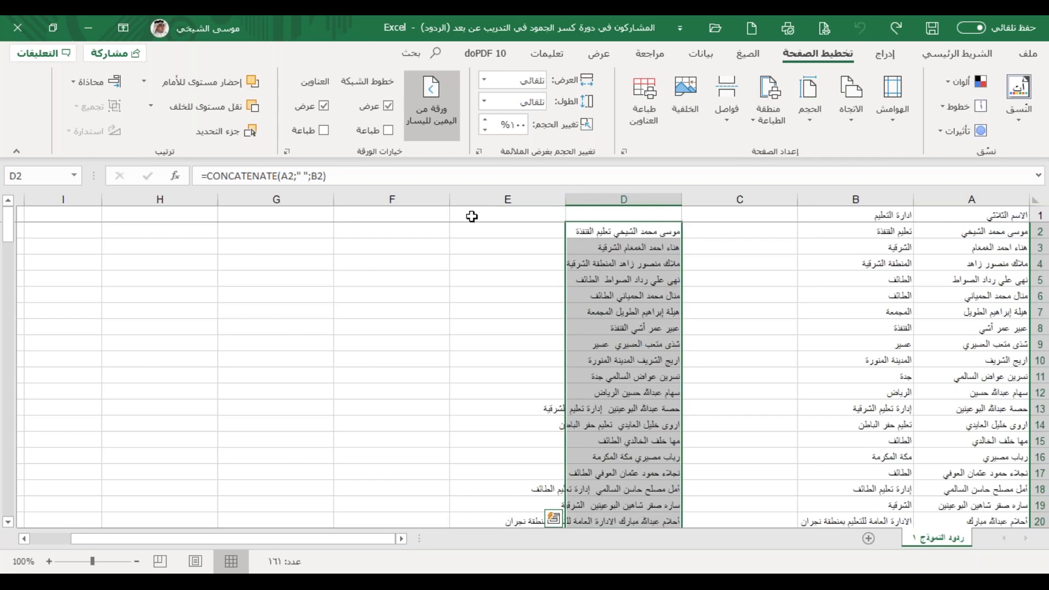
- Drag column D wider until the combined names and departments show fully, then select down column D to review them
drag(566, 199, 461, 206)
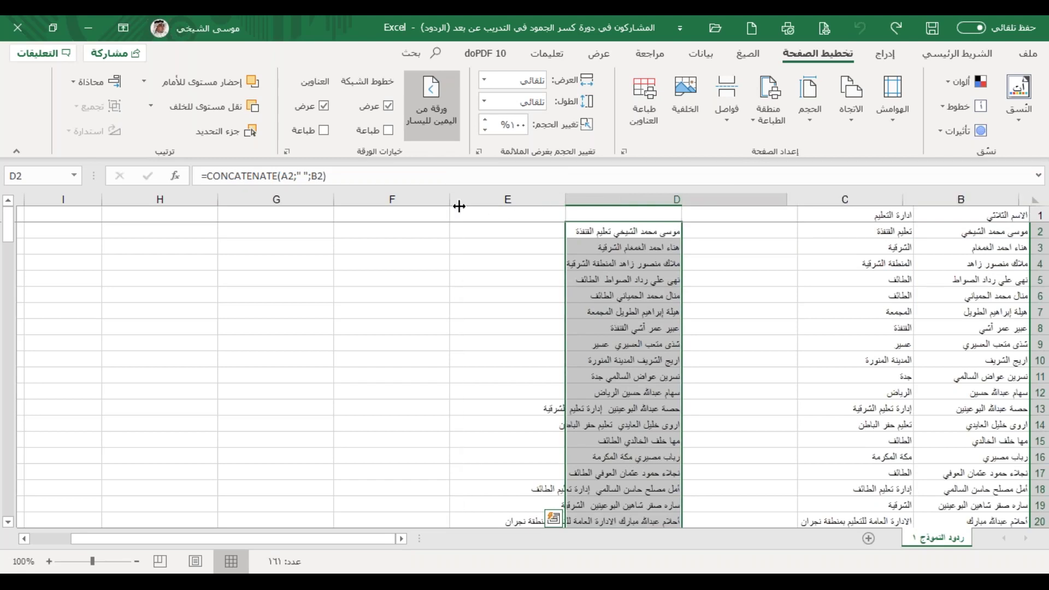
drag(536, 231, 546, 312)
click(537, 232)
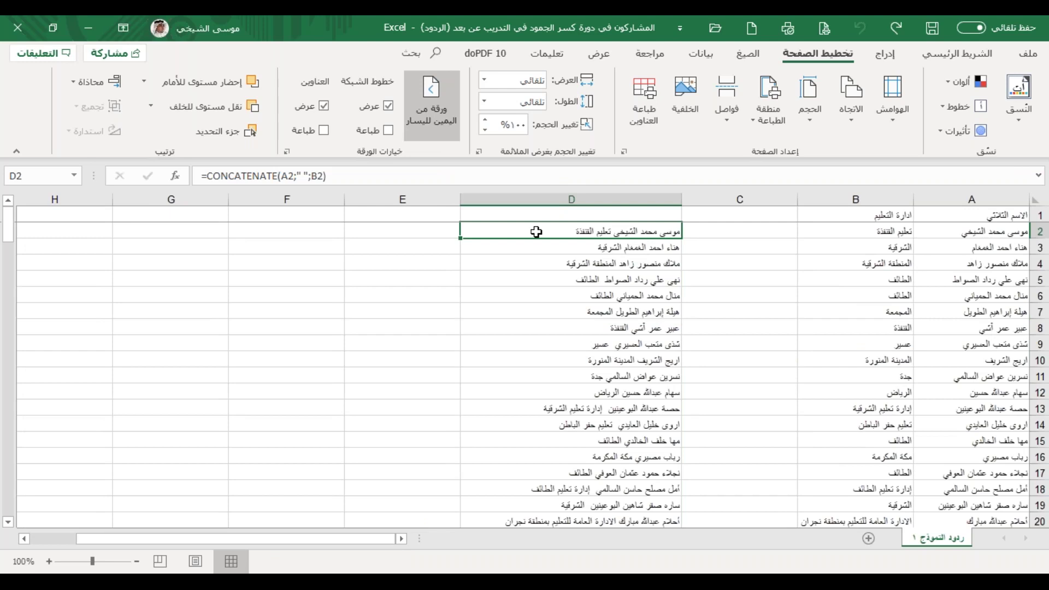
key(shift+Down)
key(shift+Down)
key(shift+Down)
key(shift+Down)
key(shift+Down)
key(shift+Down)
key(shift+Down)
key(shift+Down)
key(shift+Down)
key(shift+Down)
key(shift+Down)
key(shift+Down)
key(shift+Down)
key(shift+Down)
key(shift+Down)
key(shift+Down)
key(shift+Down)
key(shift+Down)
key(shift+Down)
key(shift+Down)
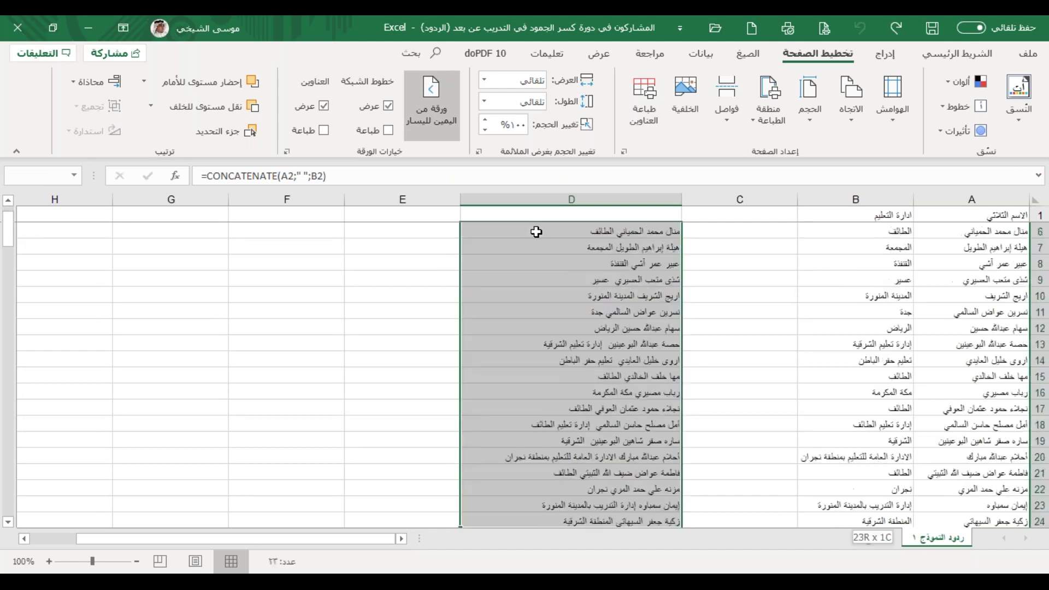
key(shift+Down)
key(shift+Down)
key(shift+Down)
key(shift+Down)
key(shift+Down)
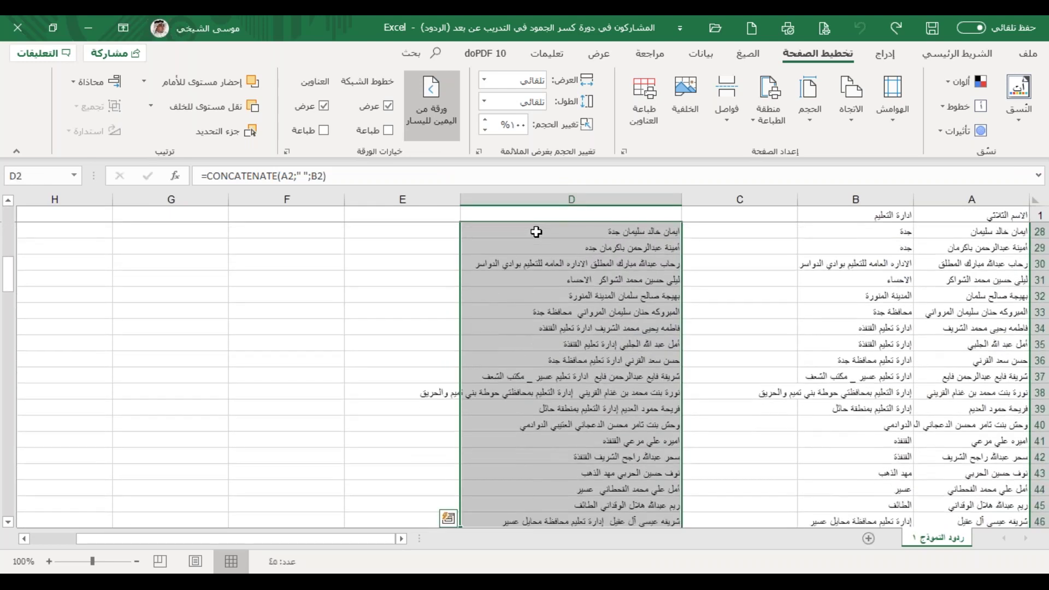
drag(460, 199, 398, 206)
scroll(405, 207, up, 9)
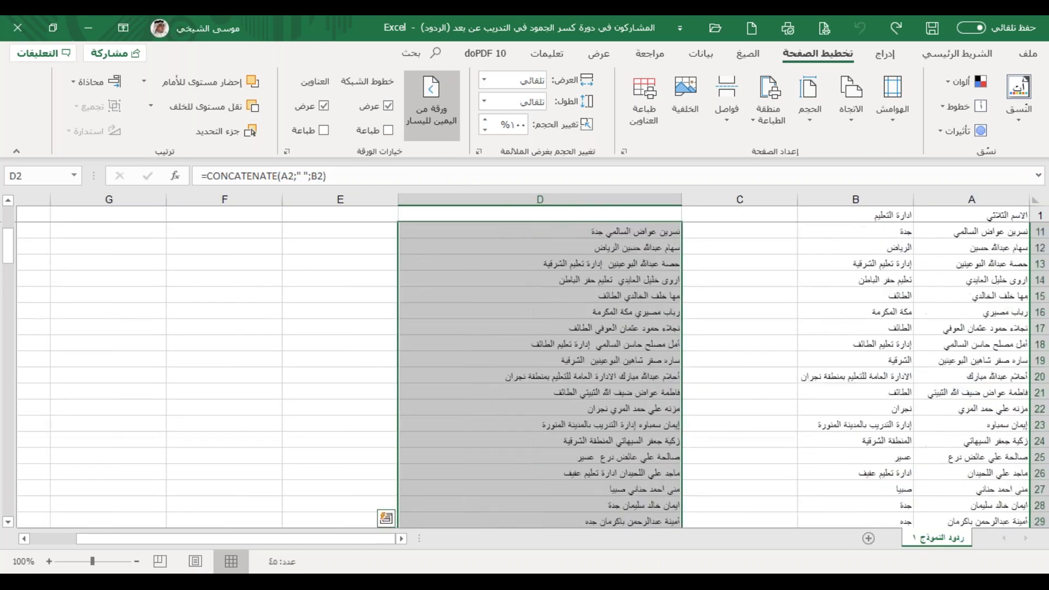
drag(522, 225, 485, 434)
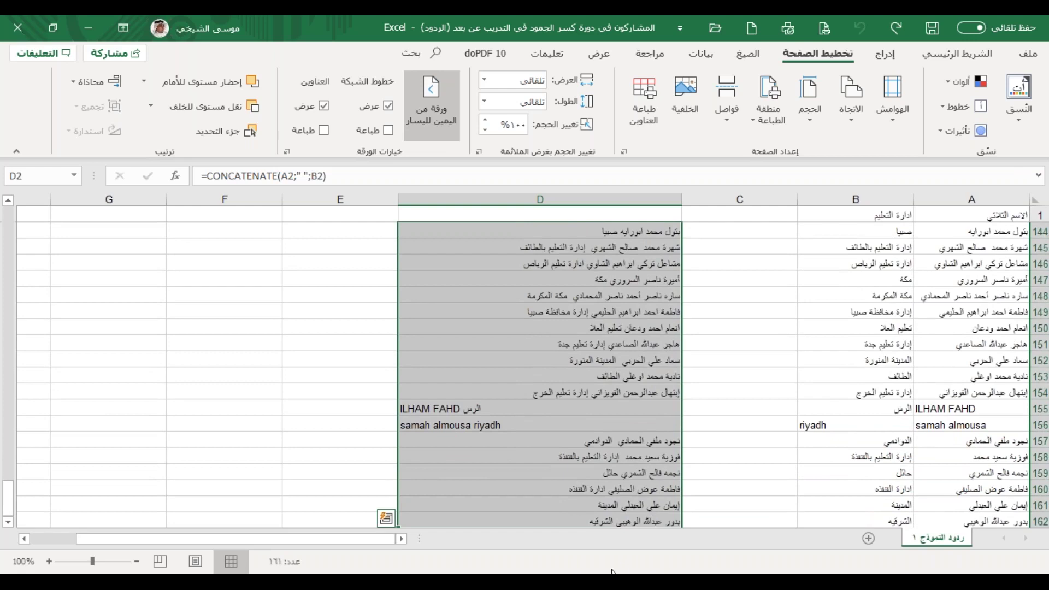
mouse_move(583, 582)
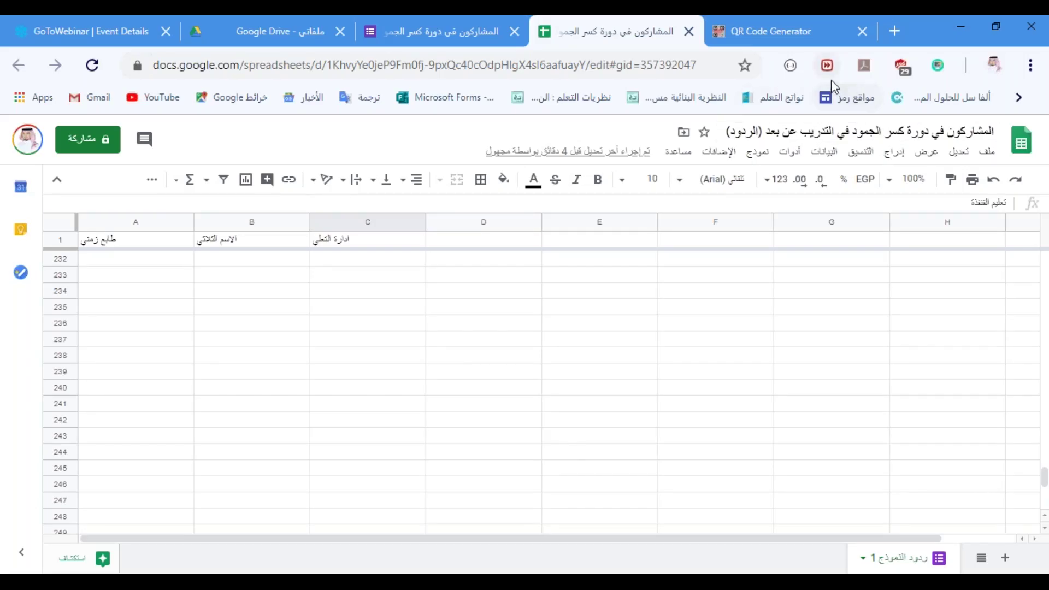
- Open a new Chrome tab showing the Google search page
click(894, 30)
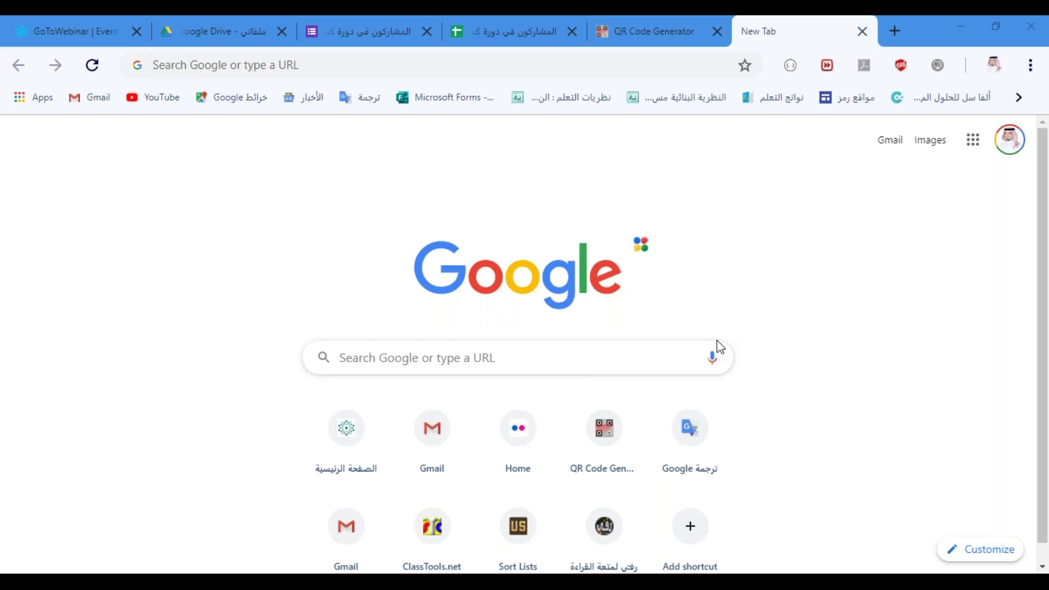
click(1031, 145)
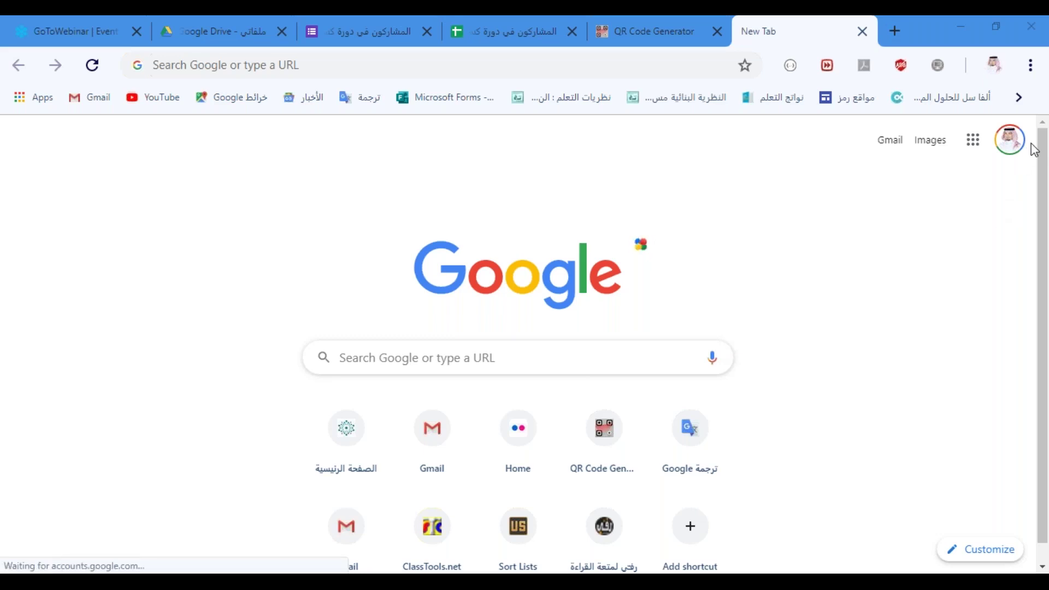
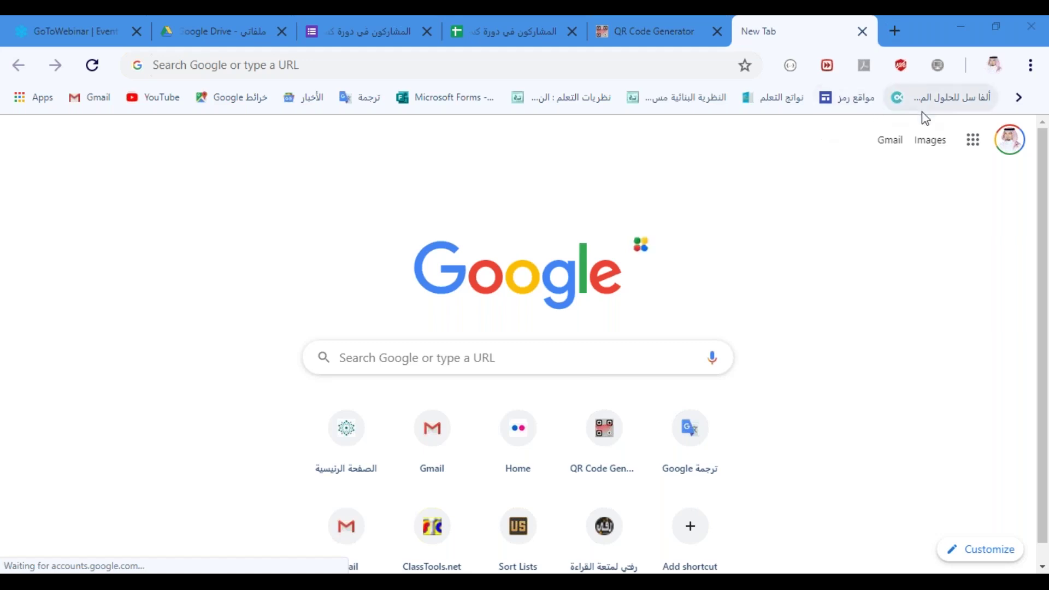
- Open the Fluky randomizer site from the Chrome bookmarks overflow list
click(1021, 98)
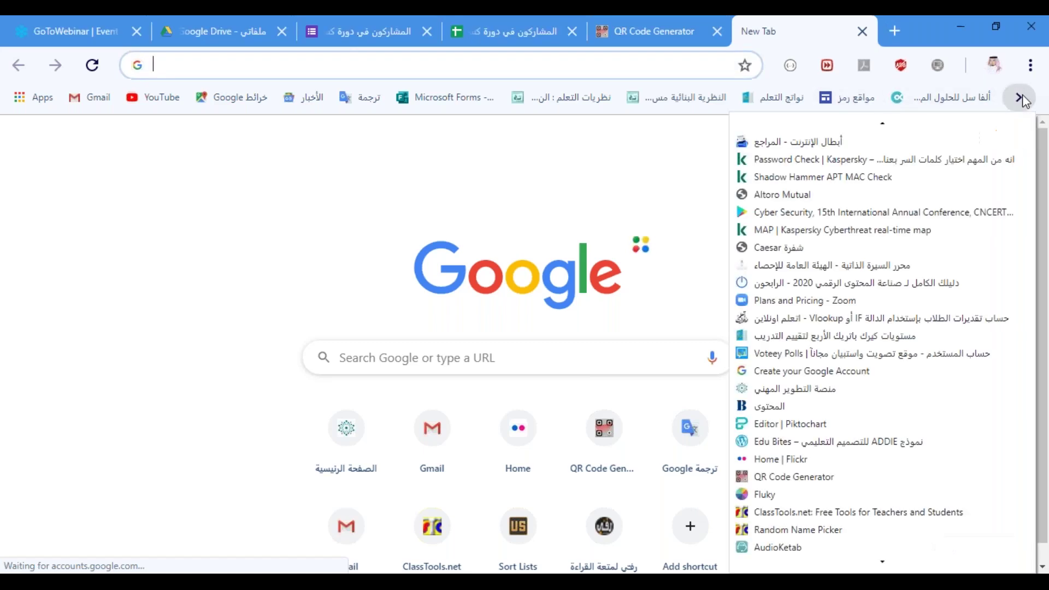
click(705, 144)
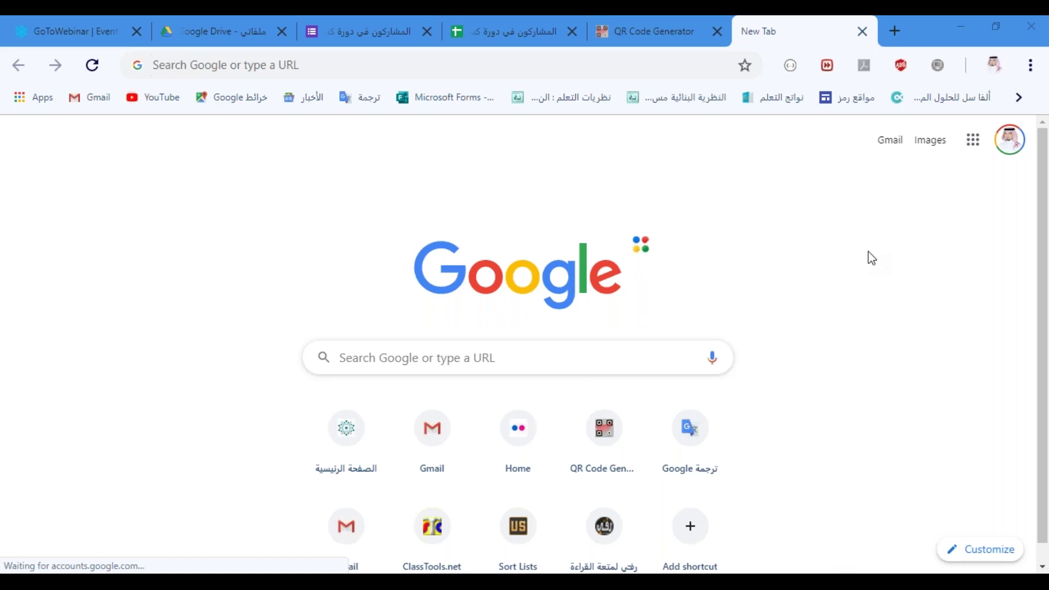
click(1018, 102)
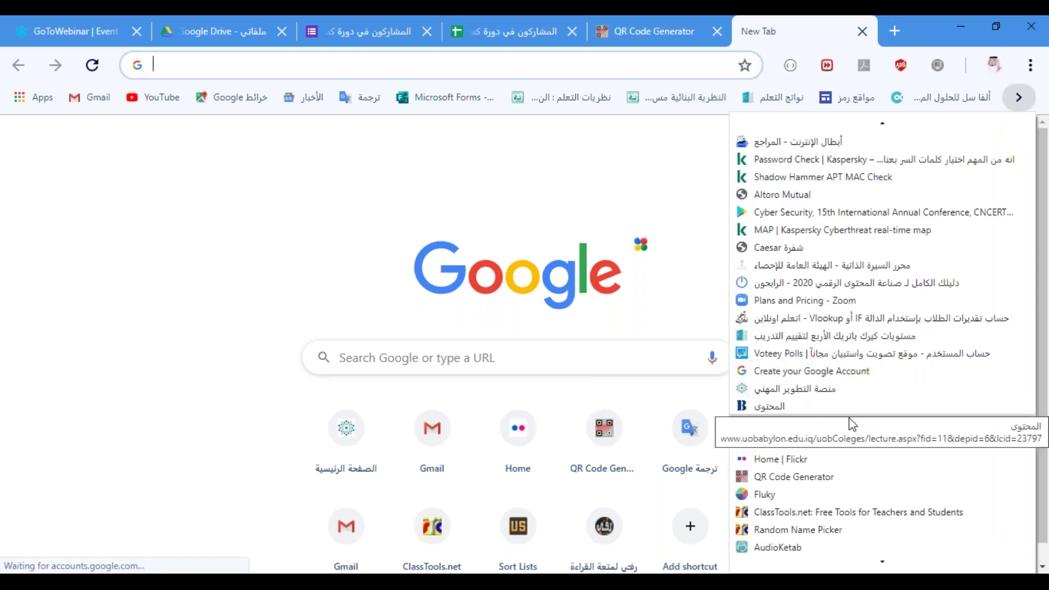
scroll(858, 463, down, 3)
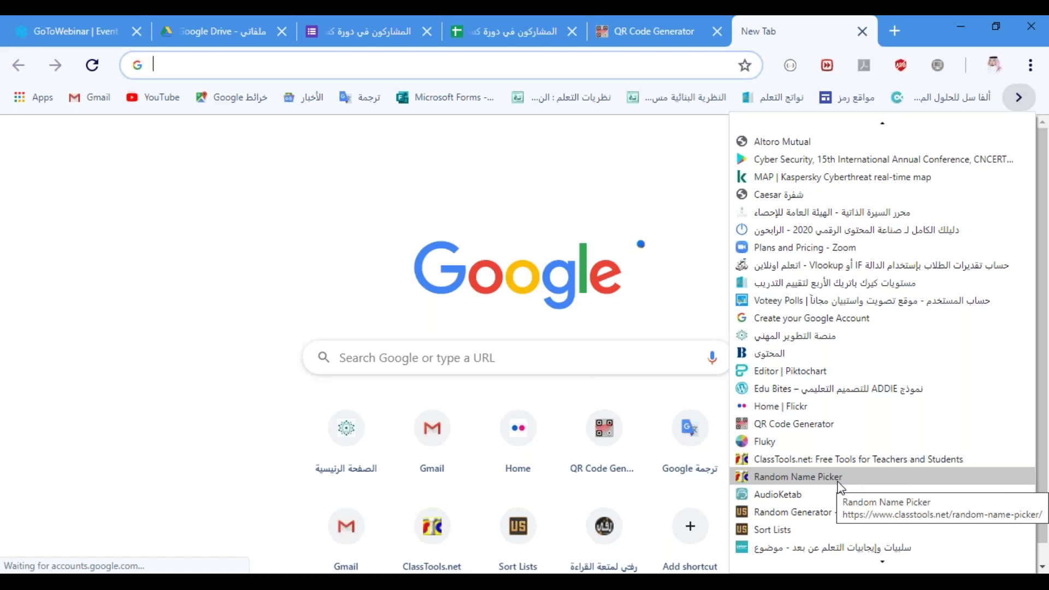
click(831, 442)
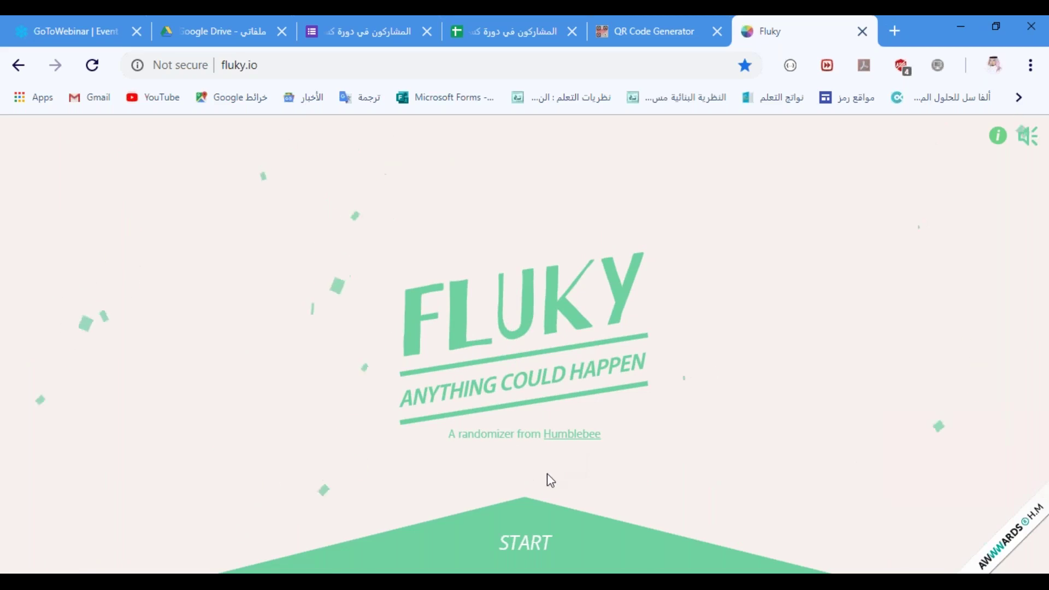
- Start a new Fluky wheel and add the first two participant names
click(515, 536)
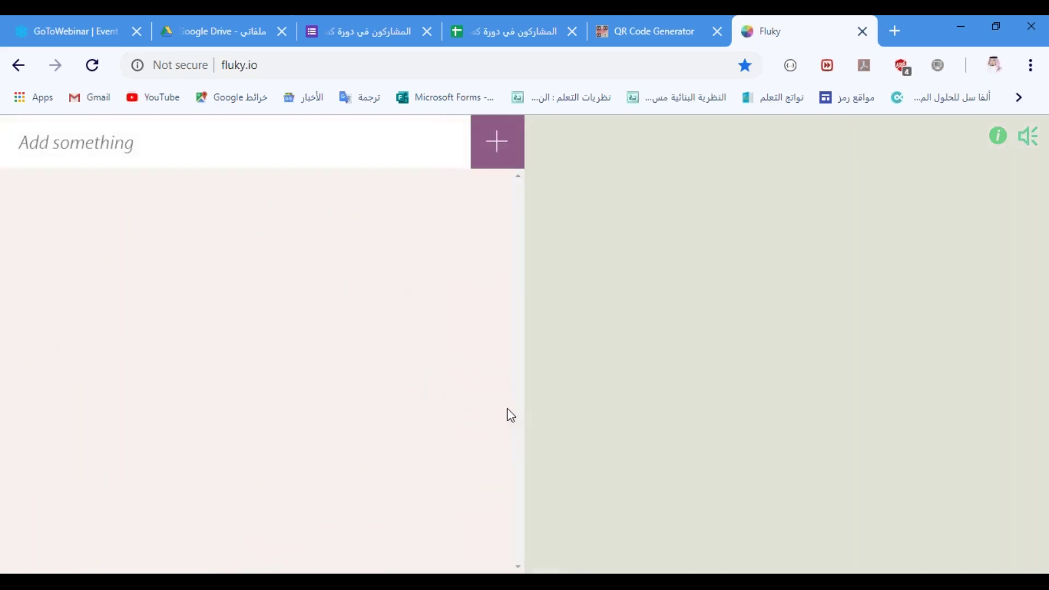
click(382, 152)
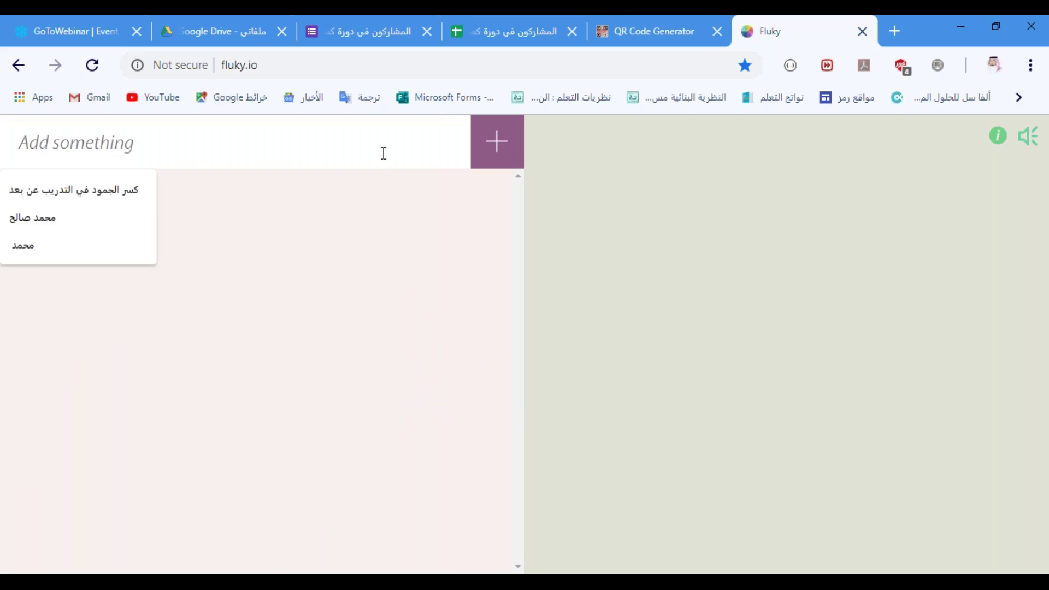
text(vkh)
key(BackSpace)
key(BackSpace)
key(BackSpace)
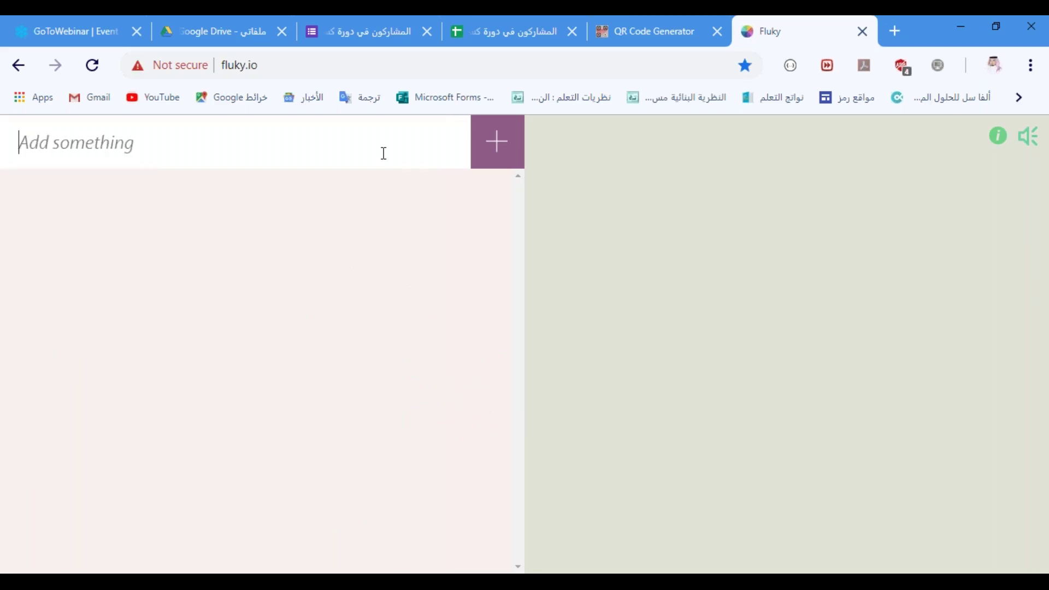
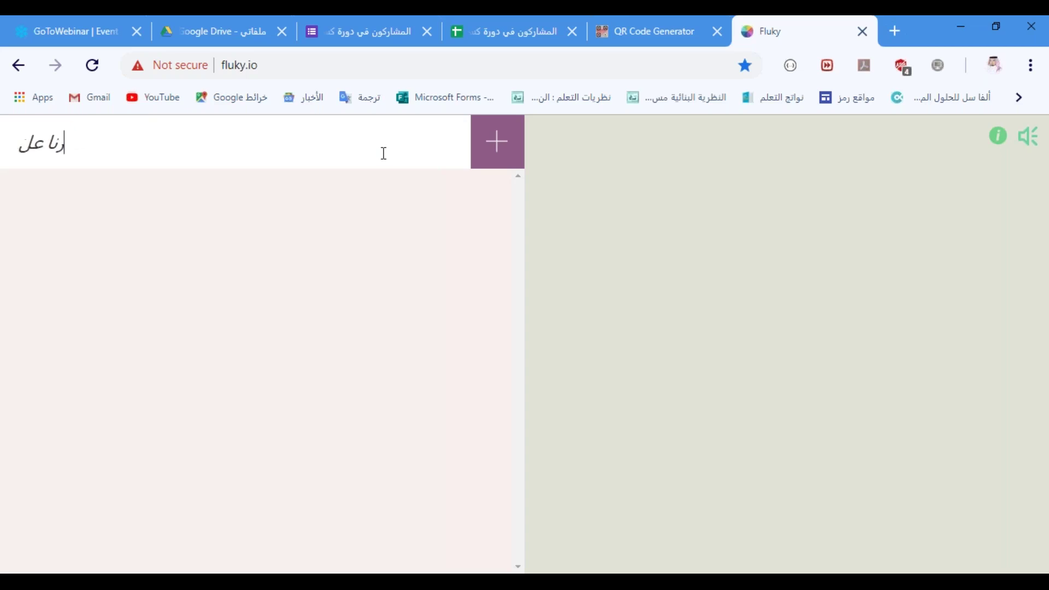
click(473, 151)
click(423, 141)
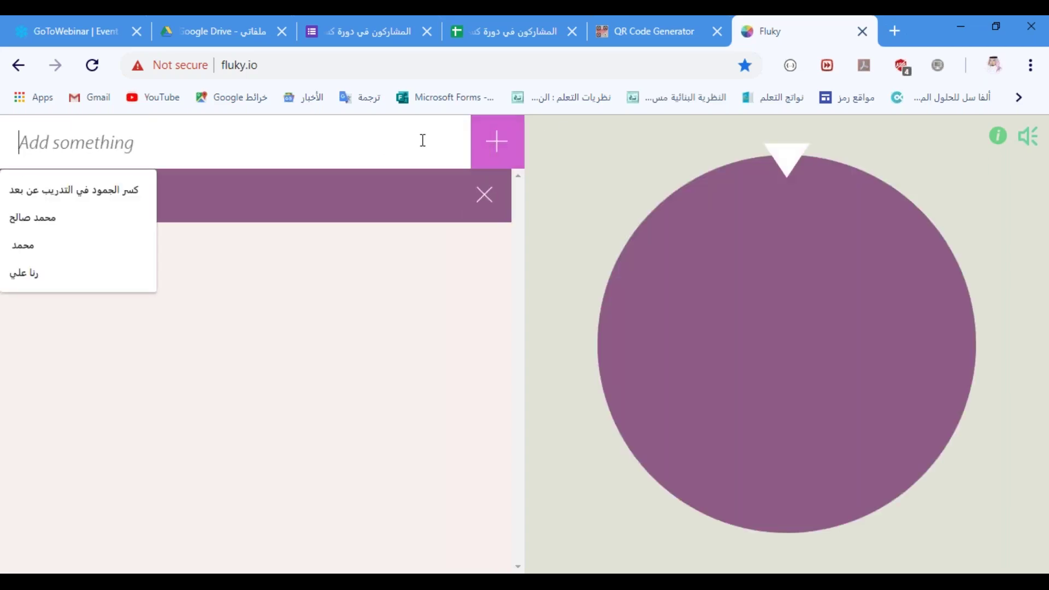
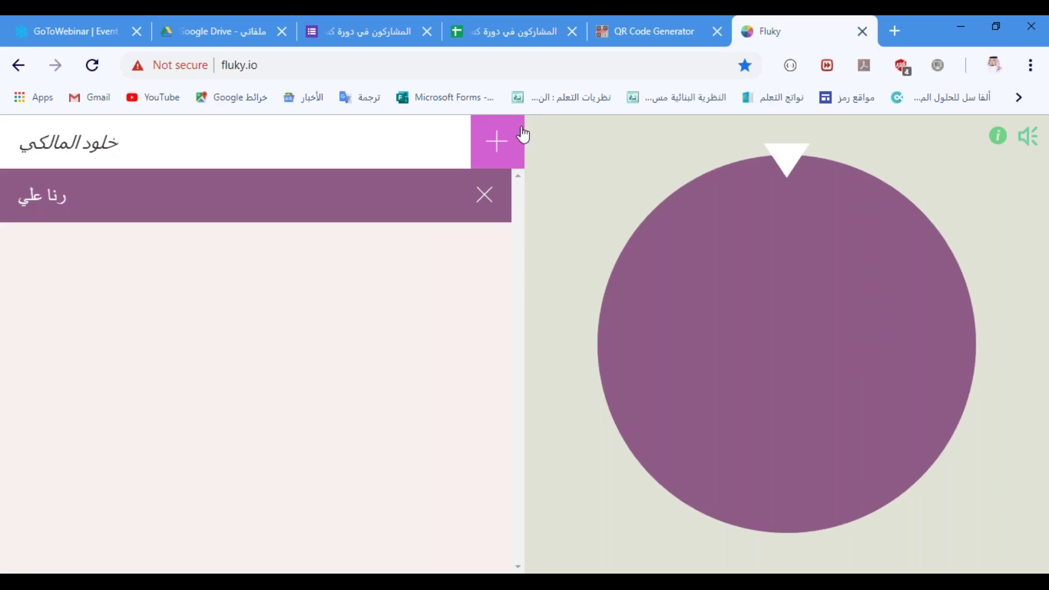
click(502, 148)
- Add the third, fourth and fifth participant names to the wheel
click(428, 142)
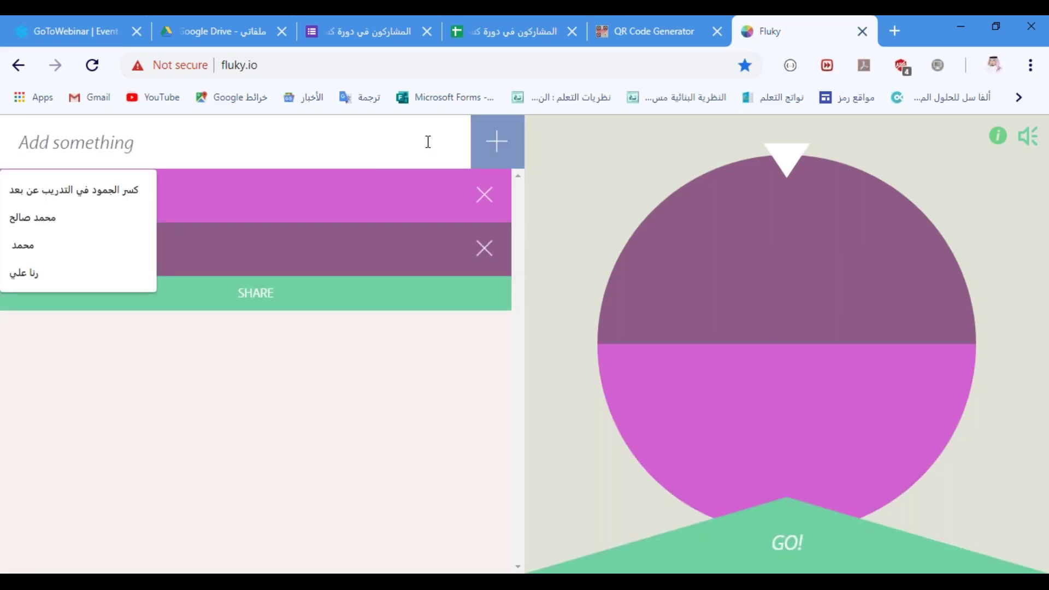
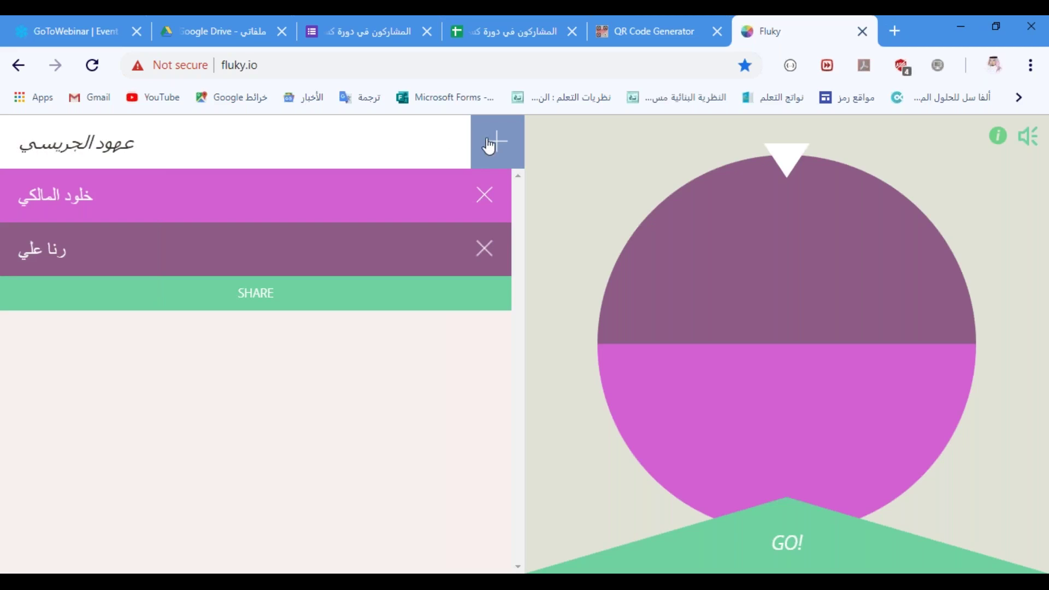
click(491, 147)
click(421, 144)
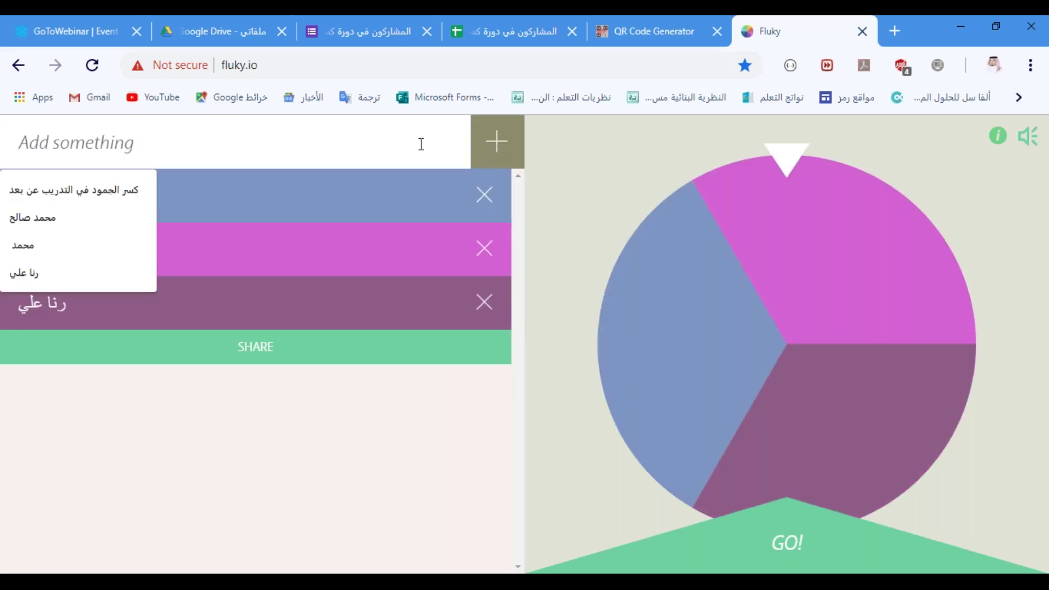
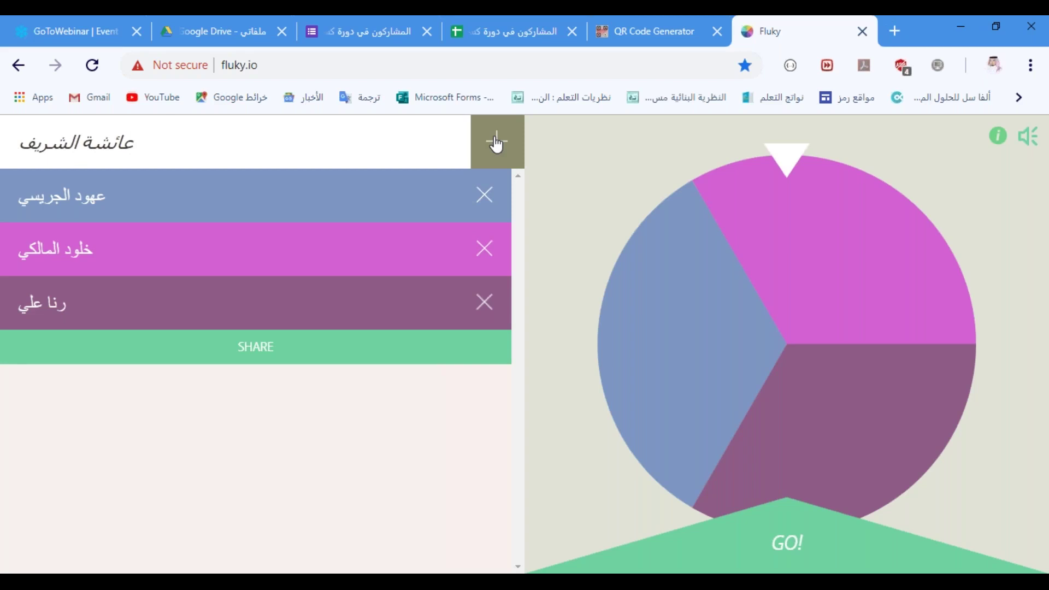
click(495, 143)
click(424, 133)
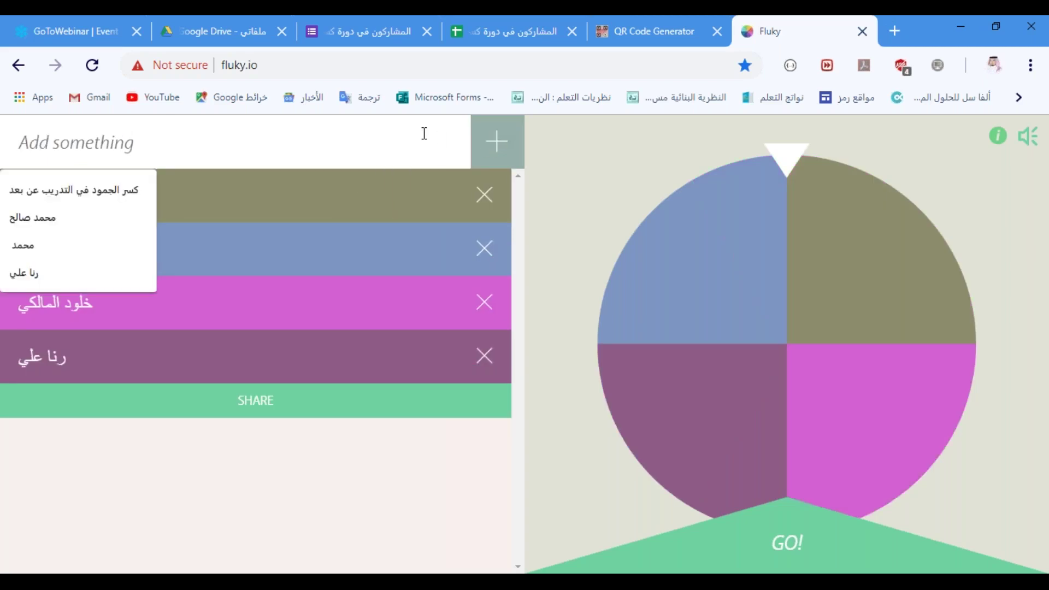
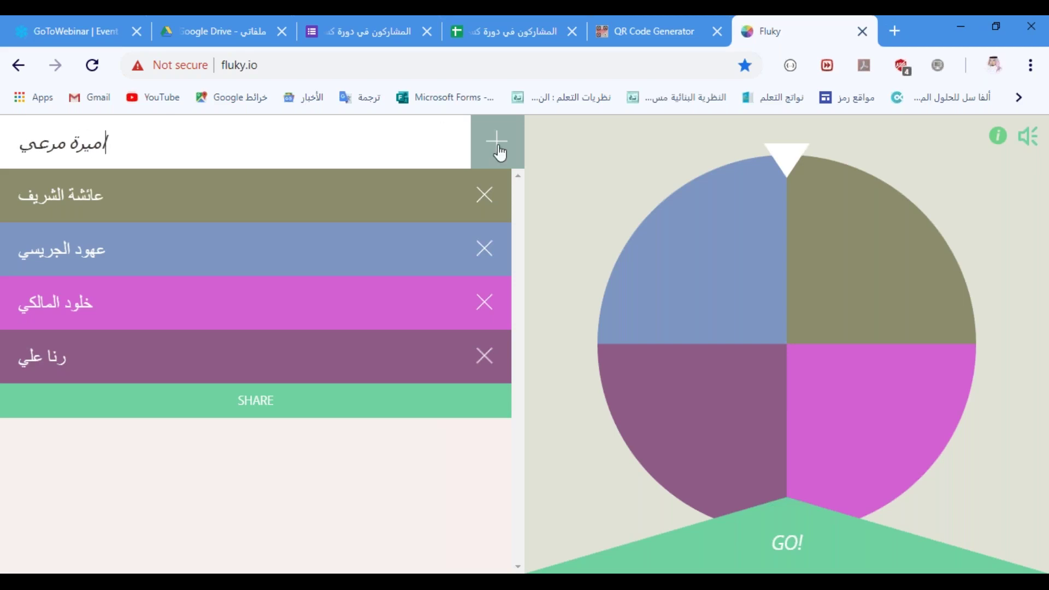
click(497, 146)
- Add the sixth, seventh and eighth participant names to the wheel
click(422, 152)
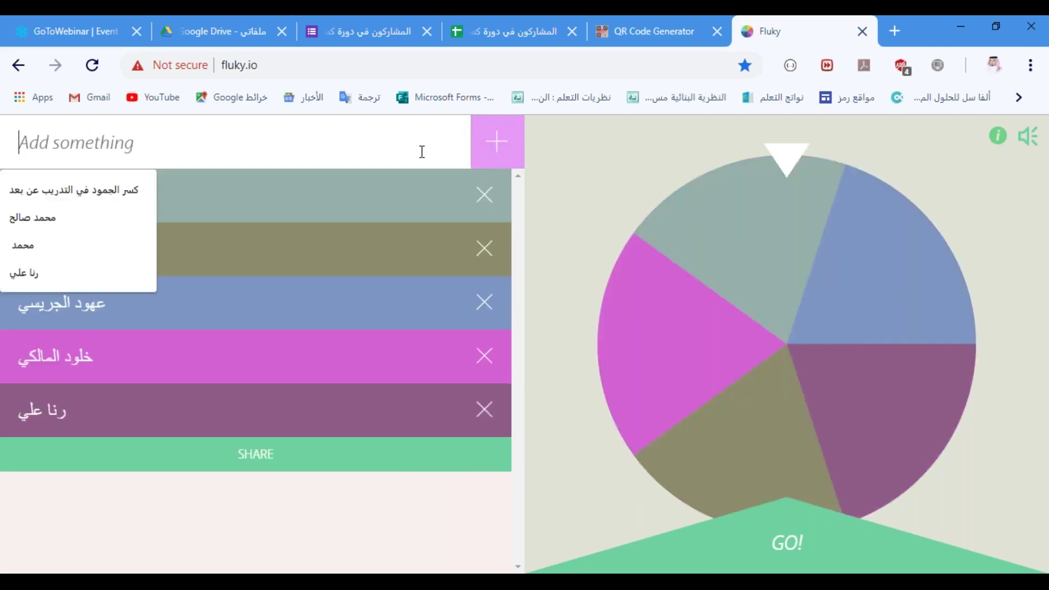
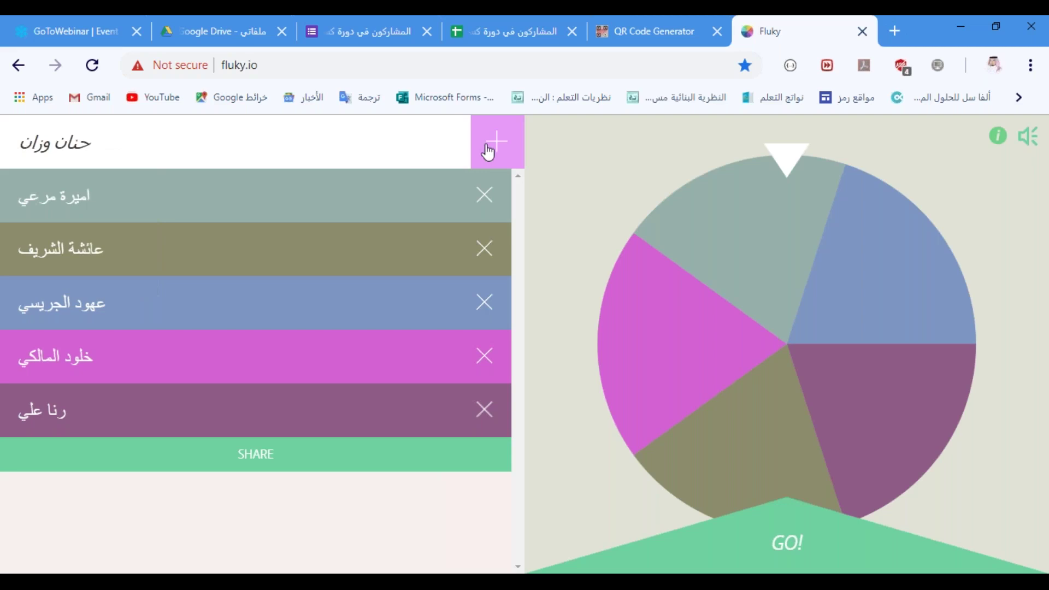
click(484, 147)
click(418, 149)
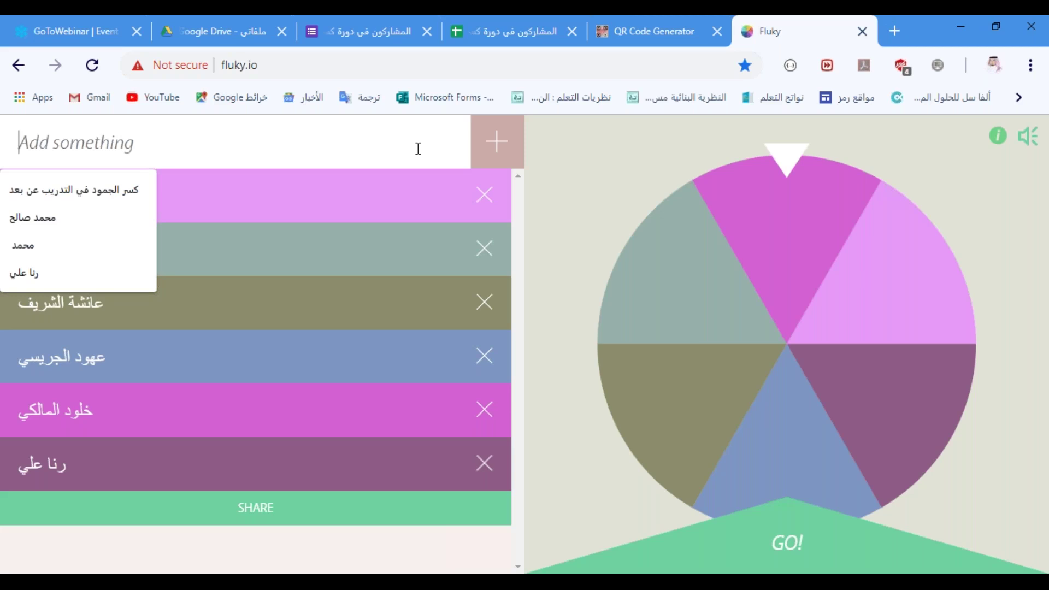
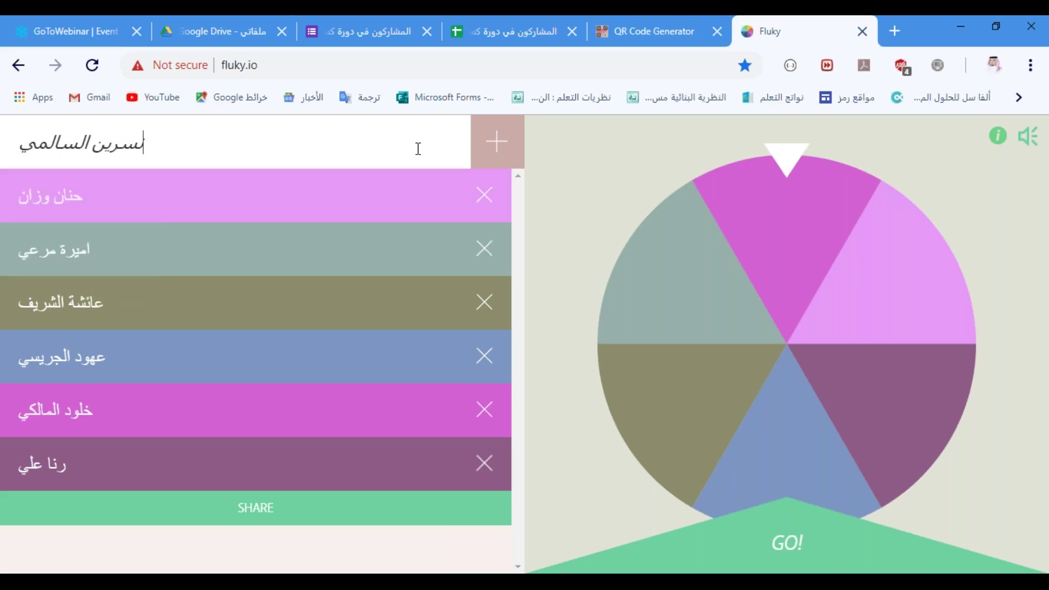
click(492, 152)
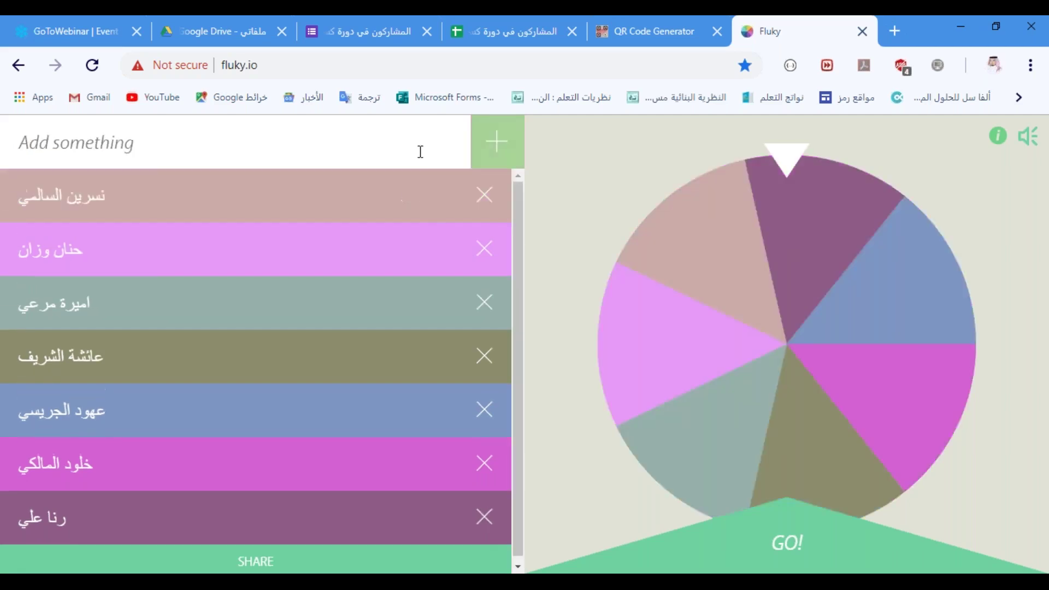
click(420, 152)
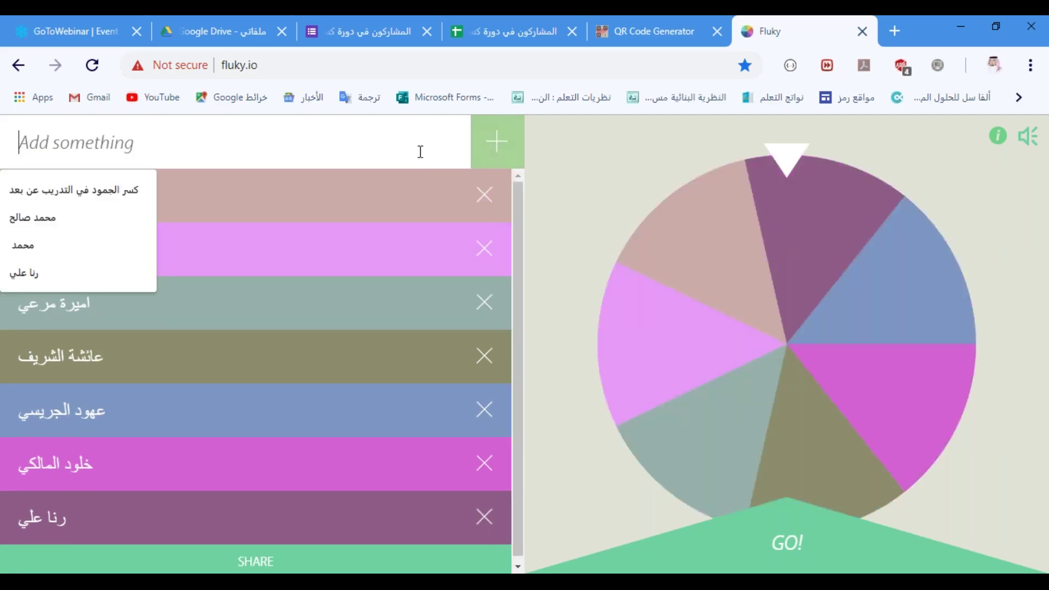
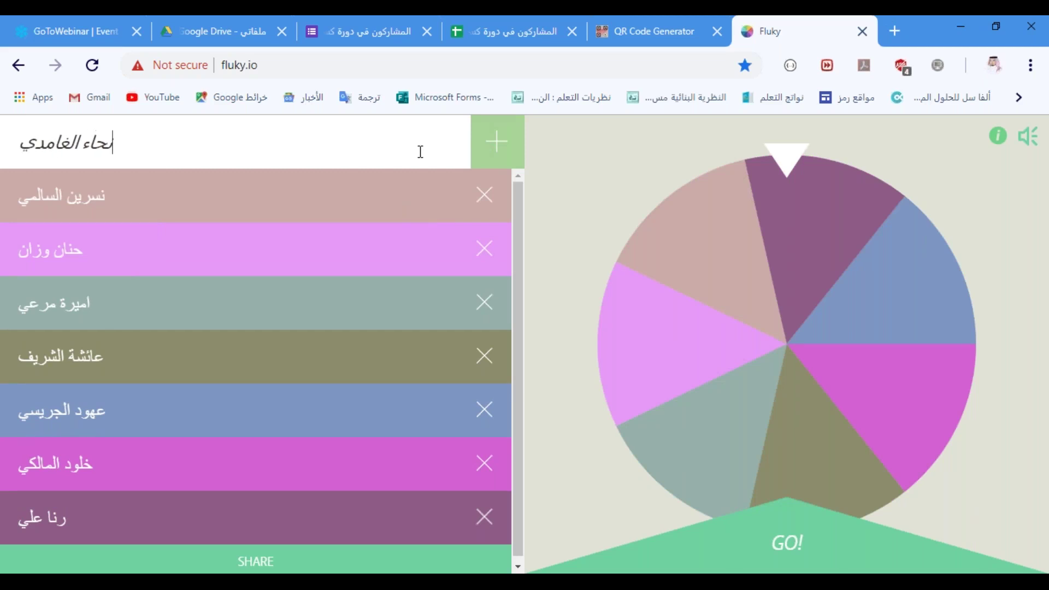
click(491, 141)
- Type a ninth name, correcting its surname typo, and spin the wheel with GO!
click(401, 147)
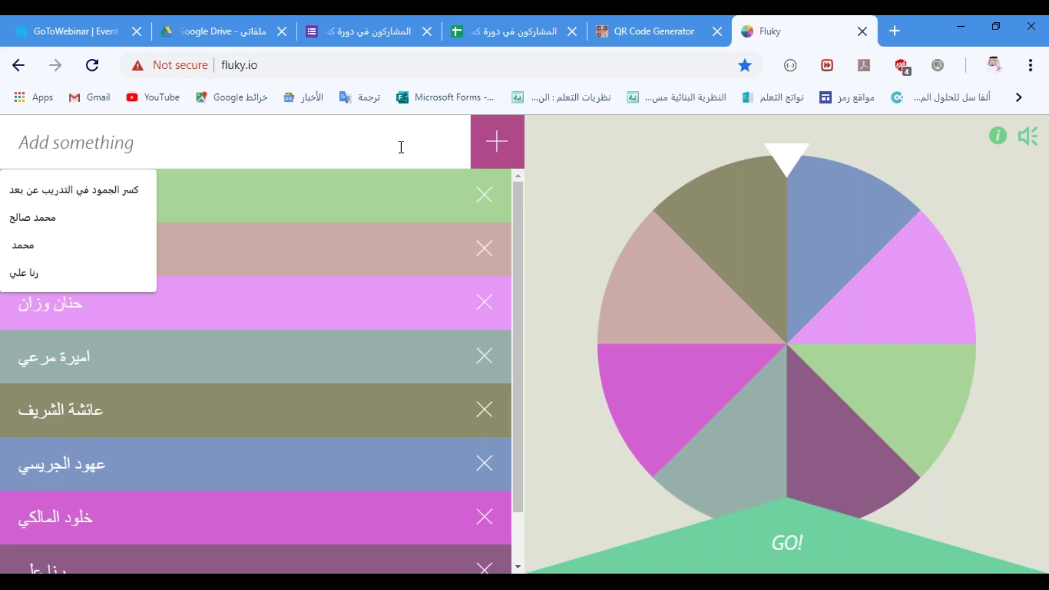
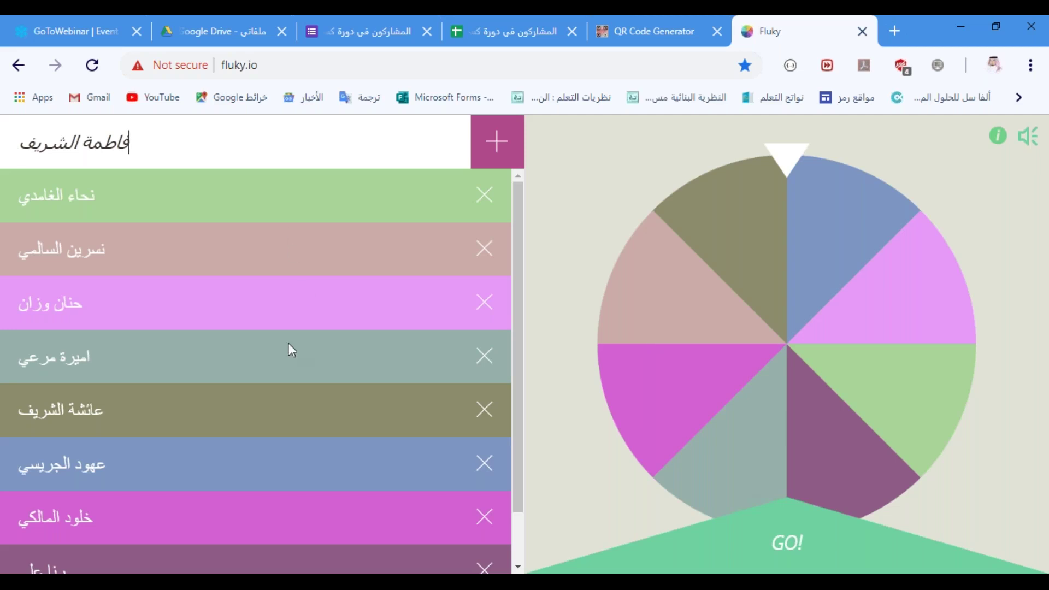
click(796, 546)
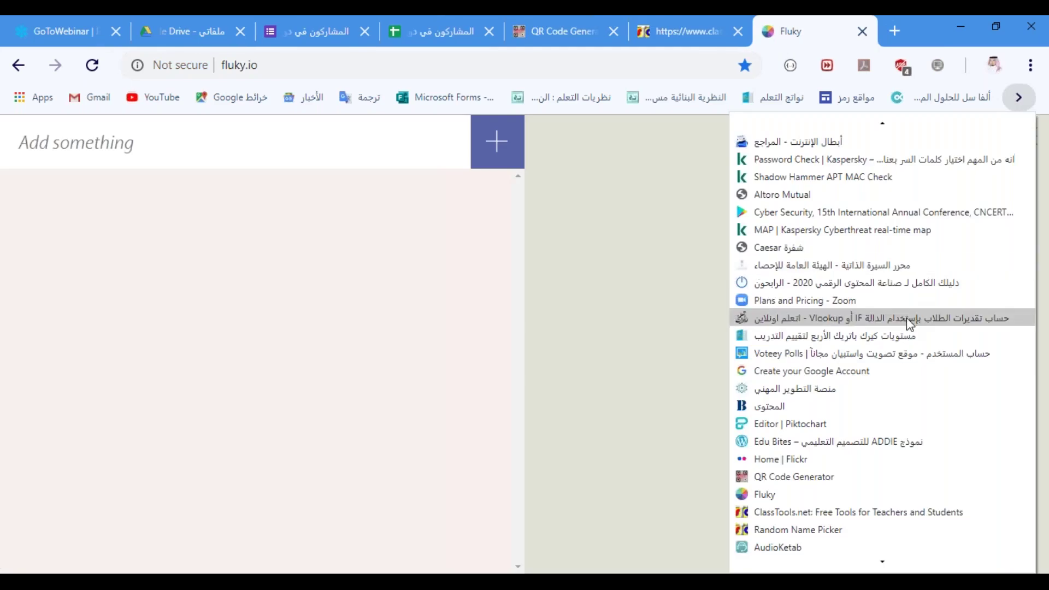
scroll(907, 319, down, 3)
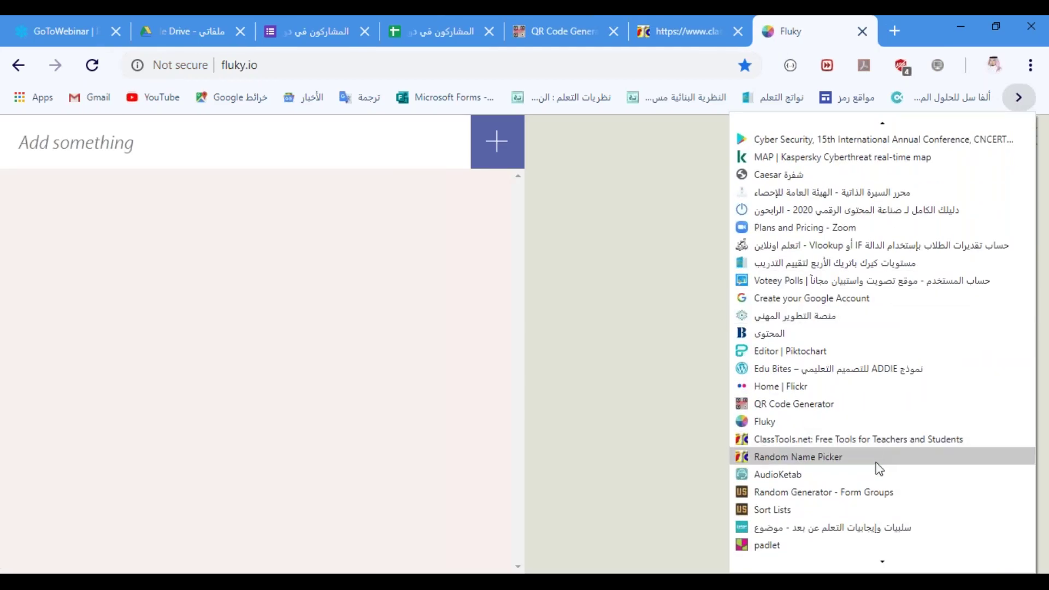
- Open the Random Generator – Form Groups page and place the caret in its All names box
click(877, 492)
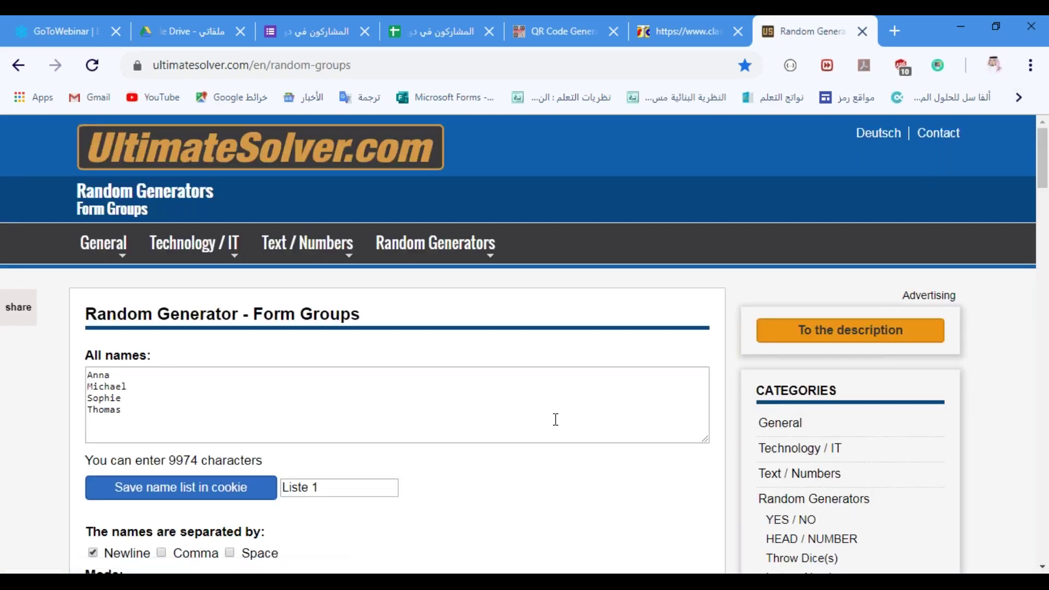
click(542, 398)
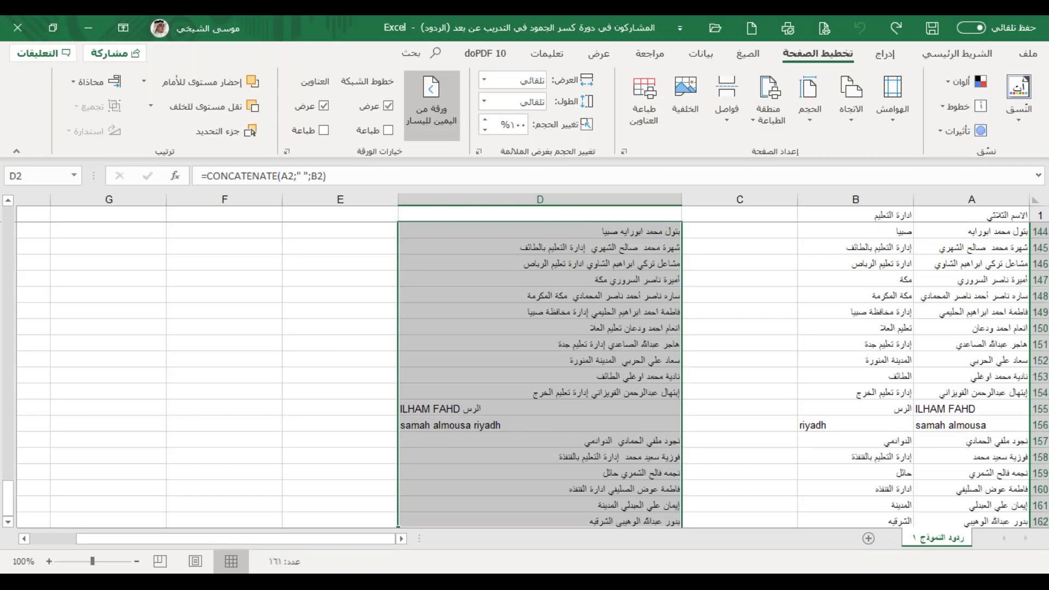
- Copy the combined name-and-region cells D2:D162 in Excel
scroll(540, 377, up, 10)
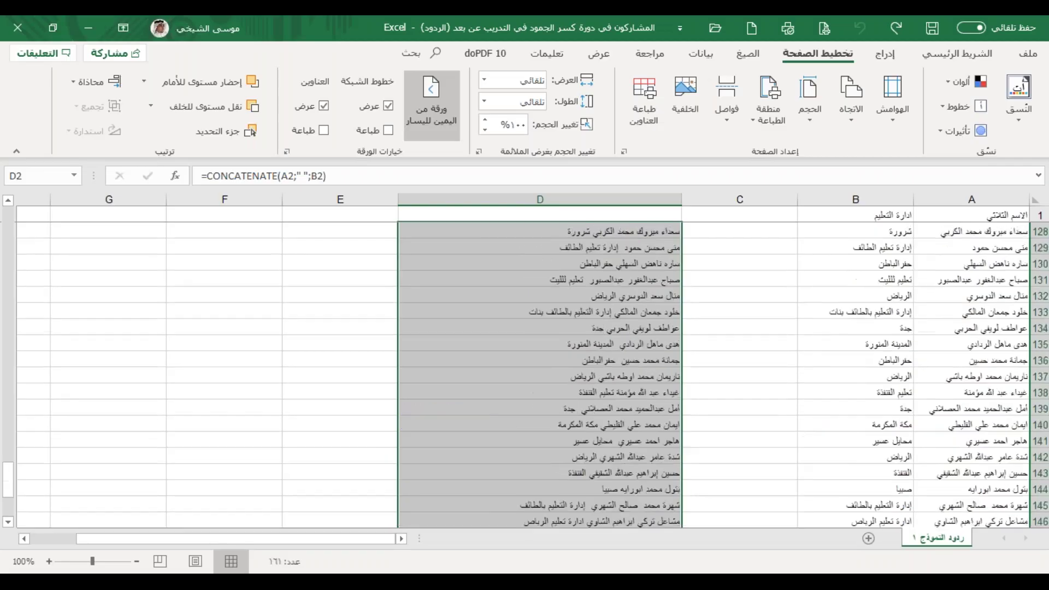
drag(633, 323, 628, 280)
click(623, 234)
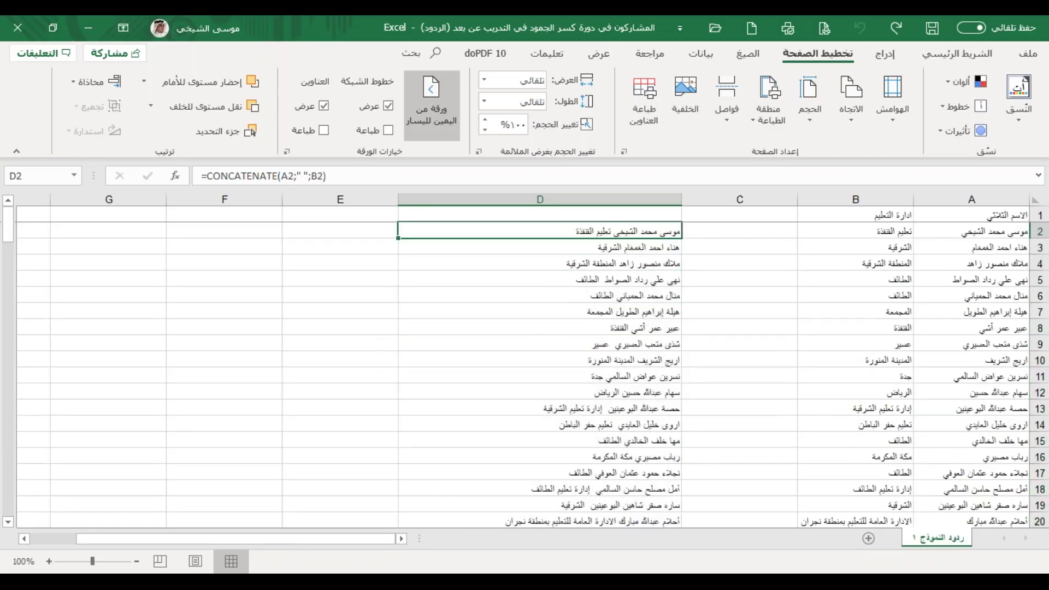
drag(623, 234, 623, 319)
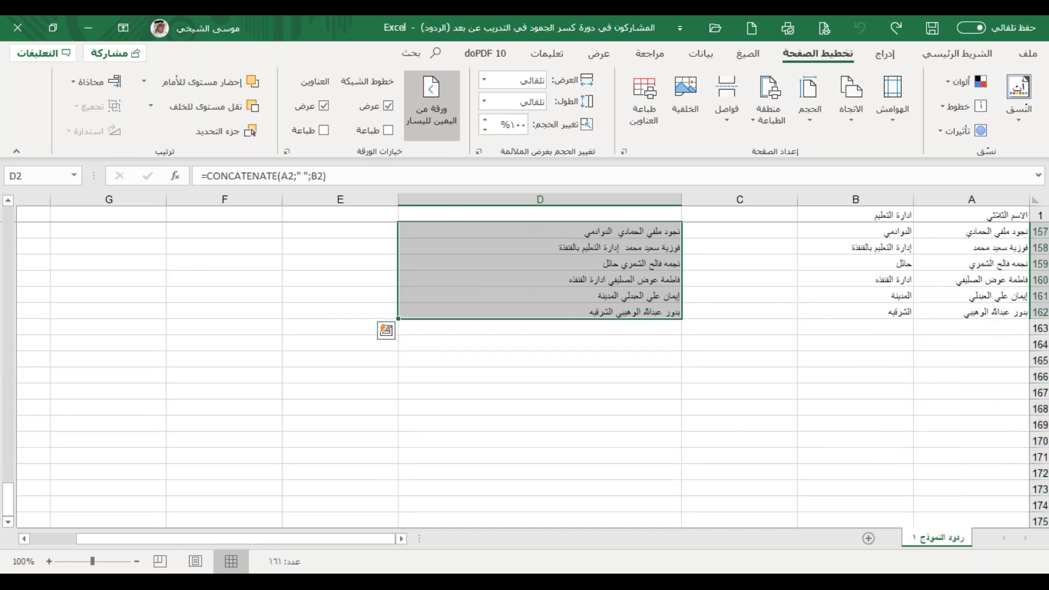
key(ctrl+c)
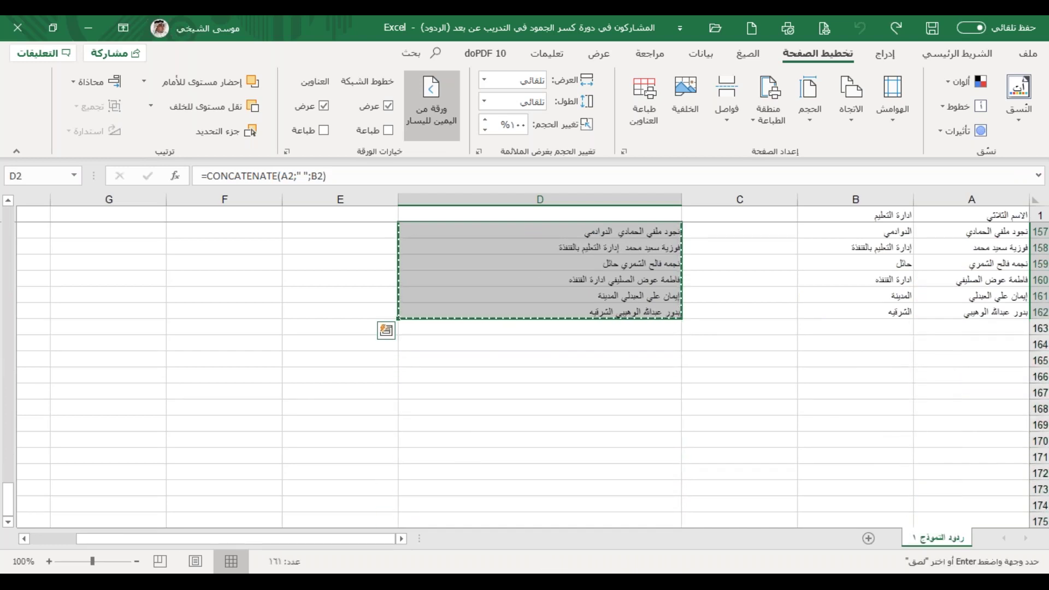
mouse_move(583, 550)
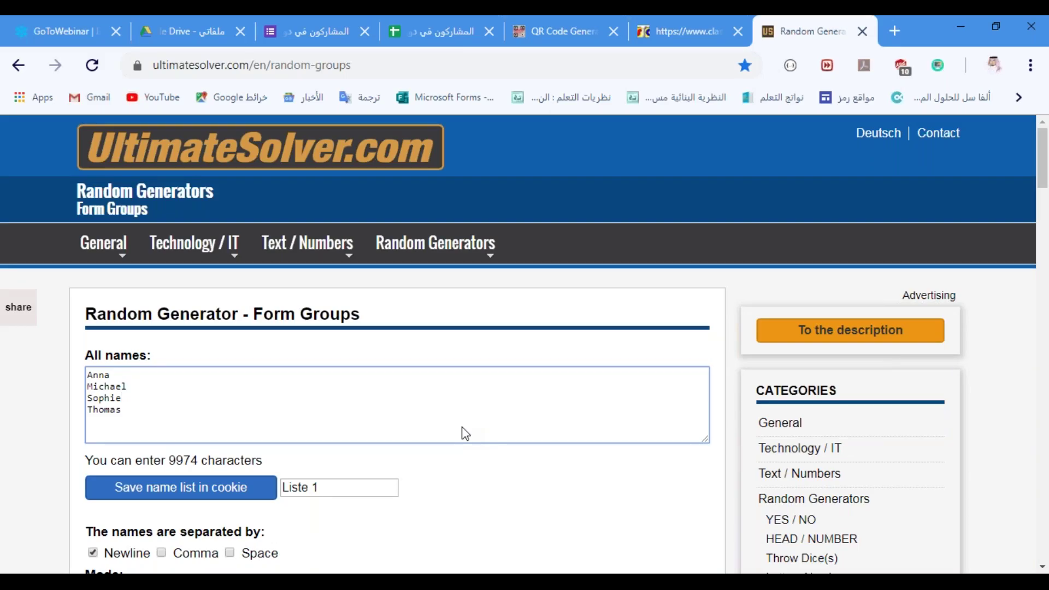
- Replace the sample names with the pasted participant list, removing the trailing blank line
key(ctrl+a)
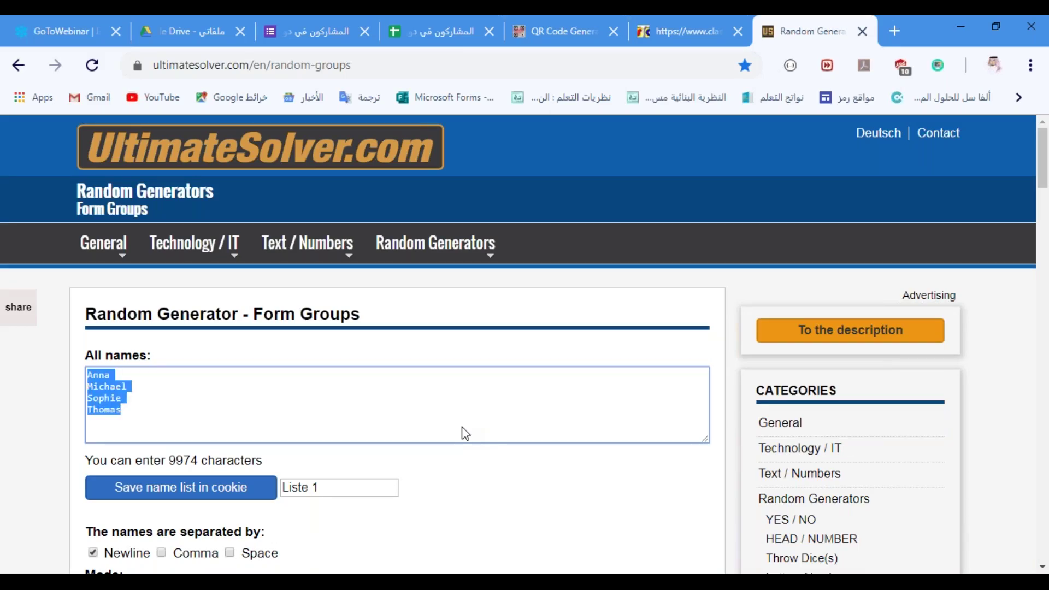
key(ctrl+v)
key(BackSpace)
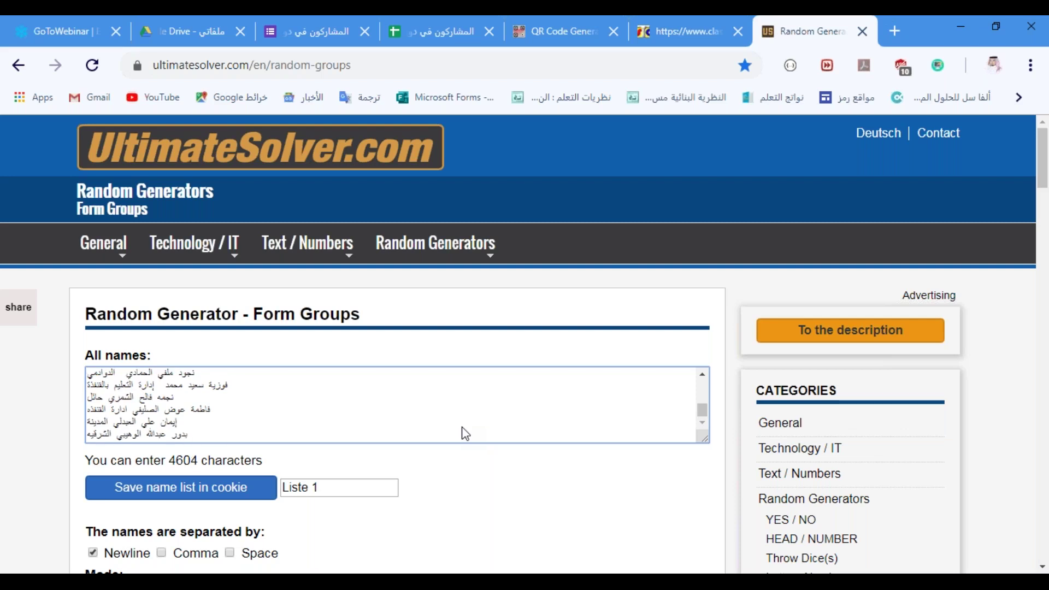
scroll(464, 431, down, 3)
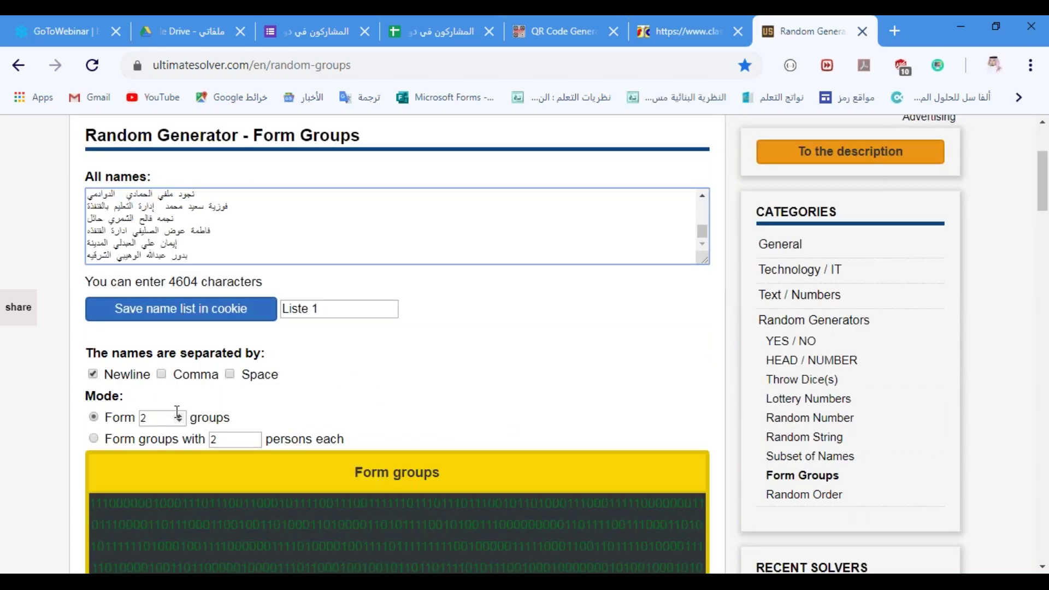
- Set the generator to form 10 groups, after briefly trying 15 persons per group
click(163, 419)
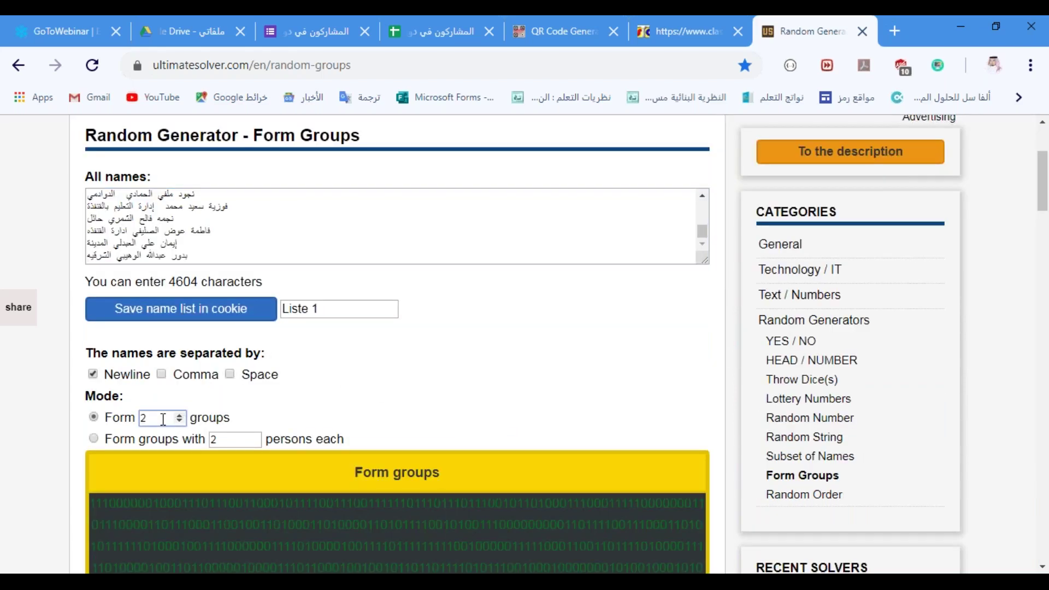
key(BackSpace)
text(10)
click(94, 442)
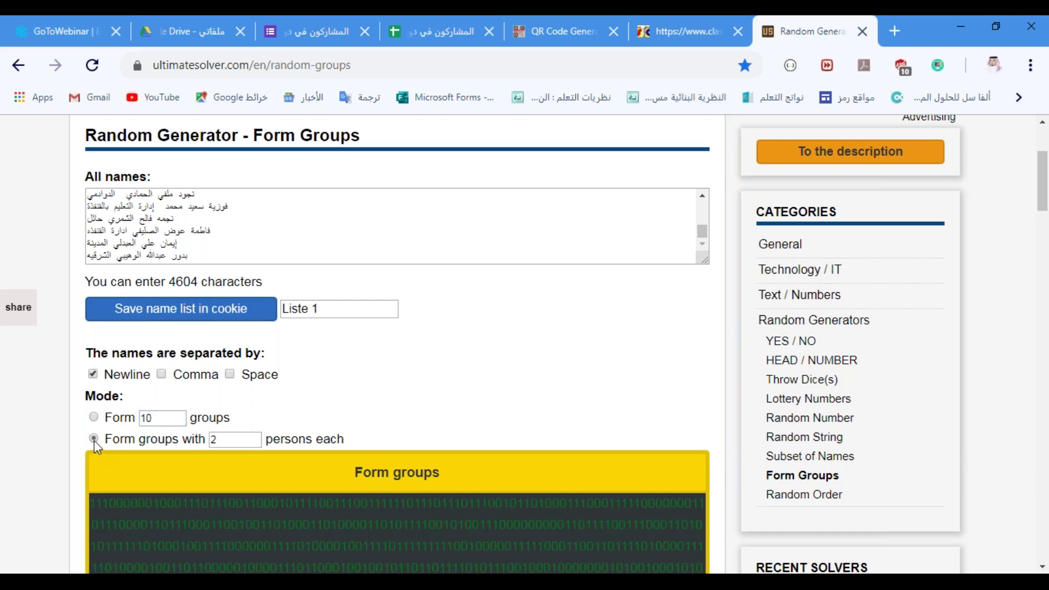
click(224, 439)
key(BackSpace)
text(50)
key(BackSpace)
key(BackSpace)
text(15)
click(94, 417)
click(441, 550)
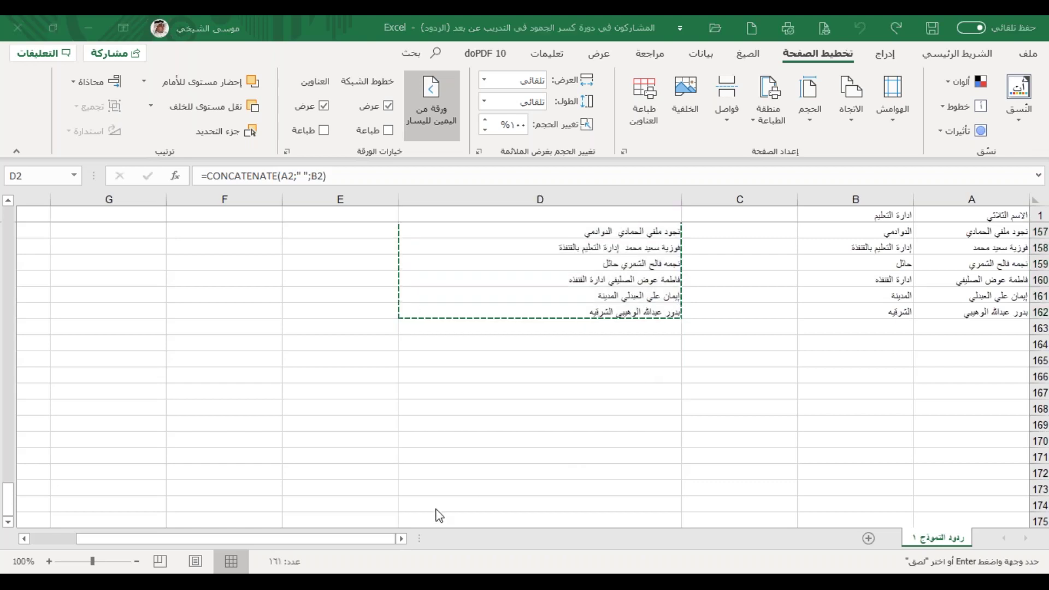
mouse_move(534, 580)
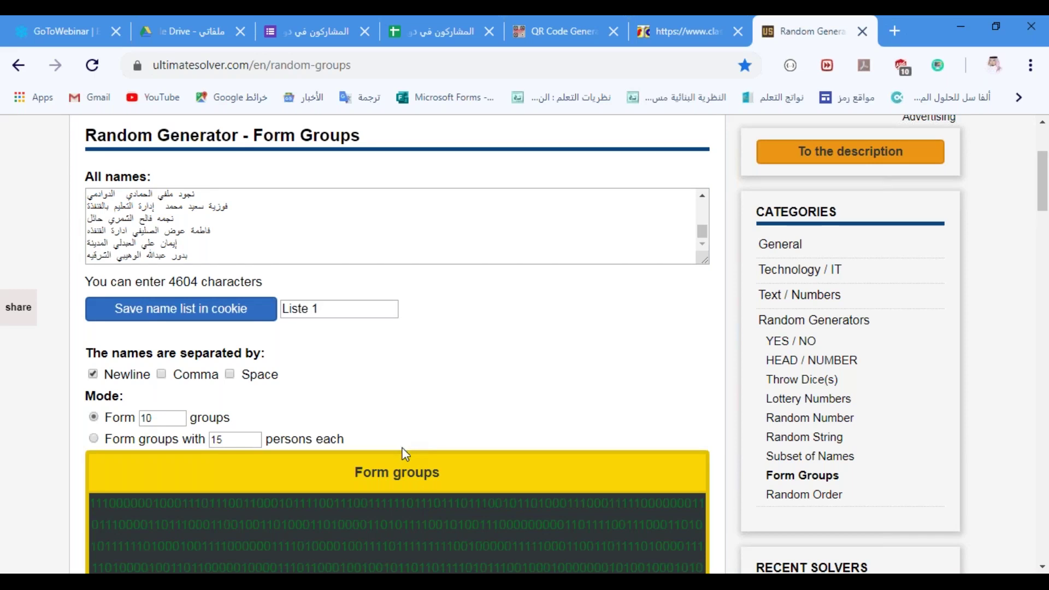
- Form the random groups and scroll through the Group 1 to Group 10 results
click(405, 479)
scroll(406, 479, down, 7)
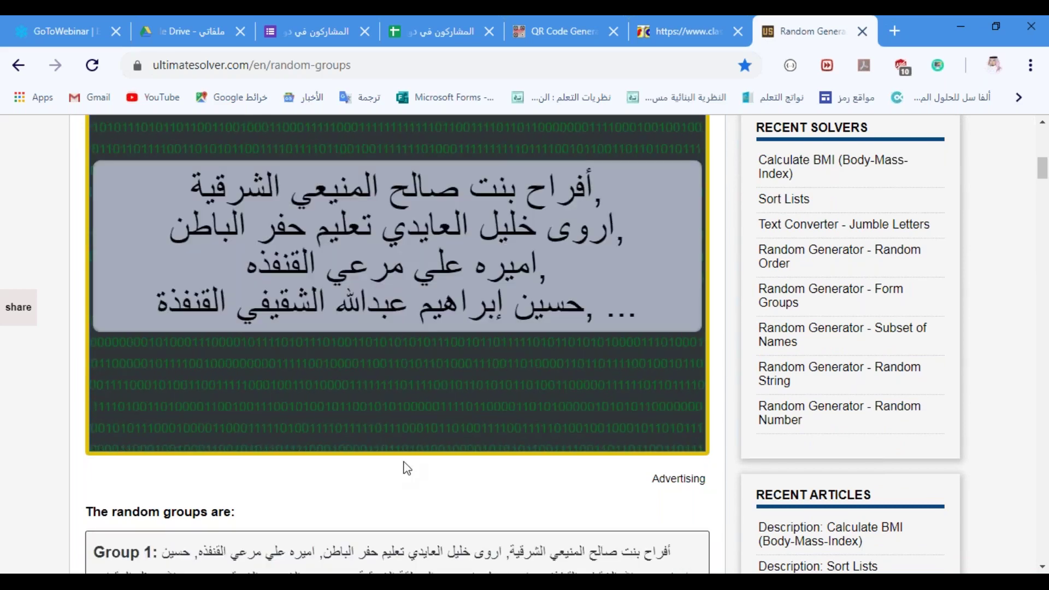
scroll(405, 476, down, 3)
scroll(406, 475, down, 4)
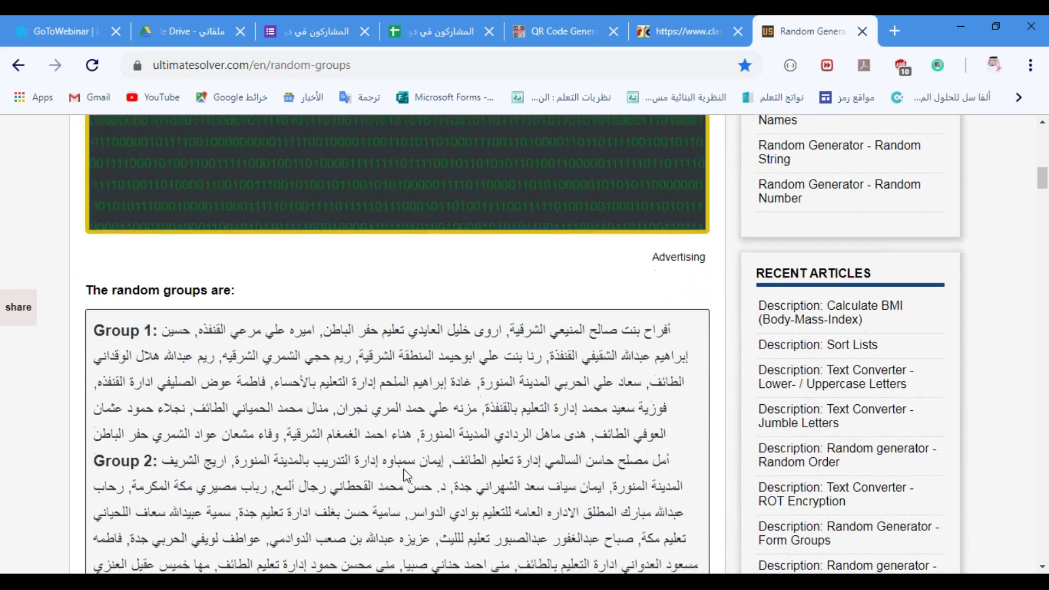
scroll(405, 475, up, 8)
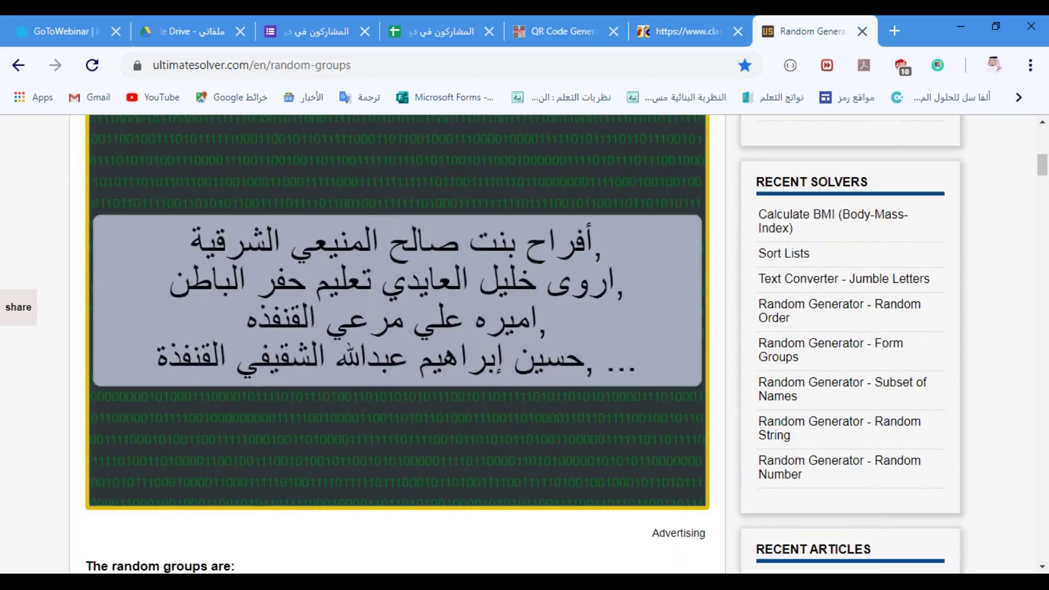
scroll(403, 469, down, 7)
scroll(398, 345, down, 7)
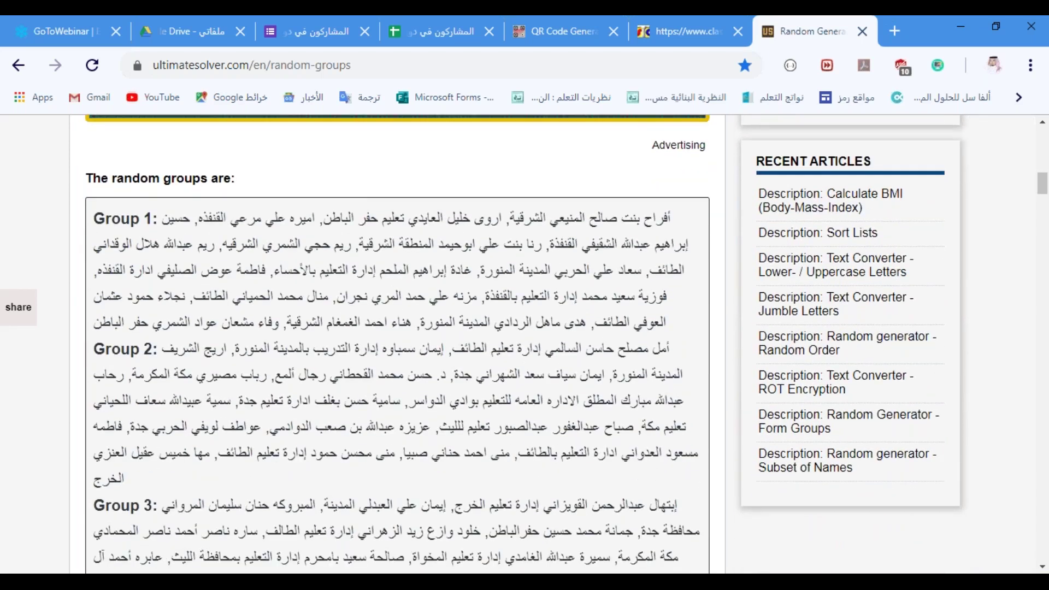
scroll(398, 345, down, 9)
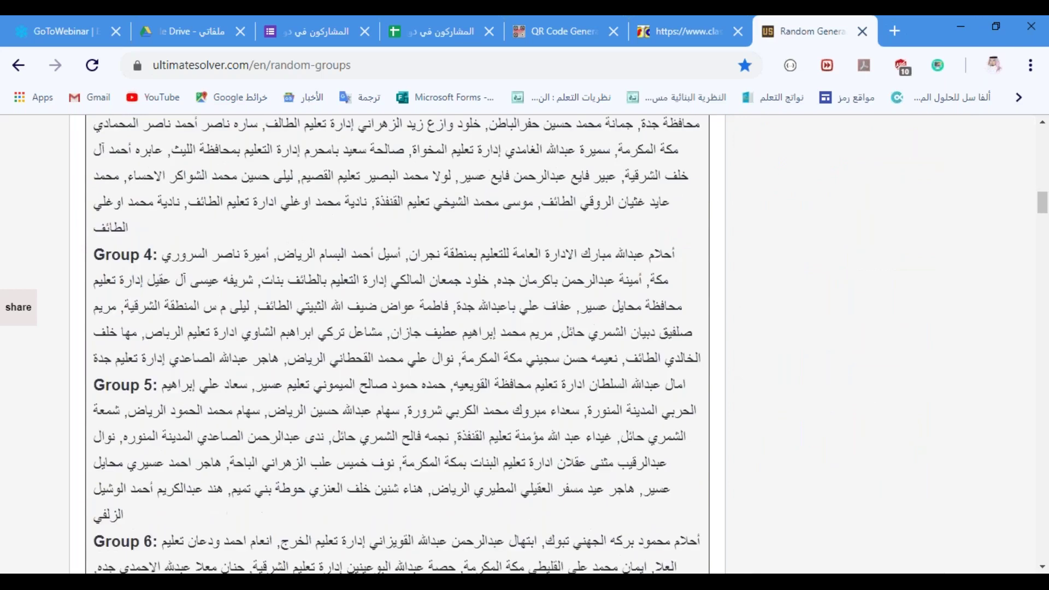
scroll(398, 344, down, 14)
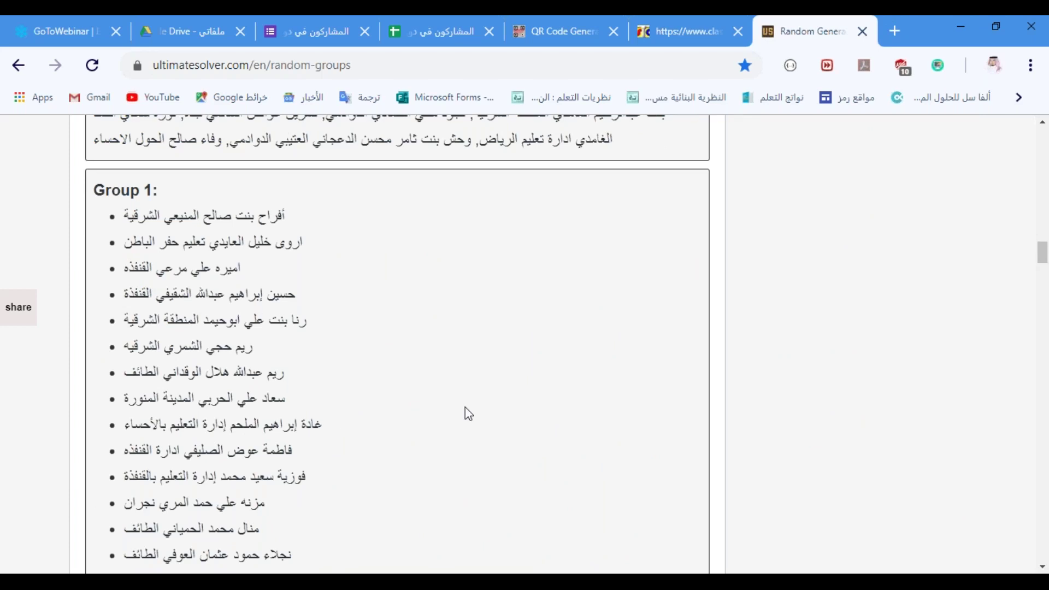
- Scroll through the member lists of Groups 1 and 2 down to Group 3
scroll(465, 408, down, 1)
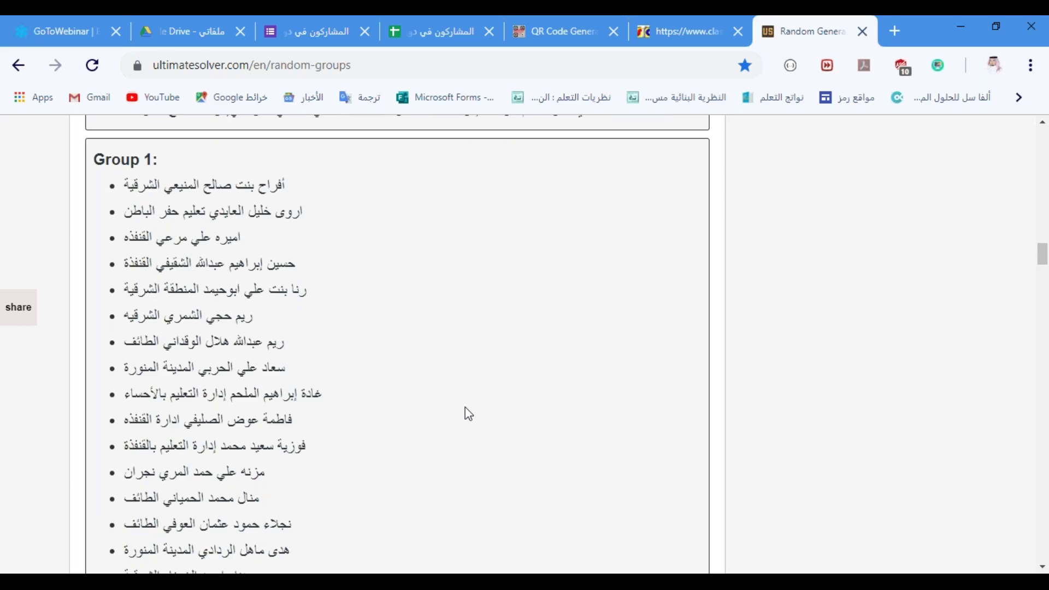
scroll(466, 409, down, 2)
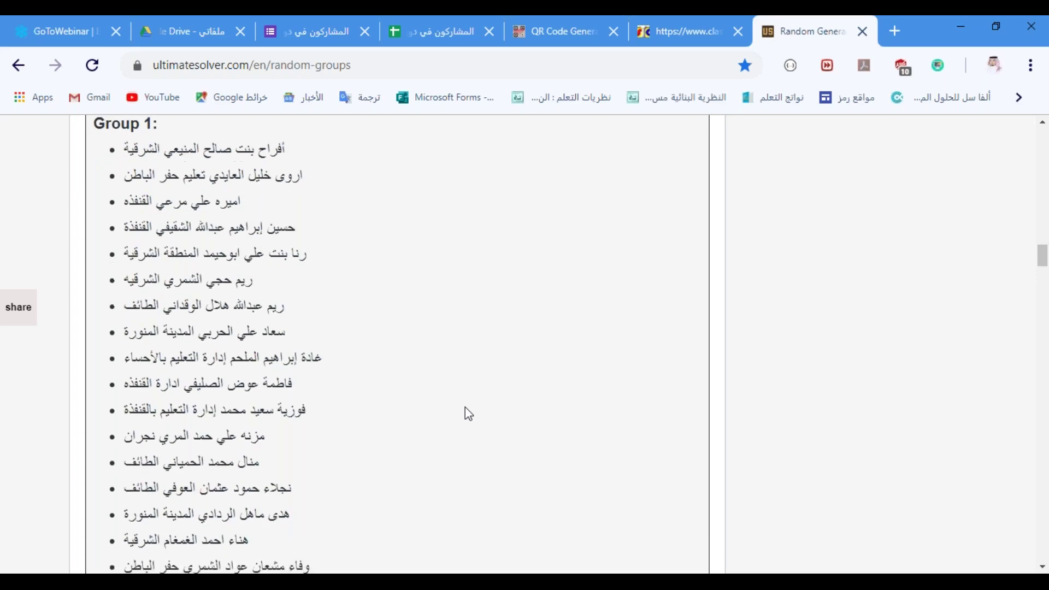
scroll(468, 414, down, 1)
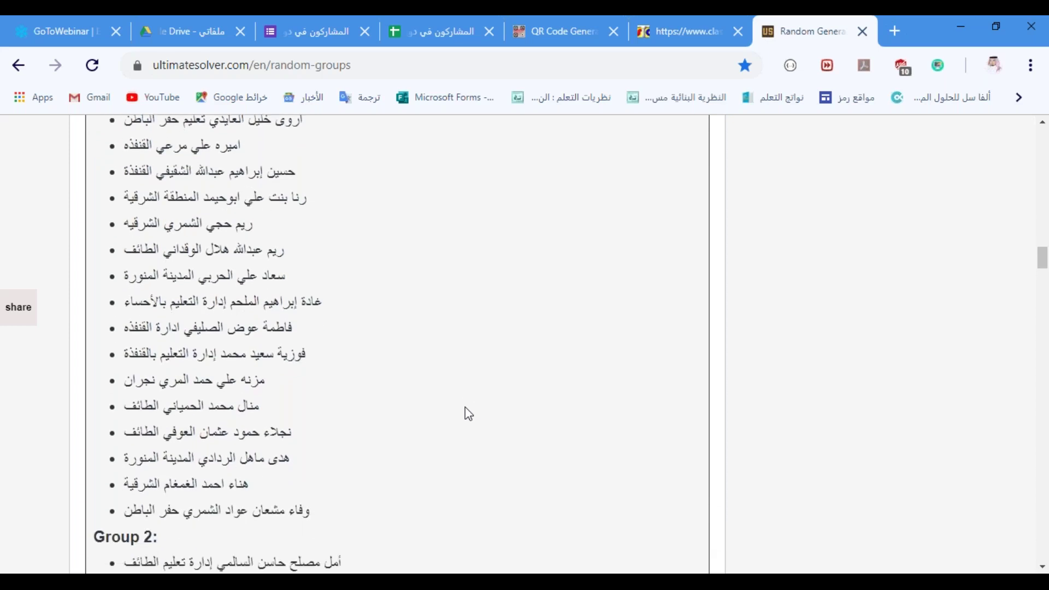
scroll(468, 413, down, 2)
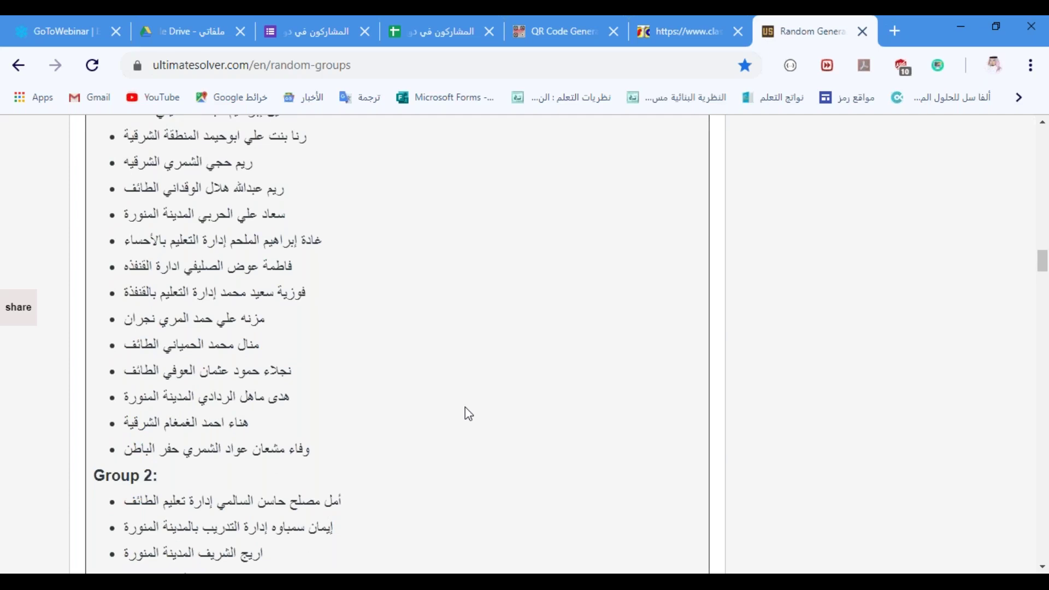
scroll(468, 414, down, 5)
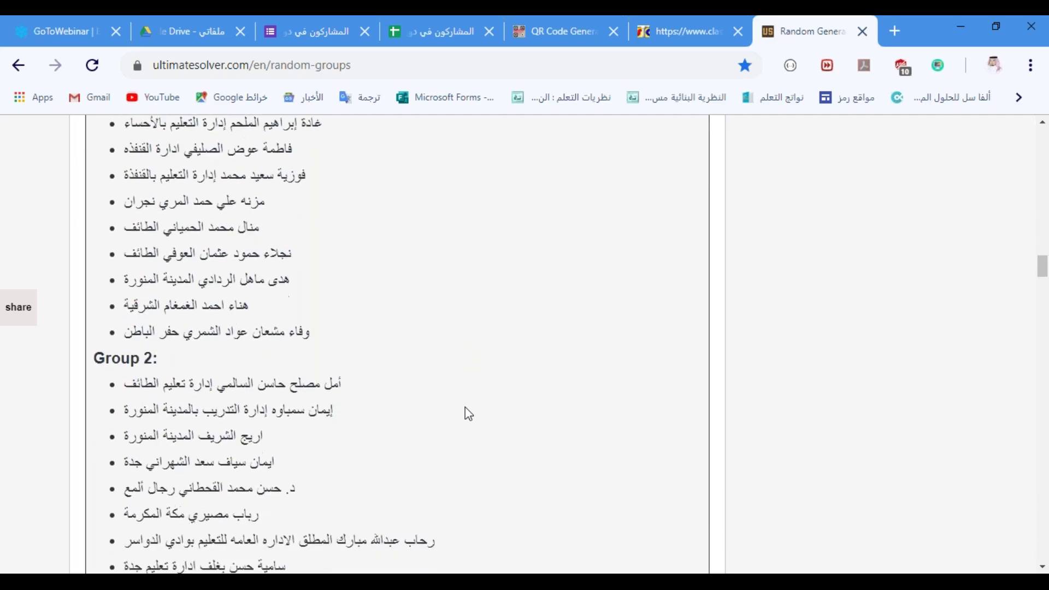
scroll(466, 409, down, 6)
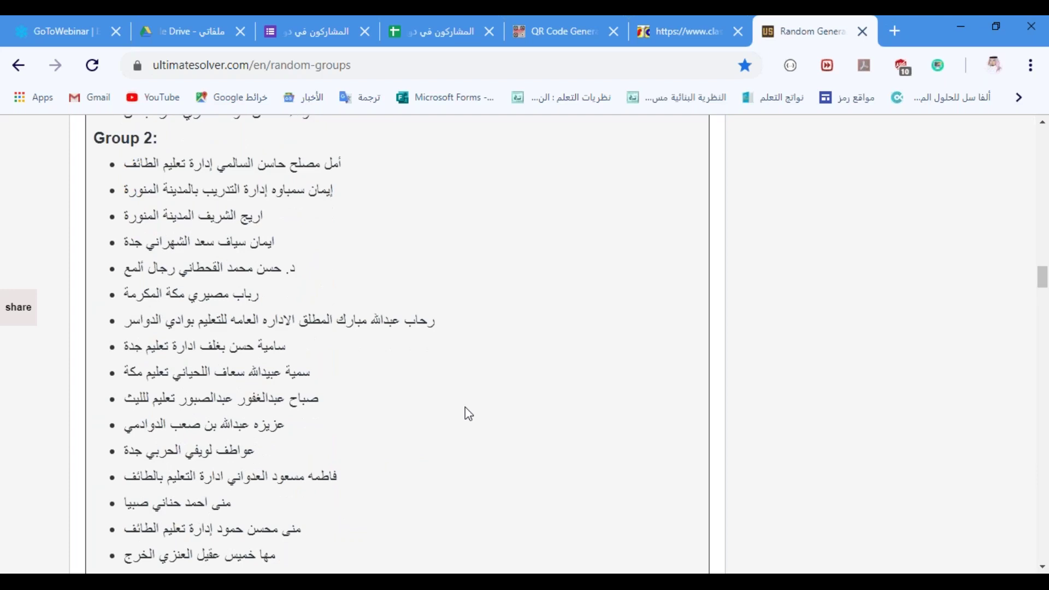
scroll(468, 414, down, 3)
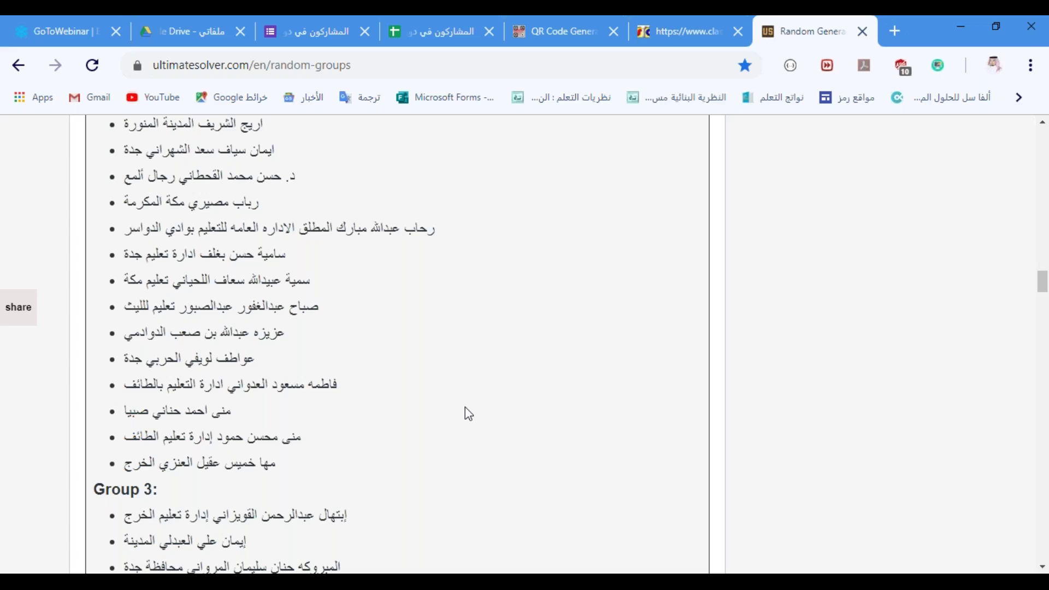
scroll(466, 409, down, 1)
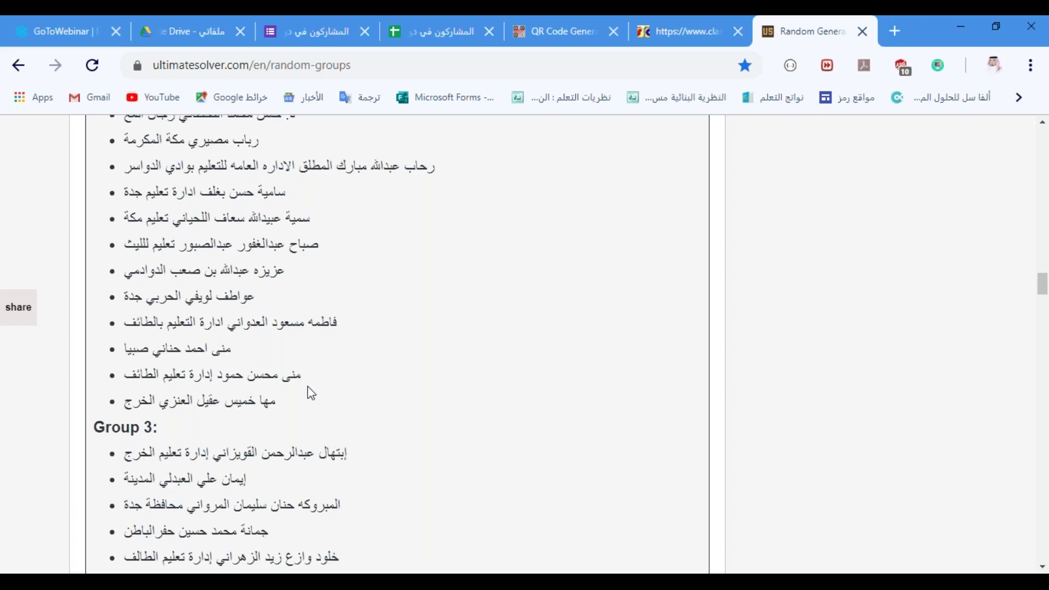
scroll(308, 388, down, 4)
- Browse Group 3's members, selecting parts of a couple of entries along the way
scroll(307, 386, down, 2)
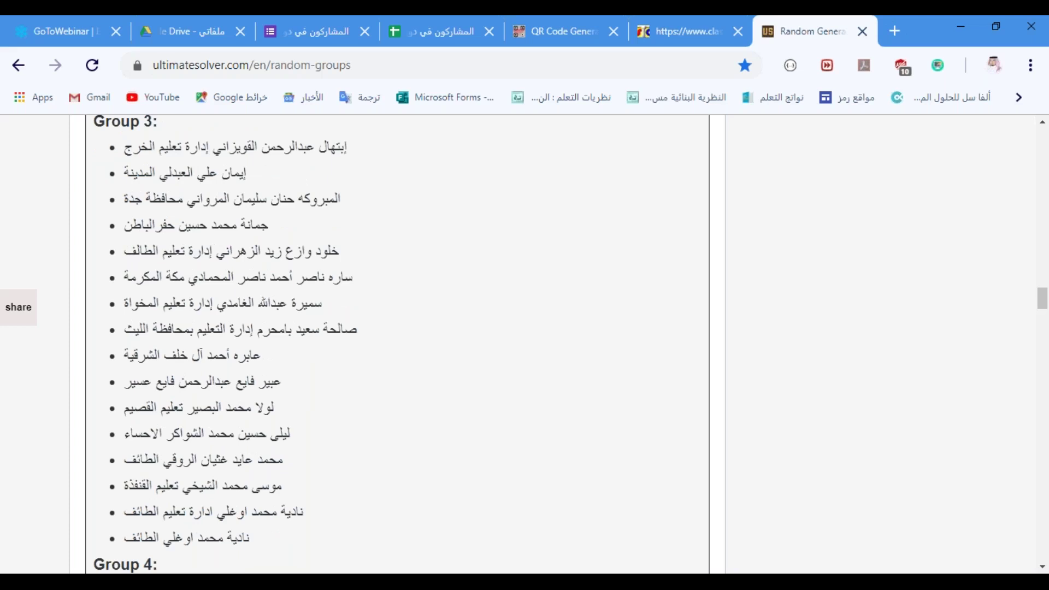
double_click(265, 486)
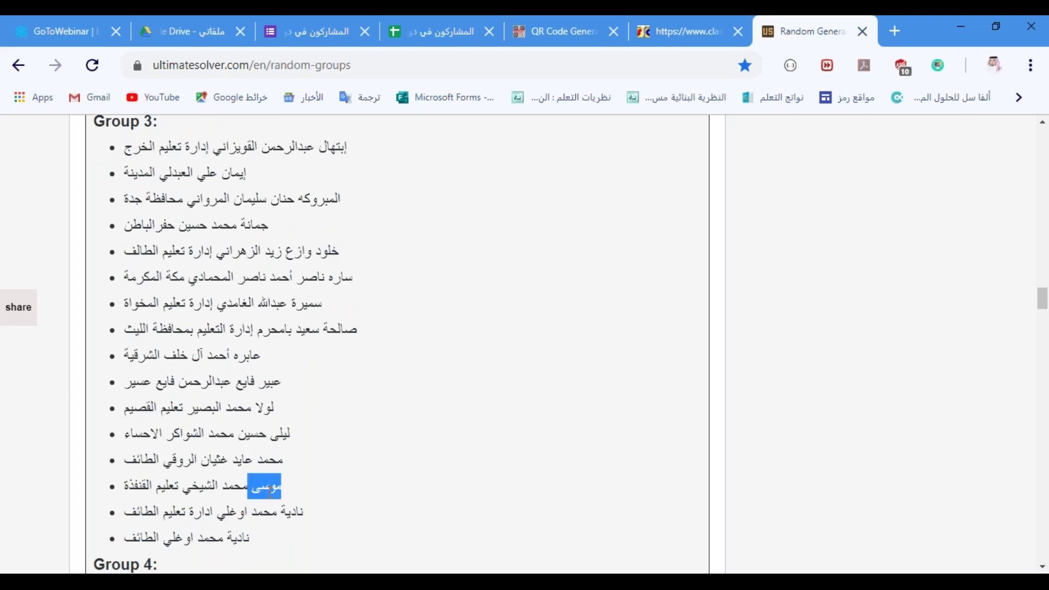
click(316, 479)
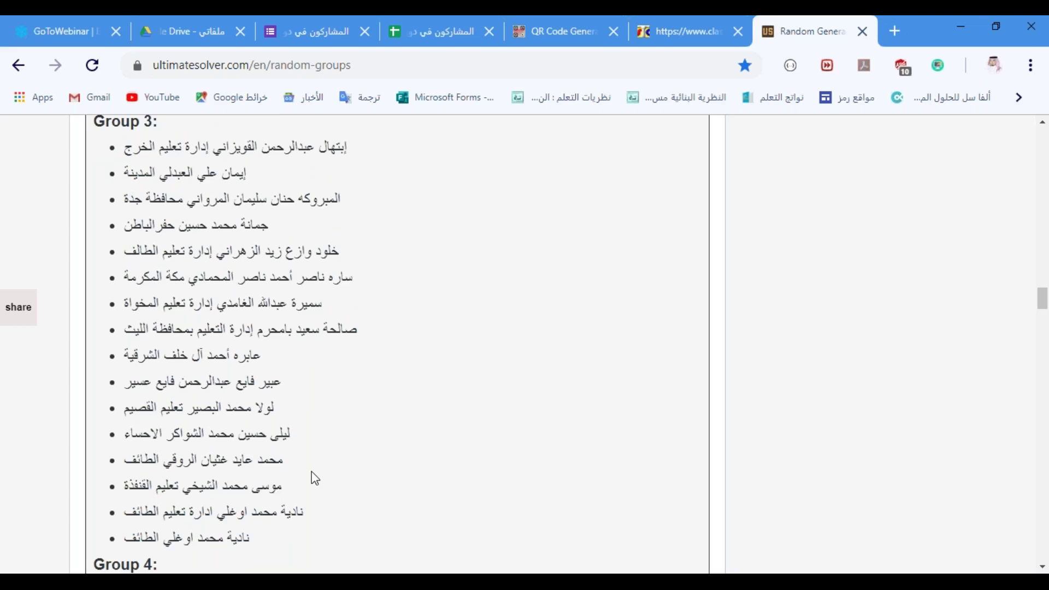
drag(274, 407, 161, 413)
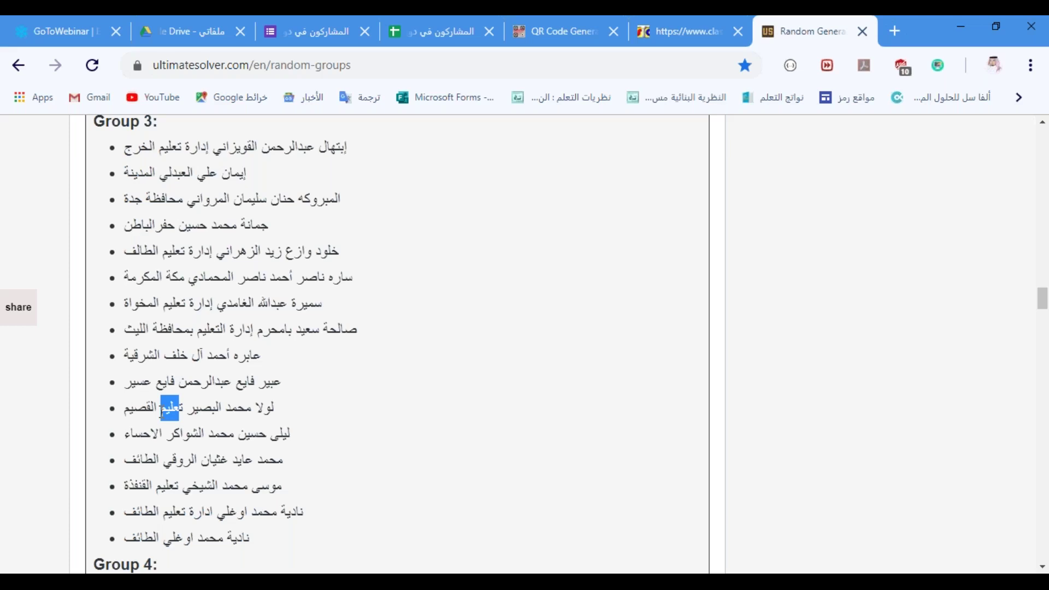
scroll(162, 413, down, 5)
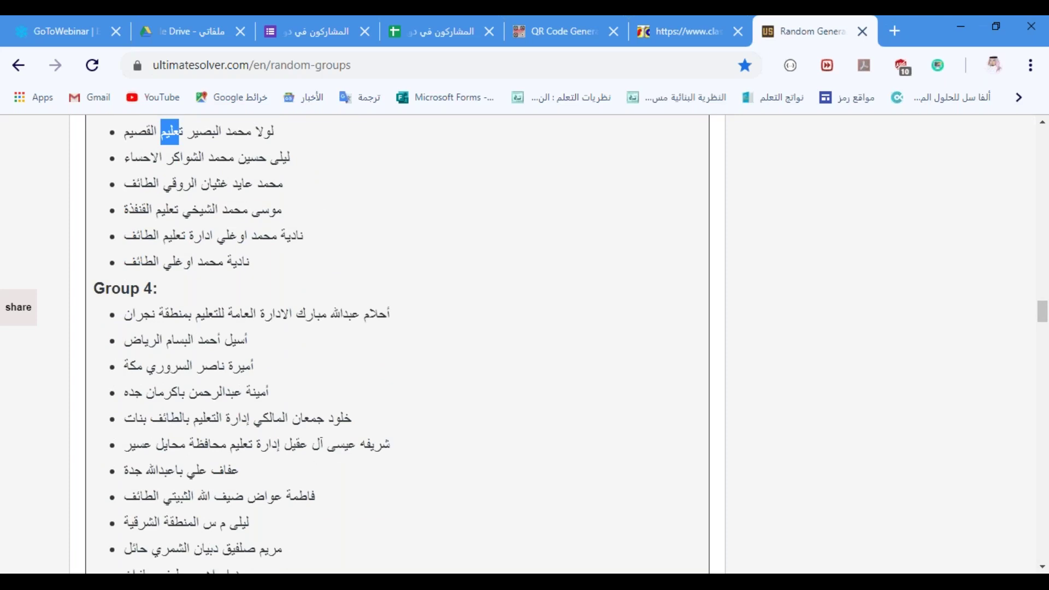
scroll(361, 344, down, 1)
scroll(242, 344, down, 3)
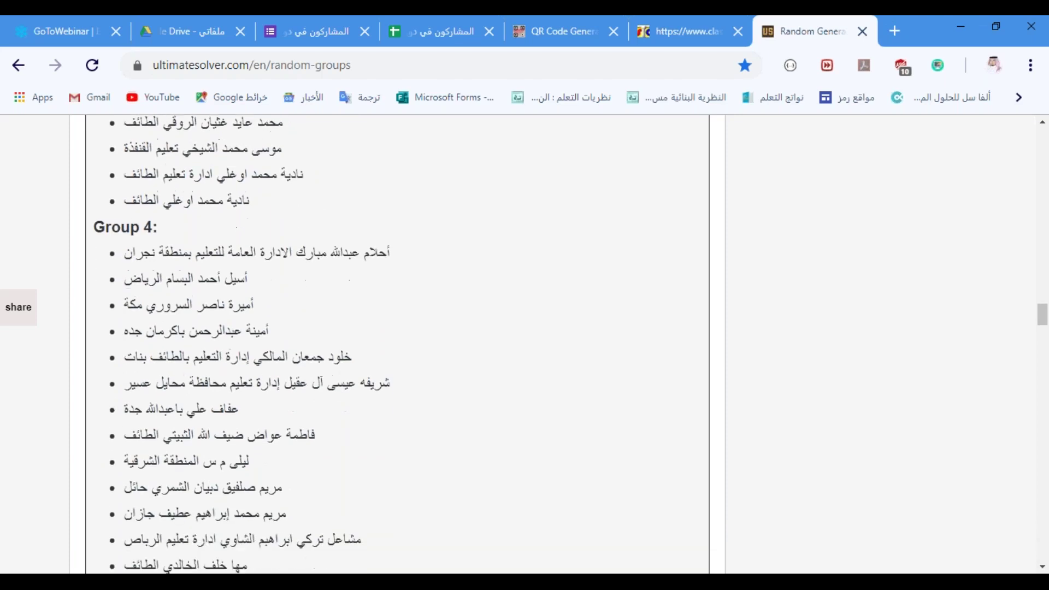
scroll(242, 344, down, 1)
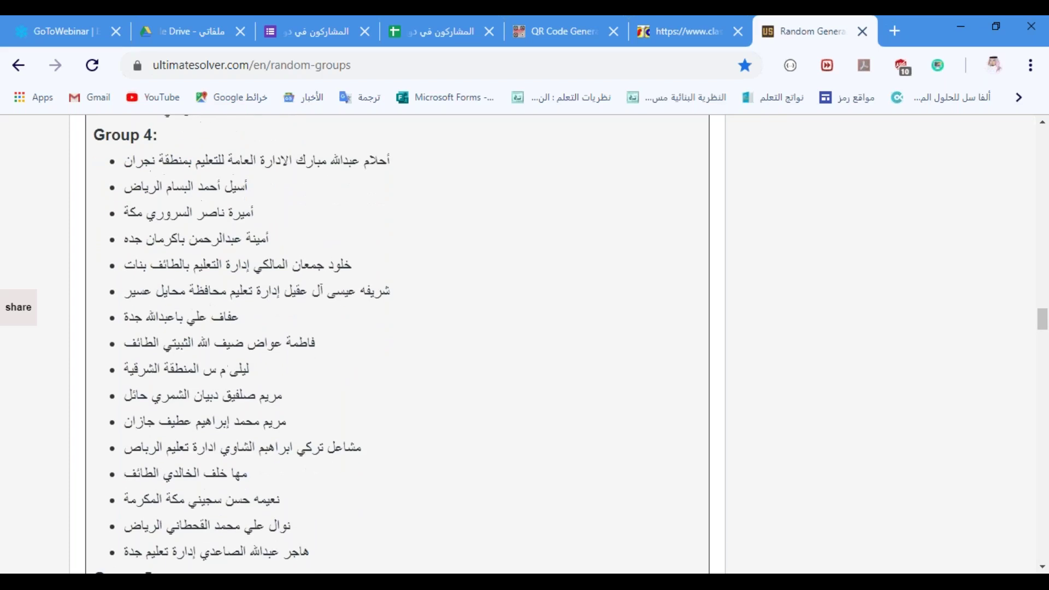
scroll(241, 344, down, 1)
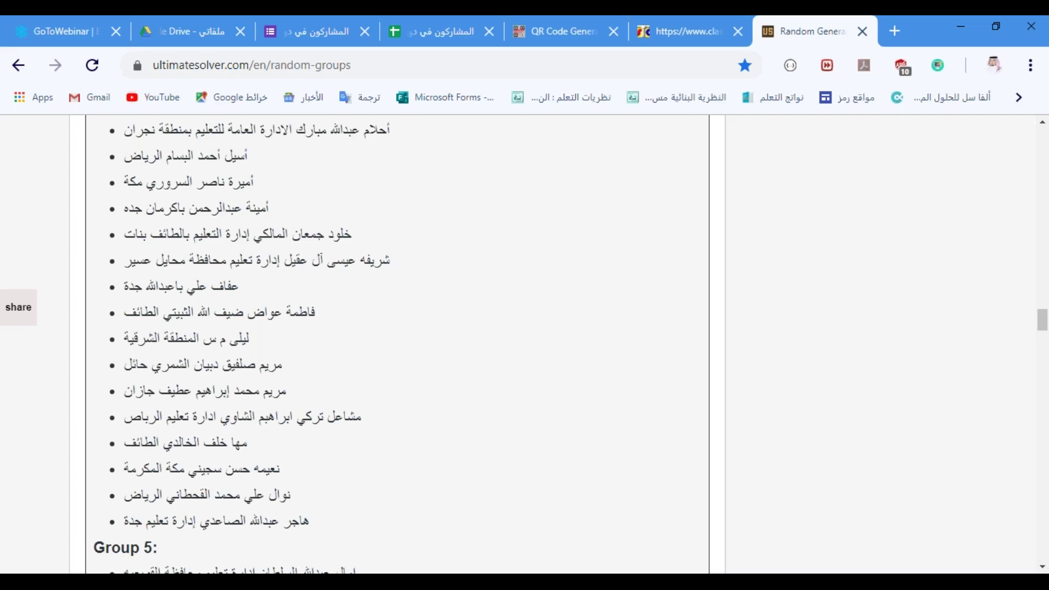
- Scroll on through Groups 4 to 7 until Group 8 begins
scroll(350, 344, down, 6)
scroll(398, 344, down, 2)
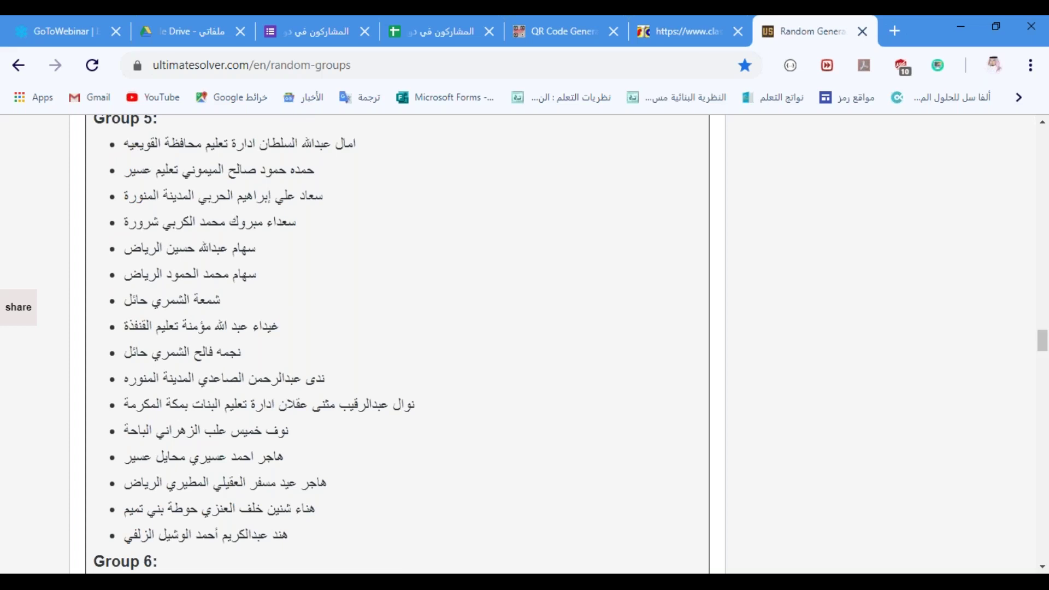
scroll(398, 344, down, 4)
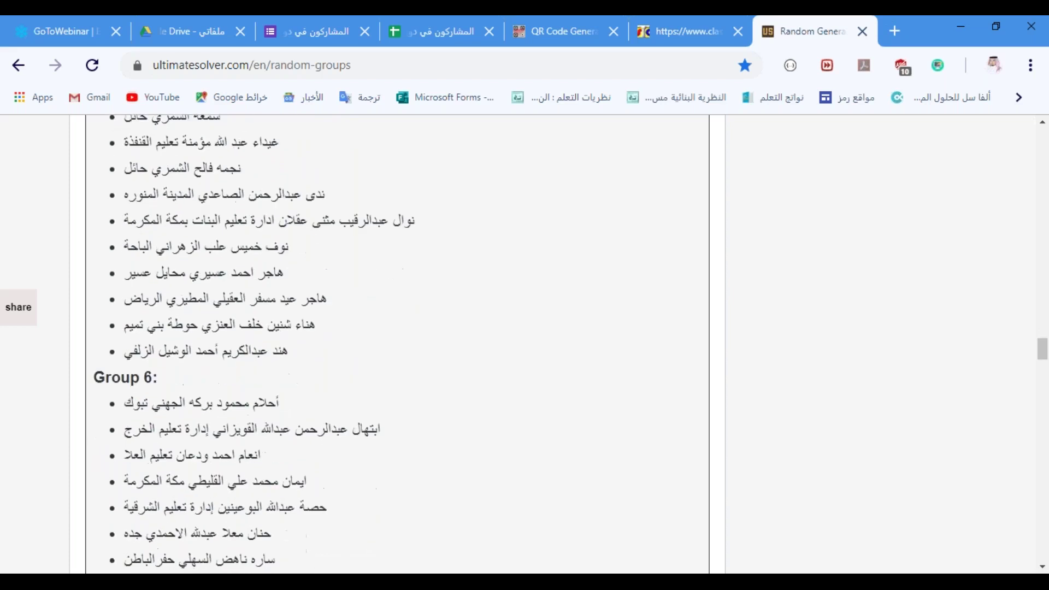
scroll(398, 345, down, 4)
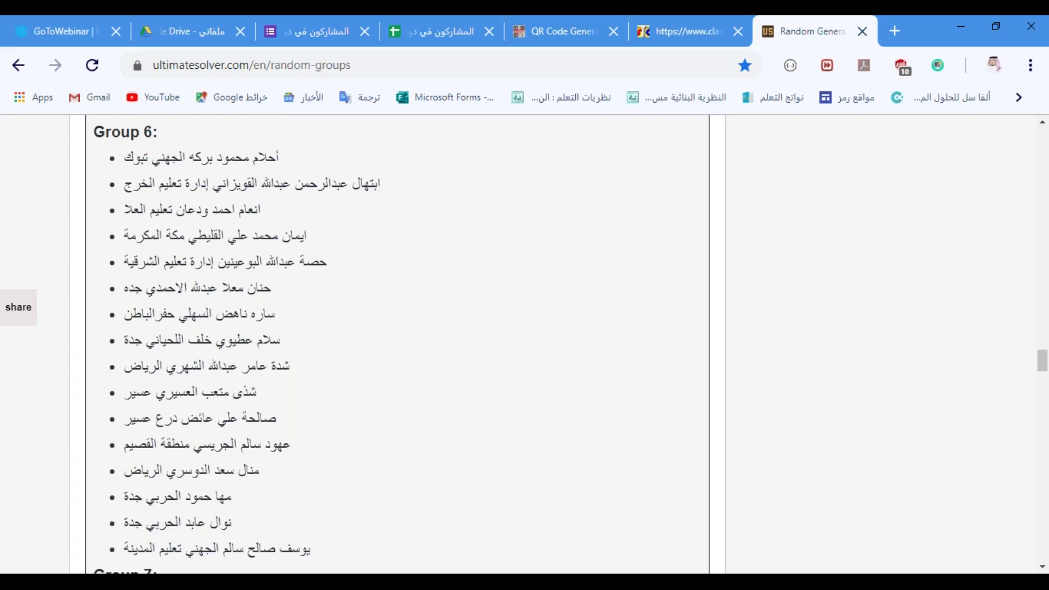
scroll(398, 344, down, 3)
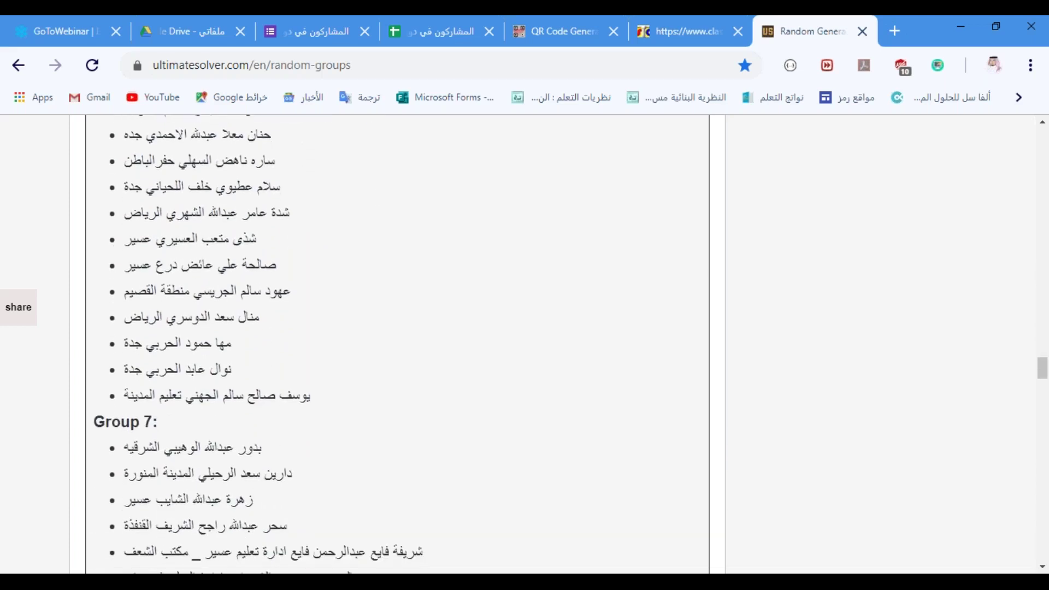
scroll(398, 344, down, 5)
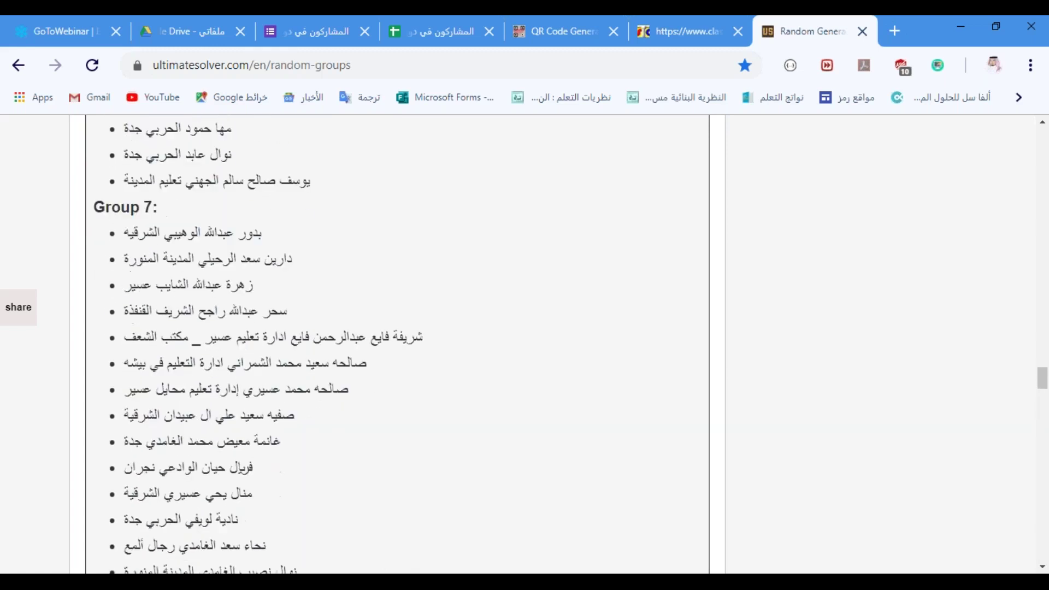
scroll(397, 344, down, 1)
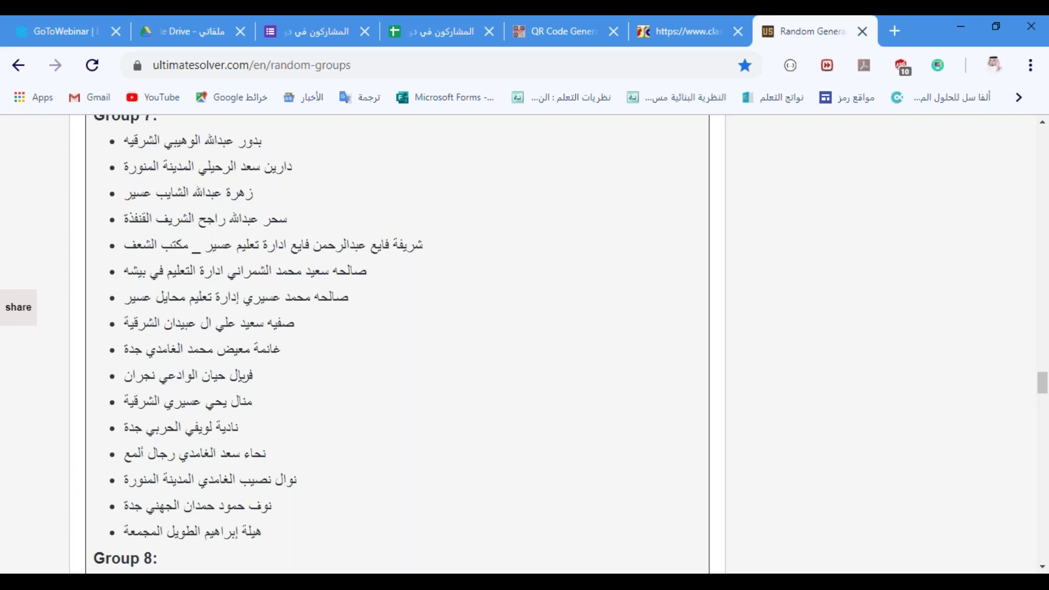
scroll(257, 344, down, 3)
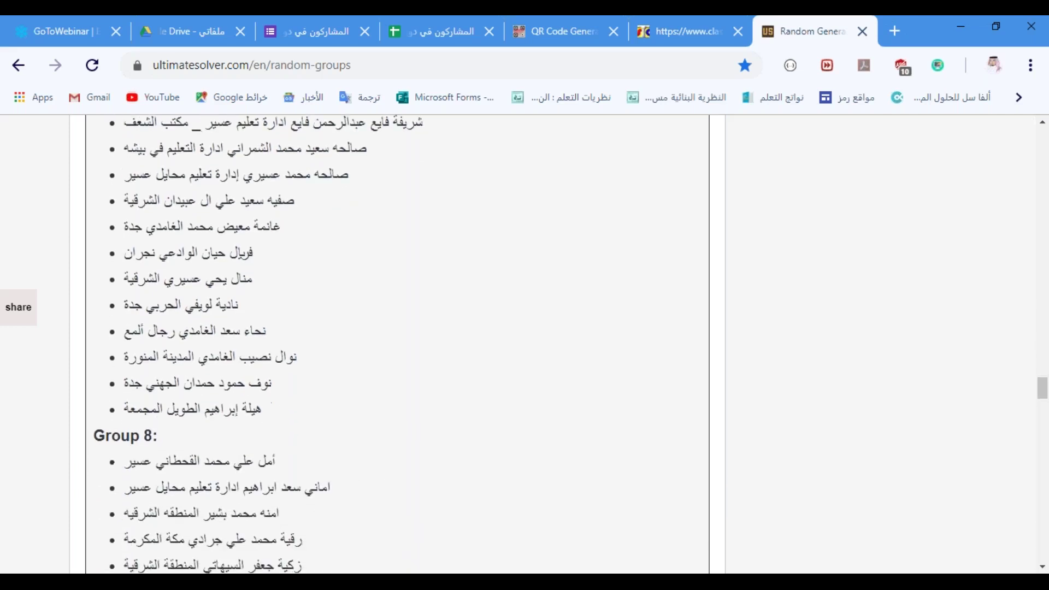
scroll(256, 344, down, 5)
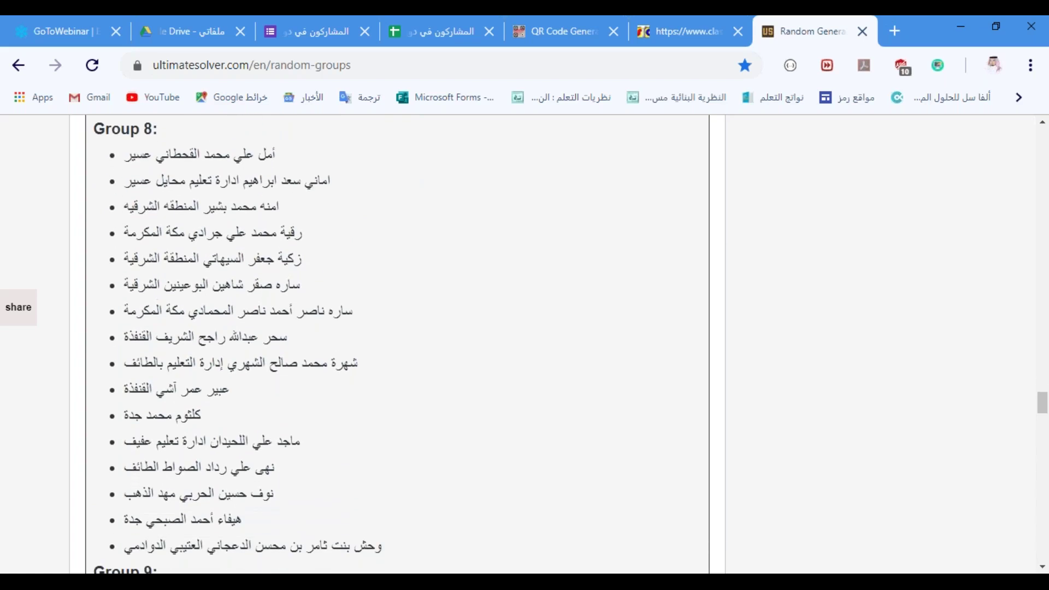
scroll(238, 344, down, 1)
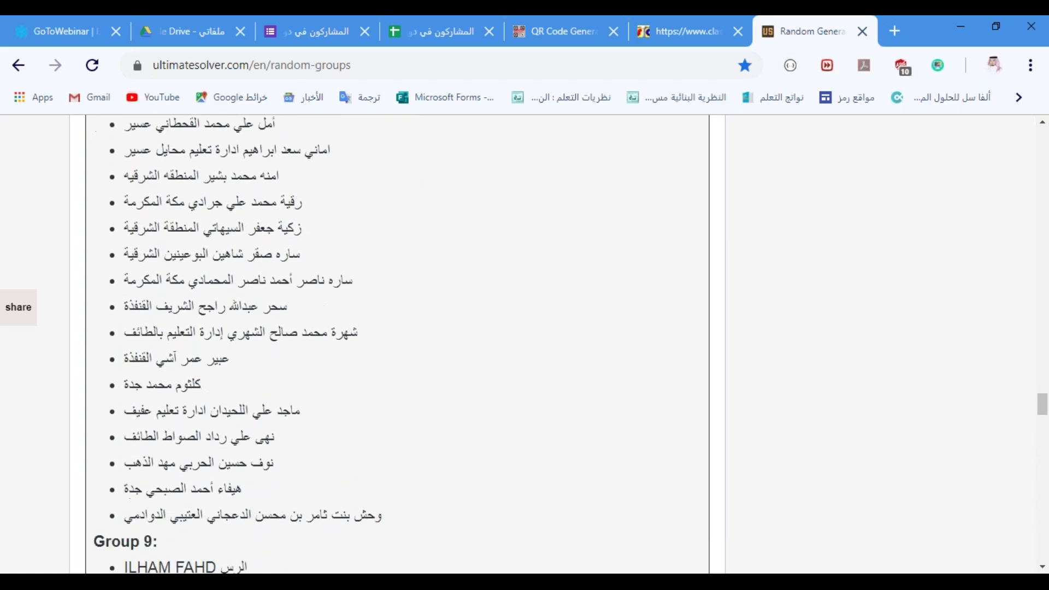
scroll(238, 345, down, 3)
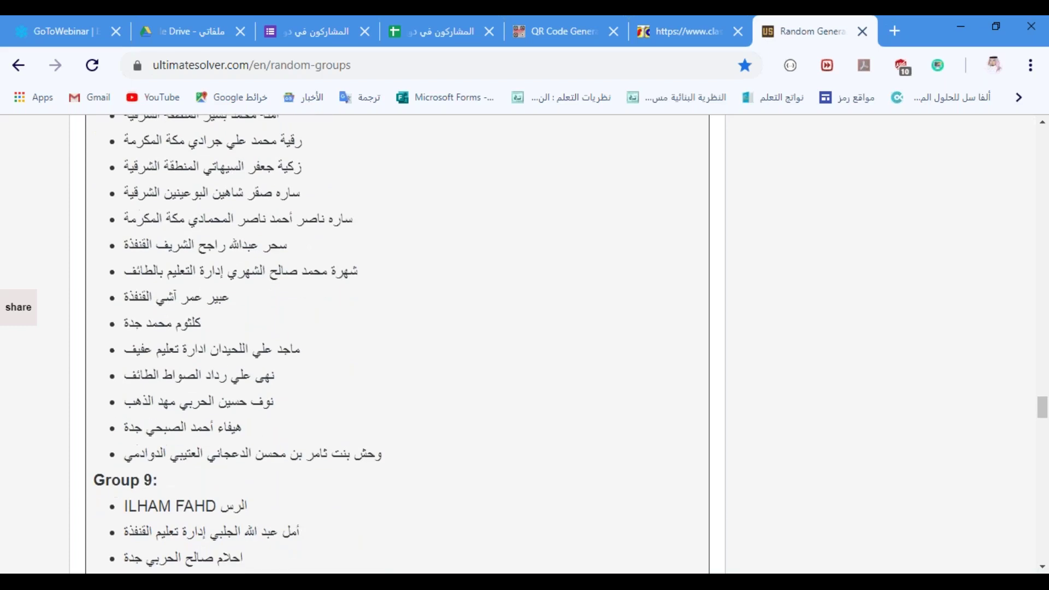
scroll(290, 345, down, 4)
scroll(290, 344, down, 7)
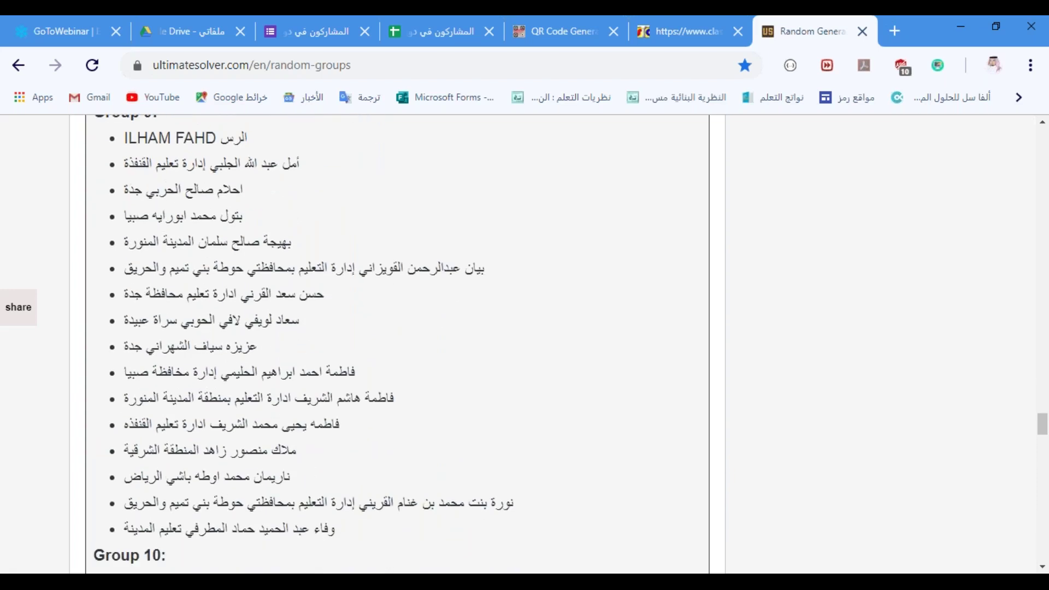
scroll(398, 345, down, 2)
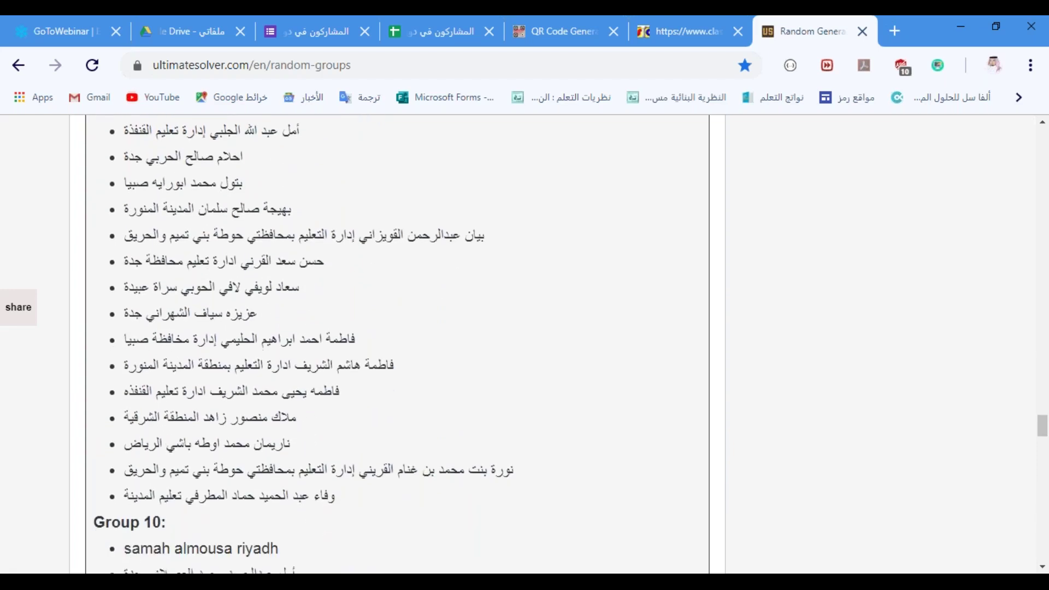
scroll(304, 345, down, 4)
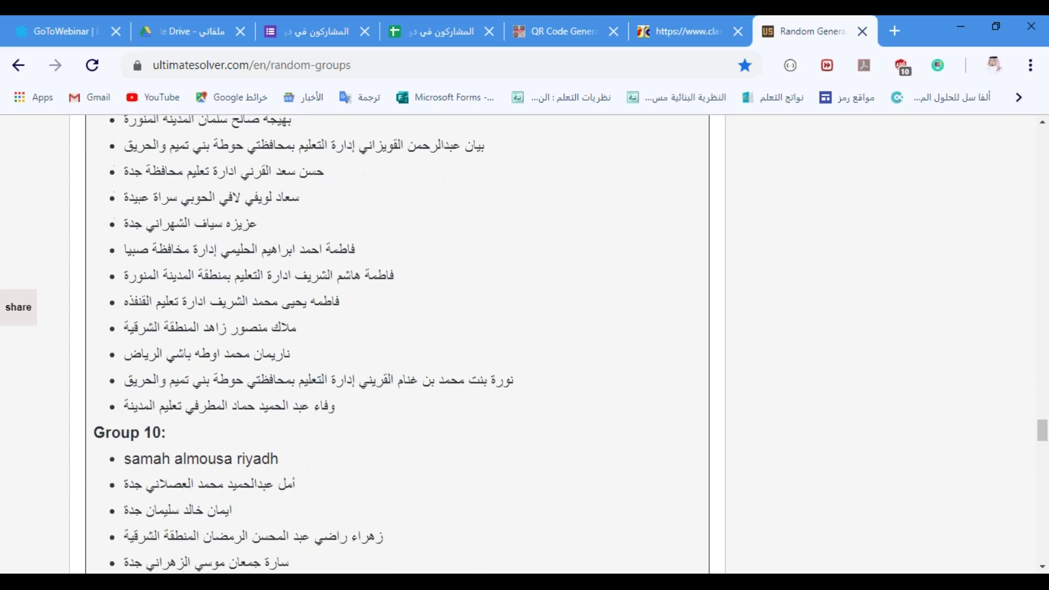
scroll(304, 344, down, 3)
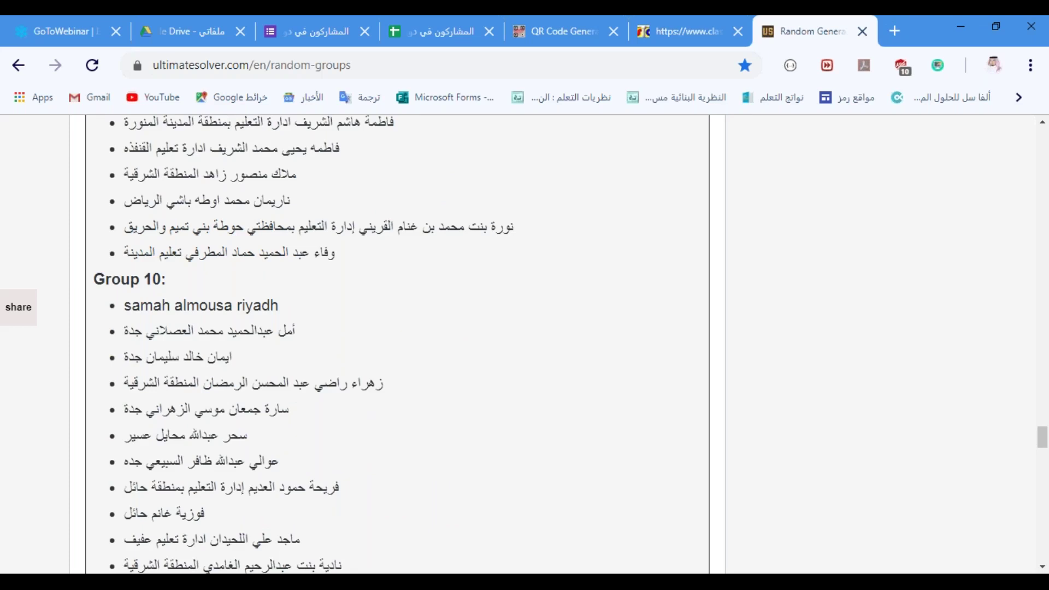
scroll(304, 345, down, 4)
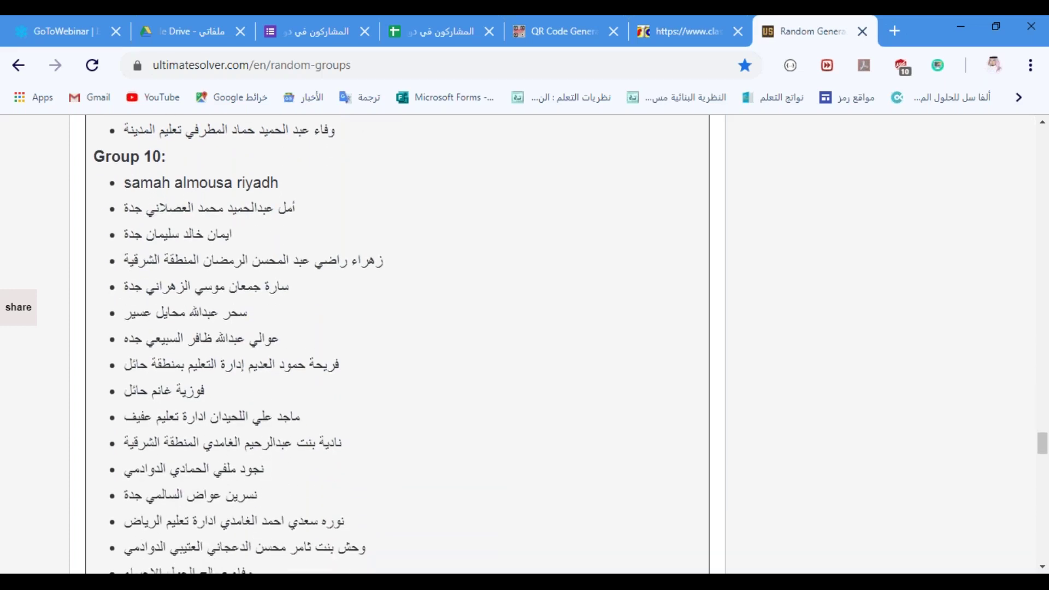
scroll(397, 346, down, 1)
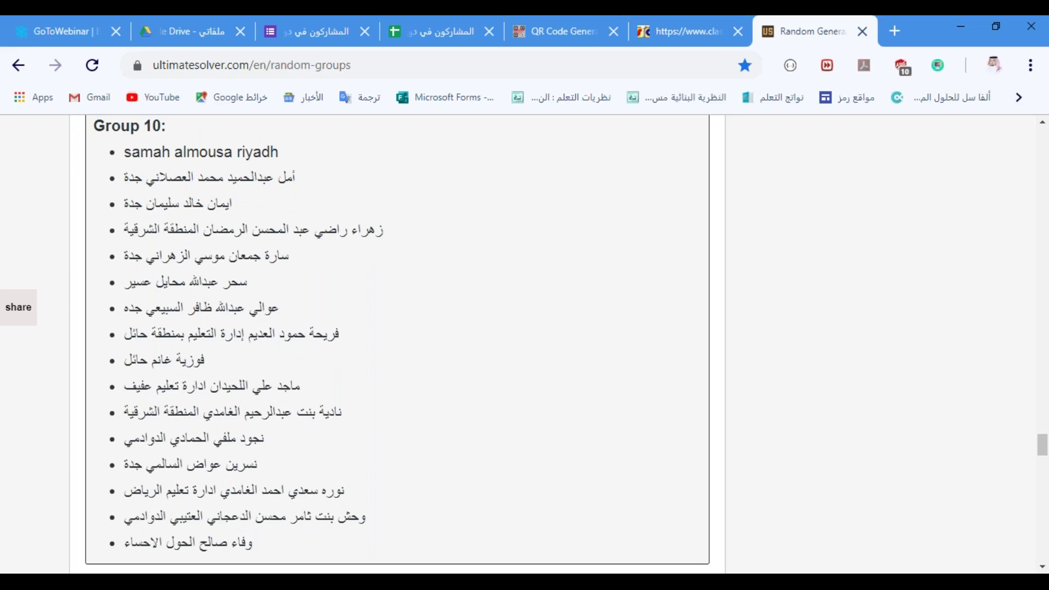
scroll(397, 345, down, 2)
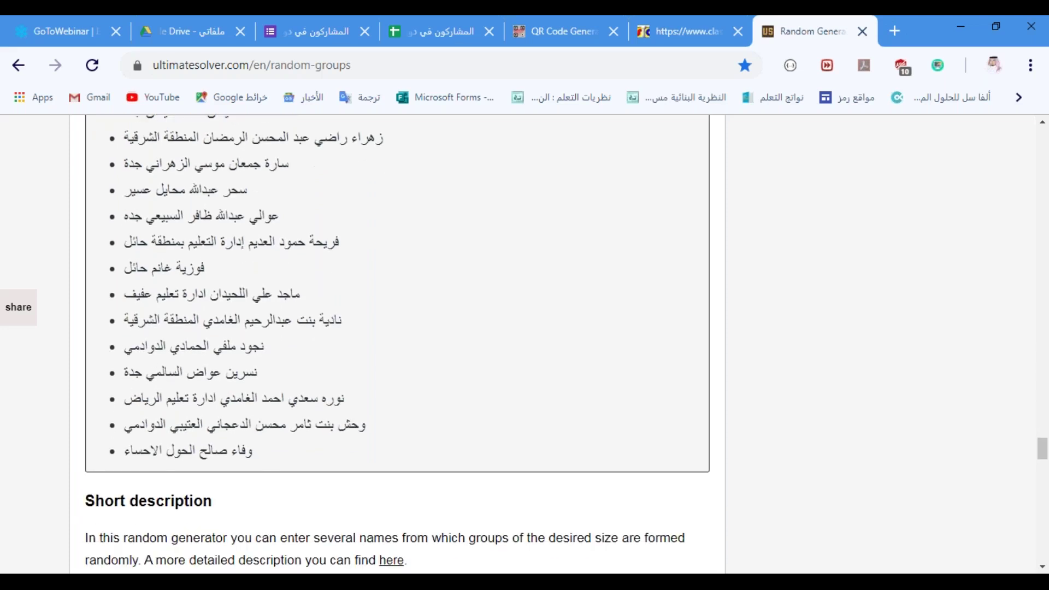
scroll(398, 344, up, 3)
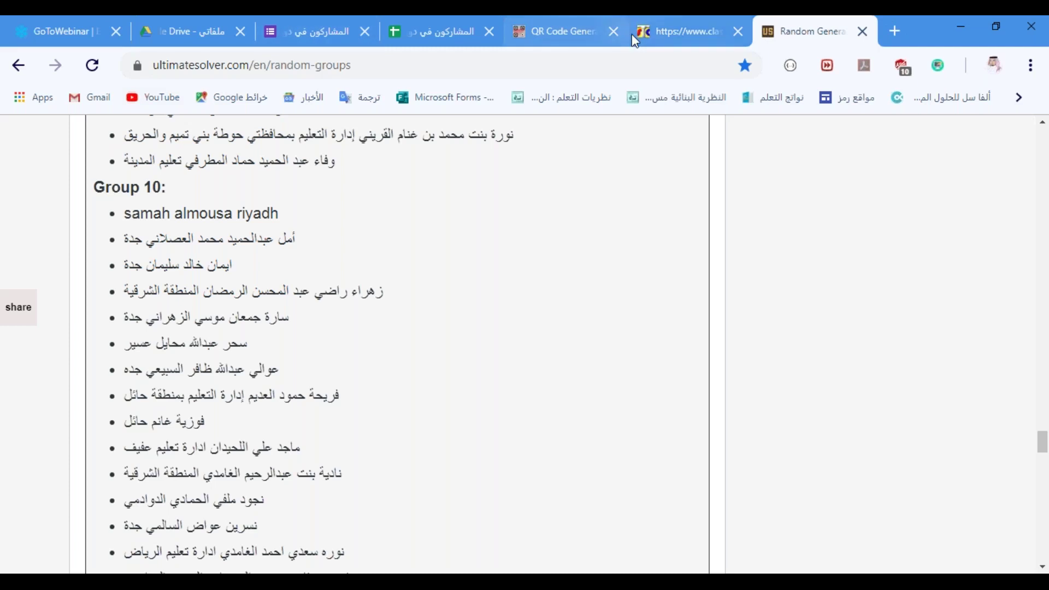
- Close the failing ClassTools tab and open Fluky from the bookmarks in a new tab
click(678, 32)
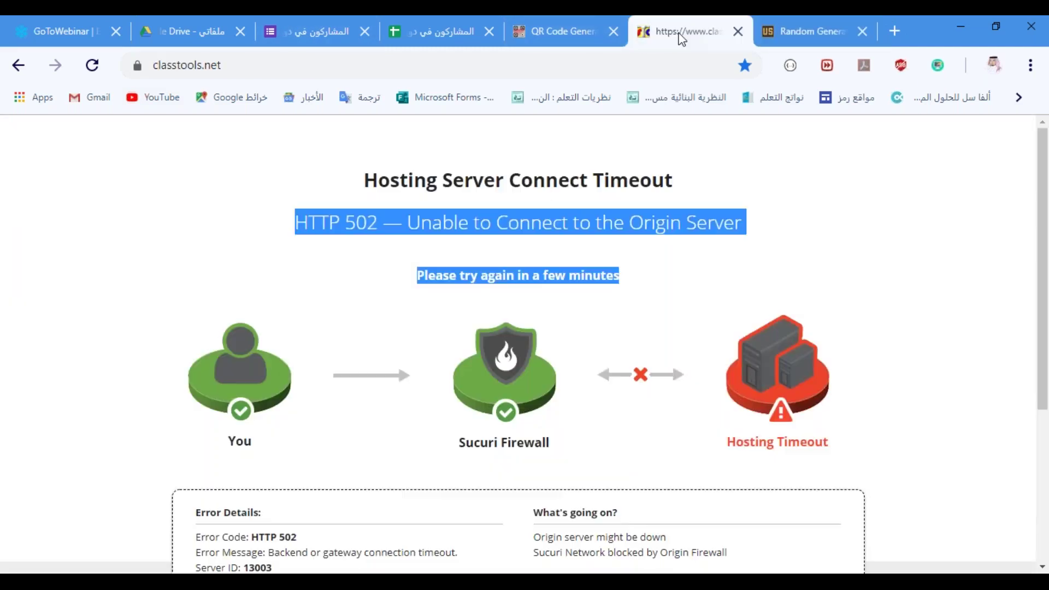
click(739, 32)
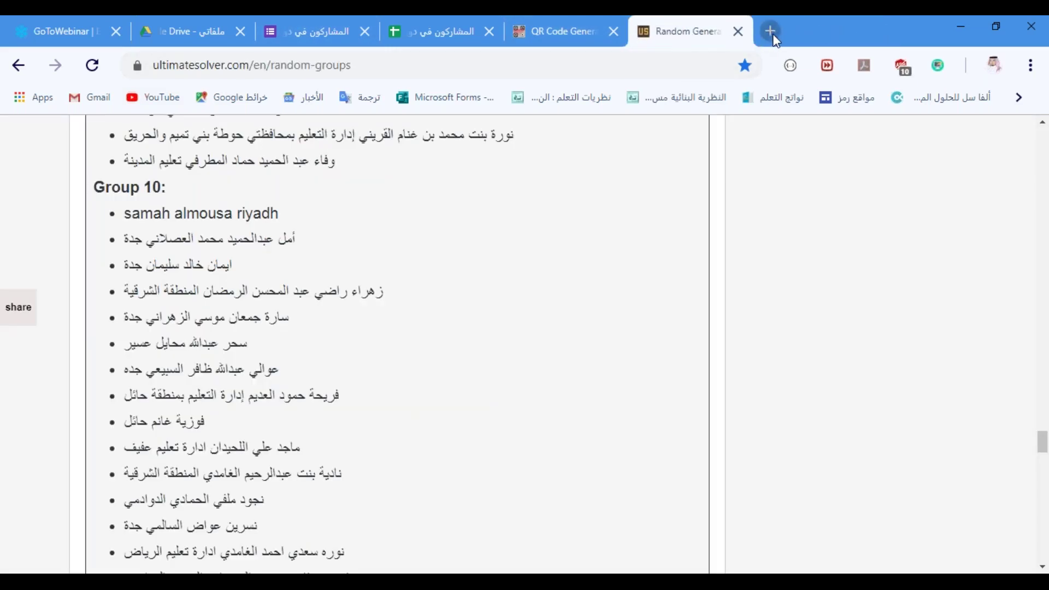
click(772, 33)
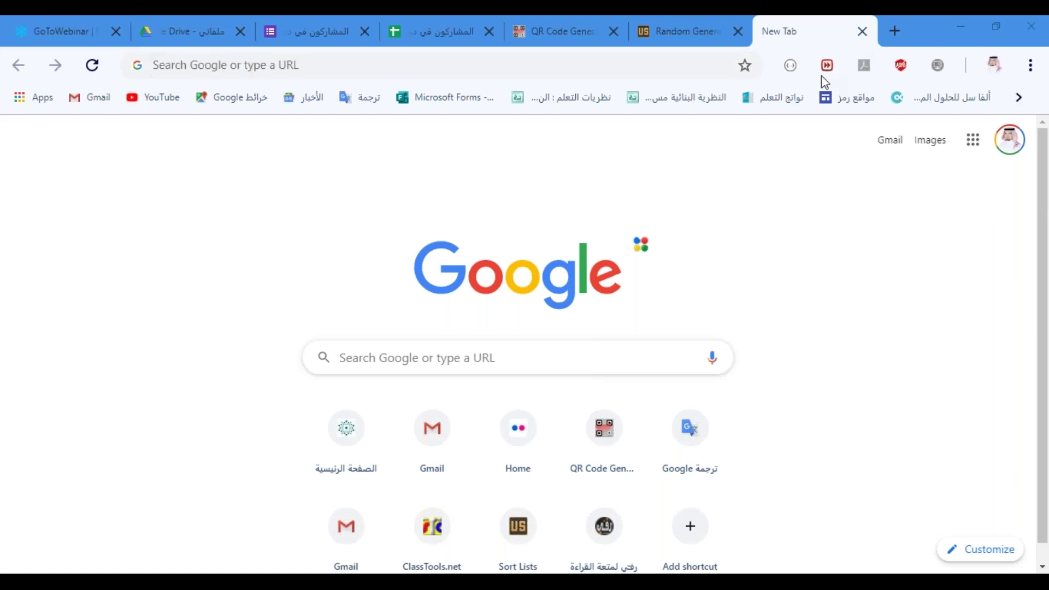
click(1020, 99)
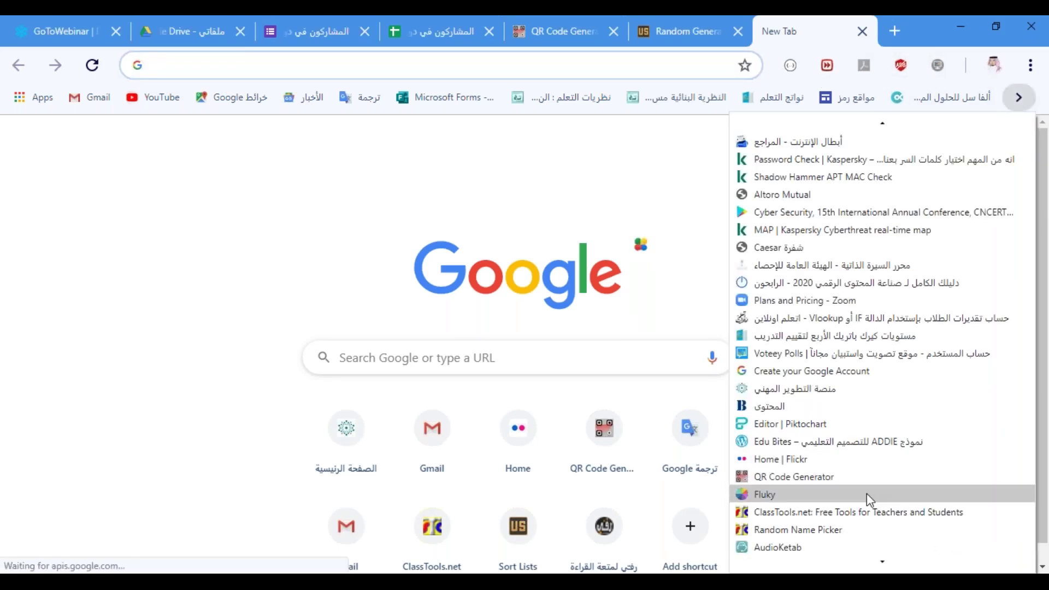
click(868, 494)
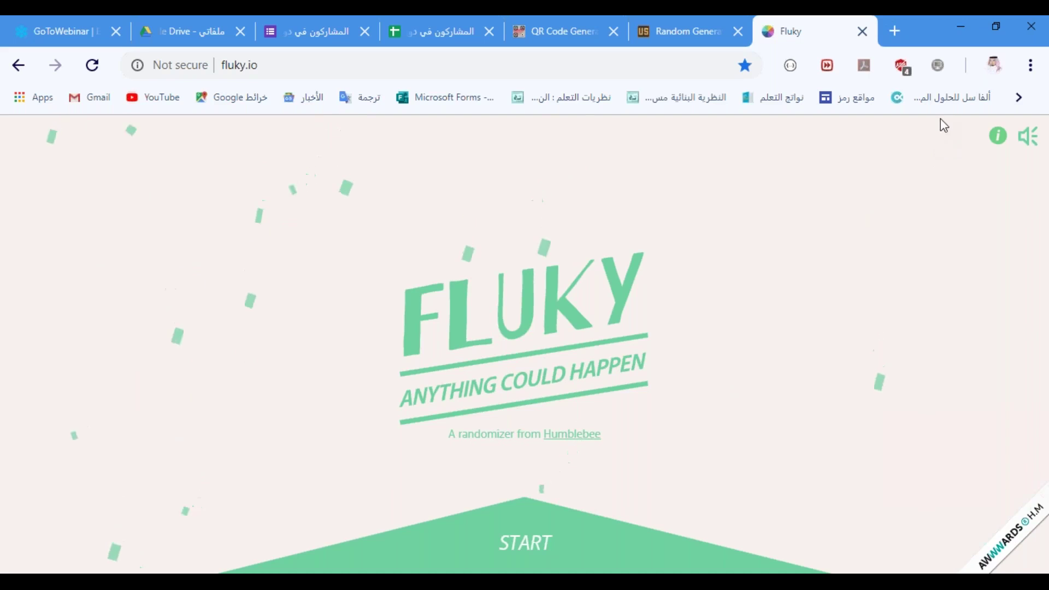
- Replace the Fluky address with vo to load the voteey.com/user polls dashboard in the same tab
click(1013, 102)
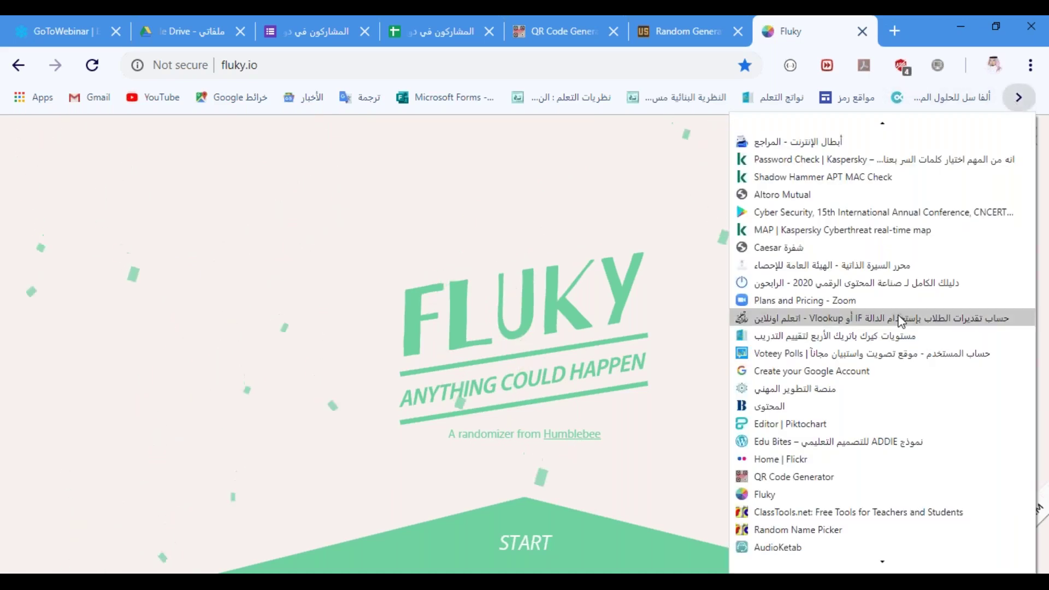
scroll(897, 398, down, 2)
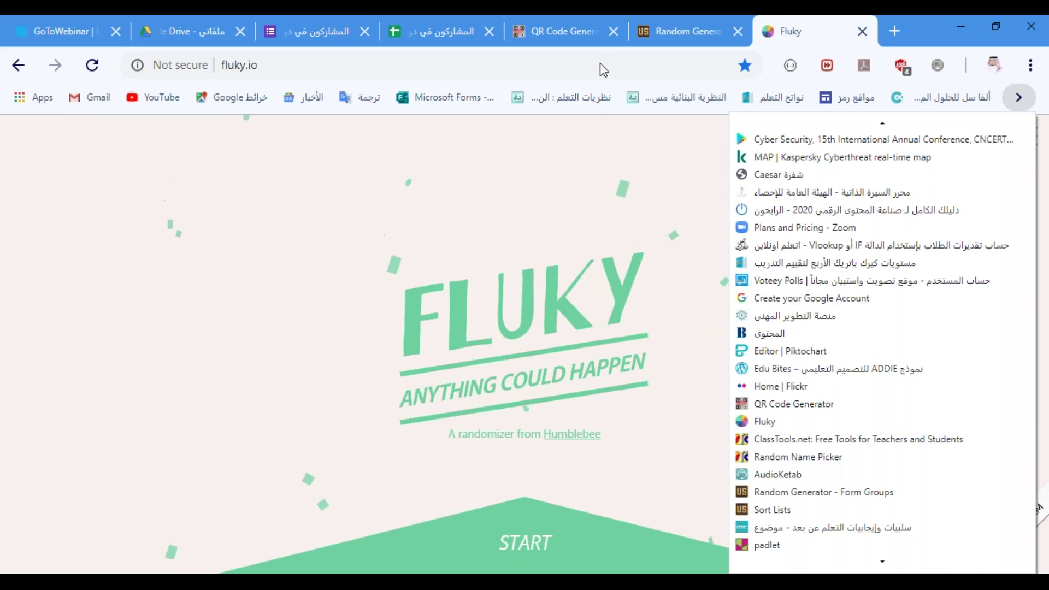
double_click(236, 66)
key(BackSpace)
key(BackSpace)
key(BackSpace)
key(BackSpace)
key(BackSpace)
key(BackSpace)
key(BackSpace)
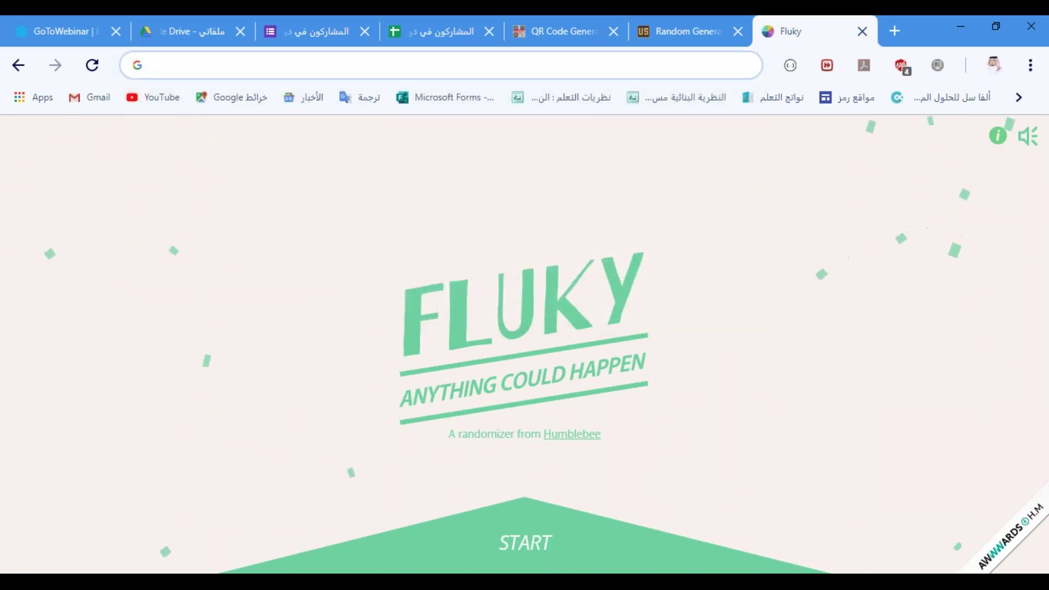
text(ر)
key(BackSpace)
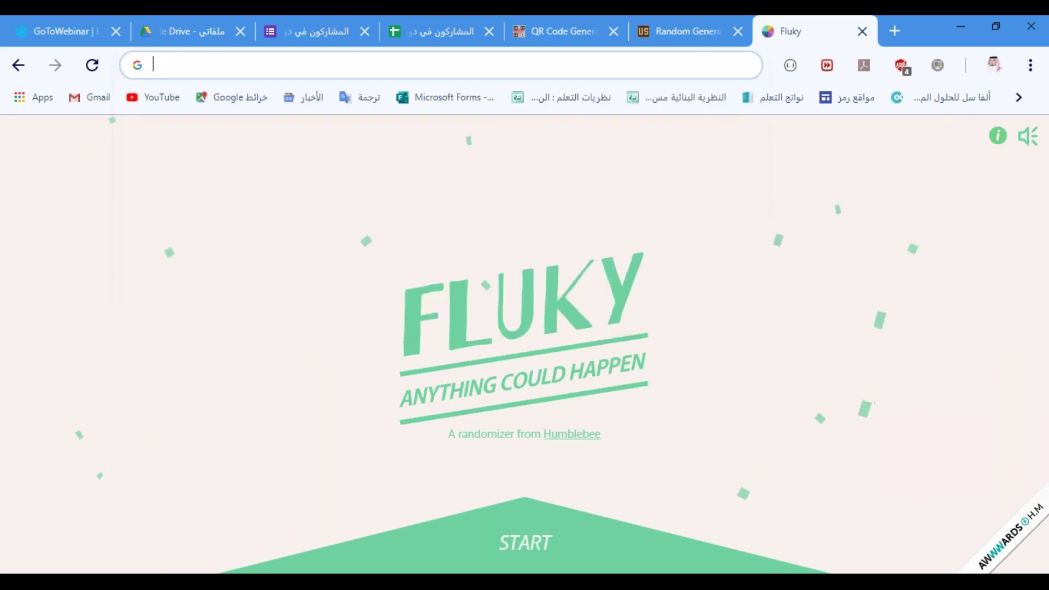
text(voteey.com/user)
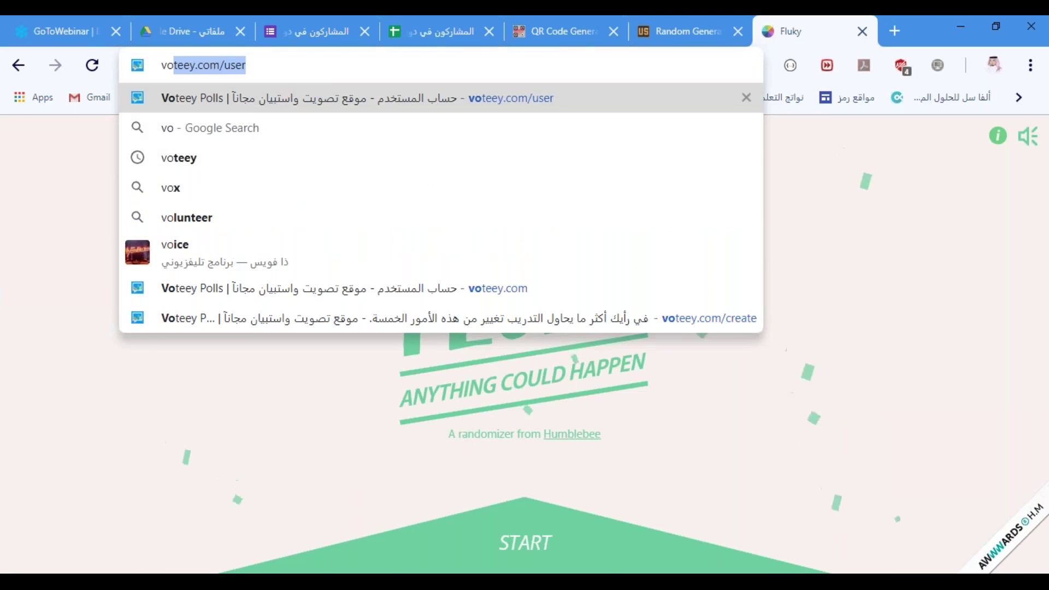
key(Return)
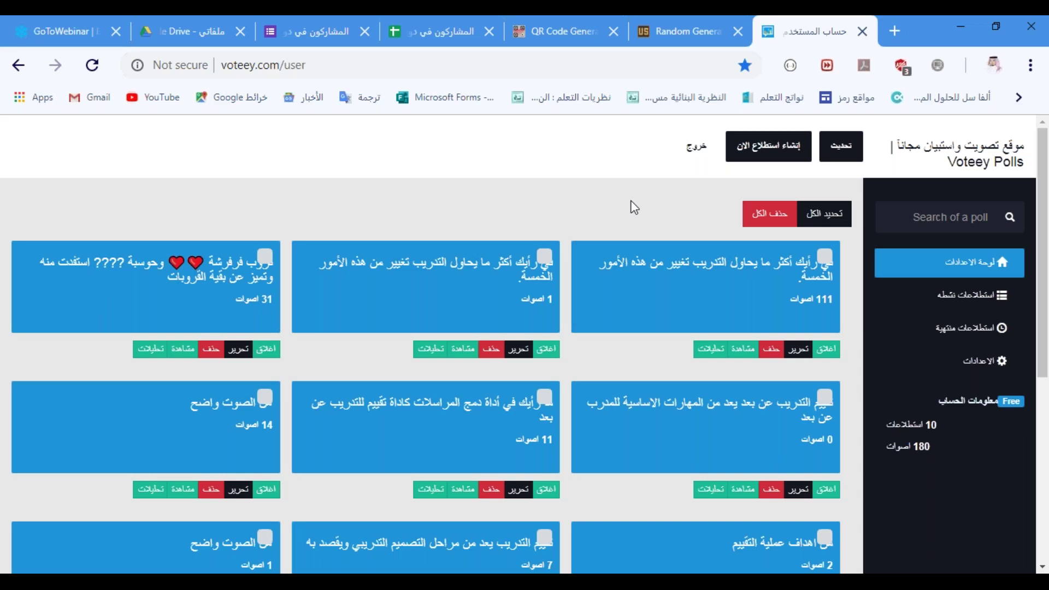
- Start a new Voteey poll with the question ما تفضل اكثر
click(765, 158)
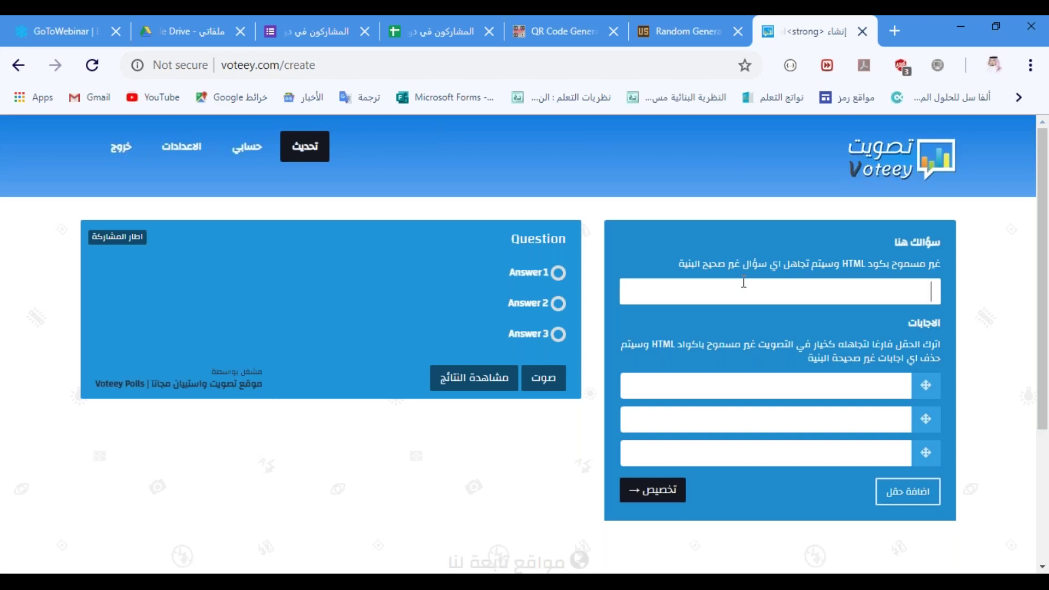
text(ا)
key(BackSpace)
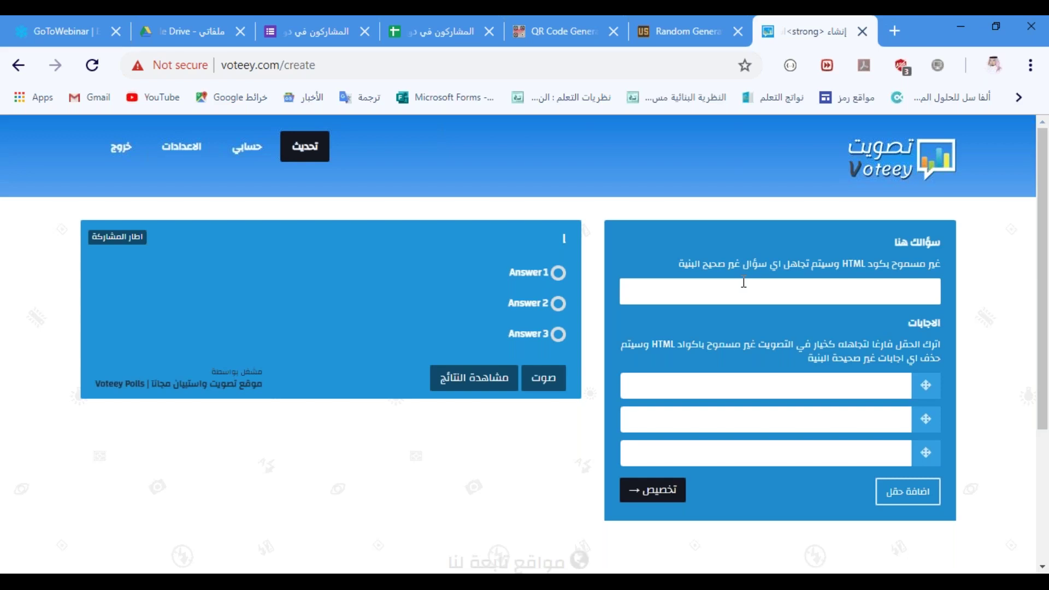
text(ما تفضل اكثر)
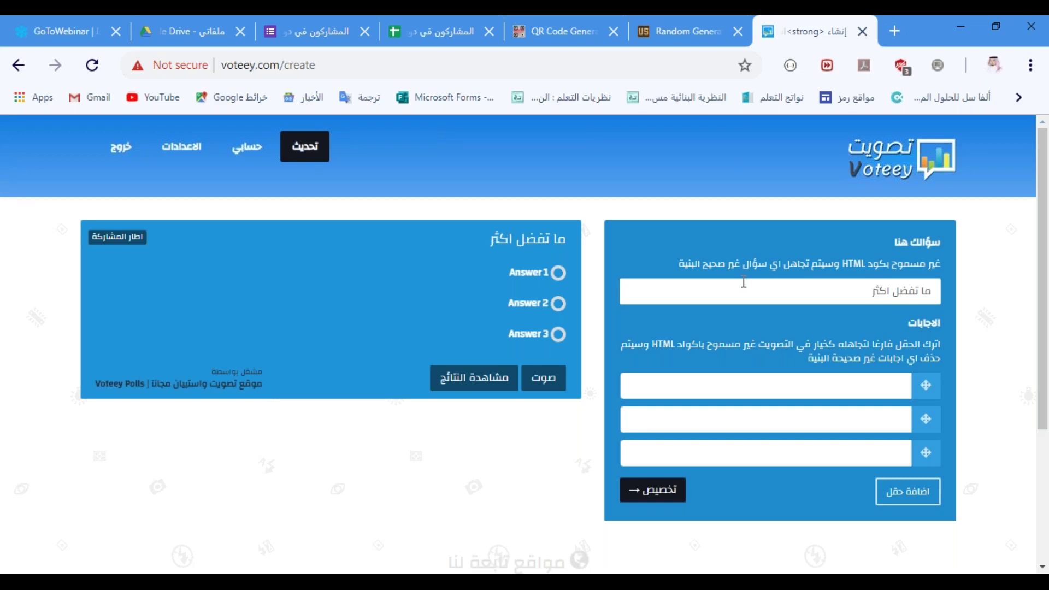
- Enter the answers اللحم, الدجاج, السمك and a fourth answer field, الخضار
click(764, 383)
text(اللحم)
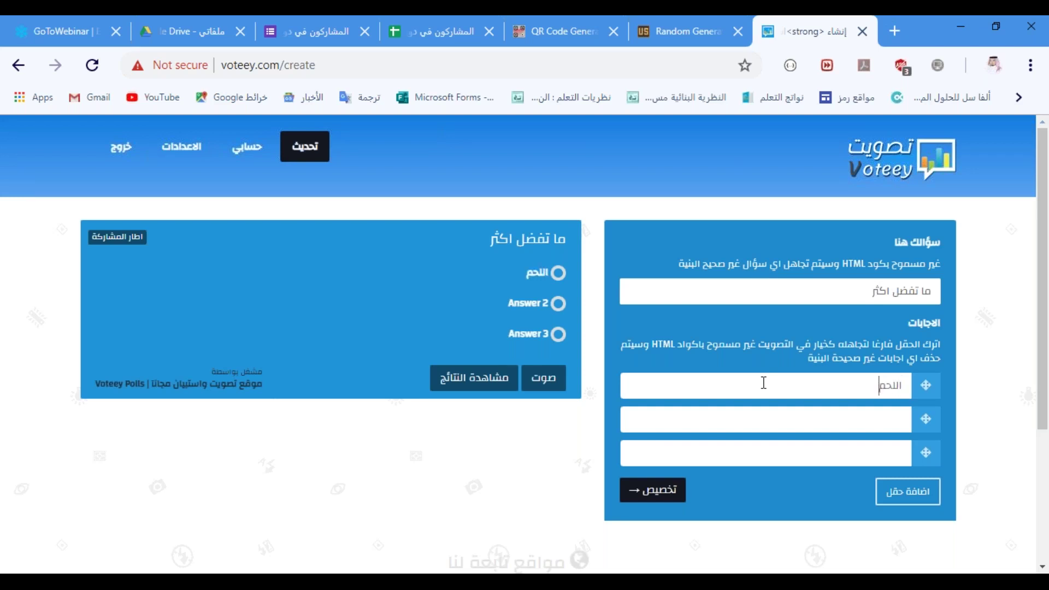
text(الدجاج)
click(782, 452)
text(السمك)
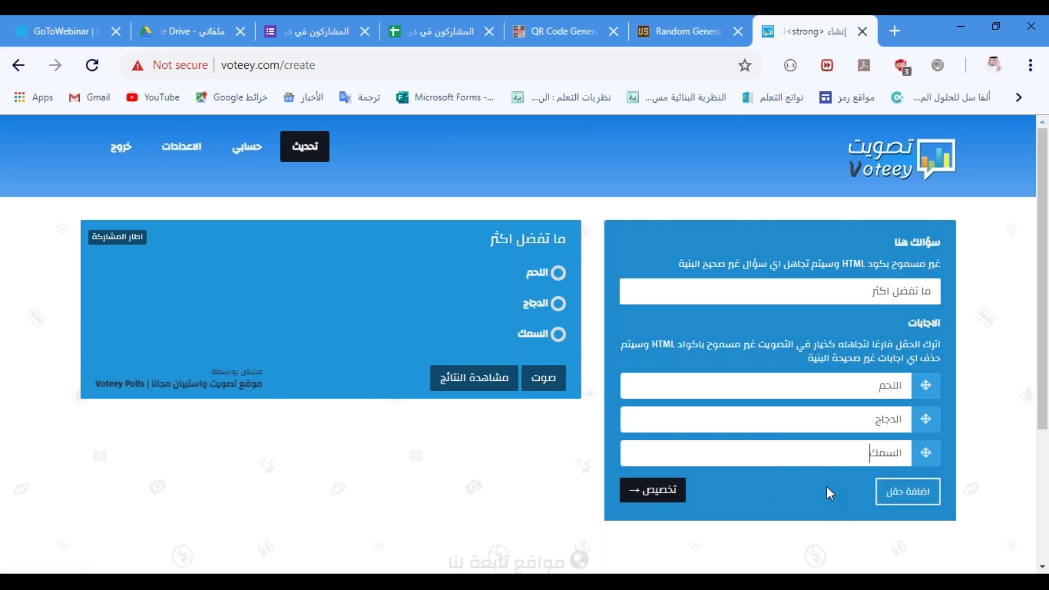
click(889, 499)
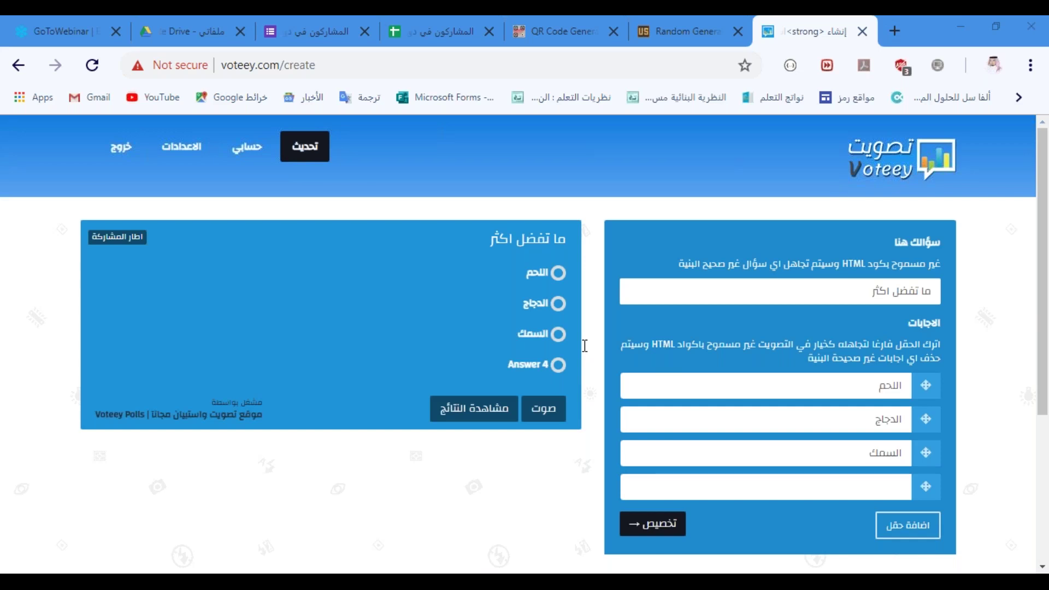
click(876, 485)
text(الخضار)
- Apply the orange داخل صندوق theme and create the ما تفضل اكثر poll
click(669, 529)
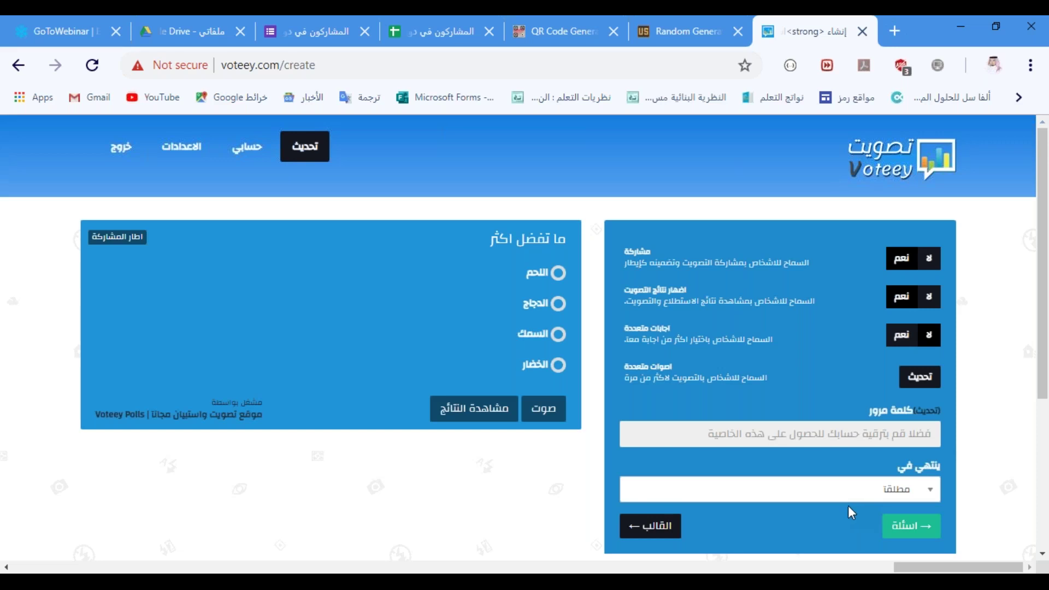
click(663, 529)
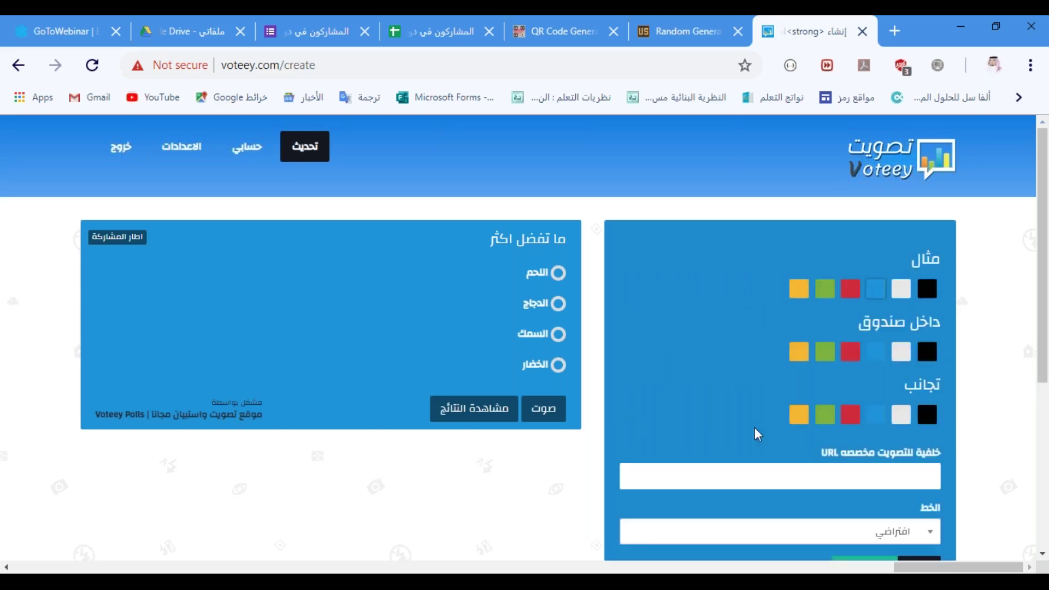
click(799, 354)
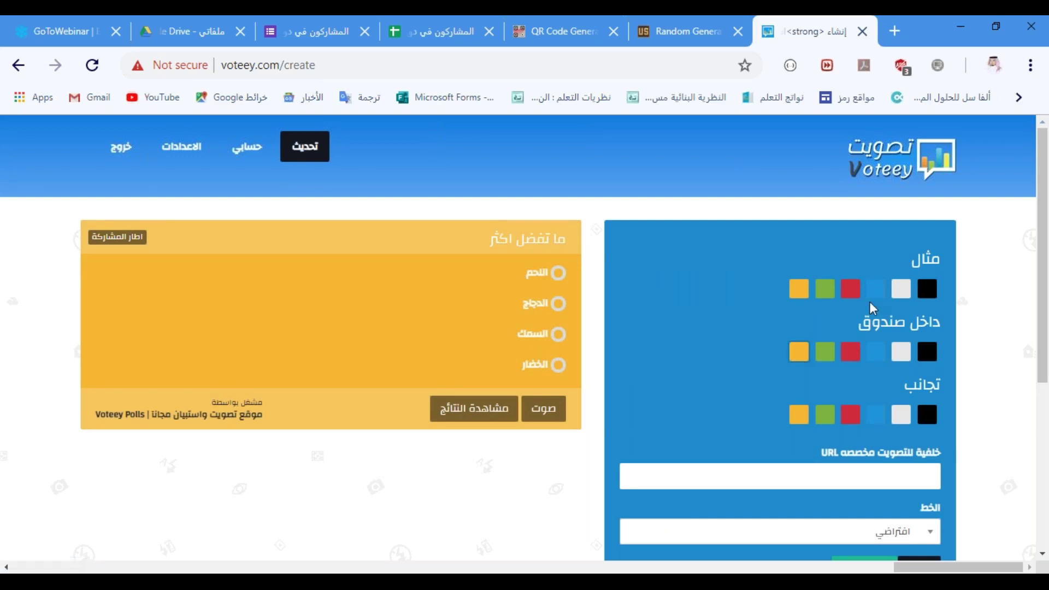
scroll(744, 394, down, 3)
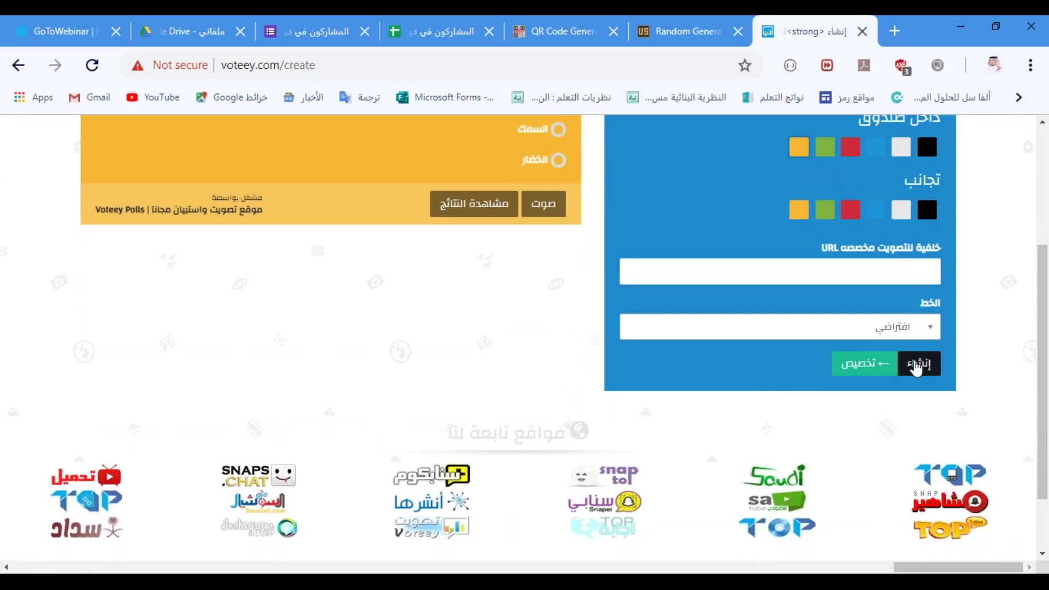
click(918, 366)
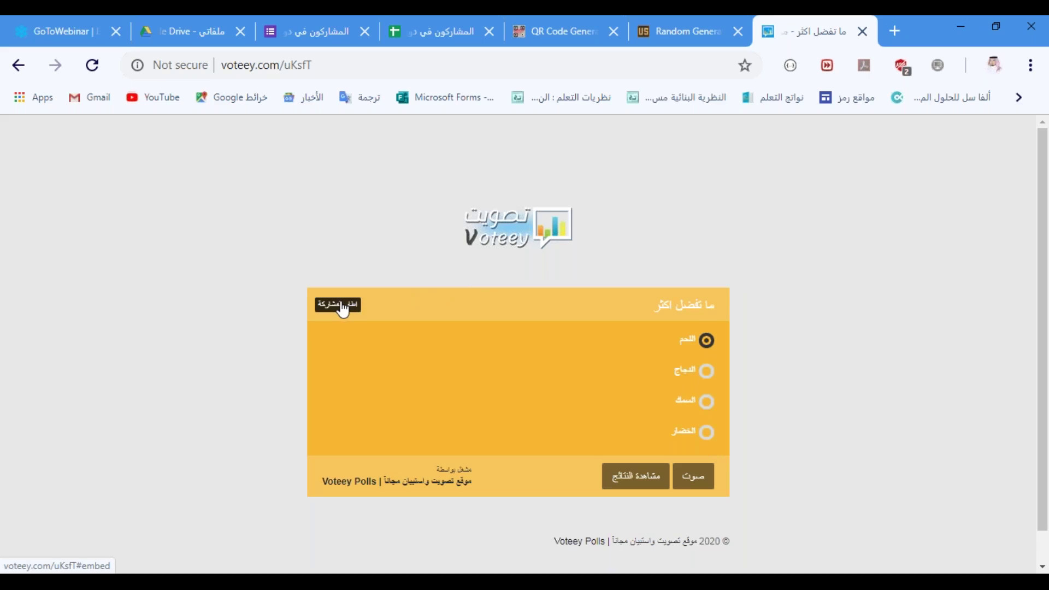
click(343, 310)
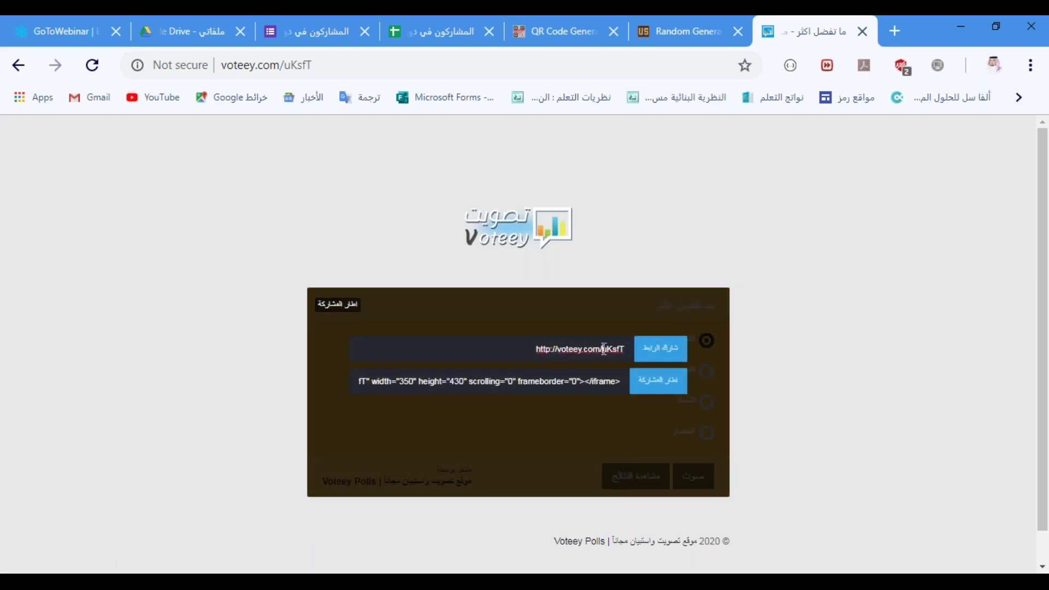
click(604, 349)
key(ctrl+c)
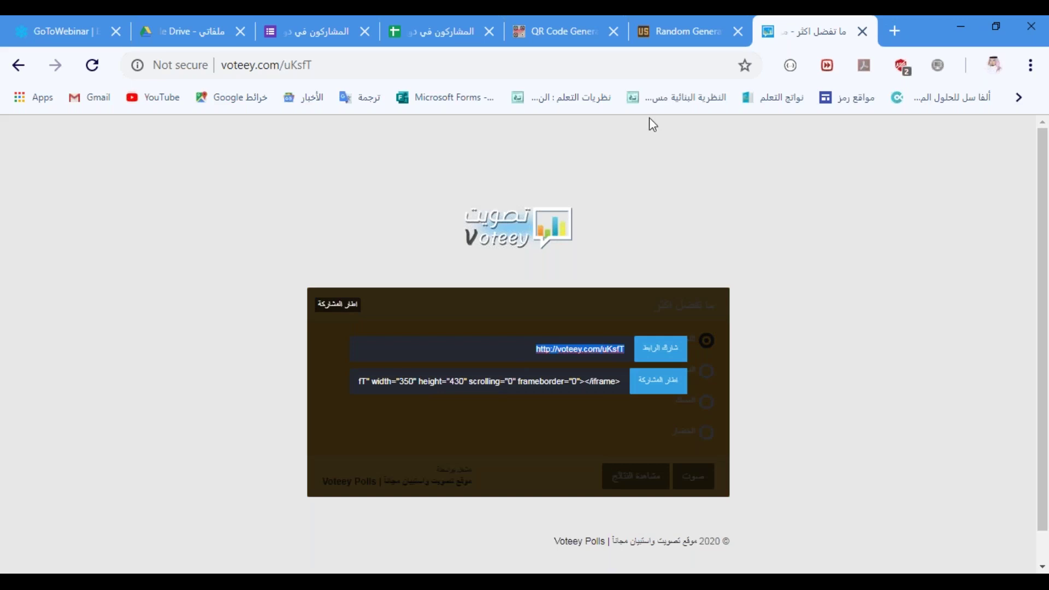
click(568, 31)
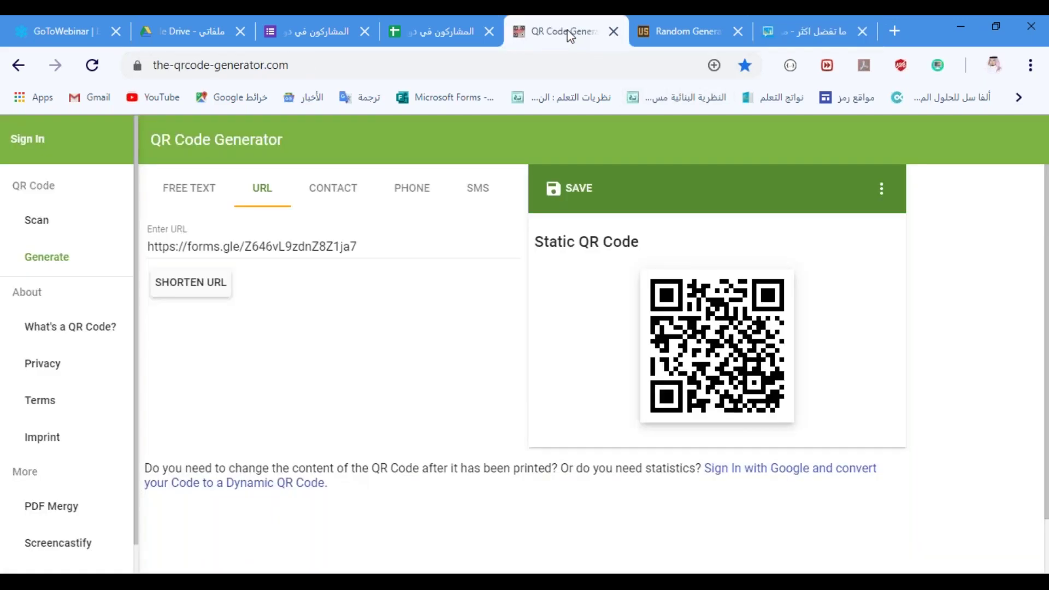
- Close the poll's share overlay and return to the QR Code Generator tab
click(690, 24)
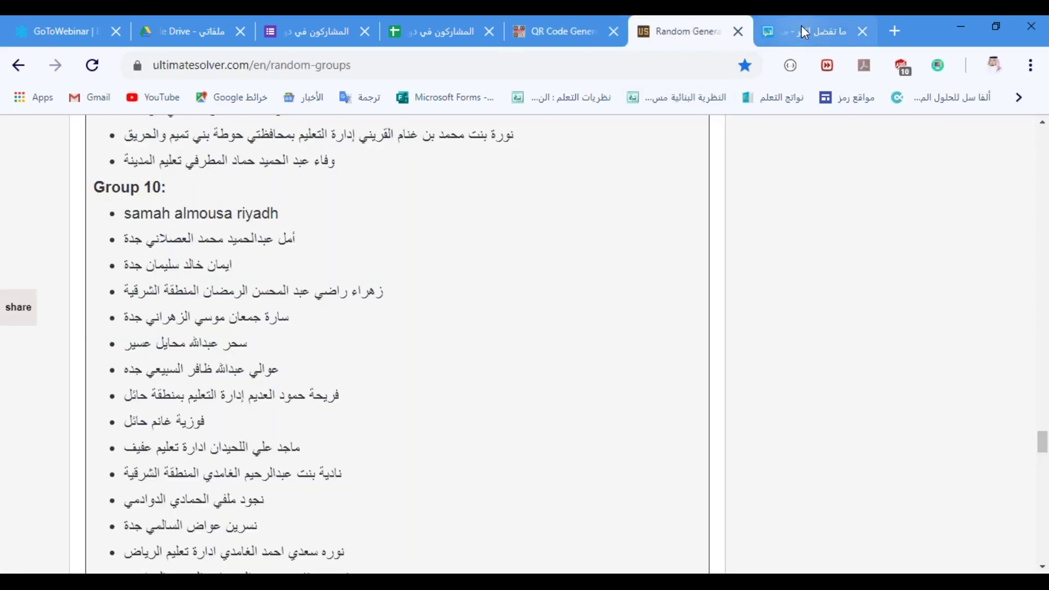
click(802, 27)
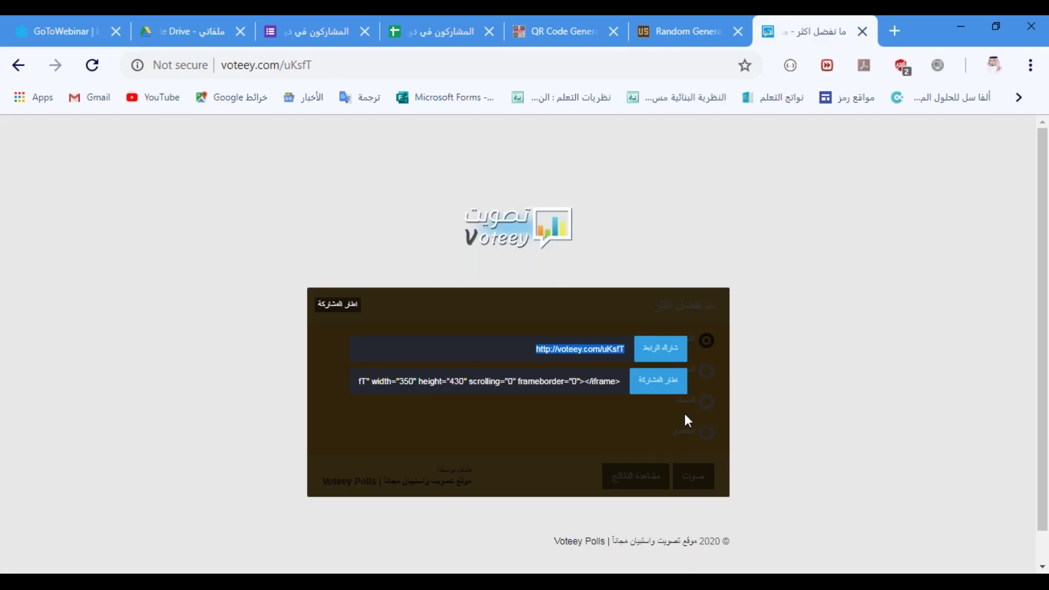
click(340, 305)
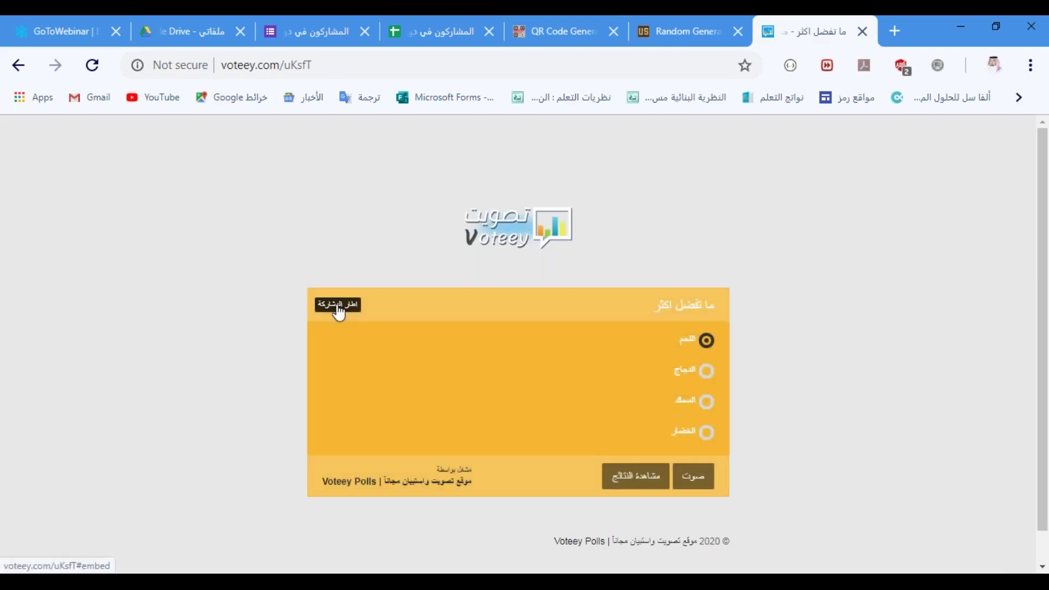
click(676, 31)
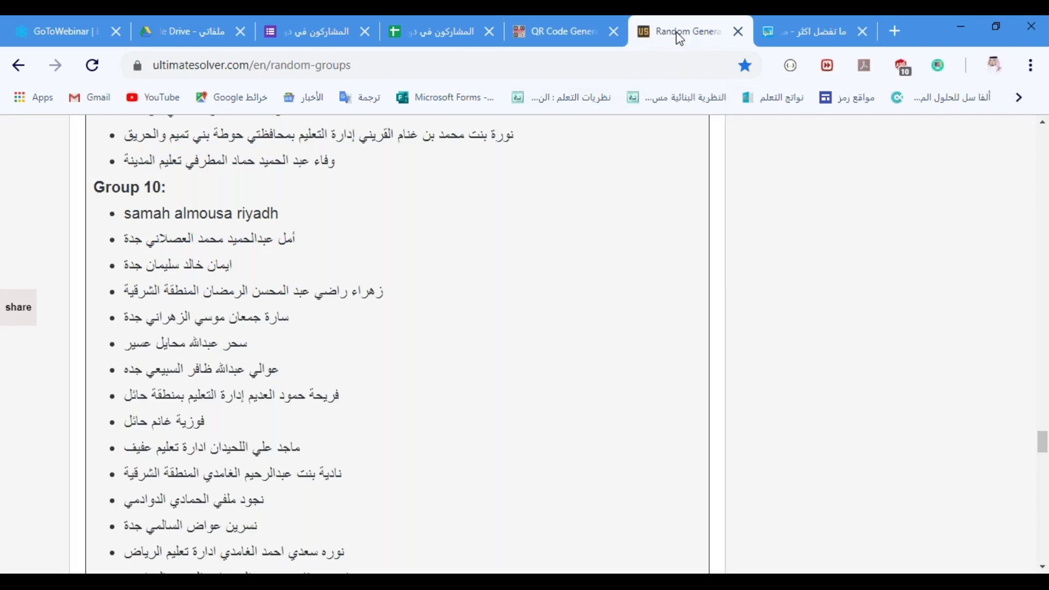
click(577, 28)
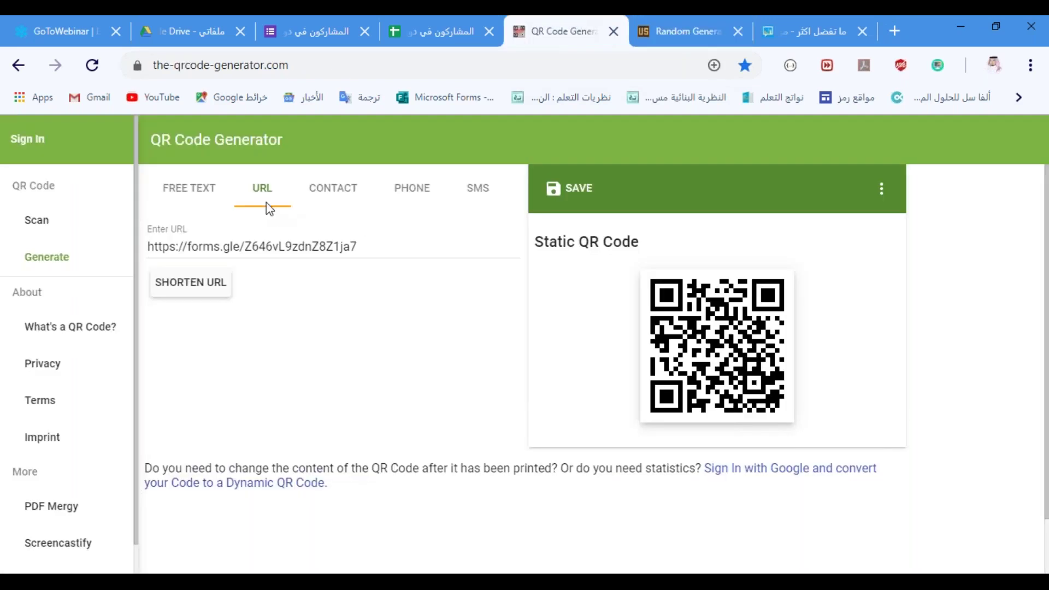
click(275, 250)
key(ctrl+a)
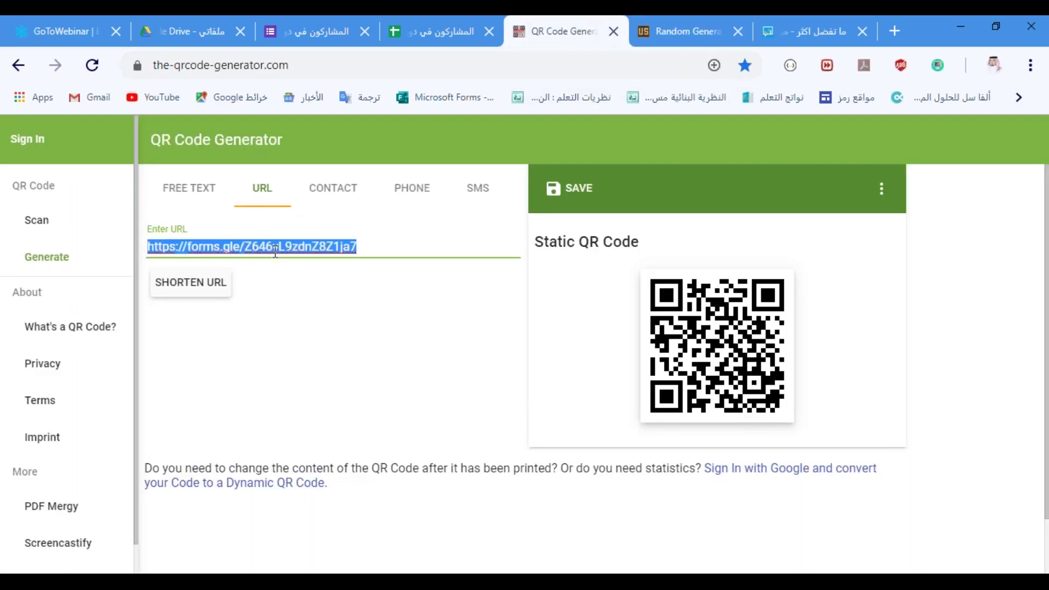
key(ctrl+v)
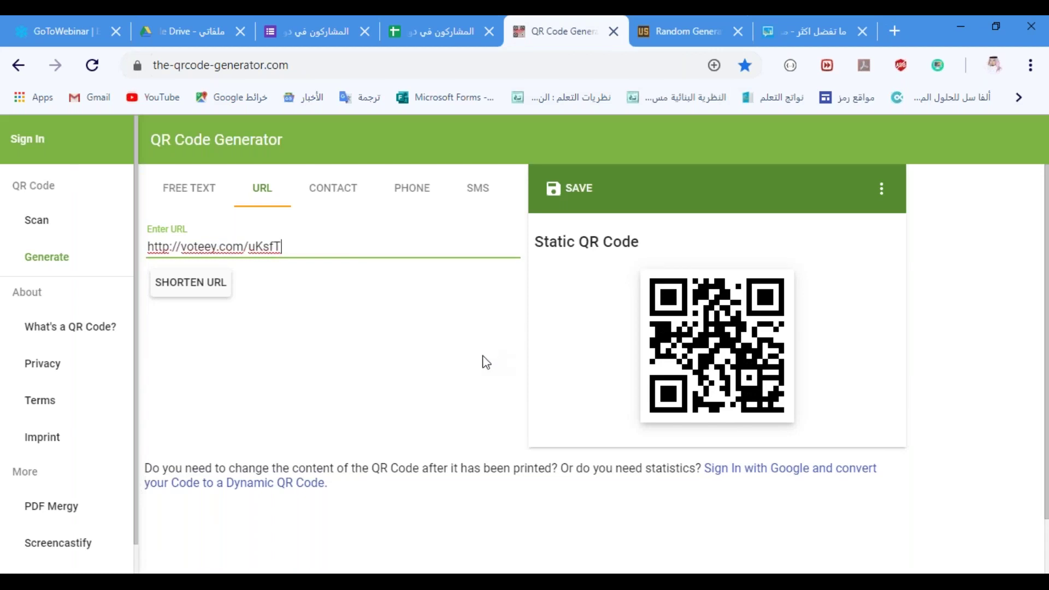
right_click(701, 333)
click(720, 362)
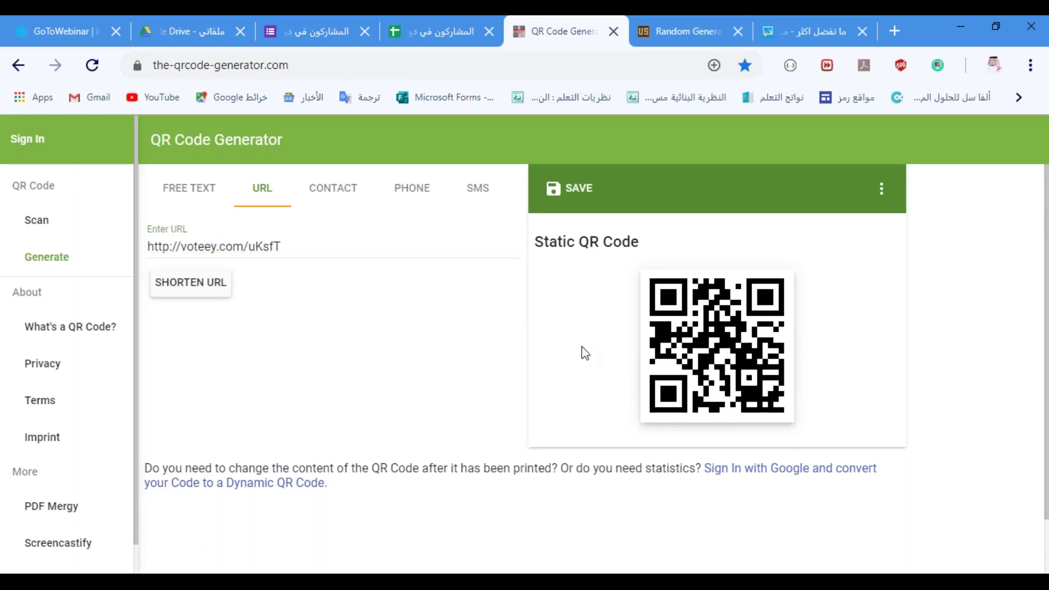
- Paste the copied QR code into a new blank Word document
mouse_move(454, 581)
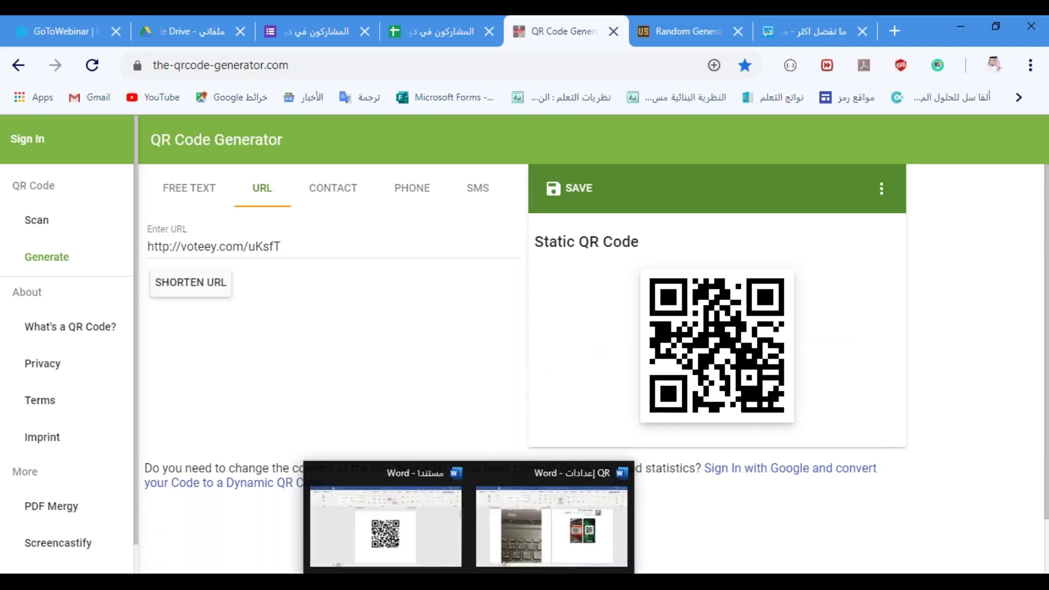
click(450, 558)
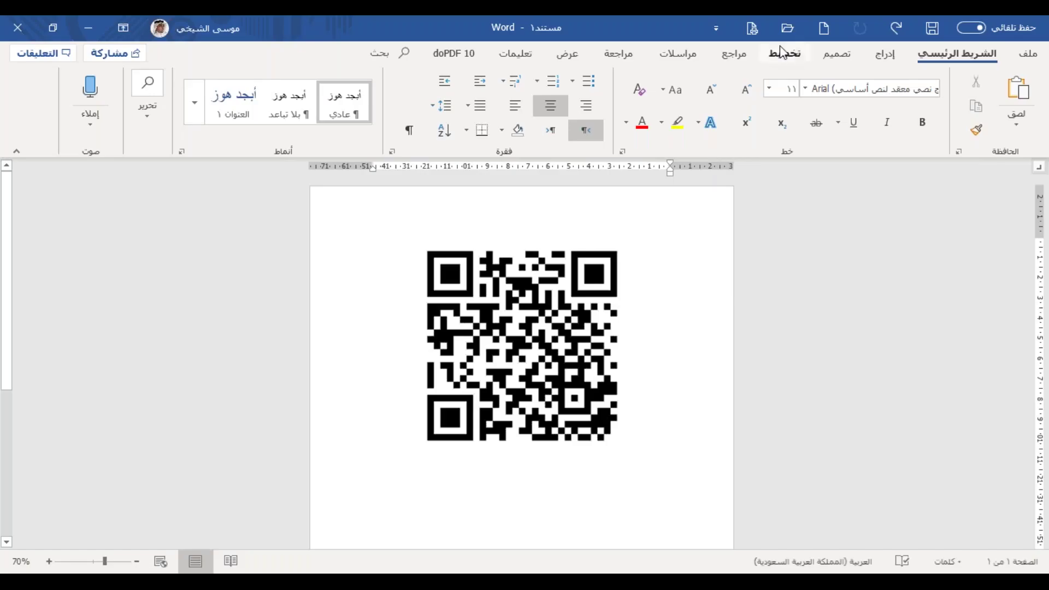
click(825, 28)
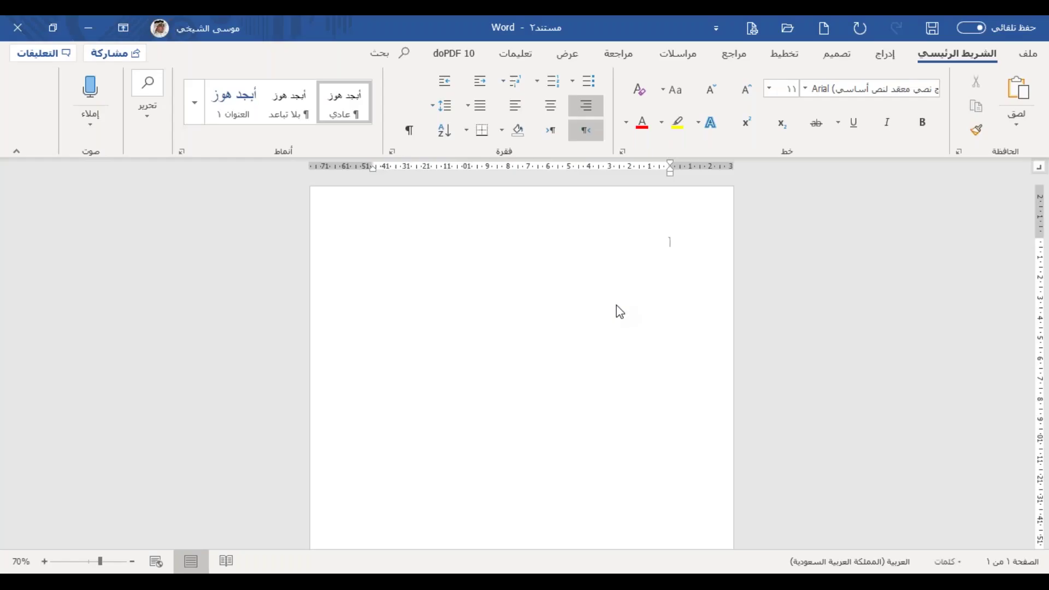
key(ctrl+v)
- Enlarge the QR code picture to 11.45 cm square and place the caret beside it
click(572, 344)
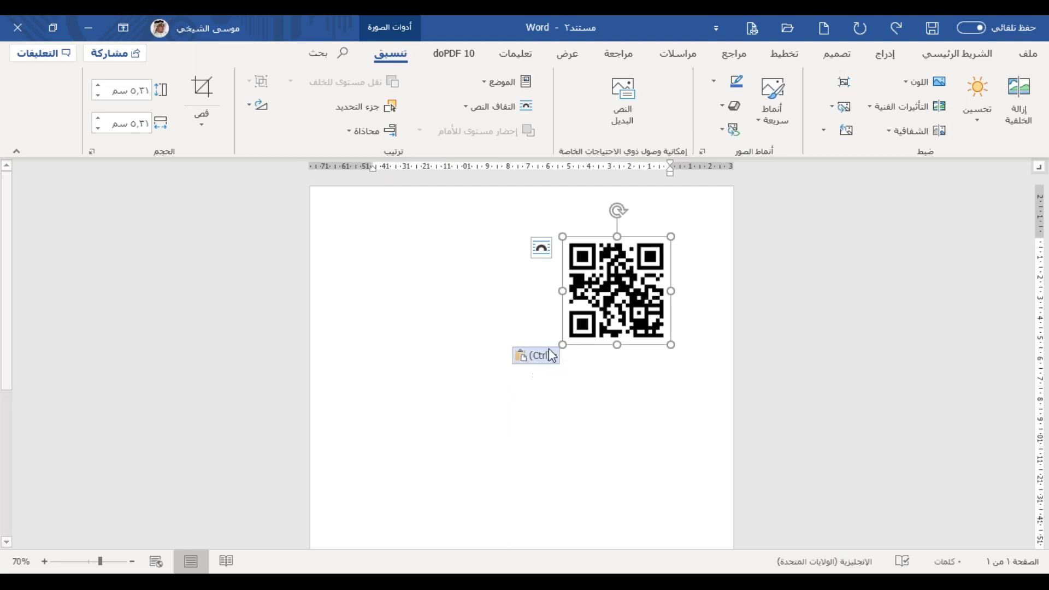
drag(560, 344, 440, 469)
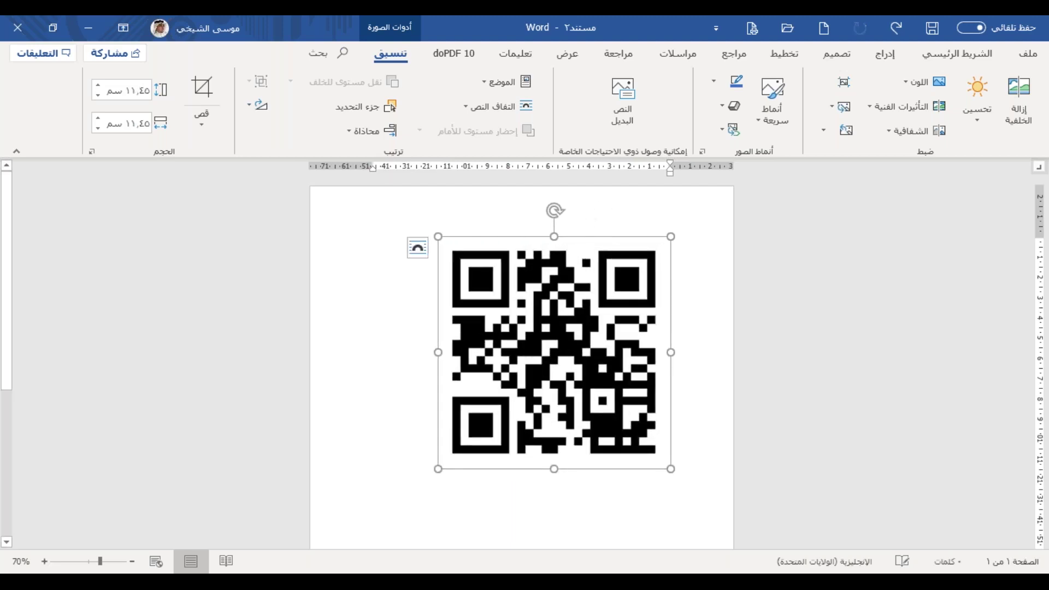
click(816, 344)
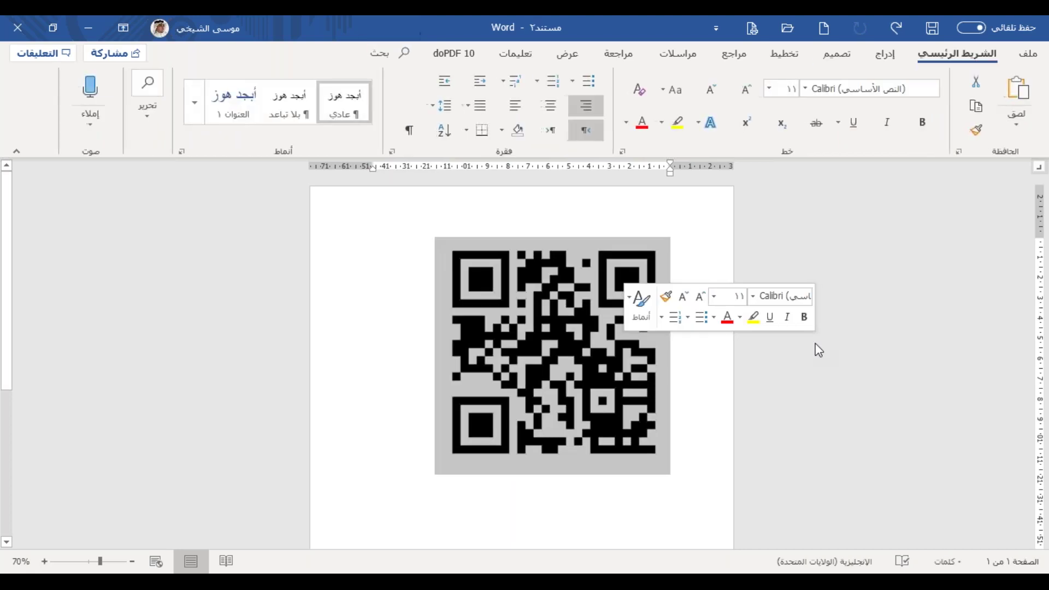
click(584, 504)
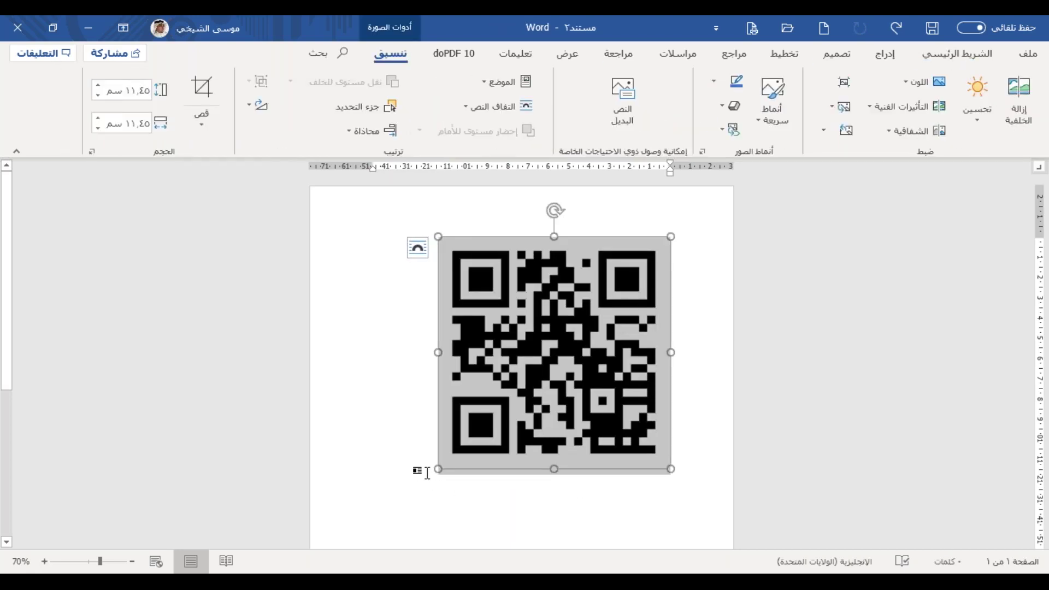
click(428, 473)
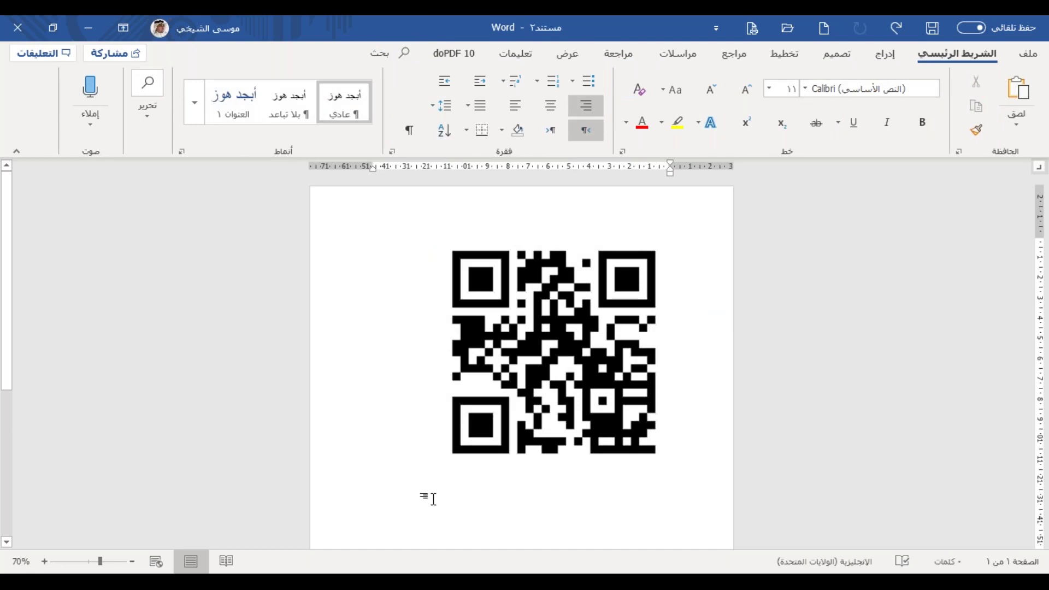
- Start a new line below the QR code, then switch back to the Chrome window
key(Return)
text(ا)
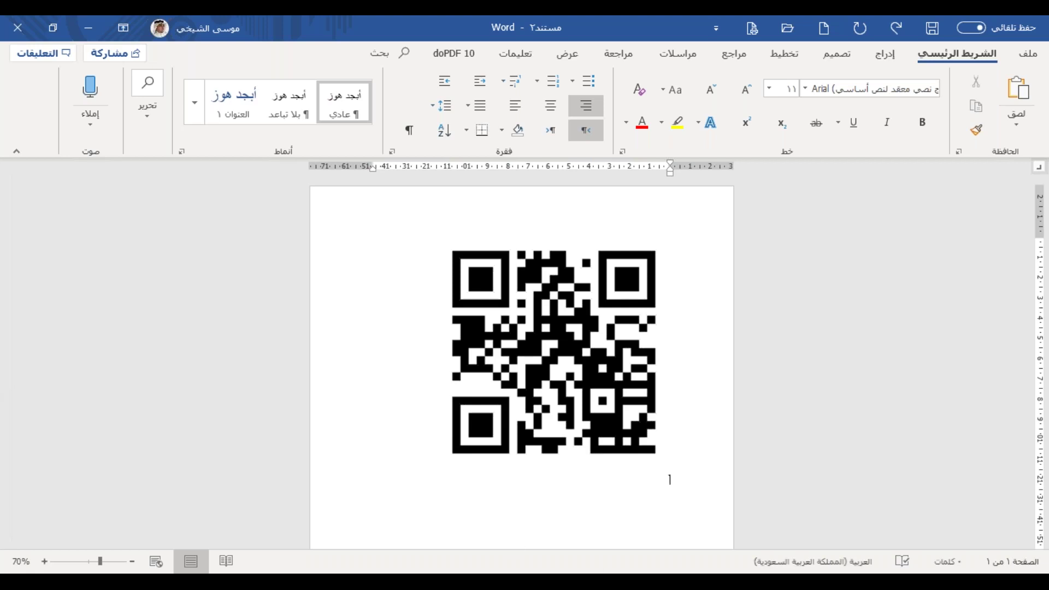
mouse_move(582, 581)
click(588, 545)
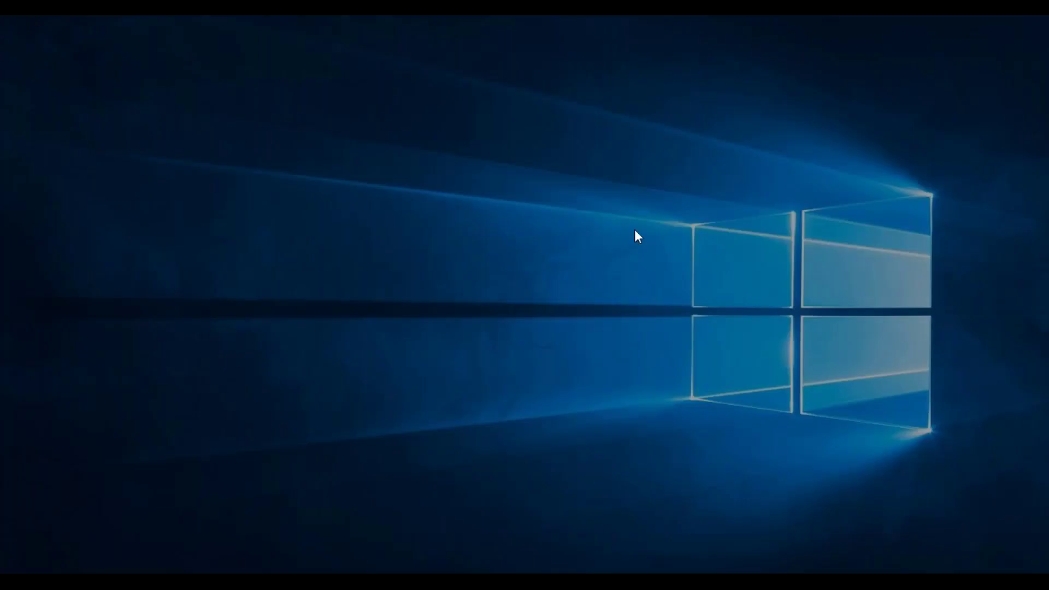
- Show the food poll results: 83 votes split 15, 19, 26 and 23
click(809, 31)
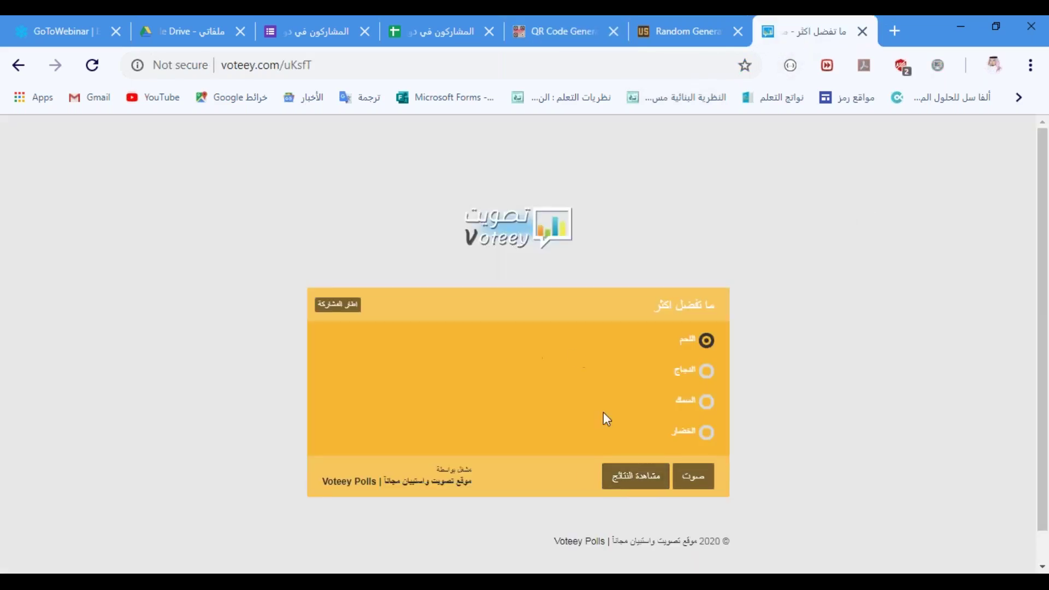
click(630, 485)
scroll(752, 410, down, 3)
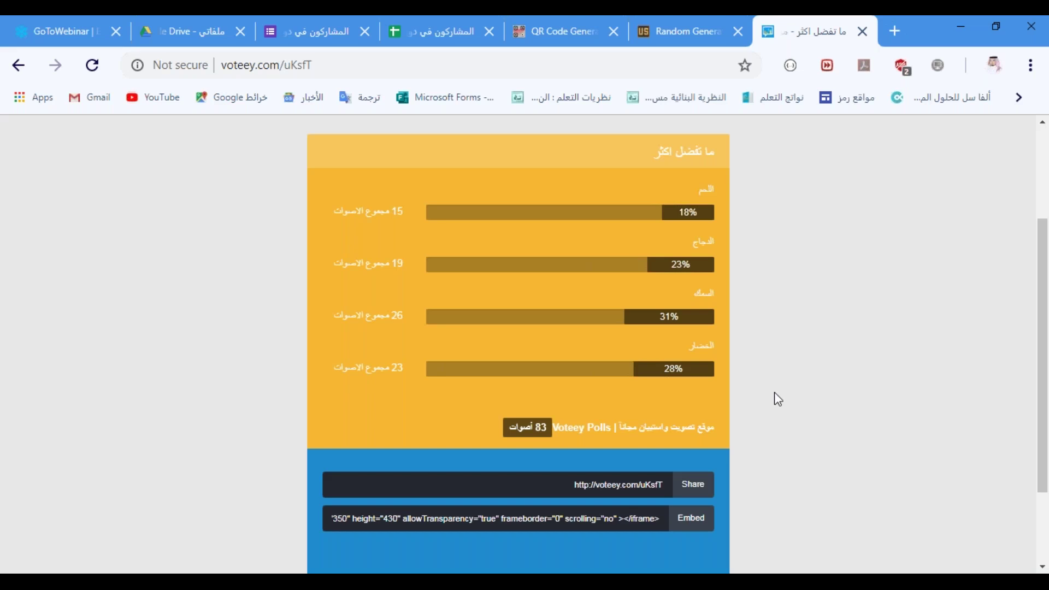
mouse_move(506, 582)
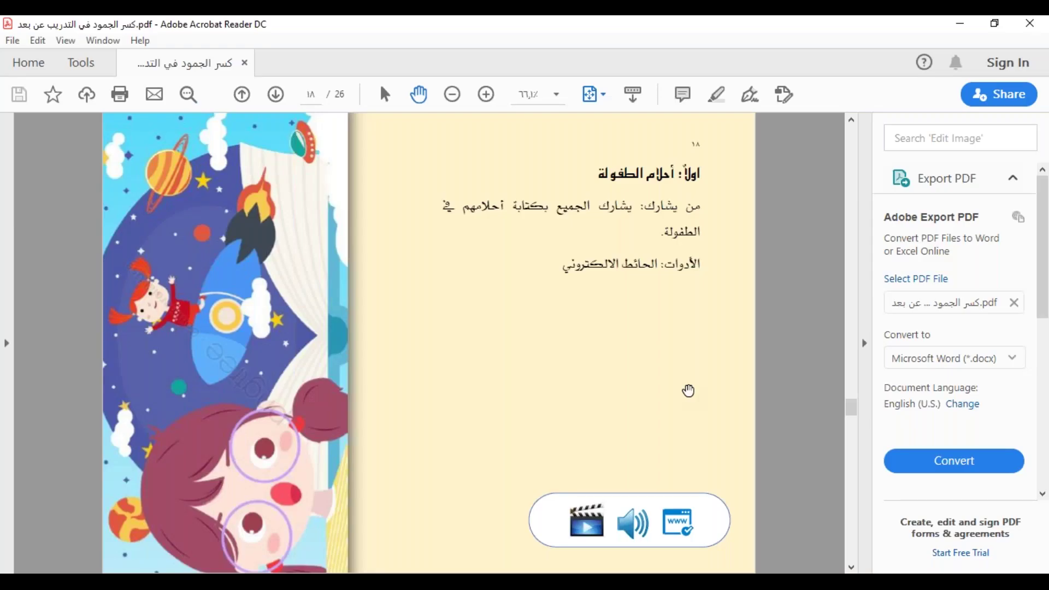
- Present the PDF full screen and go back to page 17, تقنيات في كسر الجمود التدريبي عن بعد
key(ctrl+l)
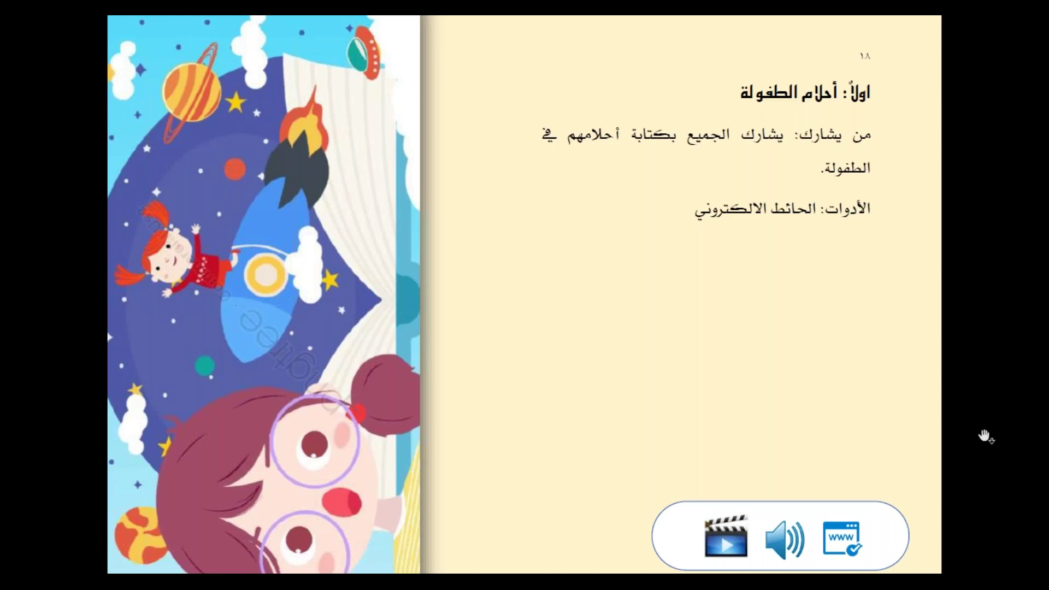
key(Left)
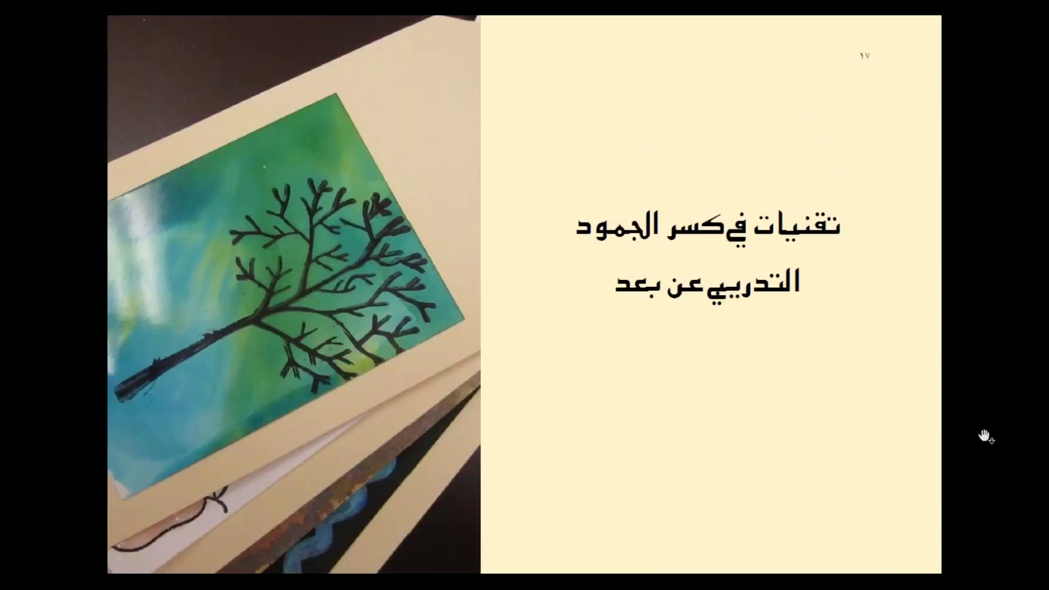
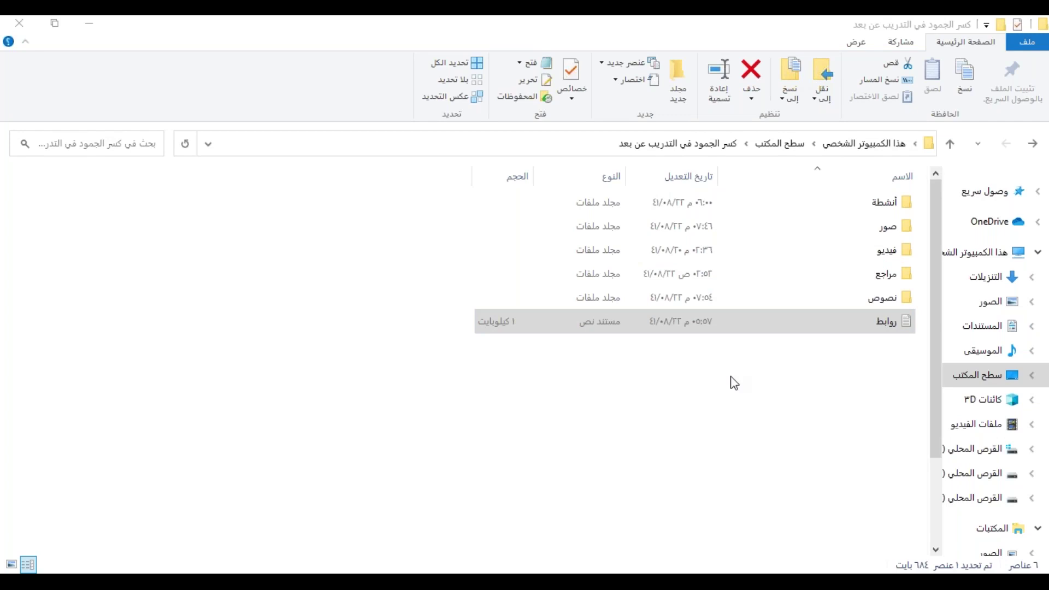
- Open the نصوص folder to list its QR documents, PDFs, spreadsheet and slides
double_click(809, 300)
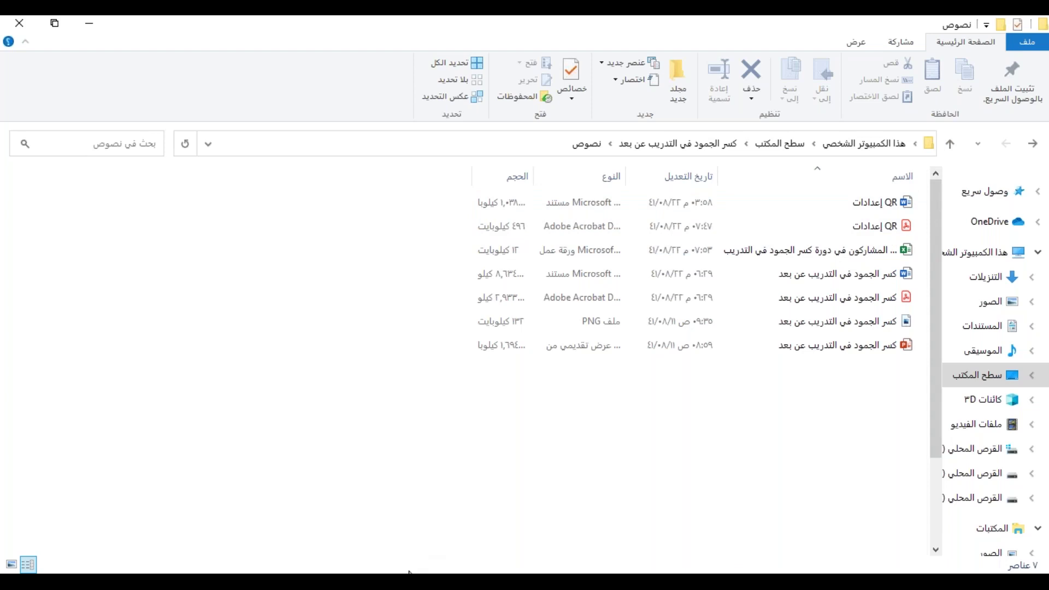
mouse_move(506, 582)
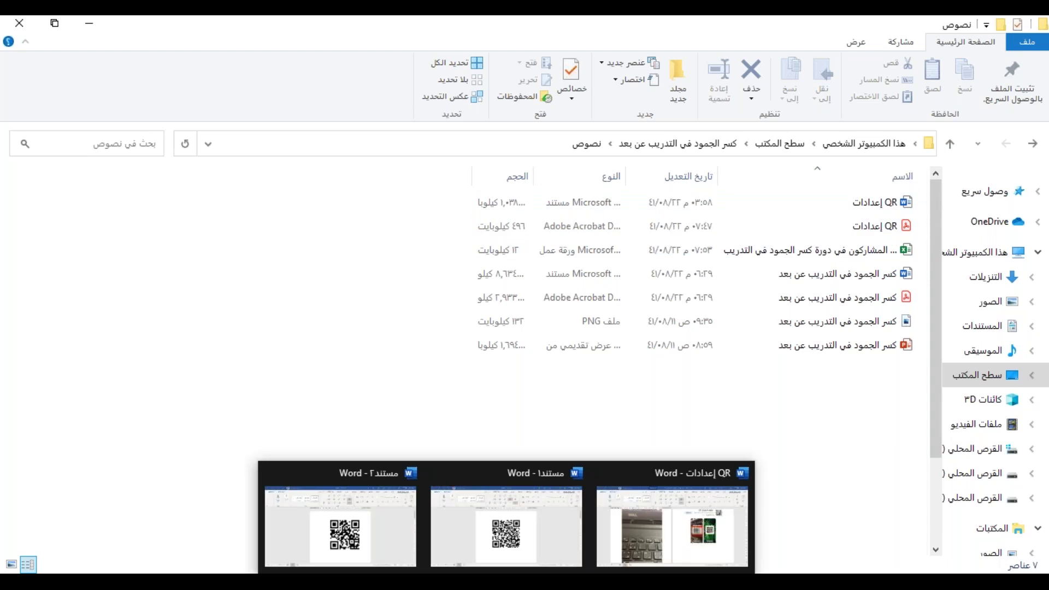
click(497, 557)
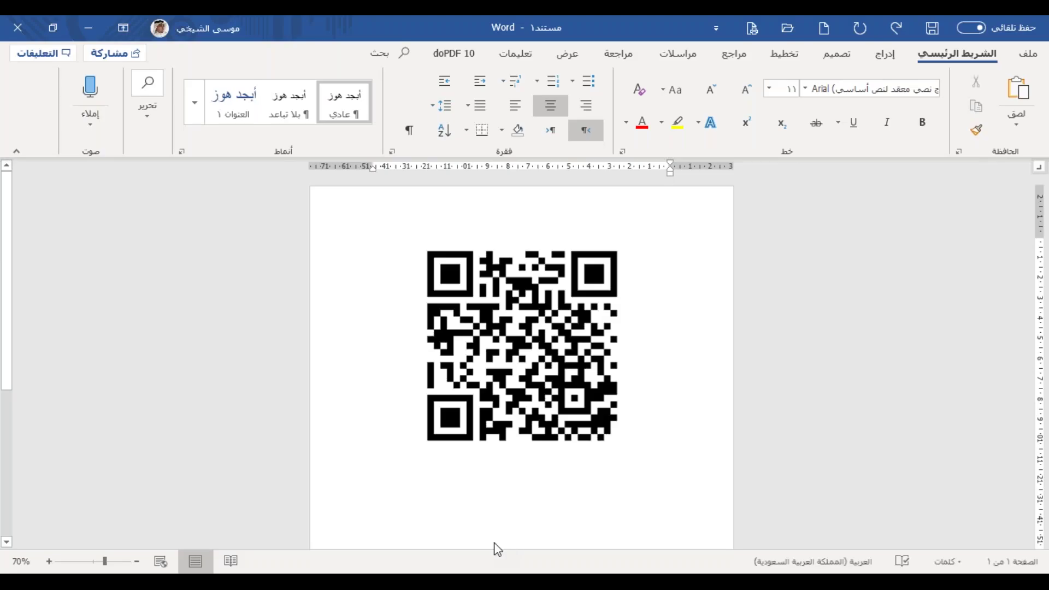
click(385, 530)
mouse_move(507, 582)
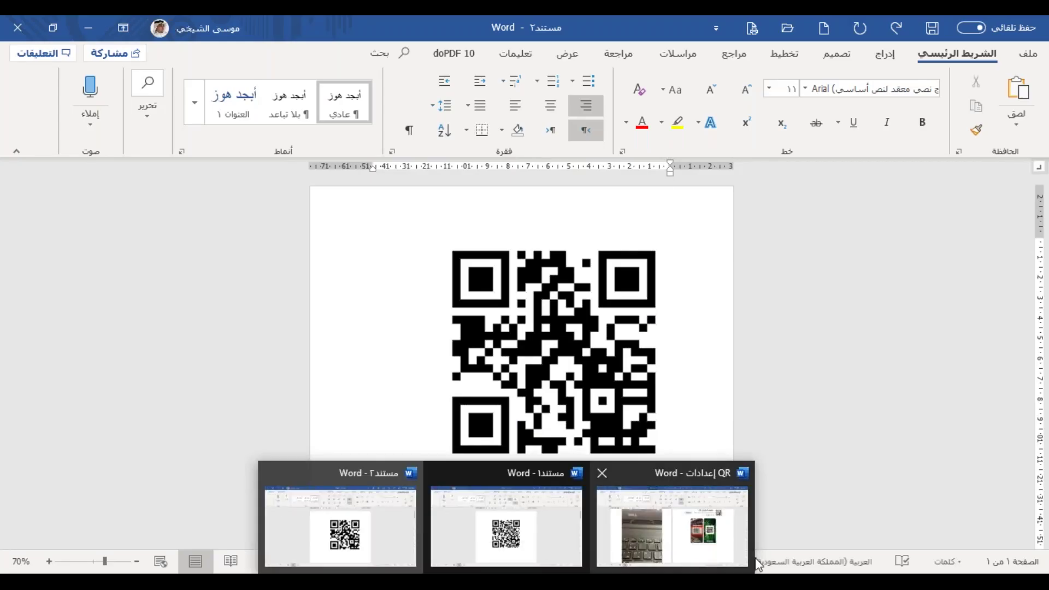
mouse_move(771, 582)
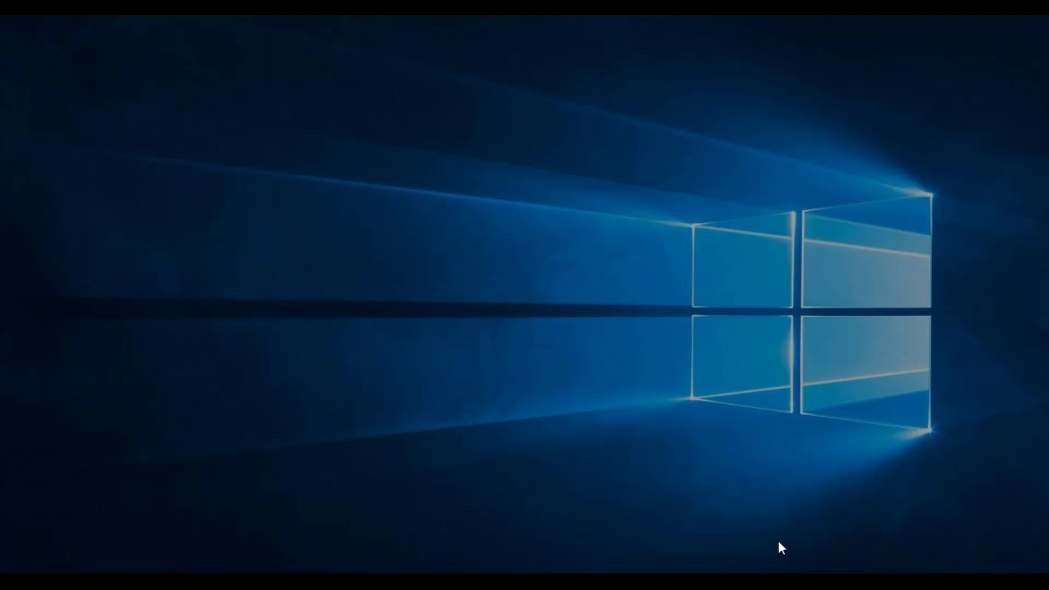
click(778, 541)
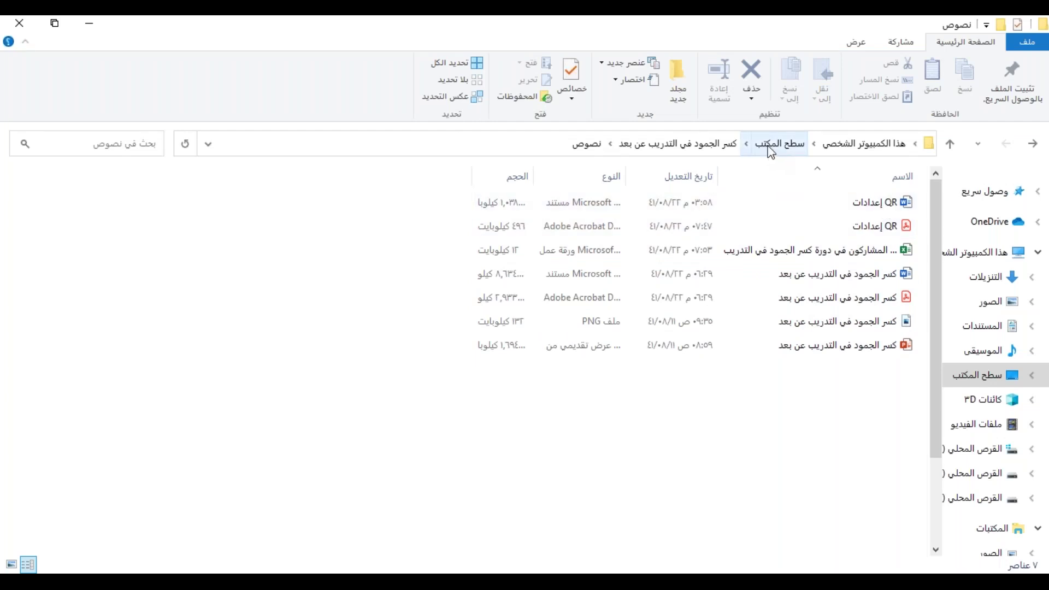
- Go back to the course folder, enter أنشطة and open document 001 in Word
click(672, 145)
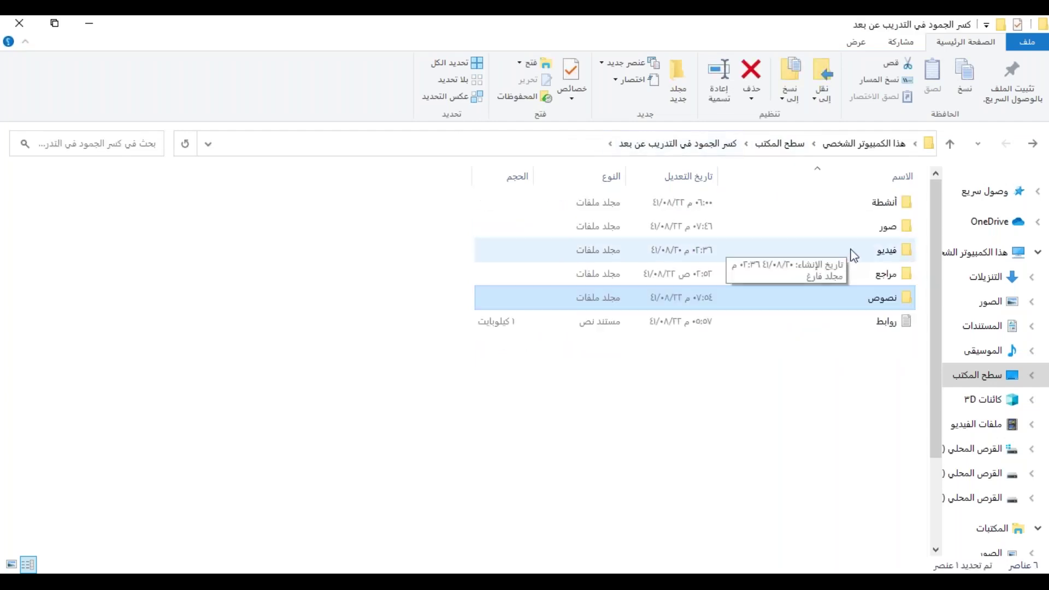
double_click(881, 206)
click(880, 206)
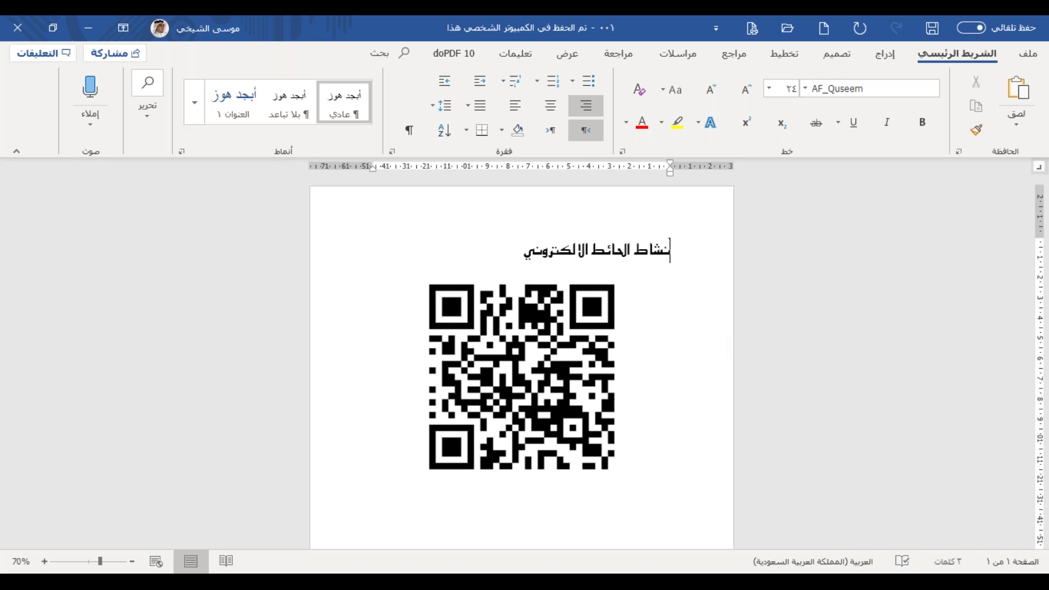
- Switch from the Word document to Chrome and open a new blank tab
mouse_move(582, 582)
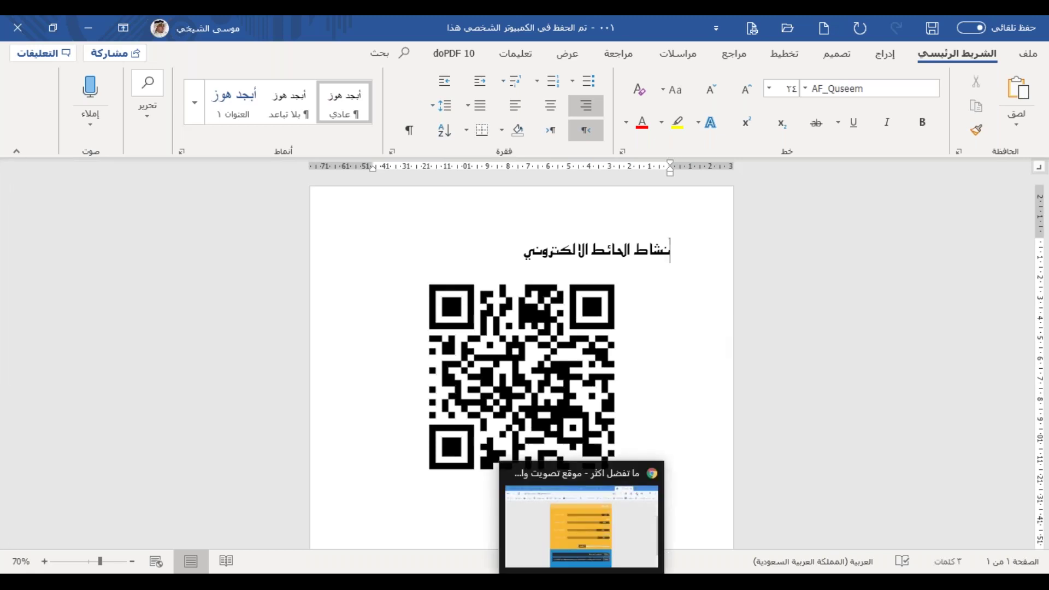
click(585, 551)
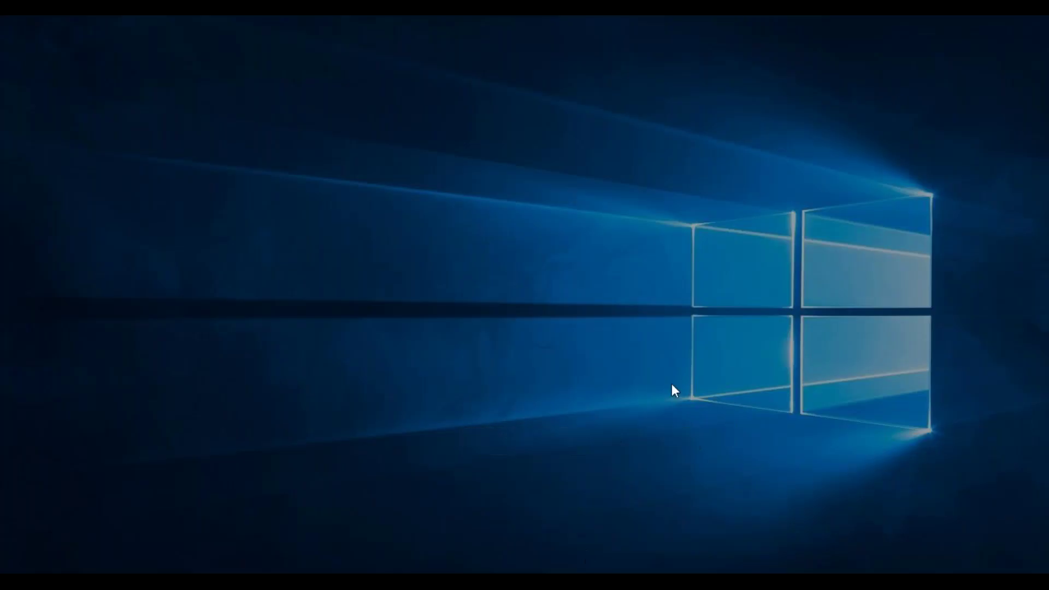
click(897, 30)
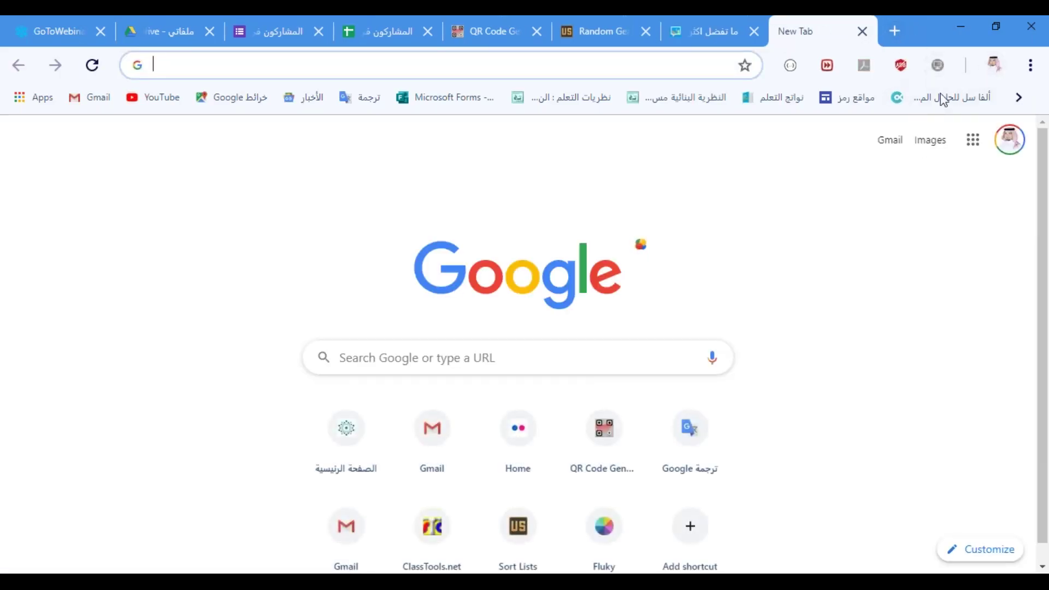
- Go to the Padlet dashboard through the padlet bookmark in the bookmarks overflow list
click(1020, 99)
scroll(875, 404, down, 3)
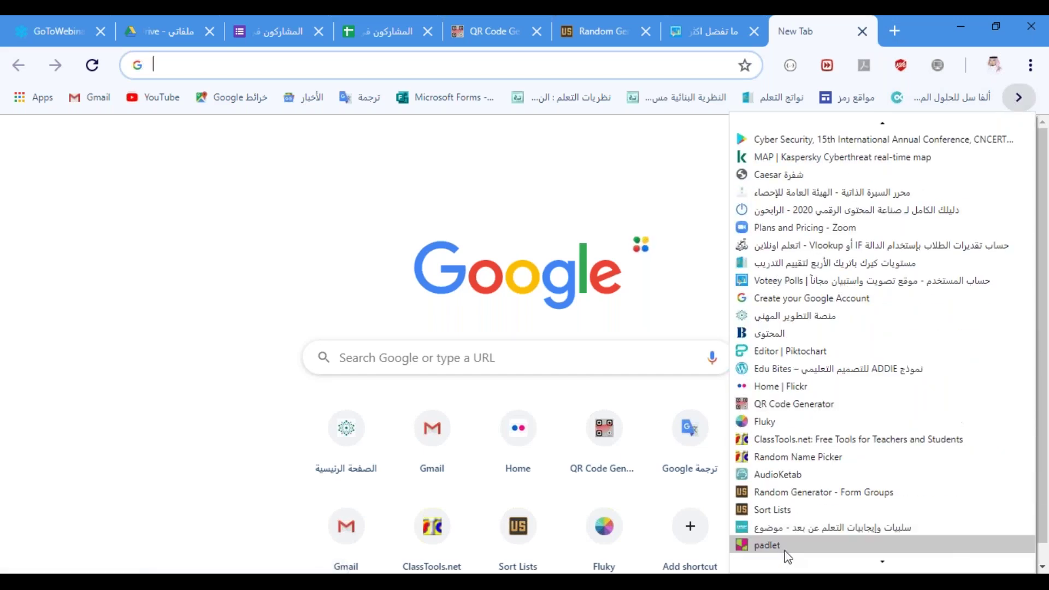
click(786, 545)
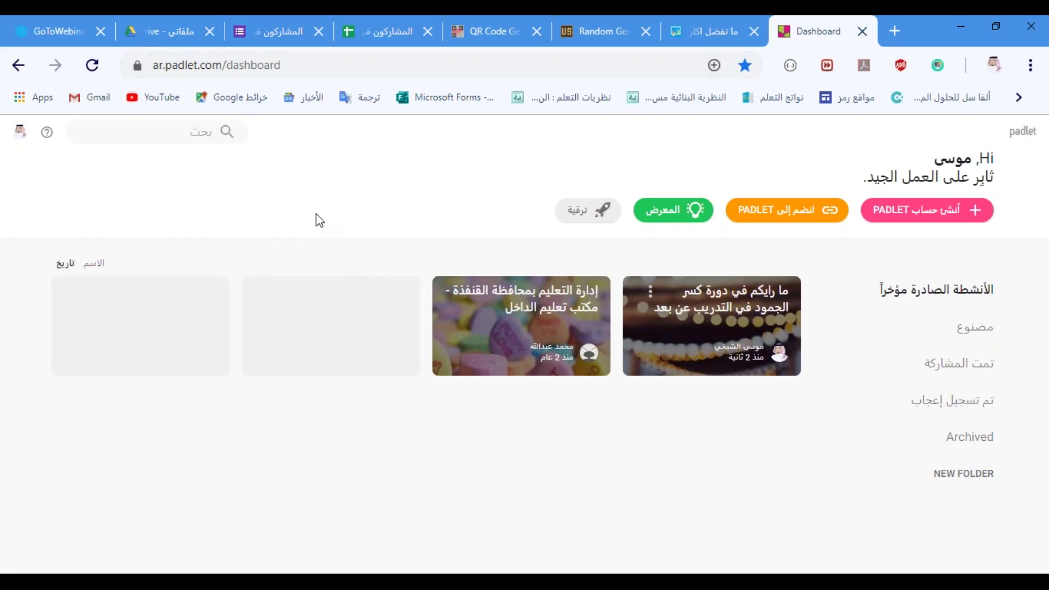
- Open the 'ما رايكم في دورة كسر الجمود في التدريب عن بعد' board from the dashboard
double_click(219, 65)
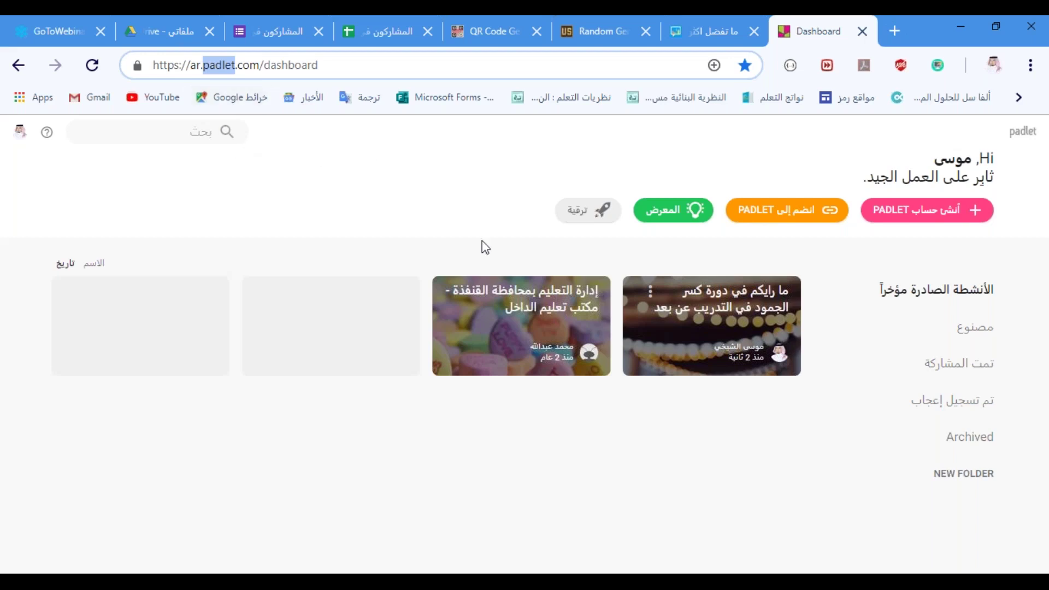
click(691, 331)
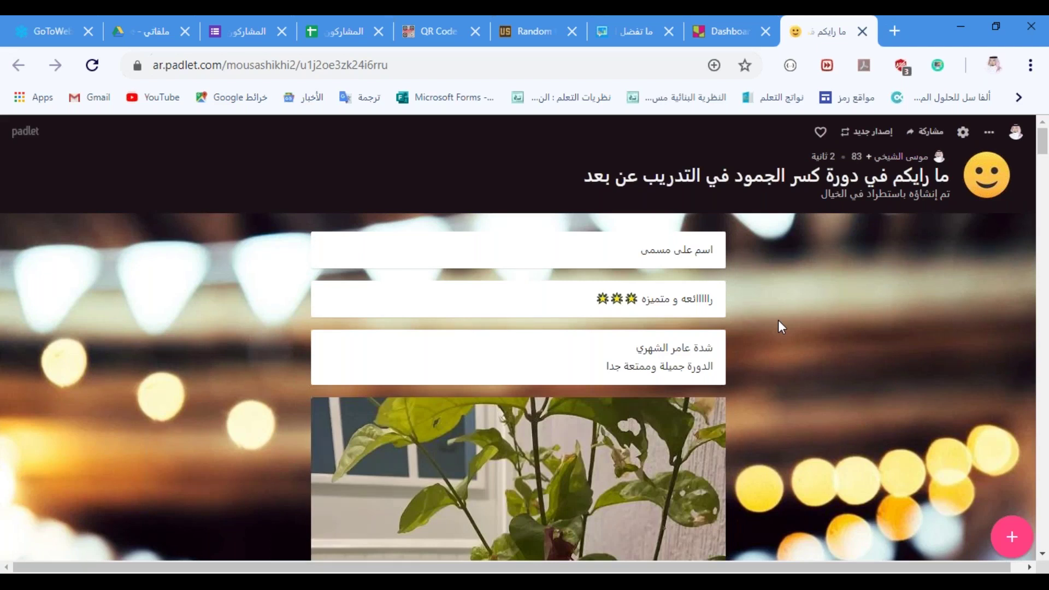
- Scroll up and down through the participants' comments and photo on the feedback wall
scroll(779, 319, down, 2)
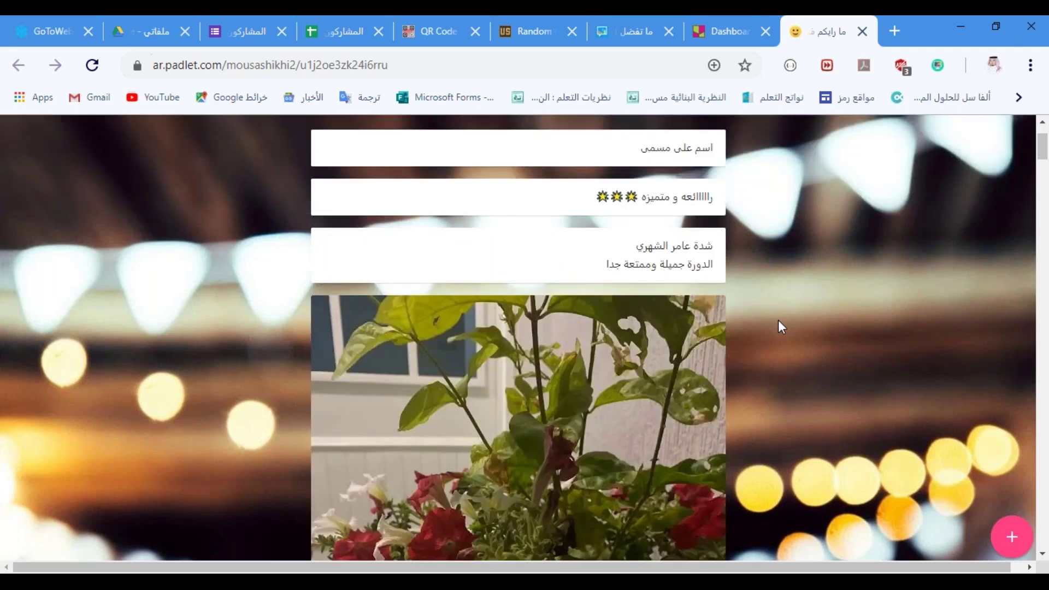
scroll(780, 323, down, 2)
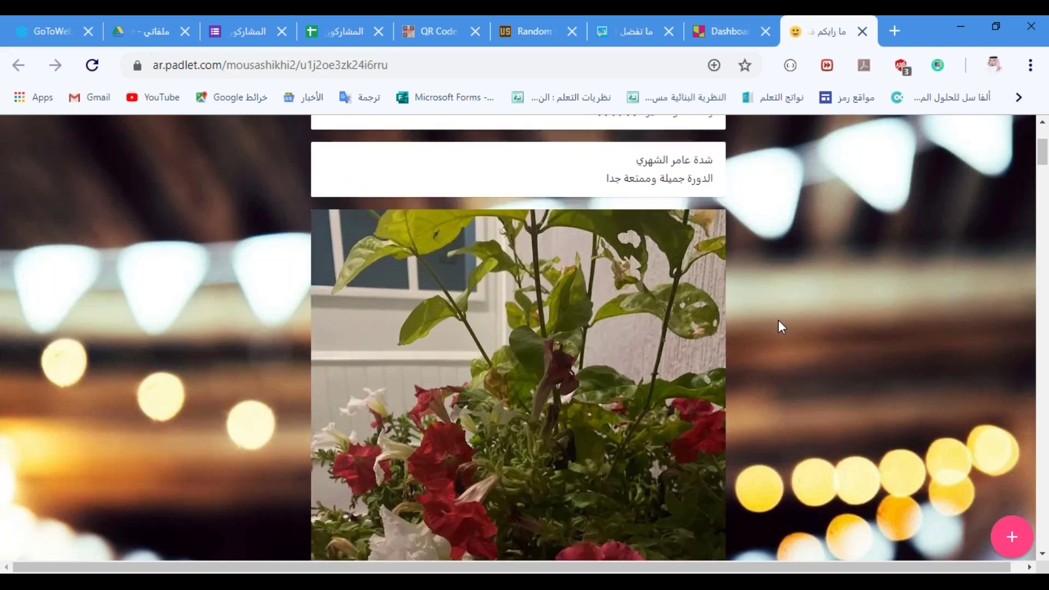
scroll(778, 319, down, 2)
scroll(778, 320, up, 4)
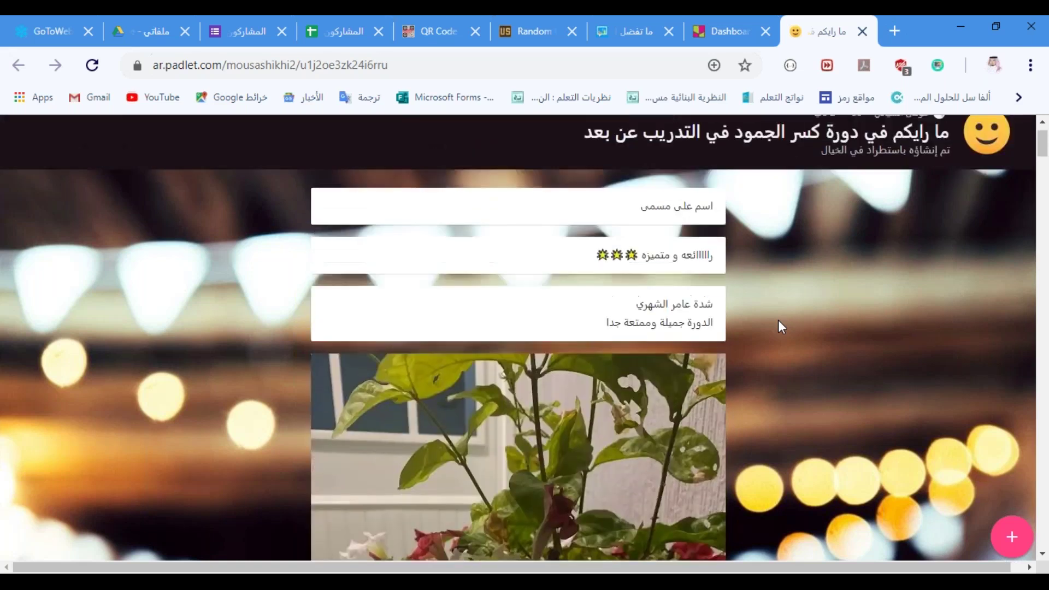
scroll(778, 320, up, 1)
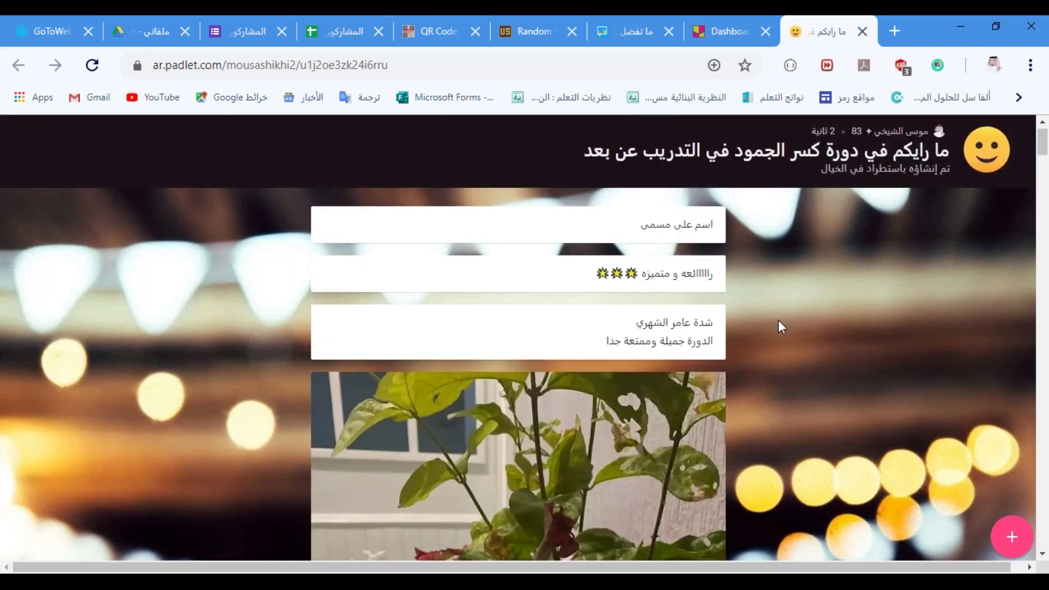
scroll(779, 323, down, 4)
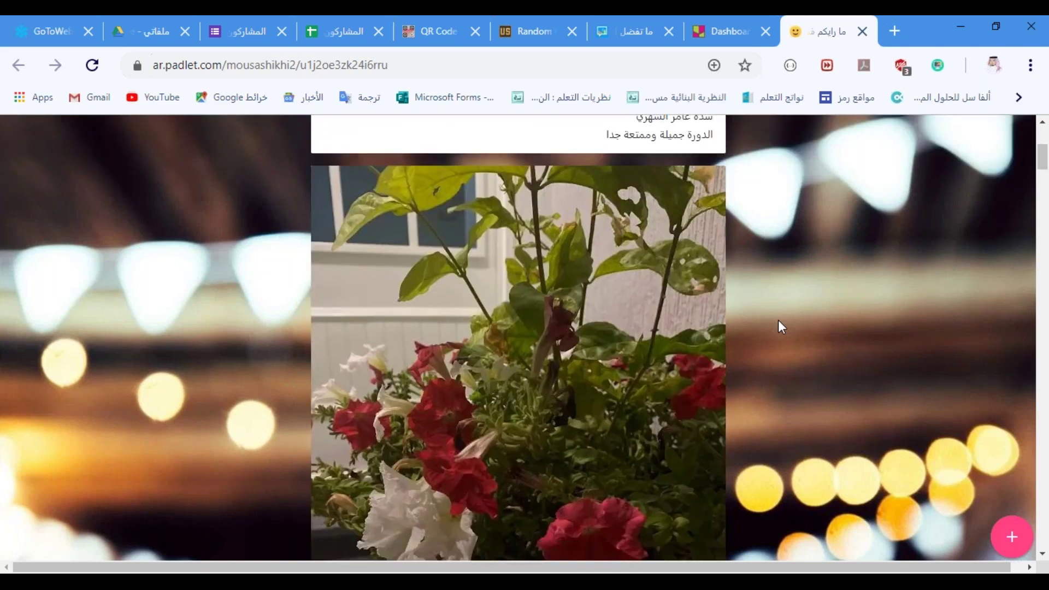
scroll(779, 323, down, 6)
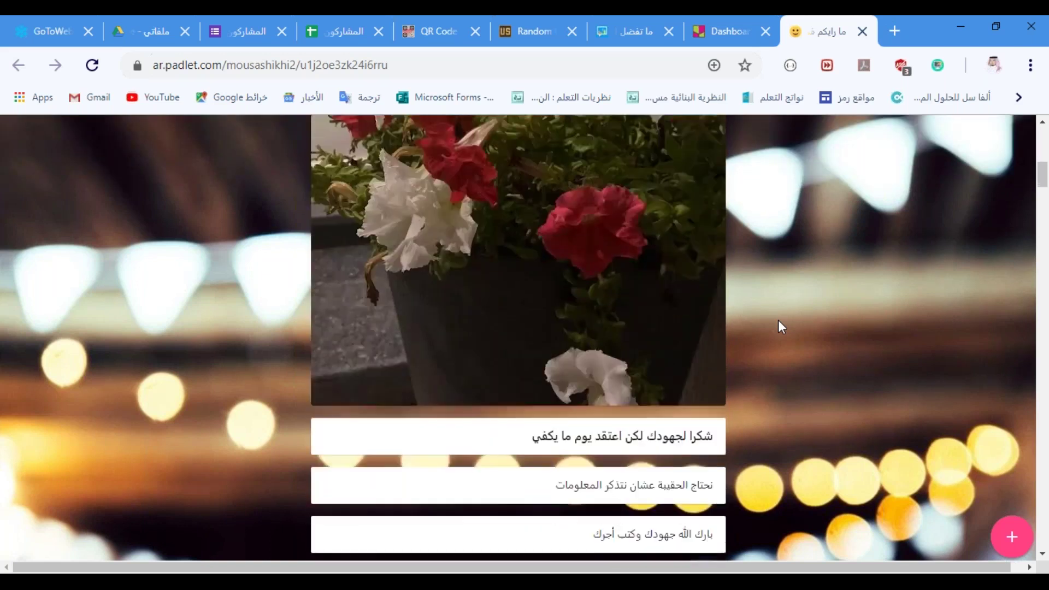
scroll(778, 320, down, 1)
scroll(779, 323, down, 4)
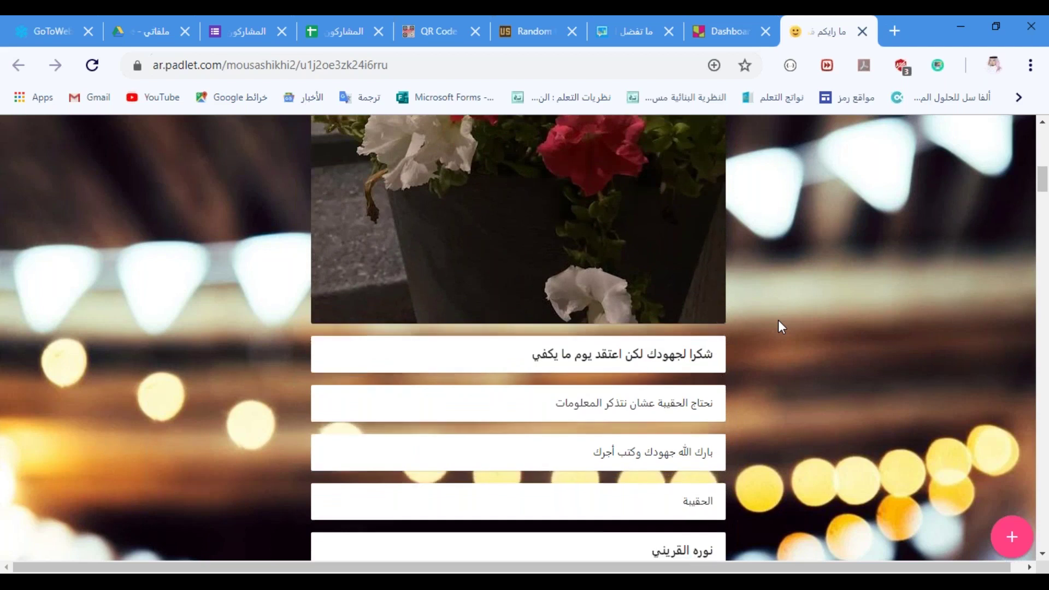
scroll(779, 322, down, 3)
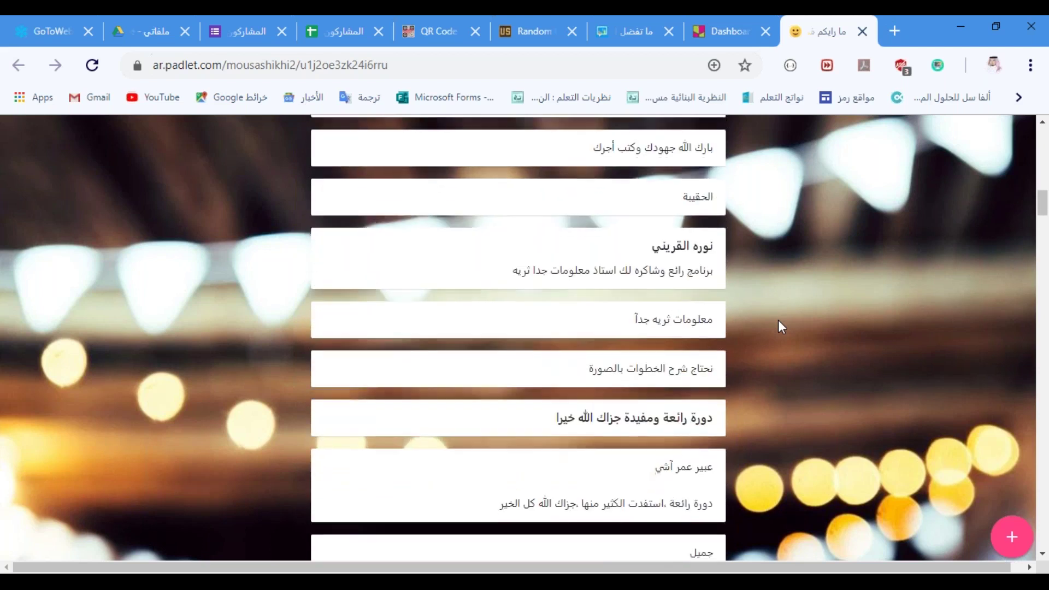
scroll(779, 325, down, 5)
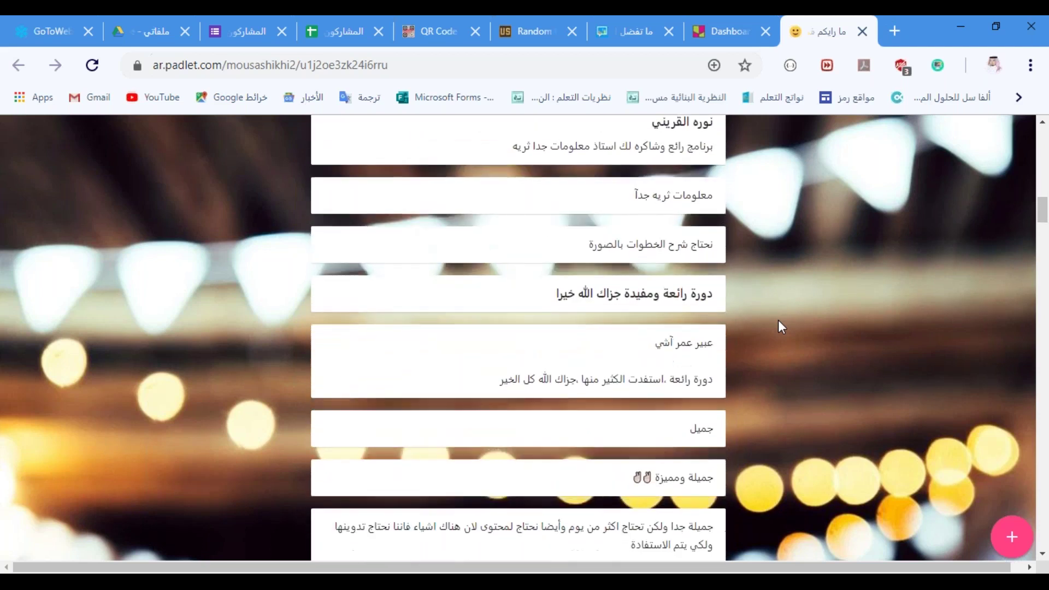
scroll(782, 326, down, 1)
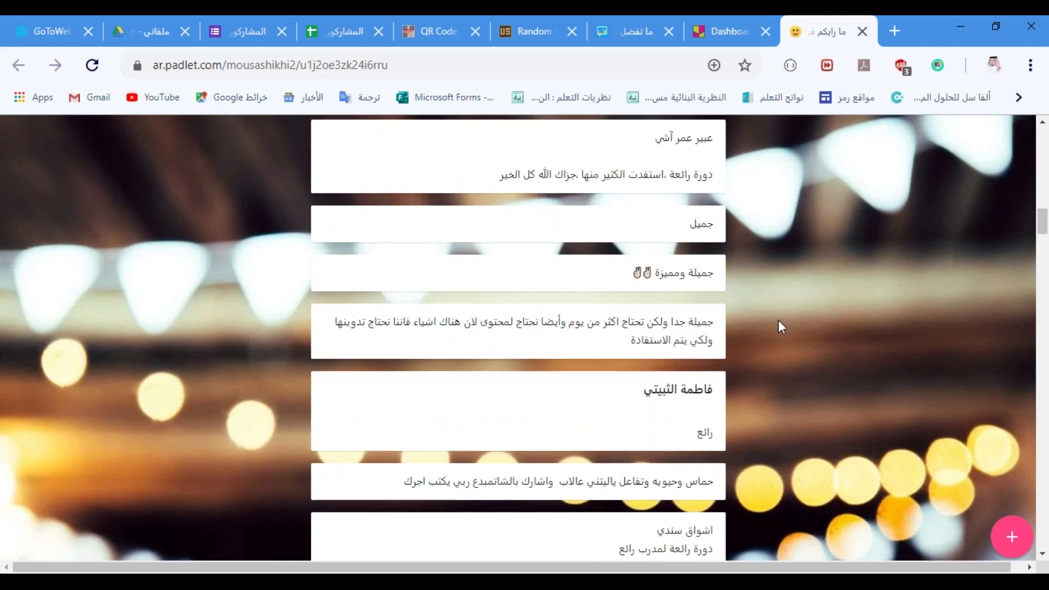
scroll(779, 321, up, 1)
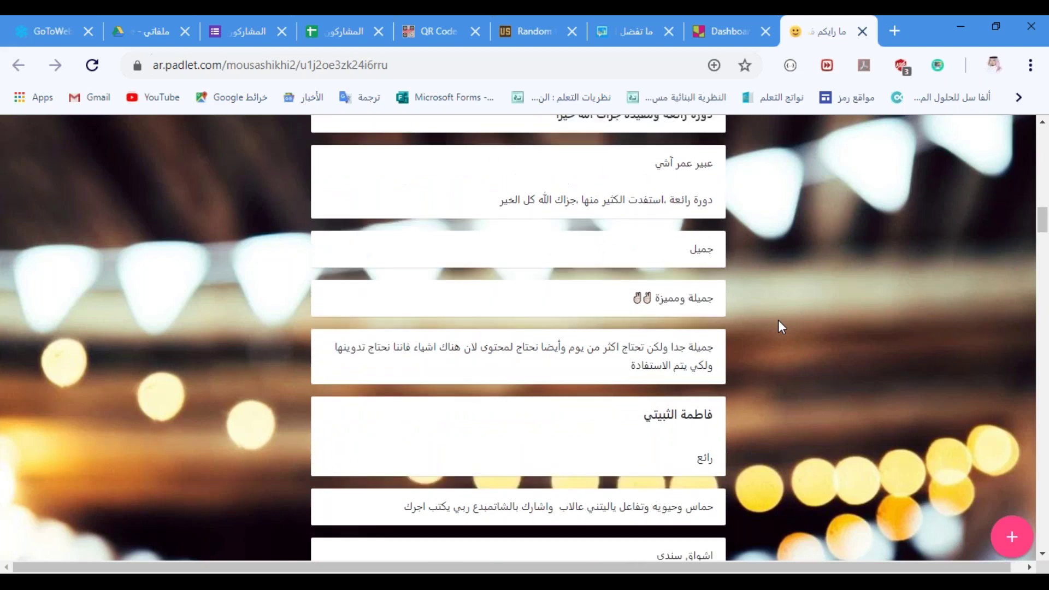
scroll(782, 326, up, 3)
scroll(782, 326, up, 15)
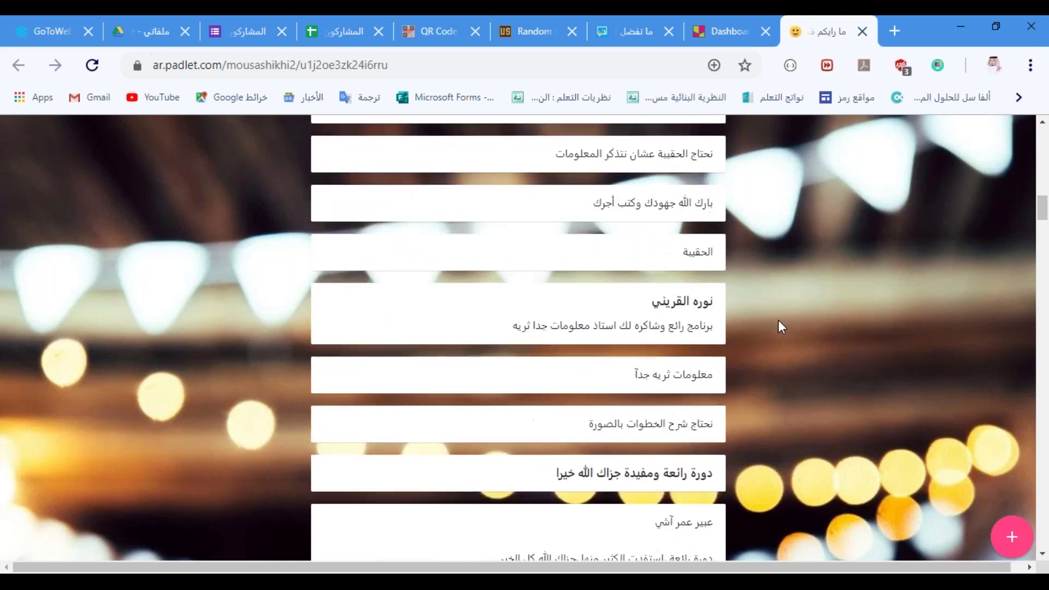
scroll(782, 326, up, 10)
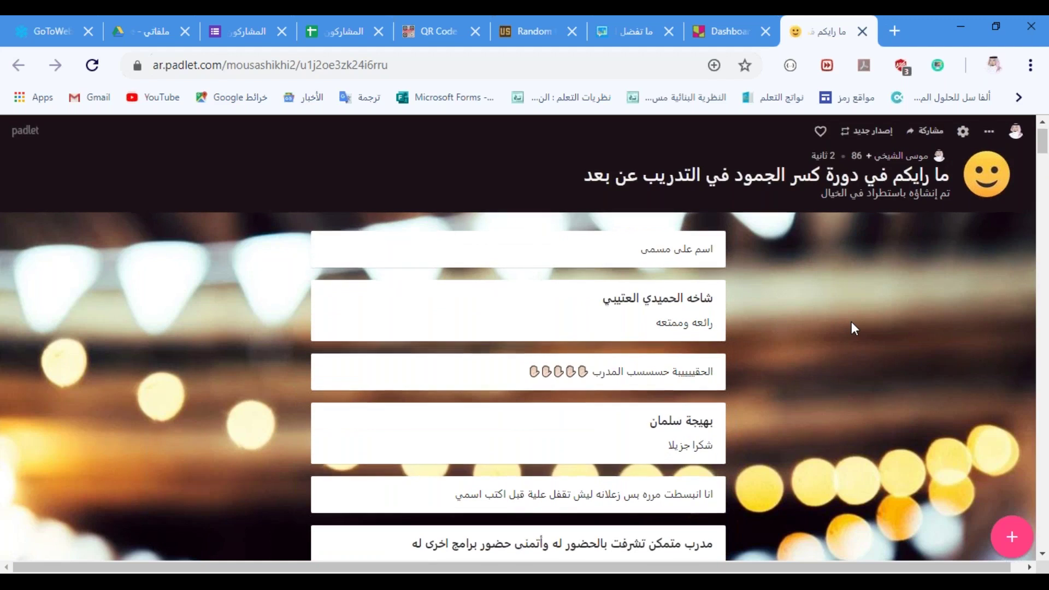
- Scroll further down the wall, then bring up the e-book page 'أولاً: أحلام الطفولة'
scroll(853, 323, down, 12)
scroll(851, 322, down, 10)
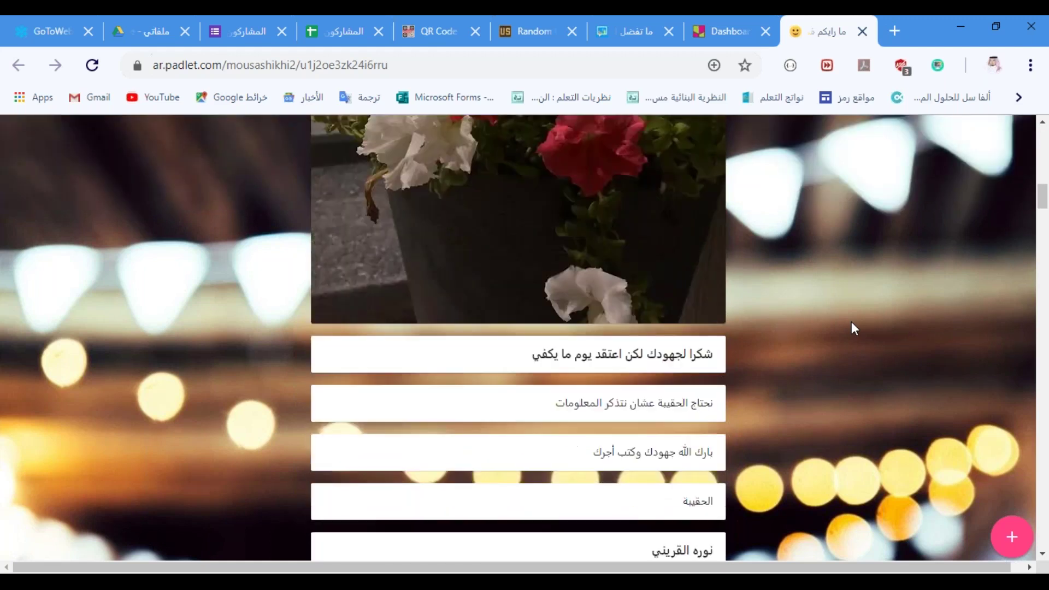
scroll(851, 328, down, 5)
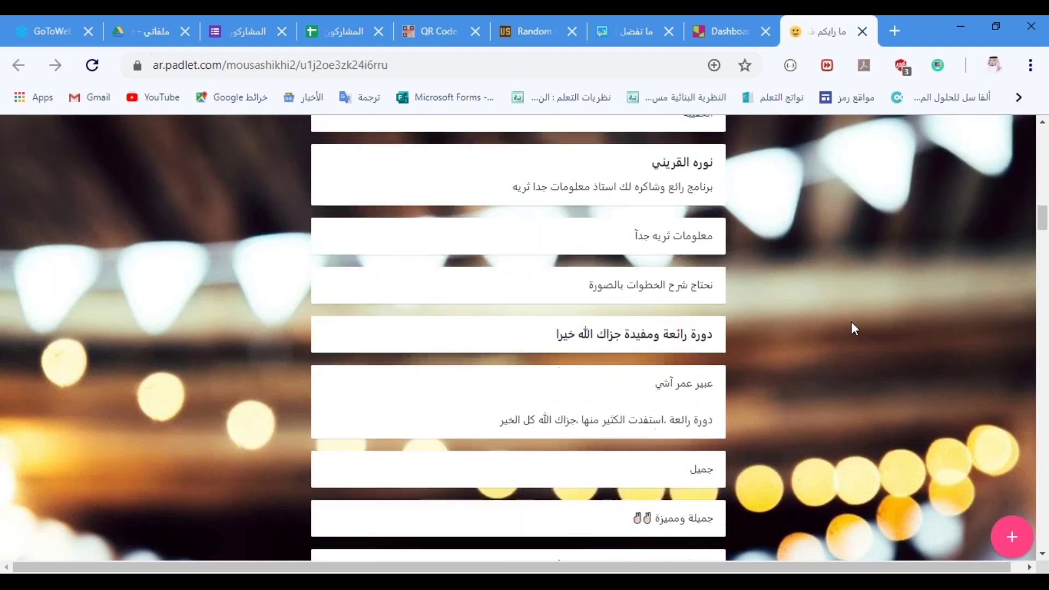
scroll(852, 322, down, 10)
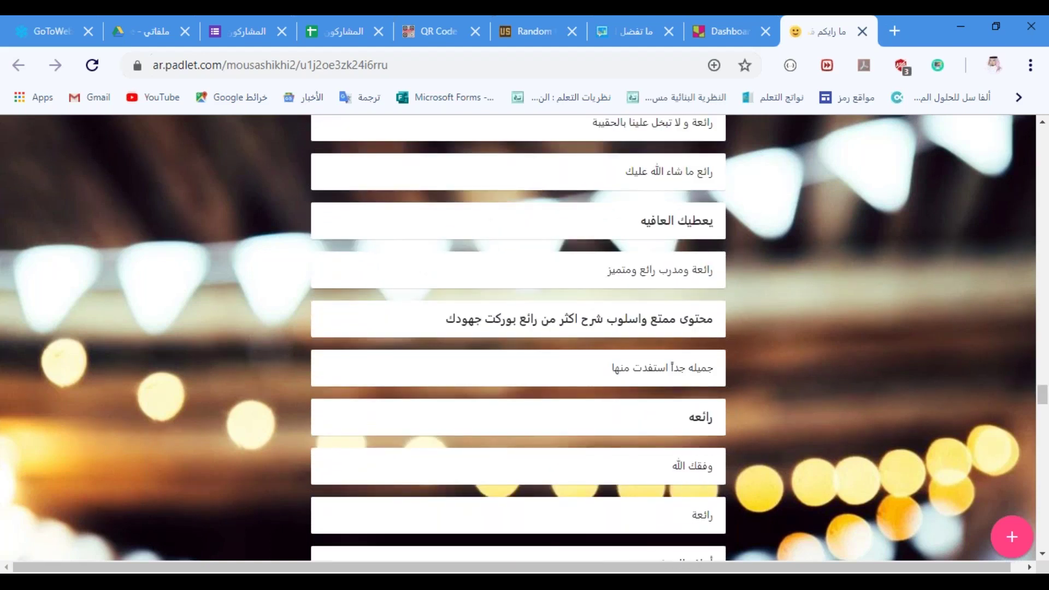
click(398, 547)
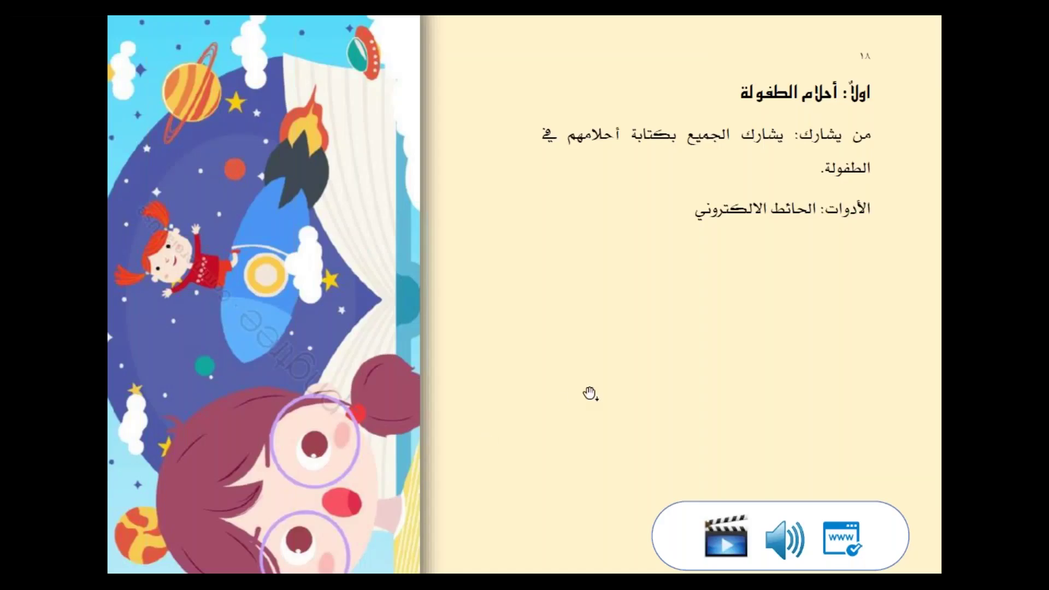
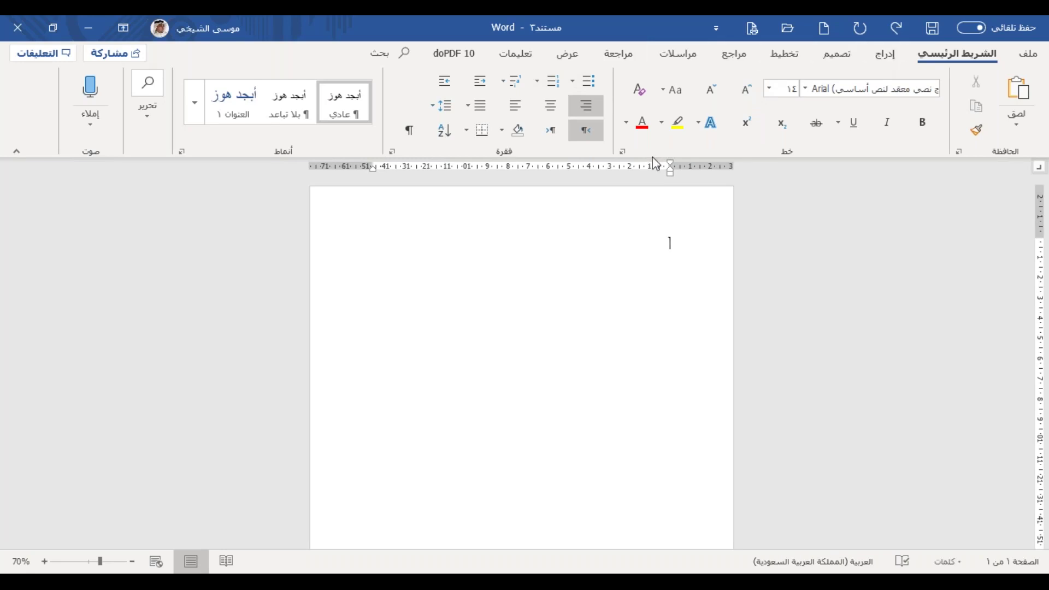
- Zoom the blank Word page to 100% and minimise the Acrobat PDF window
click(567, 54)
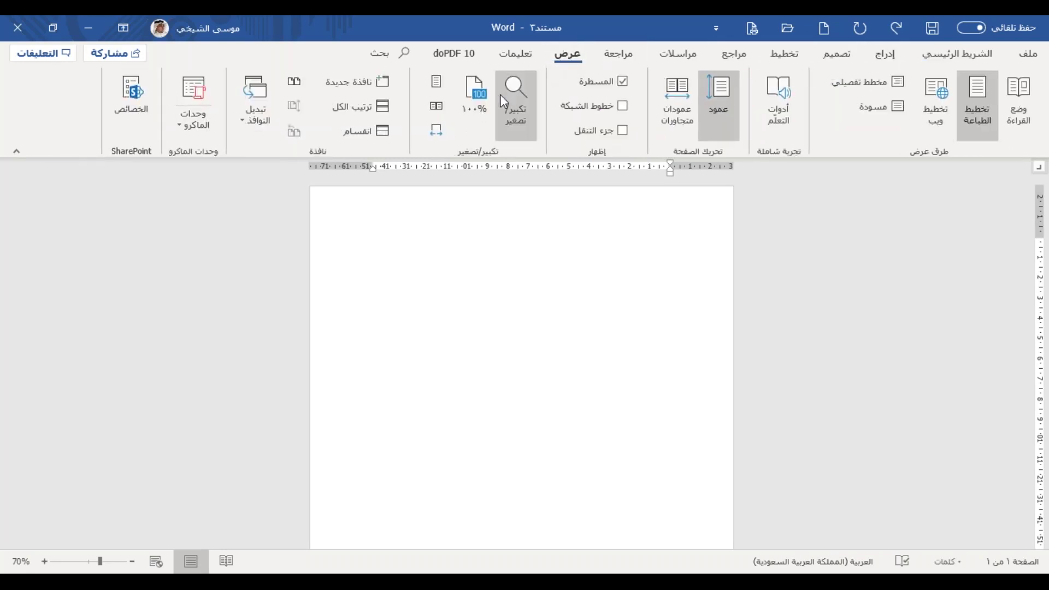
click(481, 98)
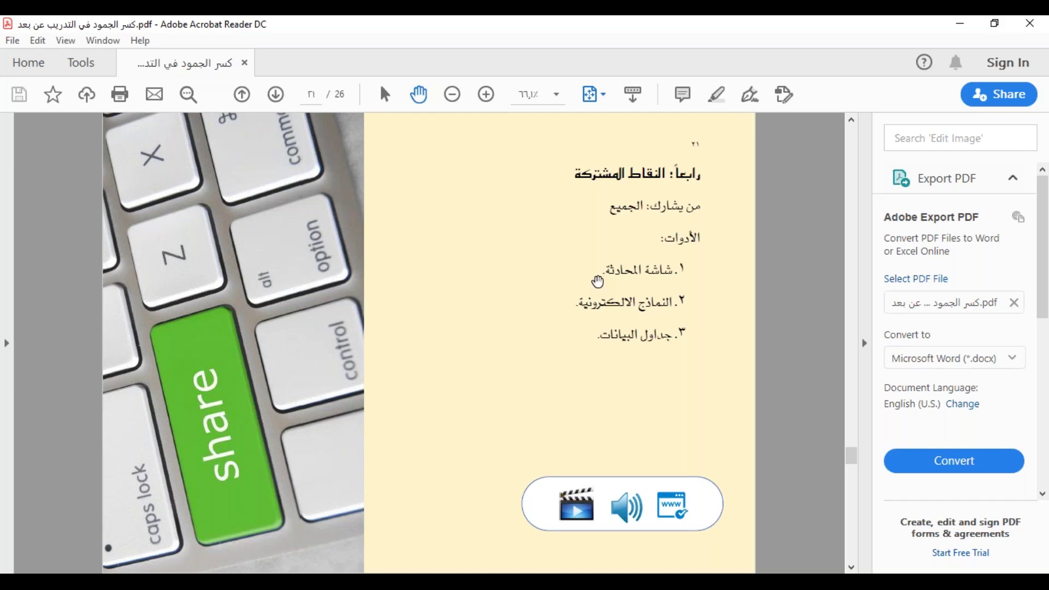
click(961, 23)
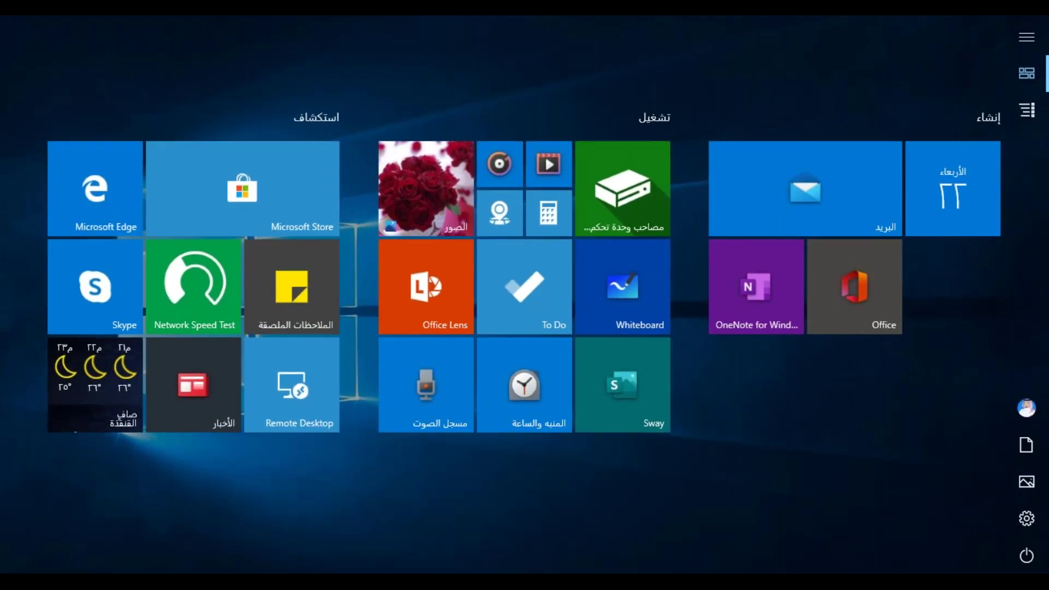
- Type 'الاسم :' and 'الإدارة التعليمية :' on two separate lines of the blank Word document
mouse_move(152, 547)
click(202, 519)
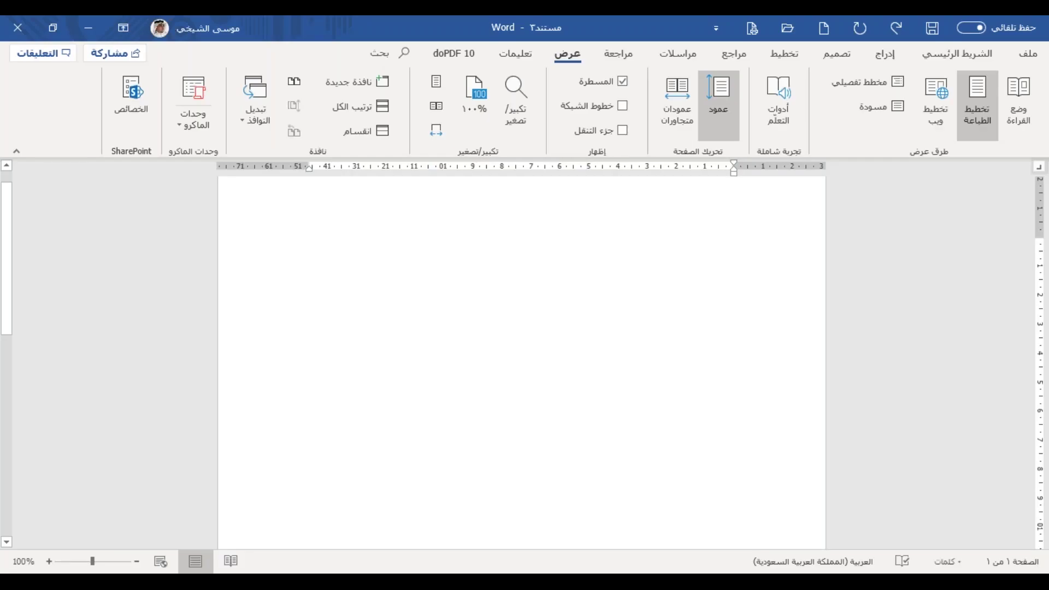
text(الا)
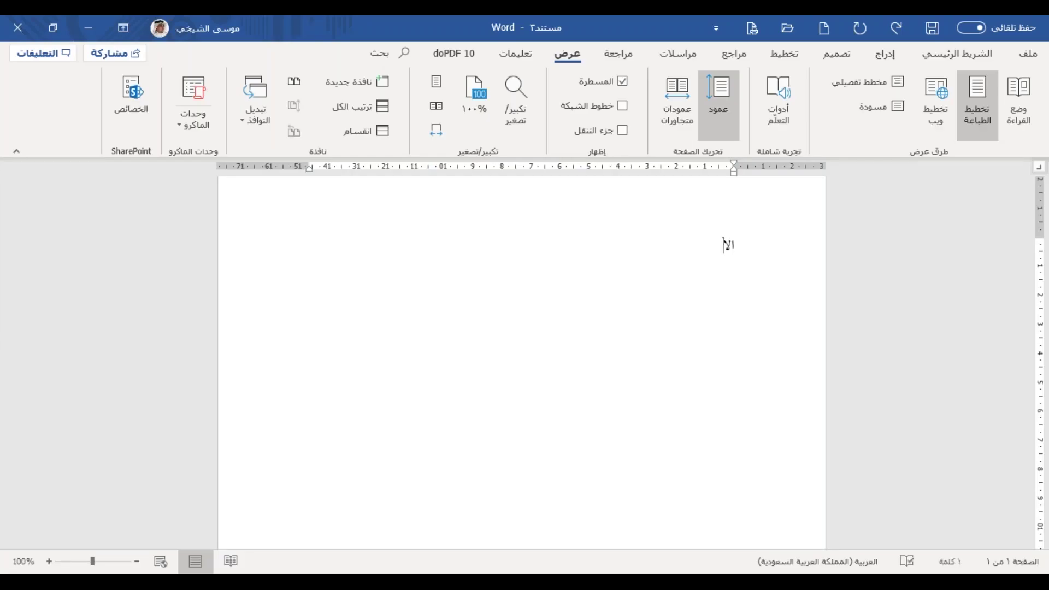
text(سم :)
key(Return)
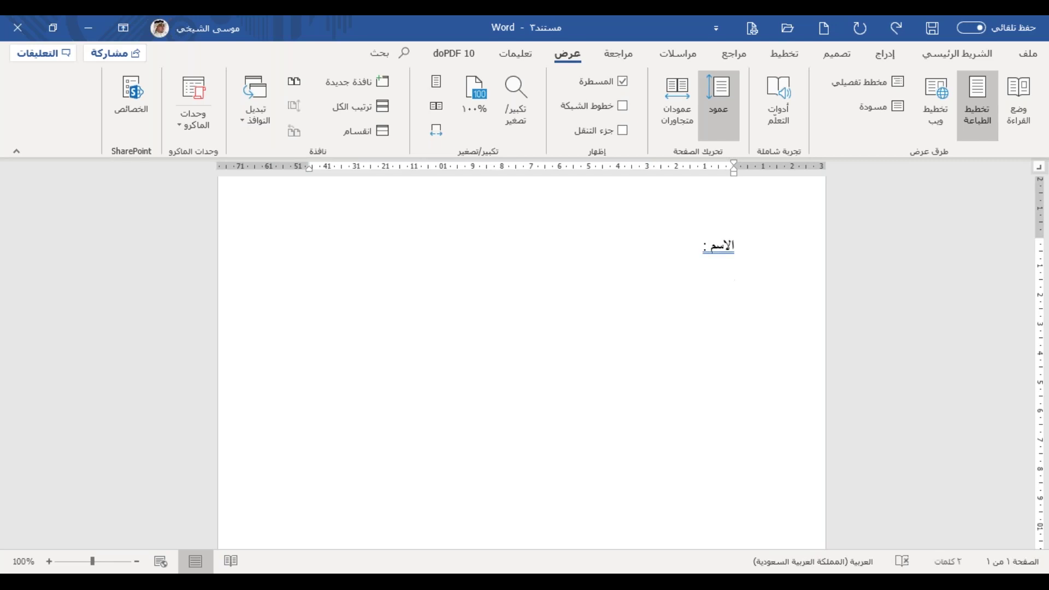
text(الإدارة التعليمية :)
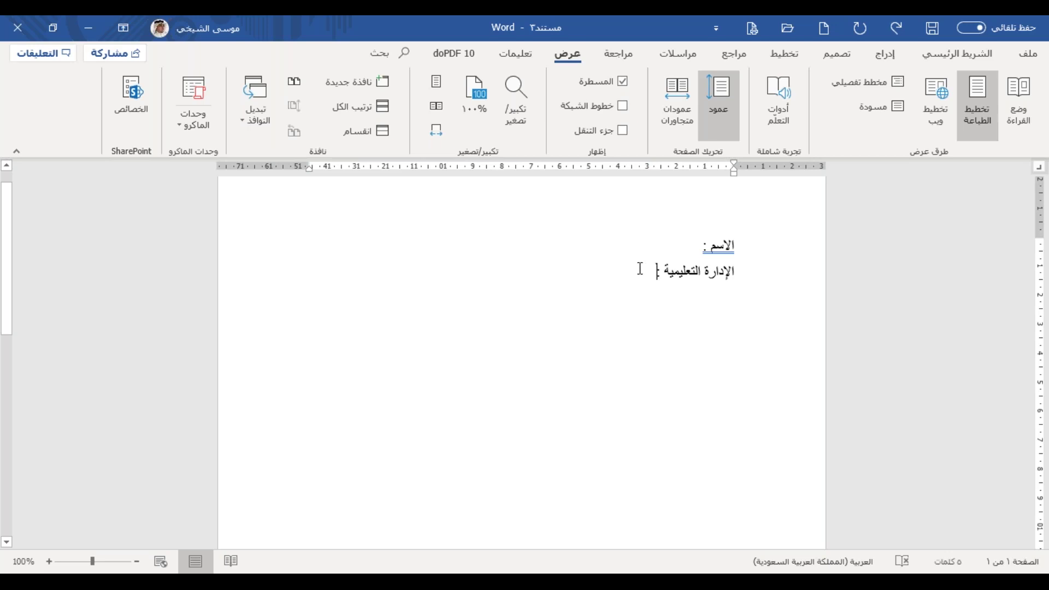
click(699, 244)
click(685, 58)
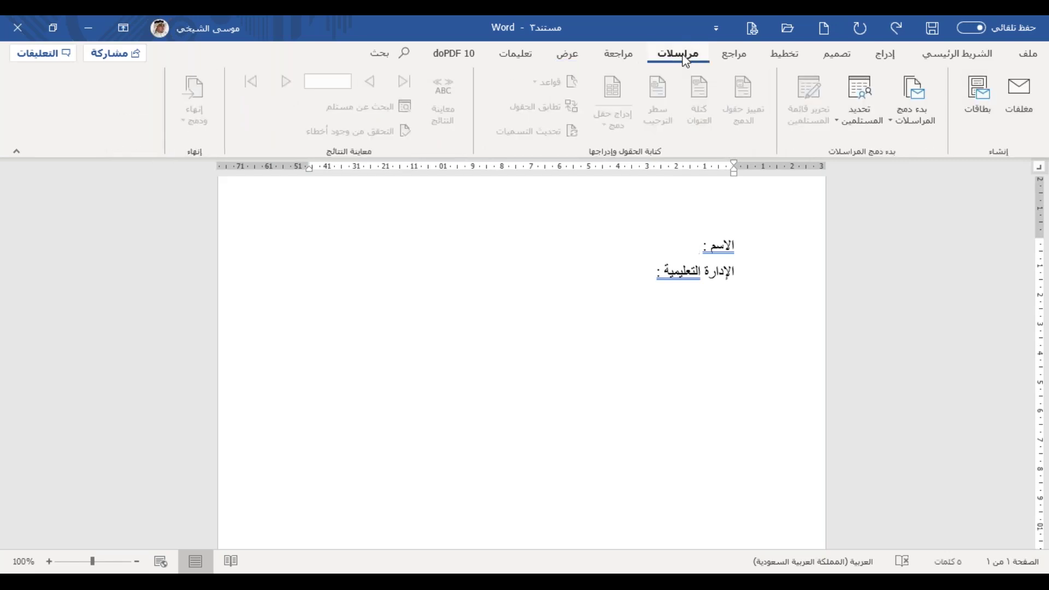
- Choose Select Recipients > Use an Existing List to begin attaching a recipient list
click(857, 129)
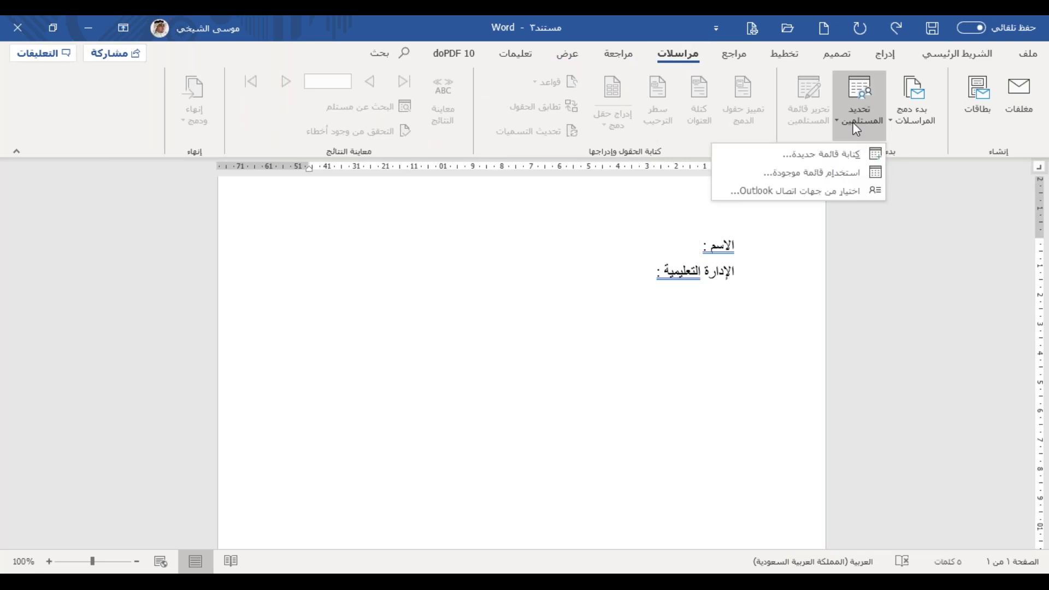
click(845, 169)
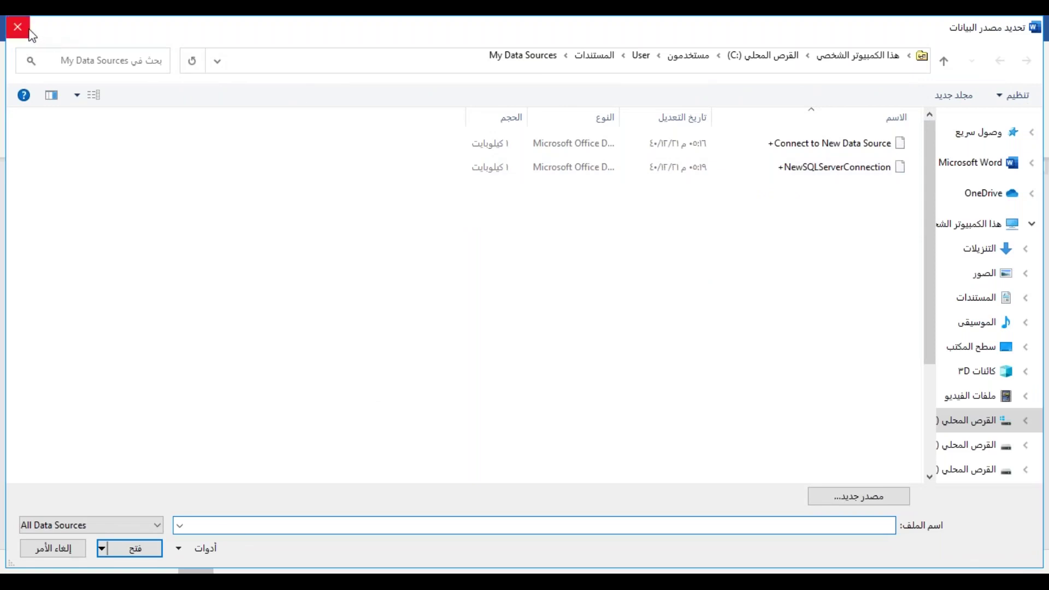
click(30, 32)
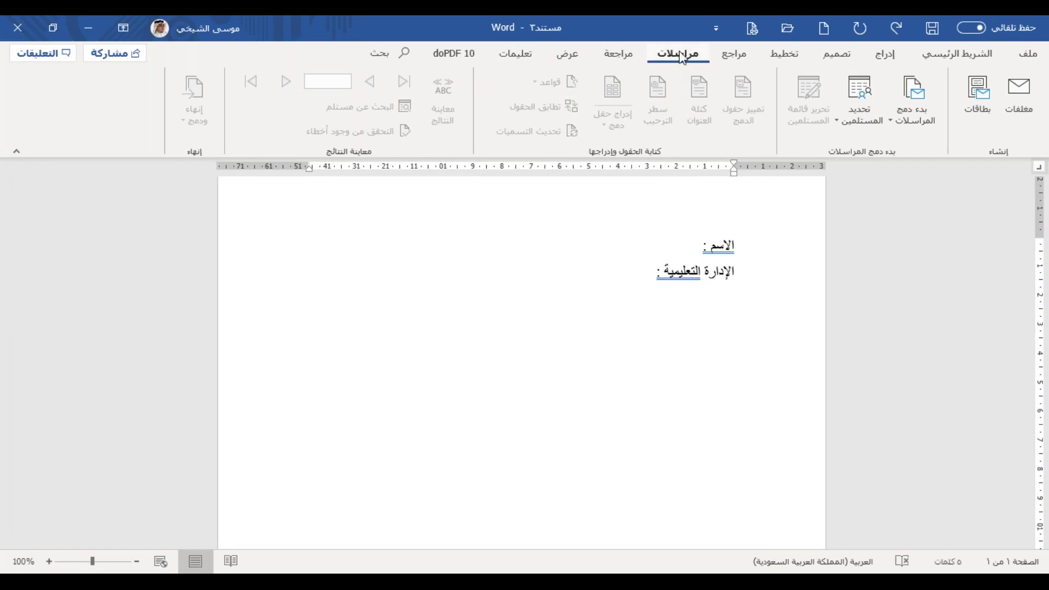
click(861, 114)
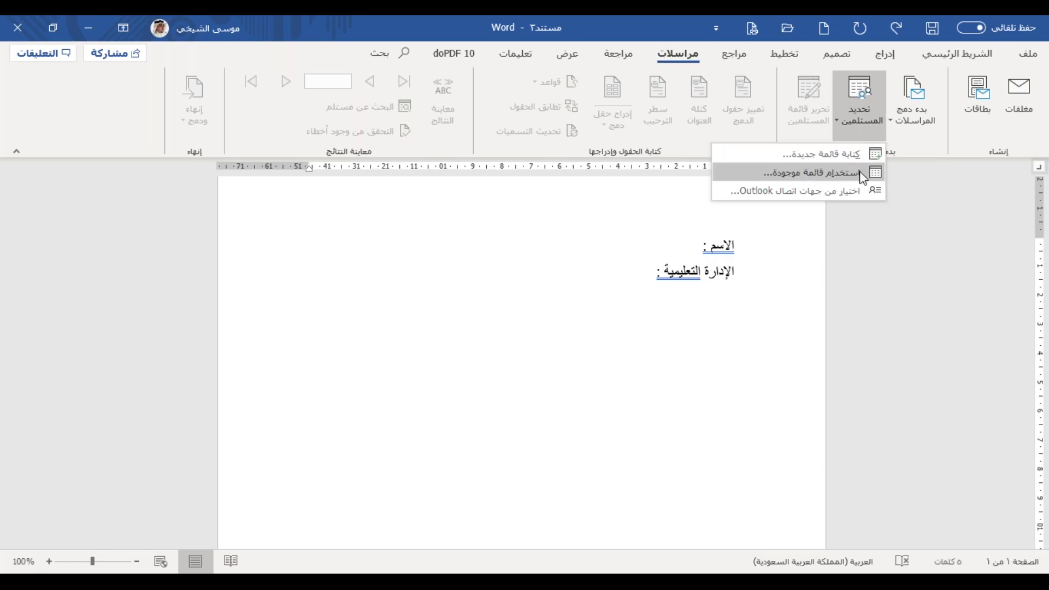
click(814, 172)
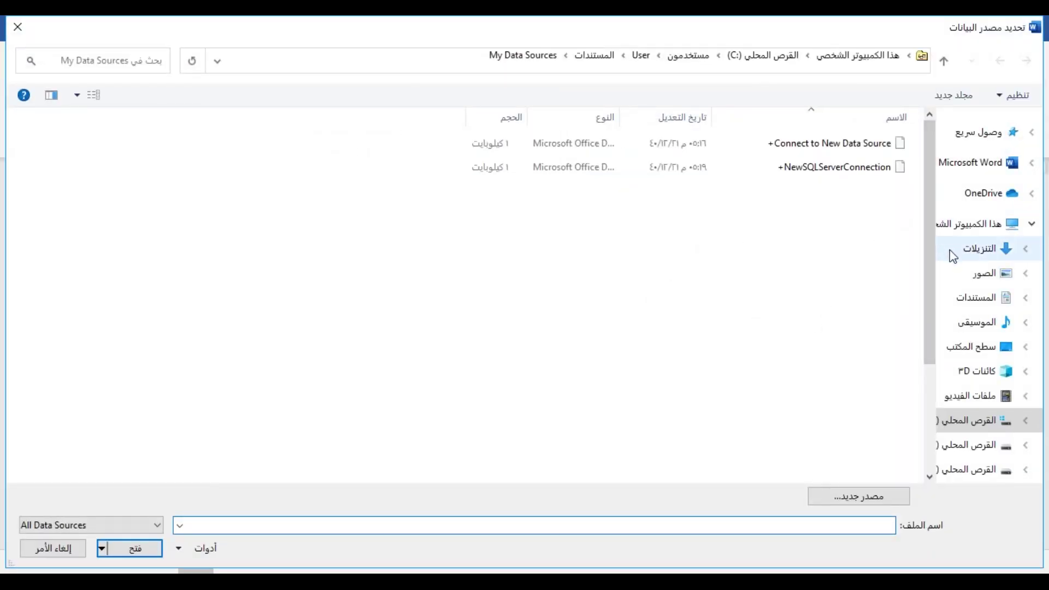
- Browse to Desktop > كسر الجمود في التدريب عن بعد > نصوص and open the participants Excel workbook
click(971, 254)
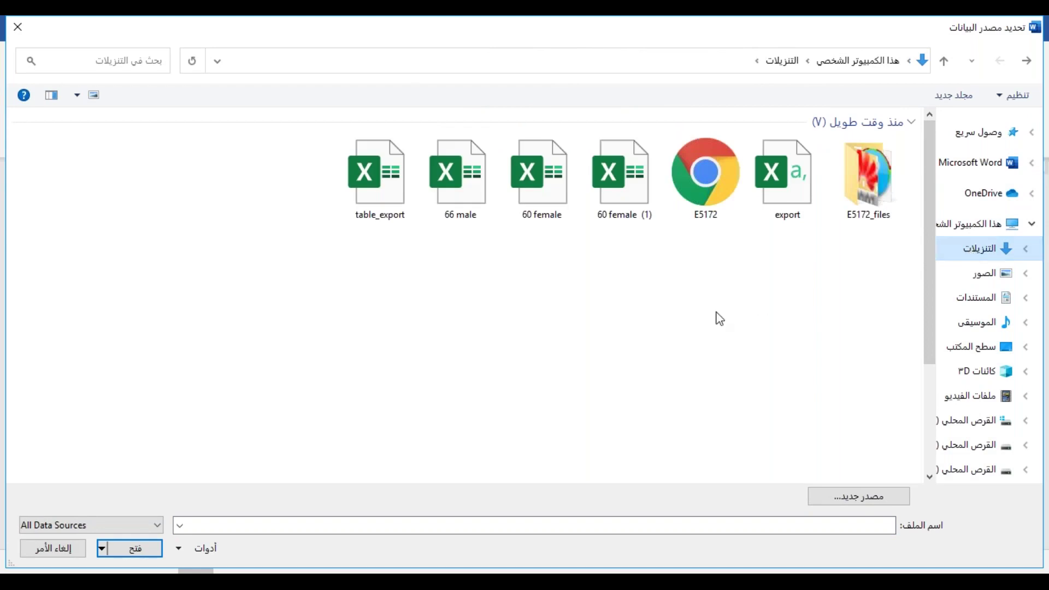
key(ctrl+shift+6)
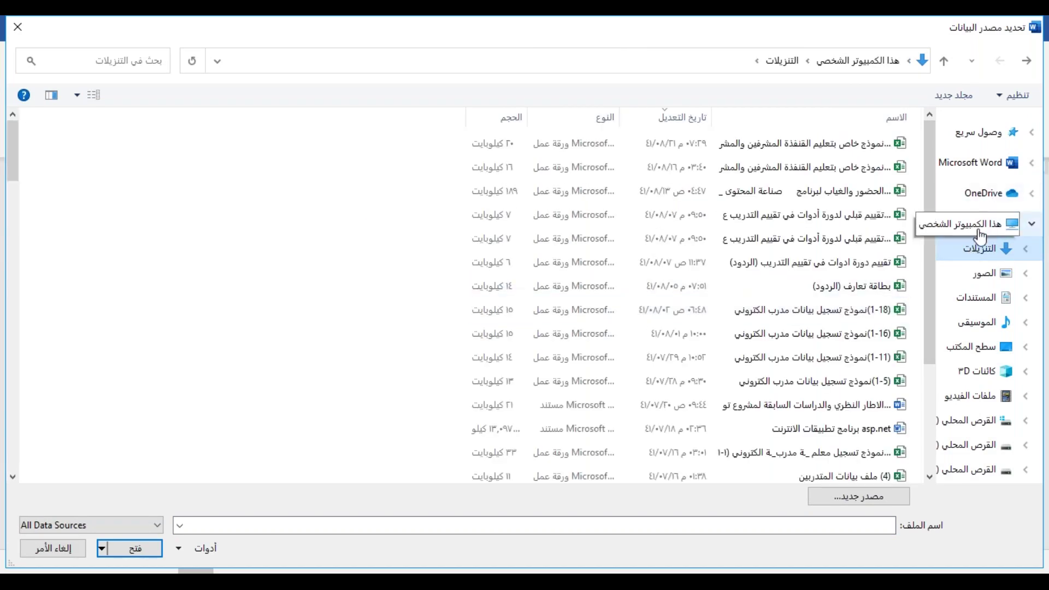
click(978, 235)
double_click(888, 216)
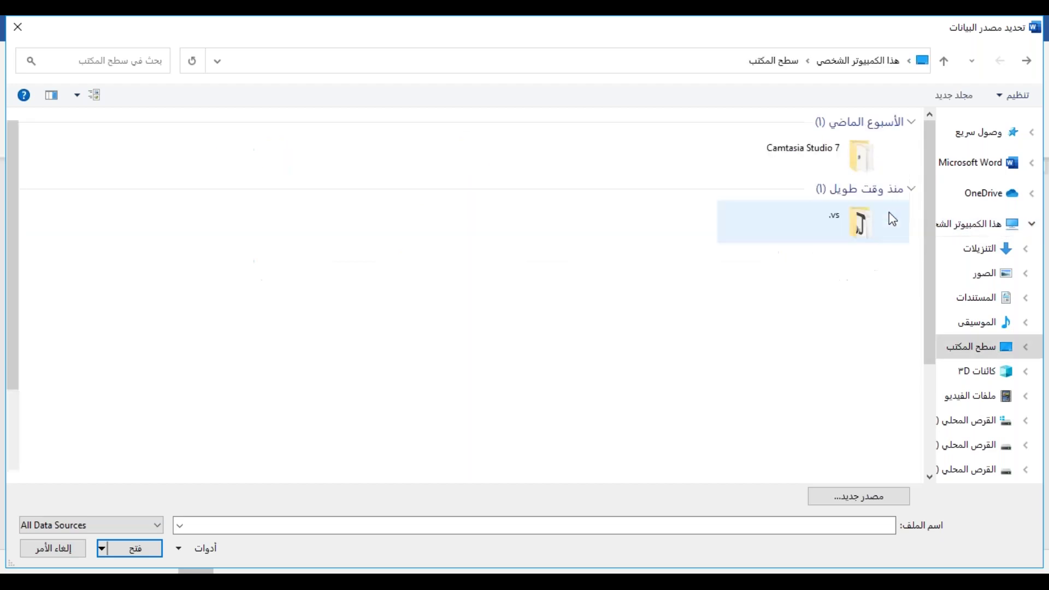
double_click(854, 175)
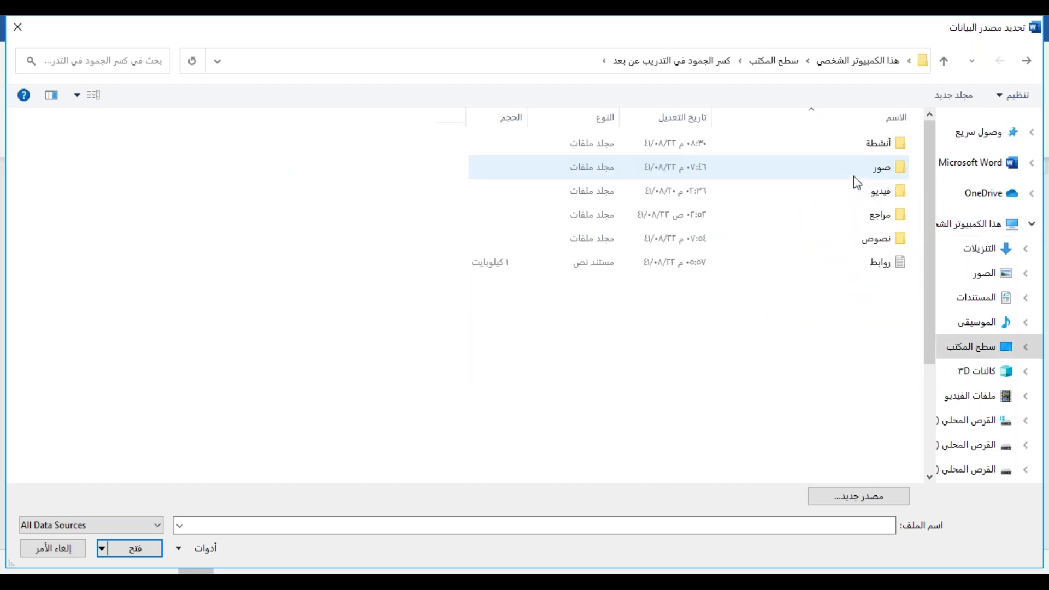
double_click(859, 245)
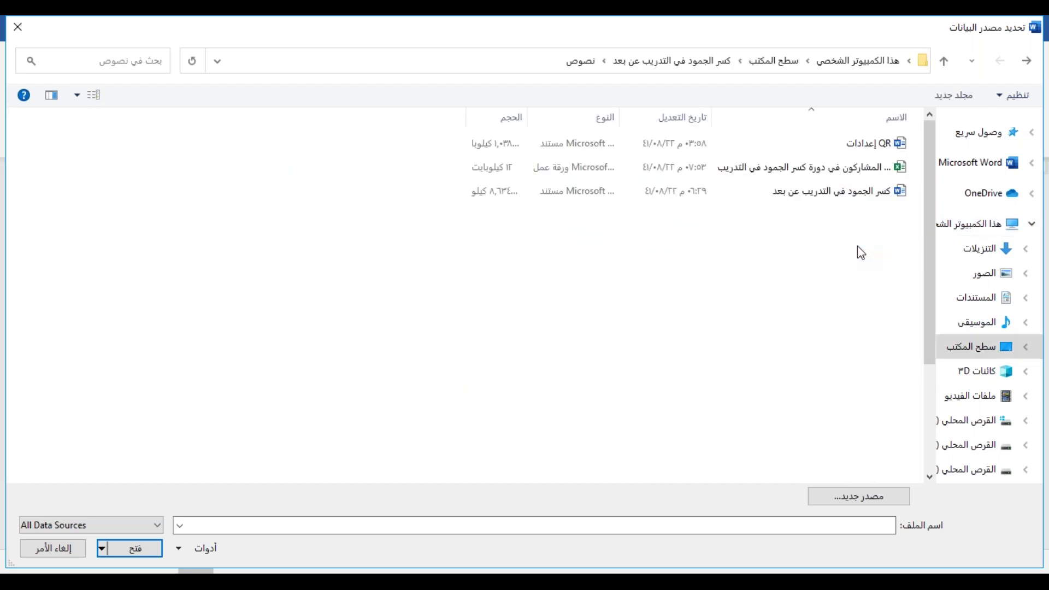
click(848, 169)
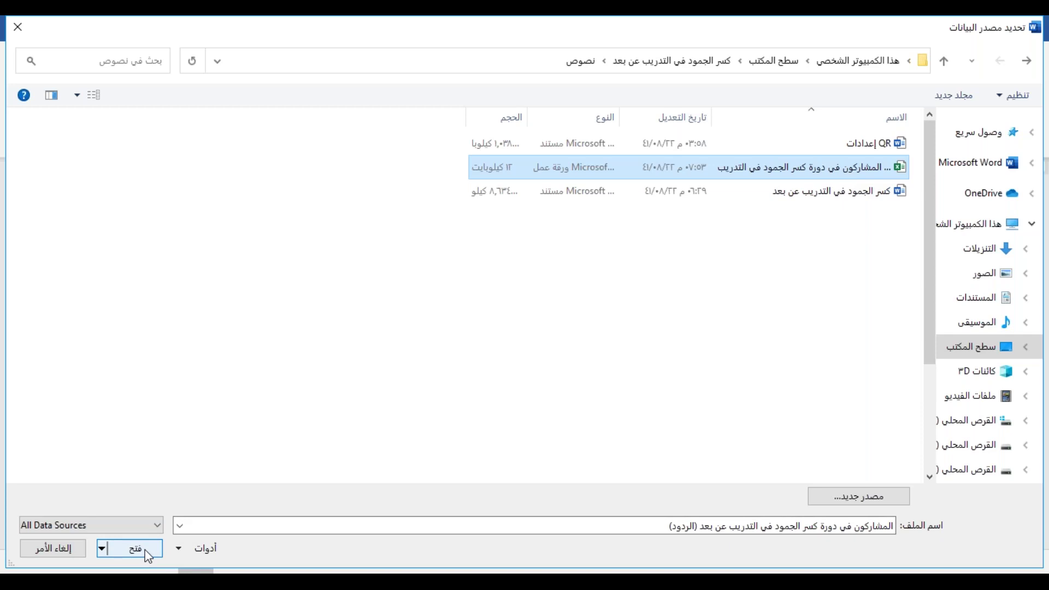
click(133, 549)
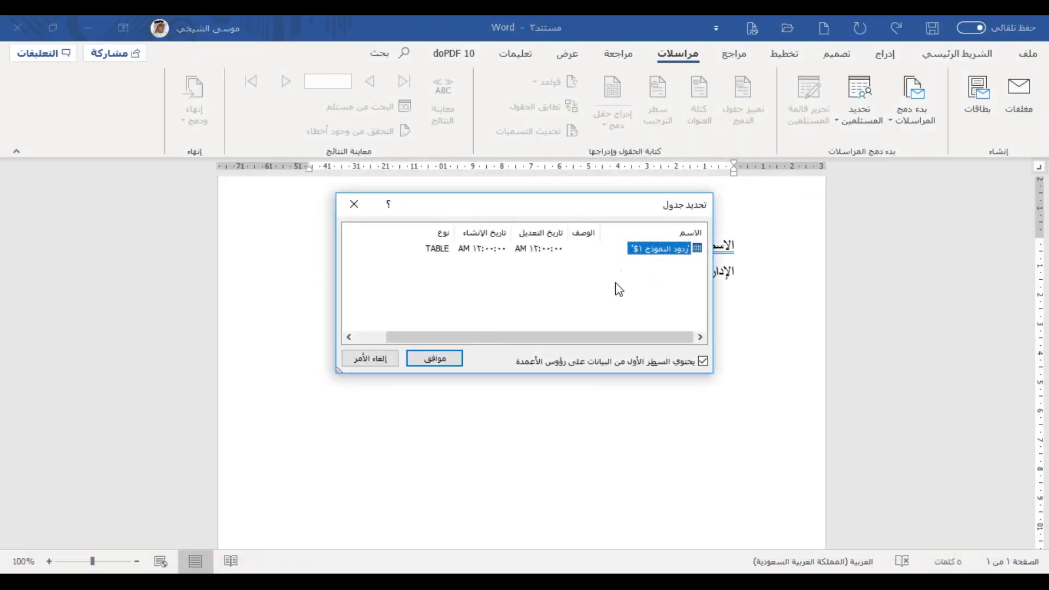
- Confirm the sheet 'ردود النموذج 1$' and insert «الاسم_الثلاثي» after the name label
click(453, 360)
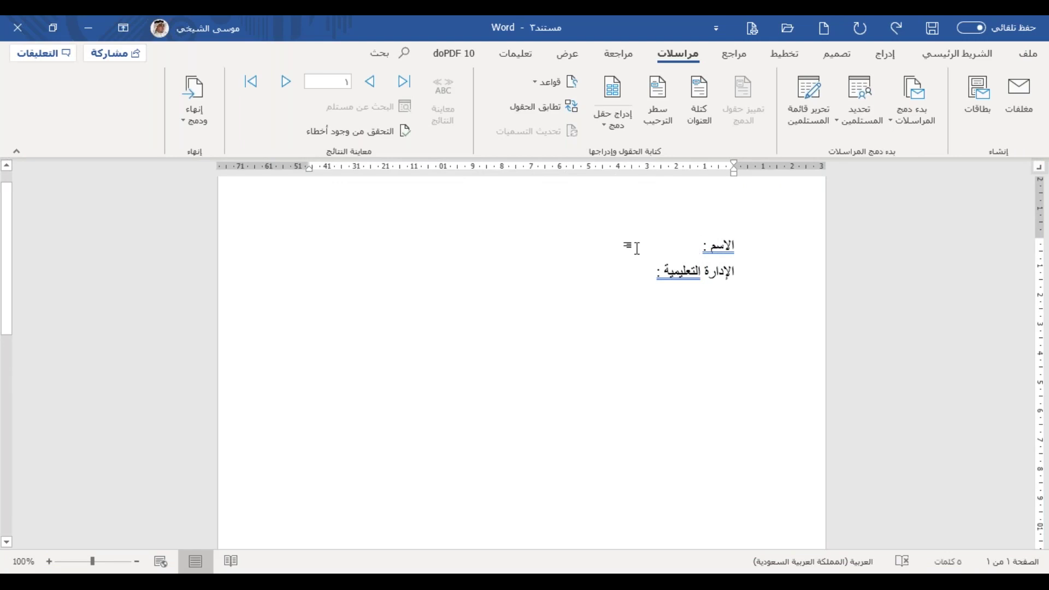
click(605, 121)
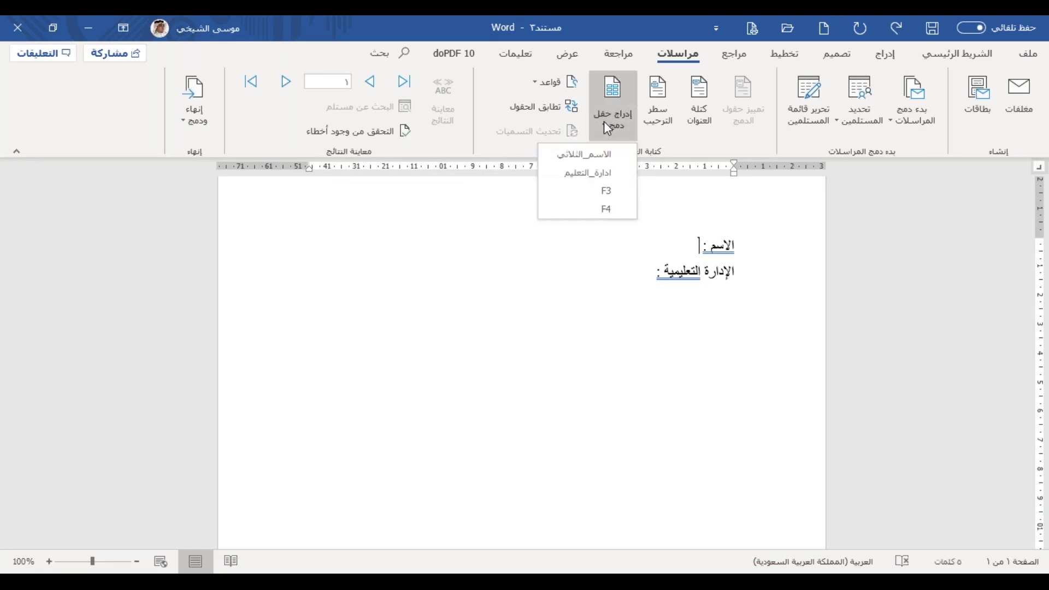
click(608, 154)
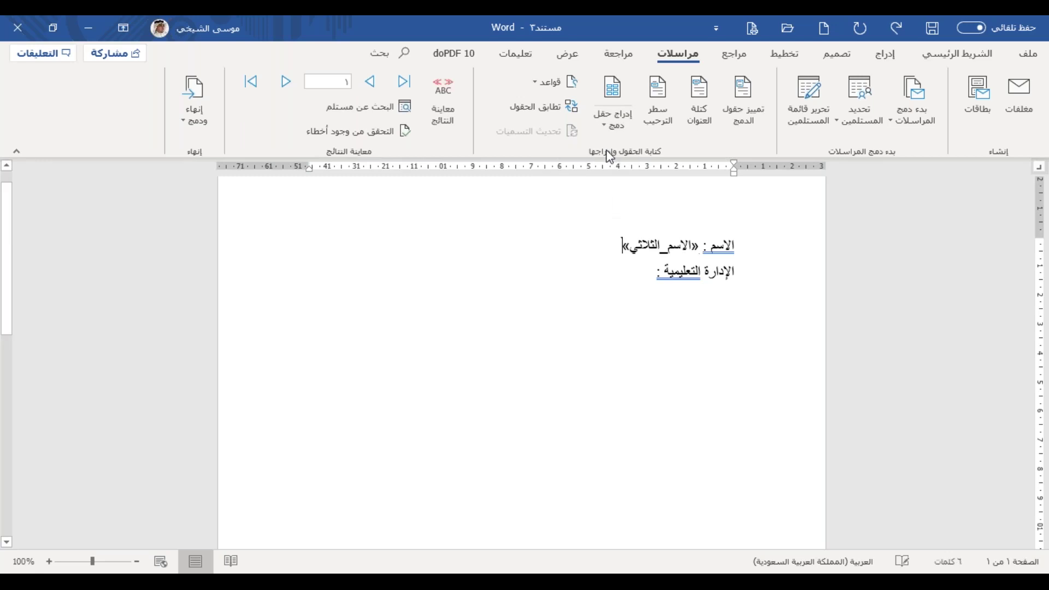
- Insert the «ادارة_التعليم» merge field after the education-department label on line two
click(636, 276)
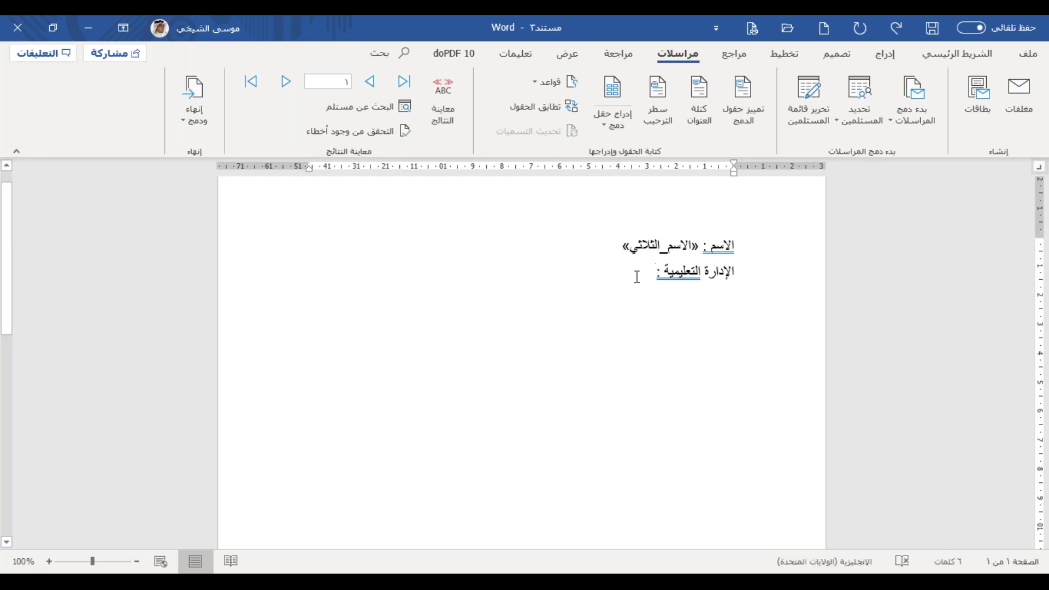
key(alt+shift)
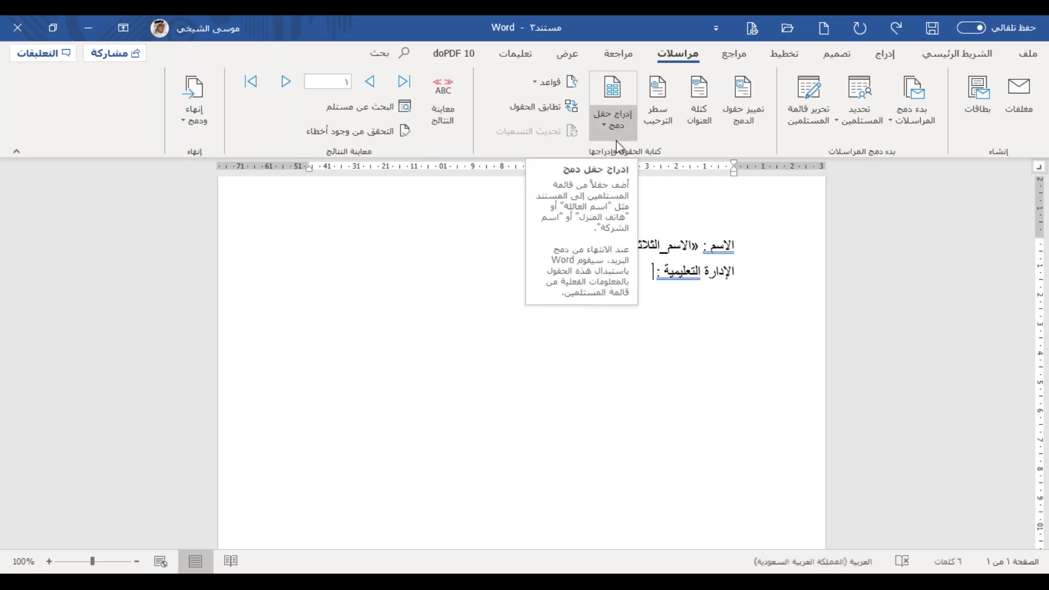
click(612, 131)
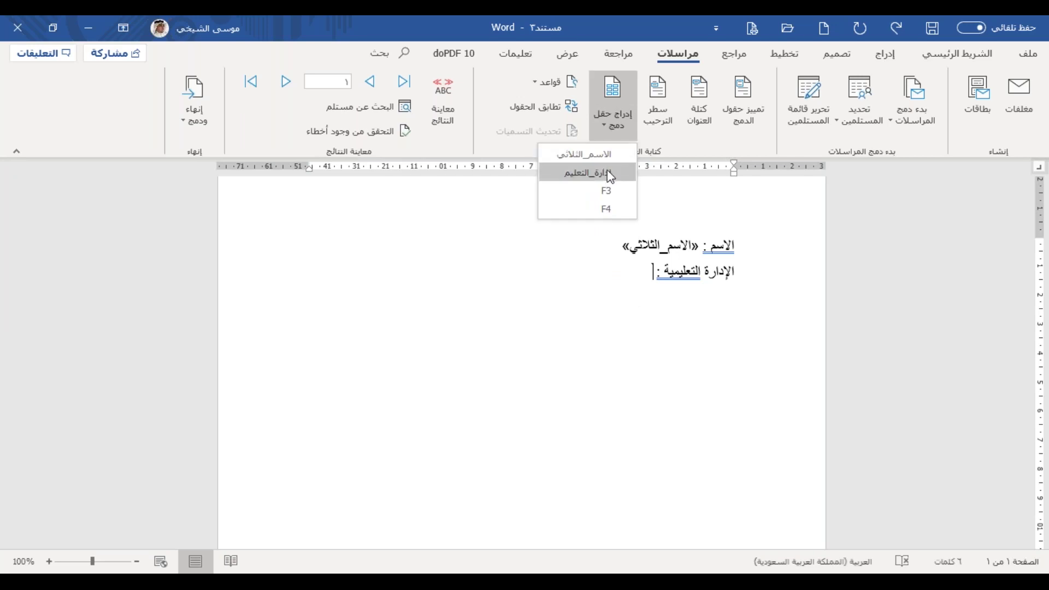
click(610, 172)
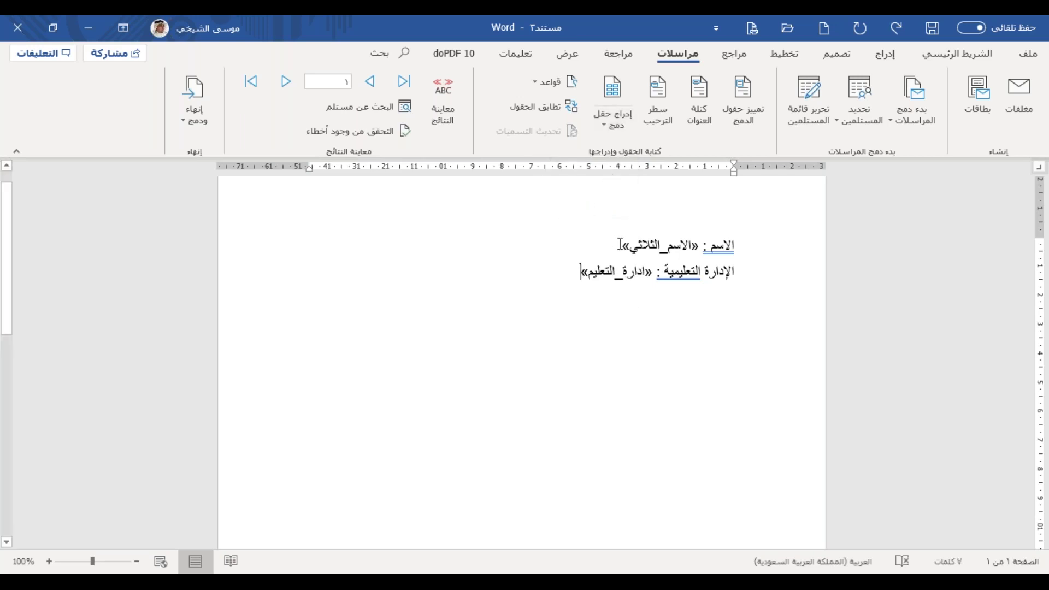
drag(621, 244, 699, 244)
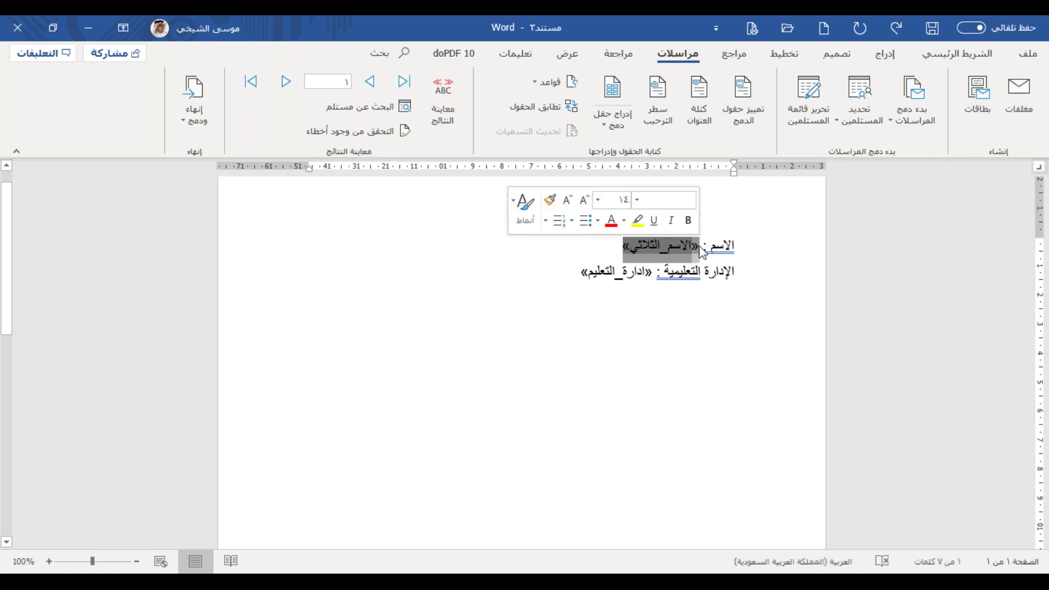
- Colour the «الاسم_الثلاثي» and «ادارة_التعليم» merge fields green using Font Color
click(932, 65)
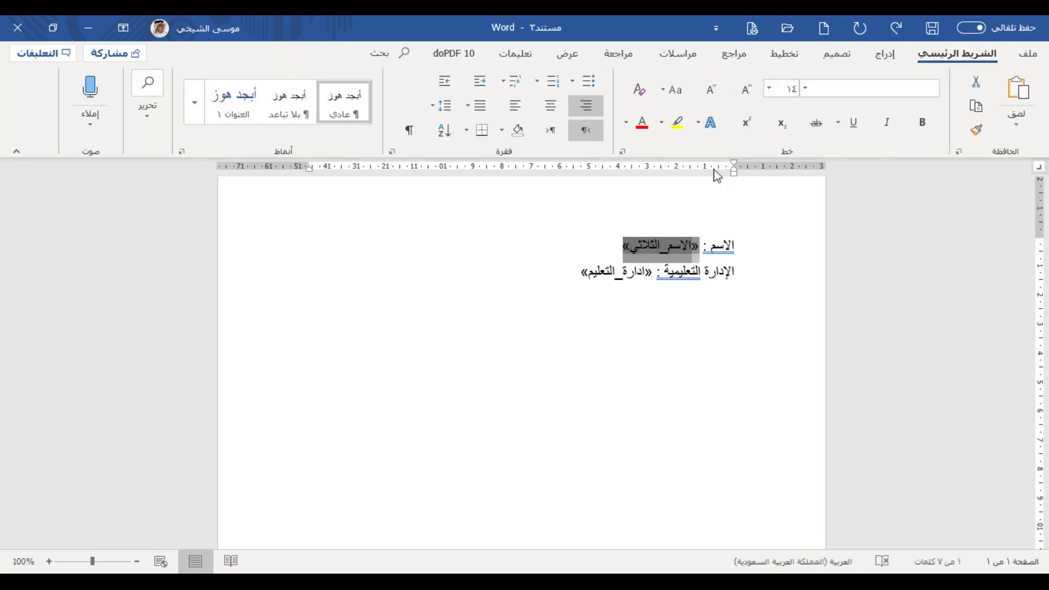
click(627, 124)
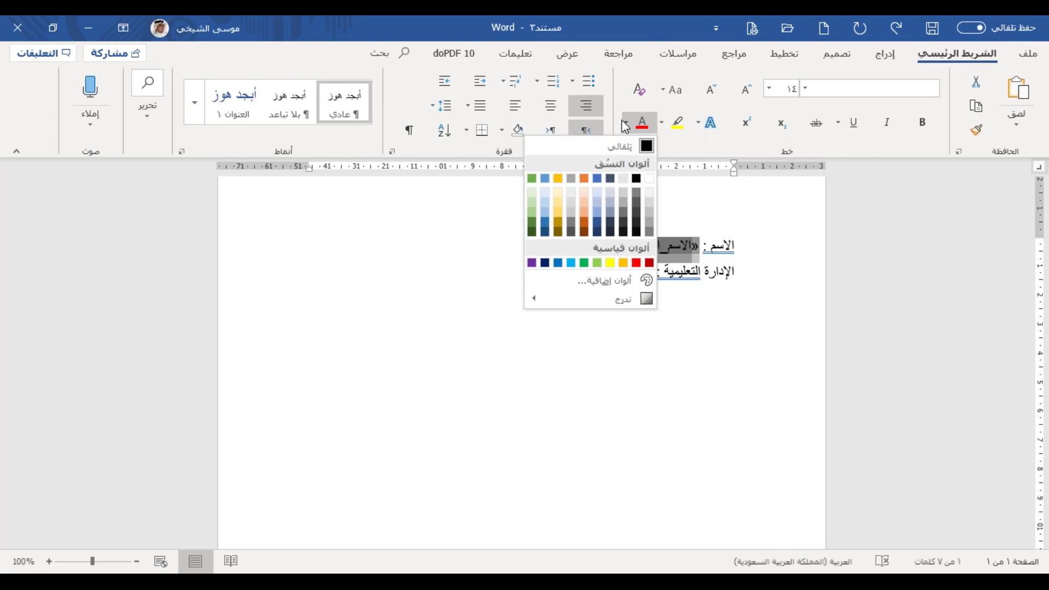
click(584, 263)
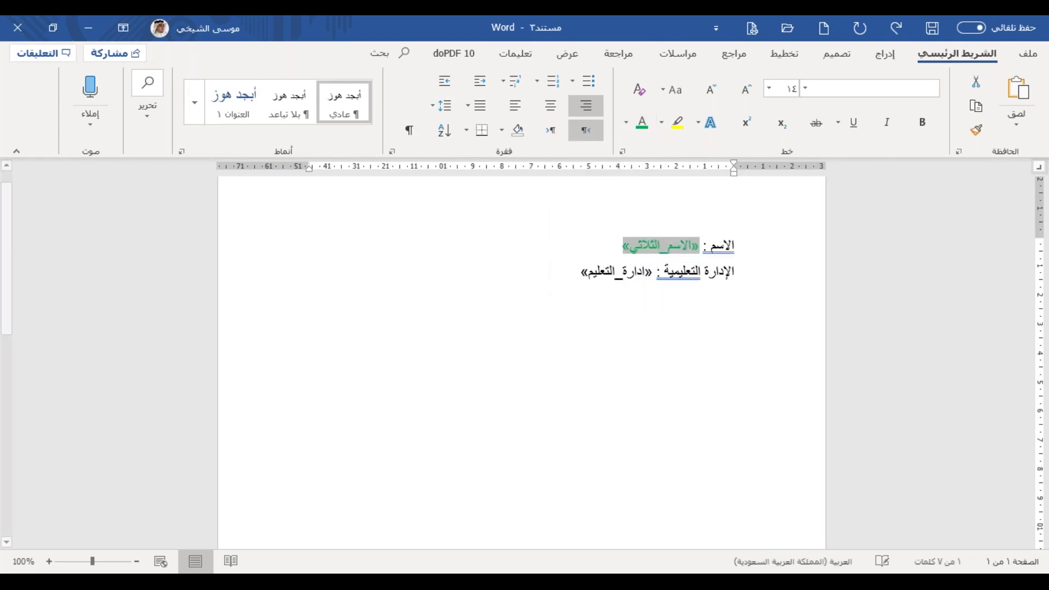
click(578, 274)
drag(579, 273, 657, 271)
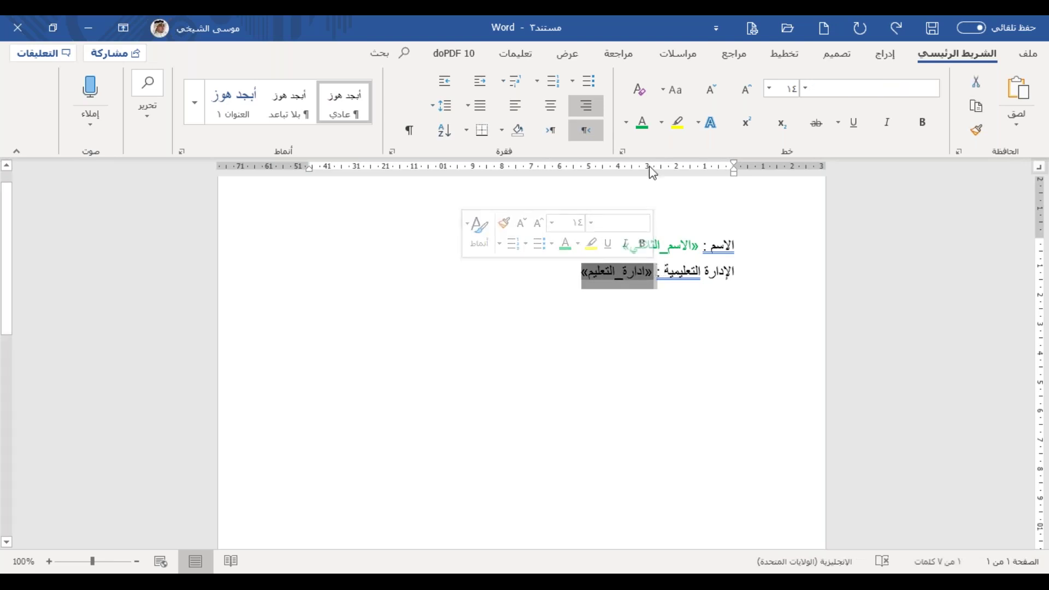
click(642, 123)
click(517, 307)
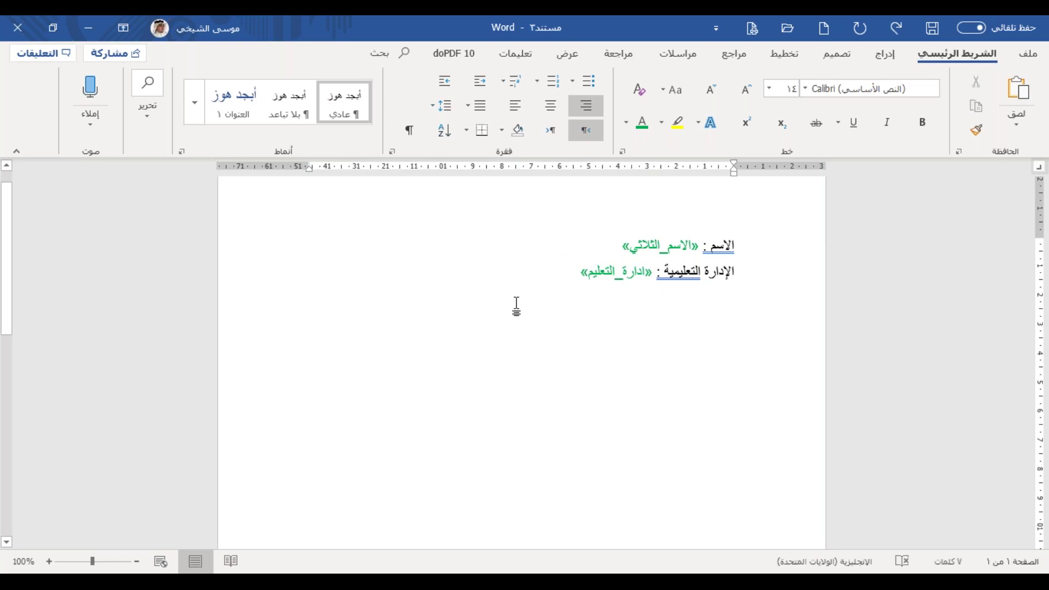
- Add a new line below the fields and insert another «الاسم_الثلاثي» merge field there
click(674, 66)
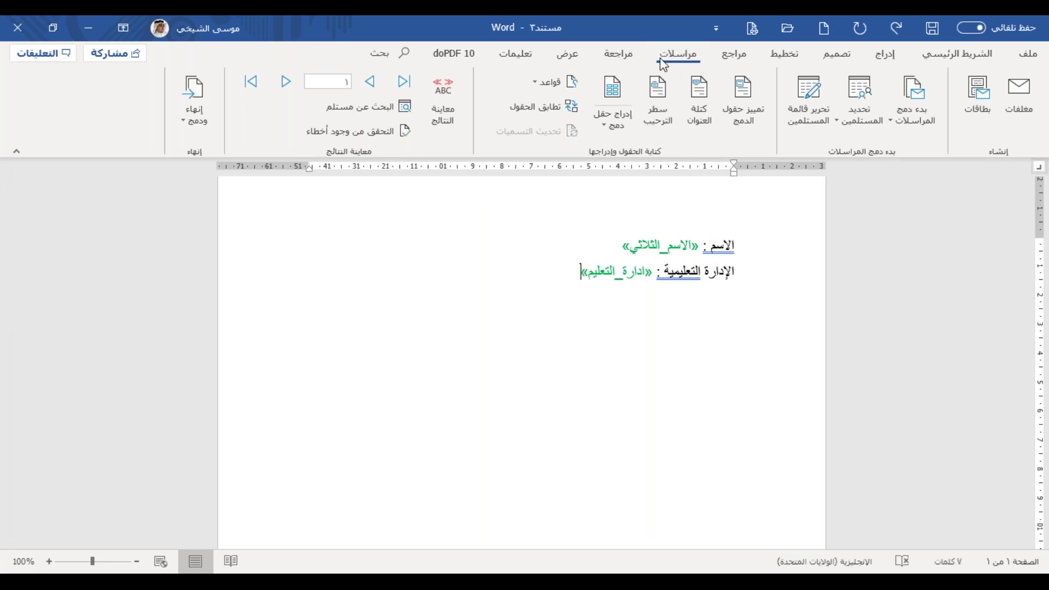
click(859, 127)
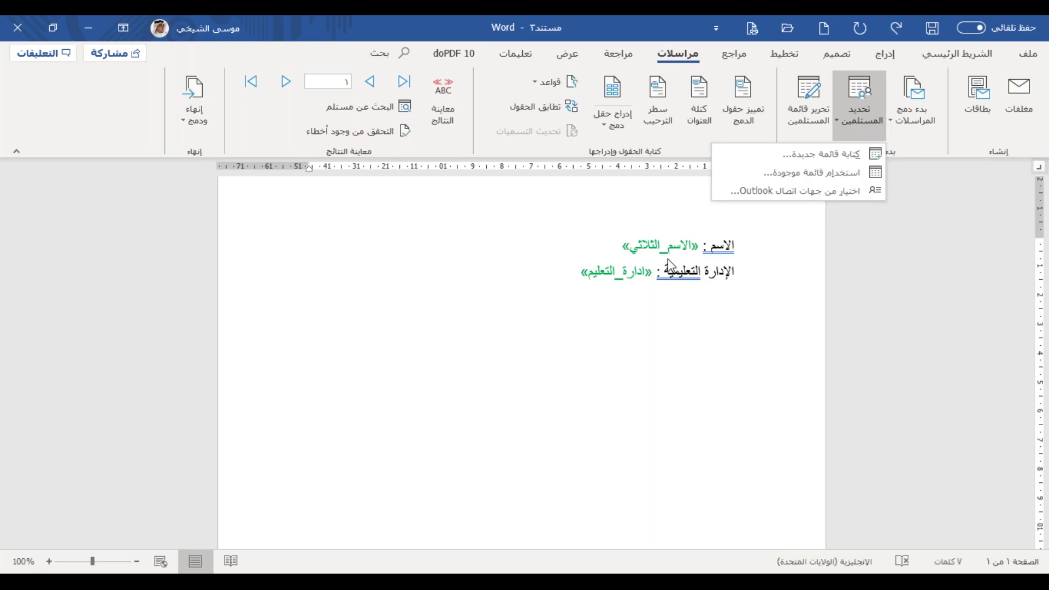
click(656, 213)
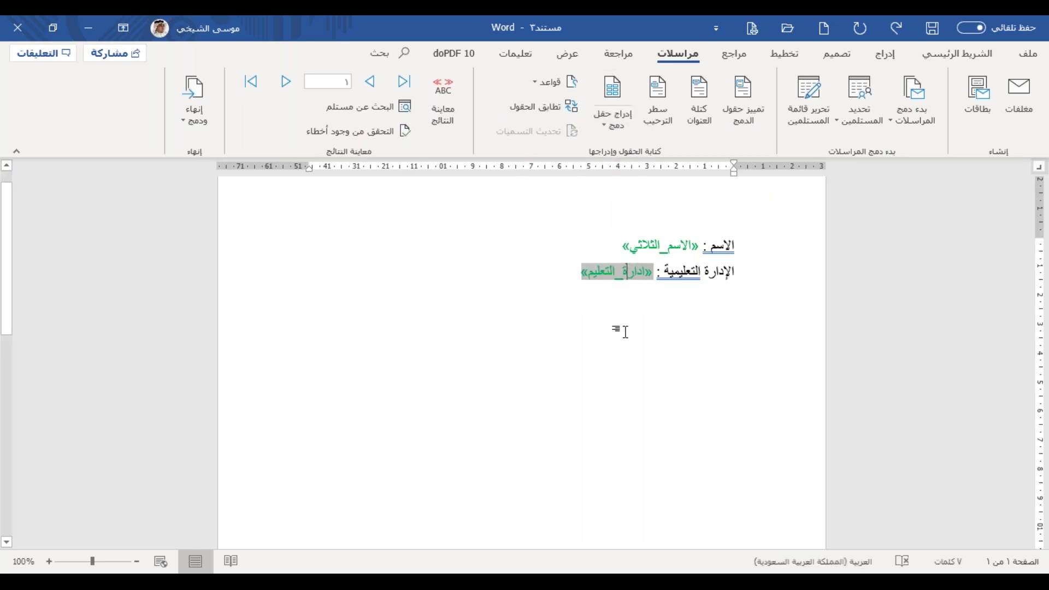
key(End)
key(Return)
key(Return)
key(Return)
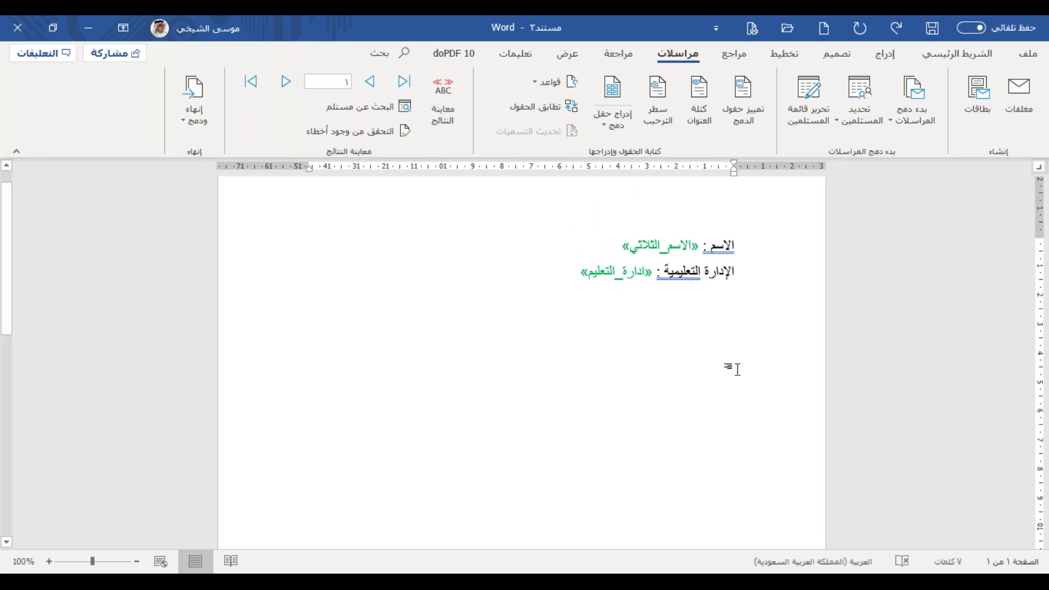
click(612, 122)
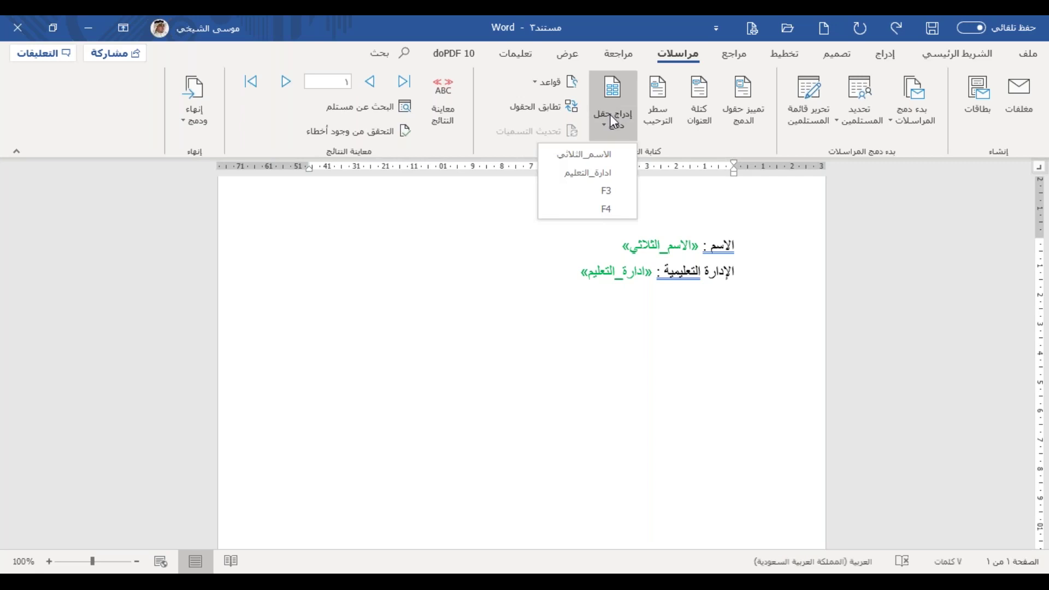
click(614, 155)
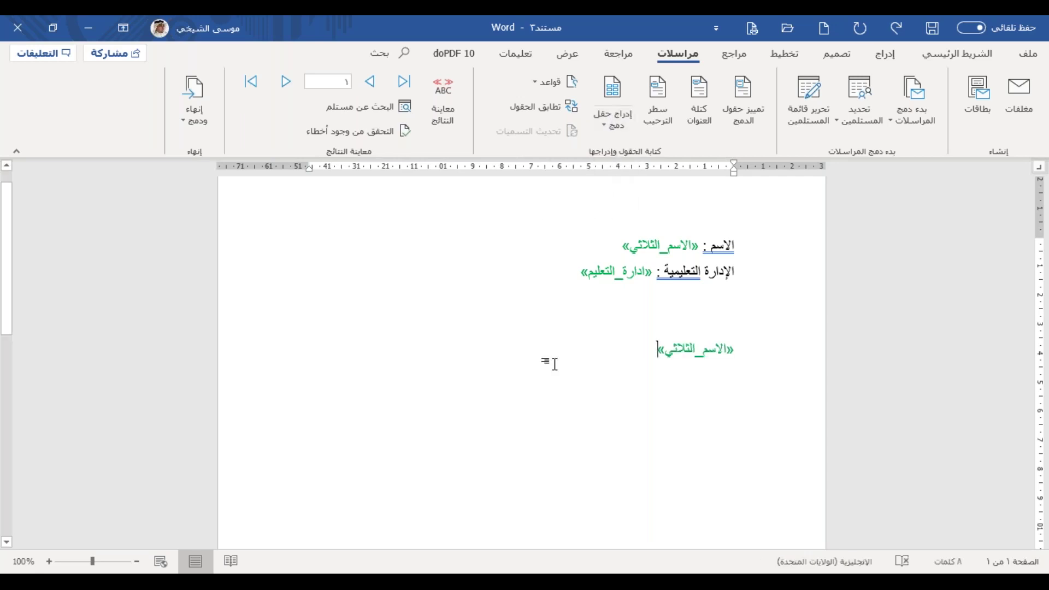